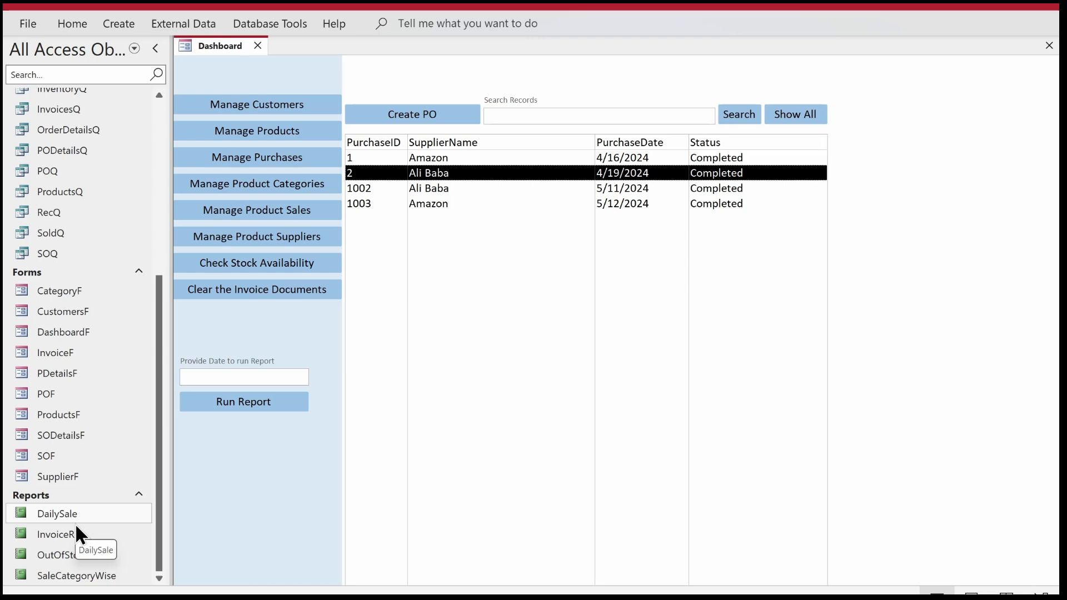
Duplicate the DailySale report under the name DailyPurchase.
right_click(66, 513)
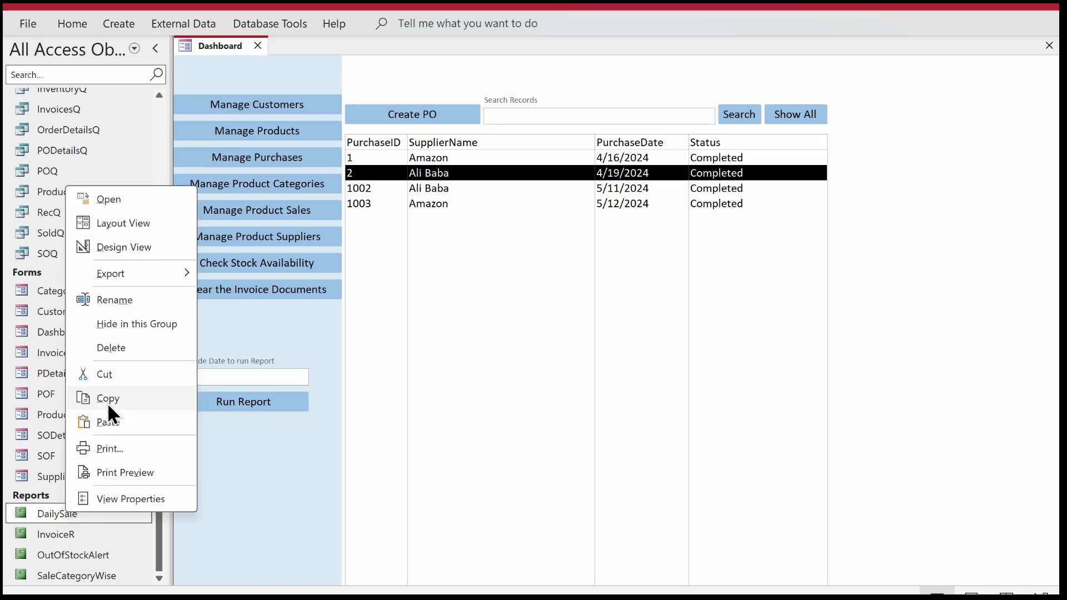
left_click(109, 402)
key("ctrl+v")
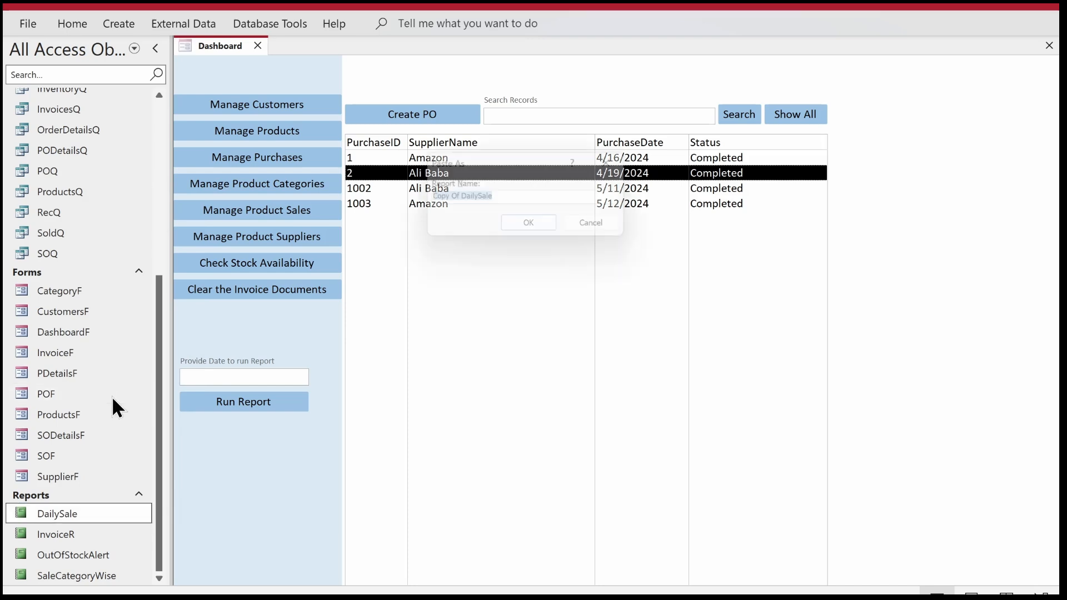
type("Dail")
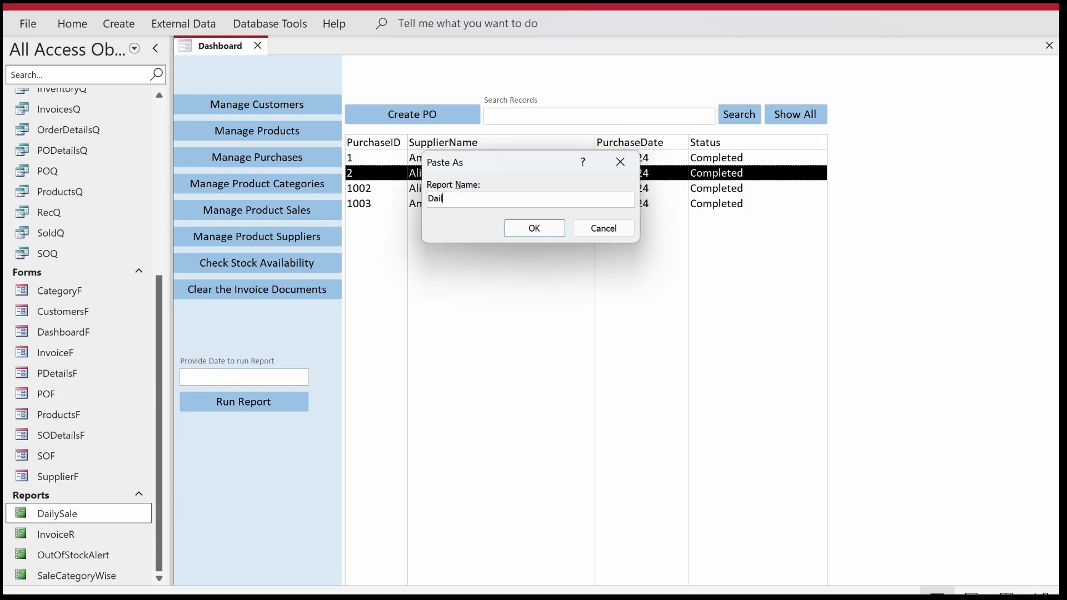
type("yPurchase")
key("Return")
Open the DailyPurchase report in Design View and delete all controls below the report header.
right_click(64, 516)
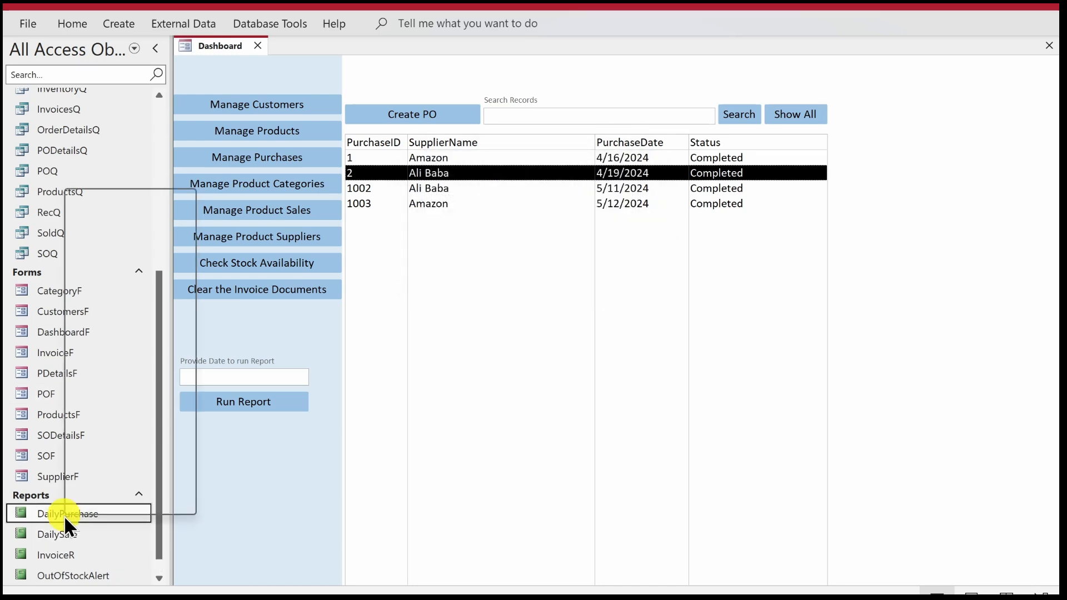
left_click(101, 253)
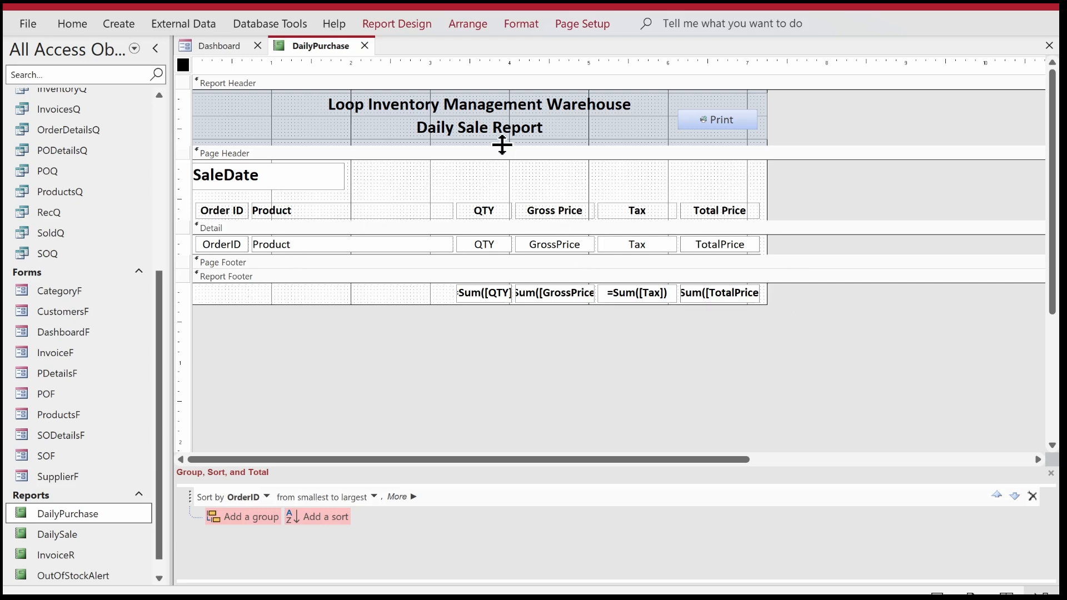
left_click_drag(474, 167, 319, 129)
left_click(456, 186)
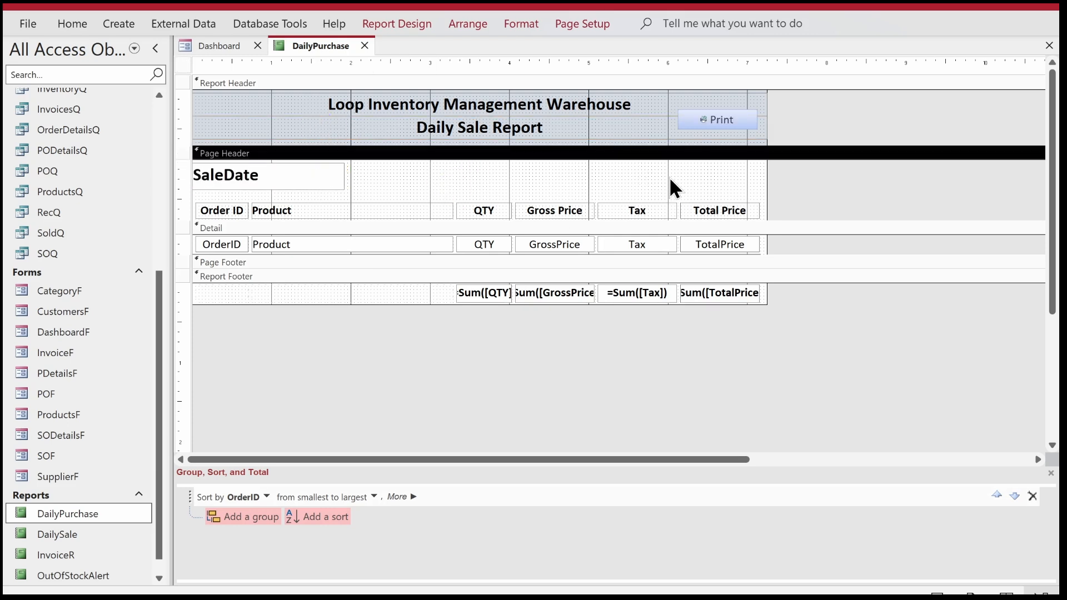
left_click_drag(794, 171, 128, 368)
key("Delete")
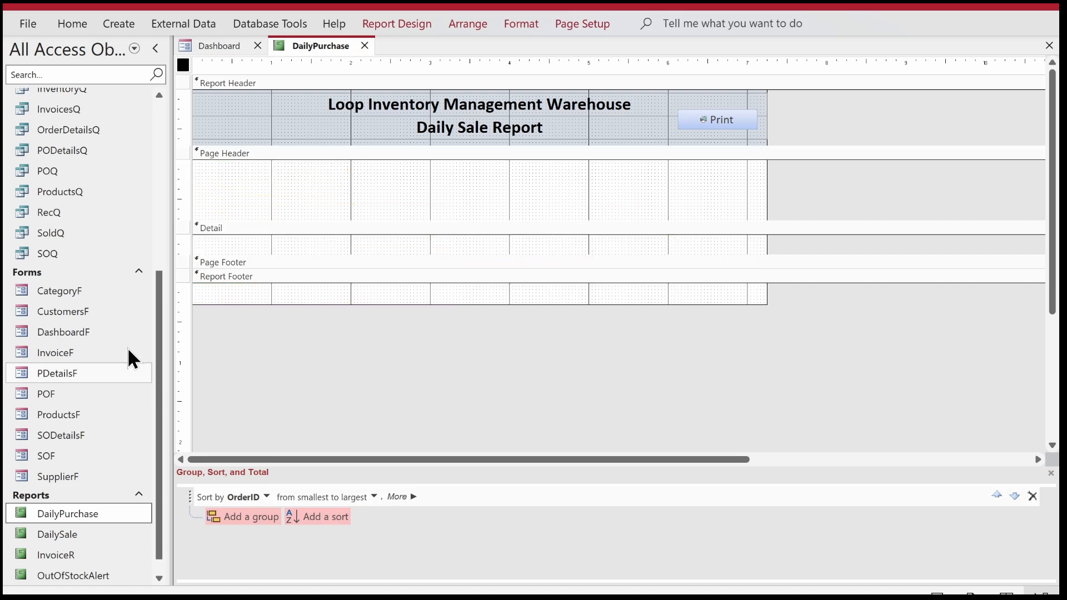
Remove the OrderID sort from the DailyPurchase report.
right_click(399, 216)
key("Escape")
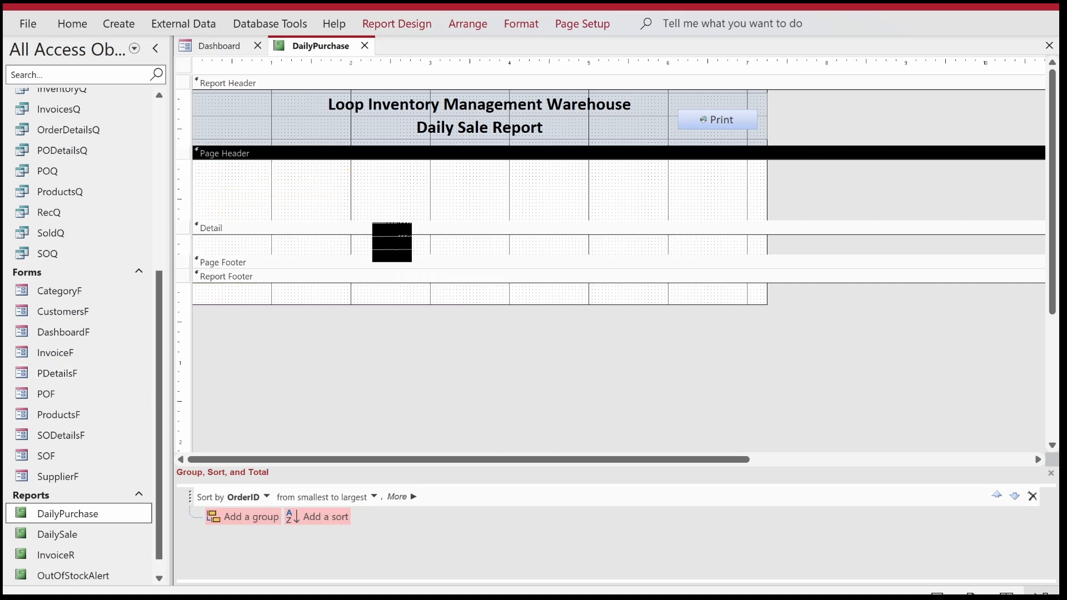
left_click(1032, 496)
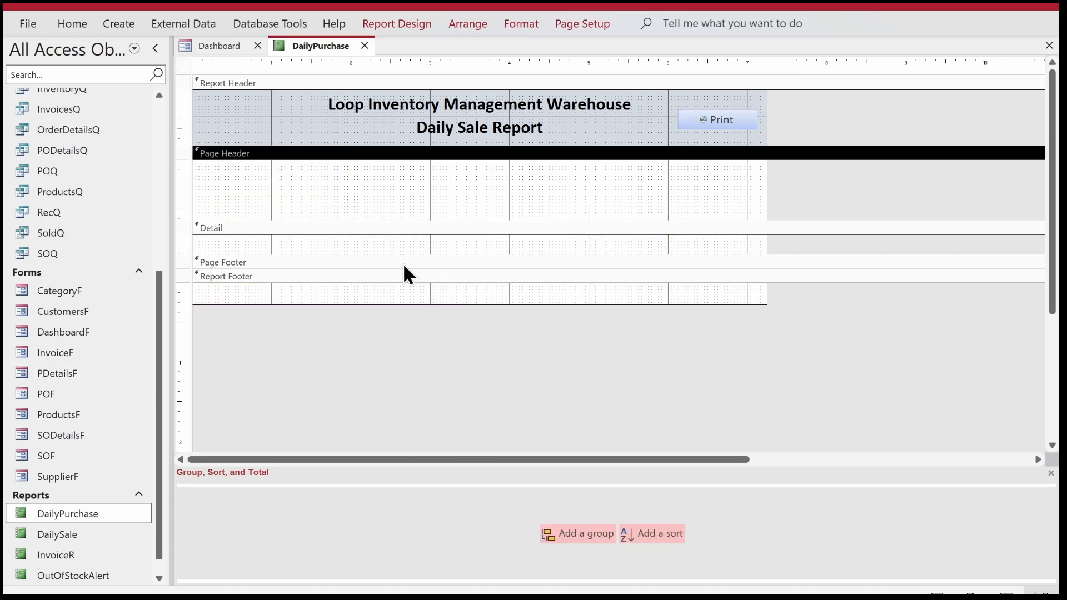
right_click(380, 182)
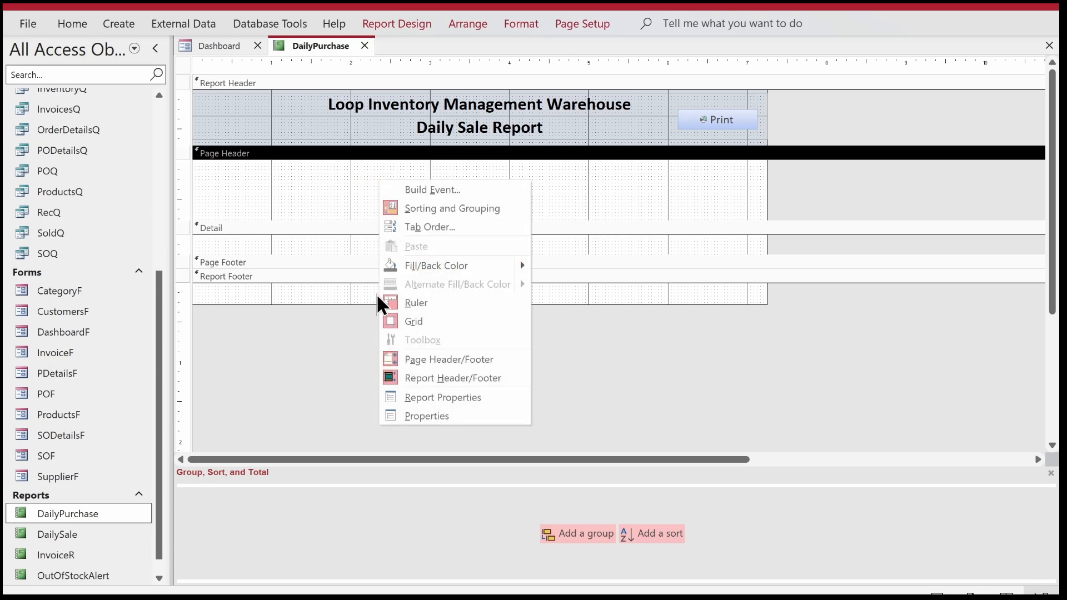
left_click(308, 177)
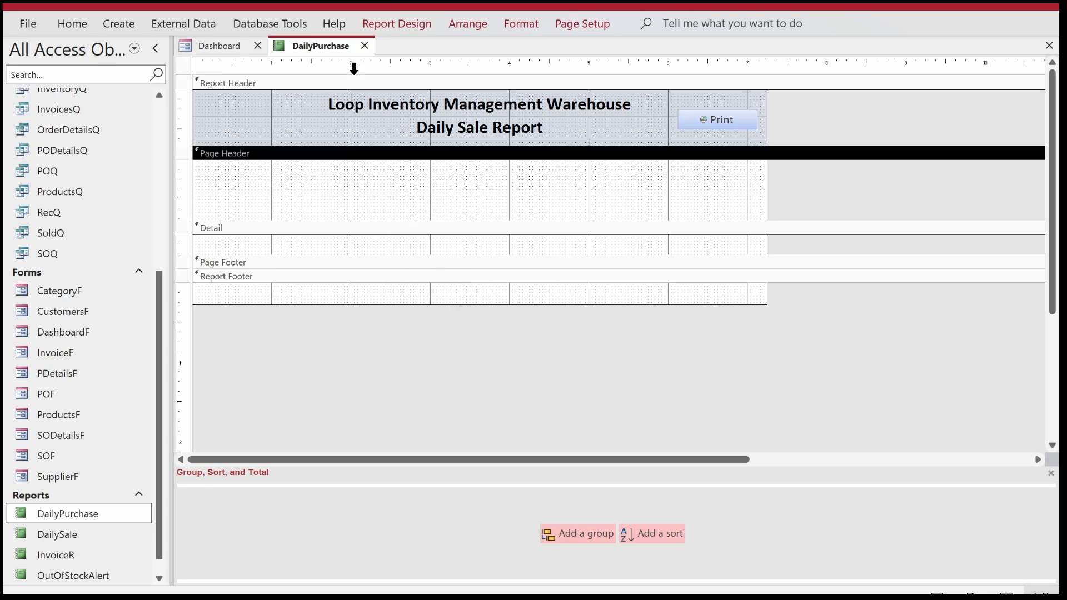
left_click(382, 23)
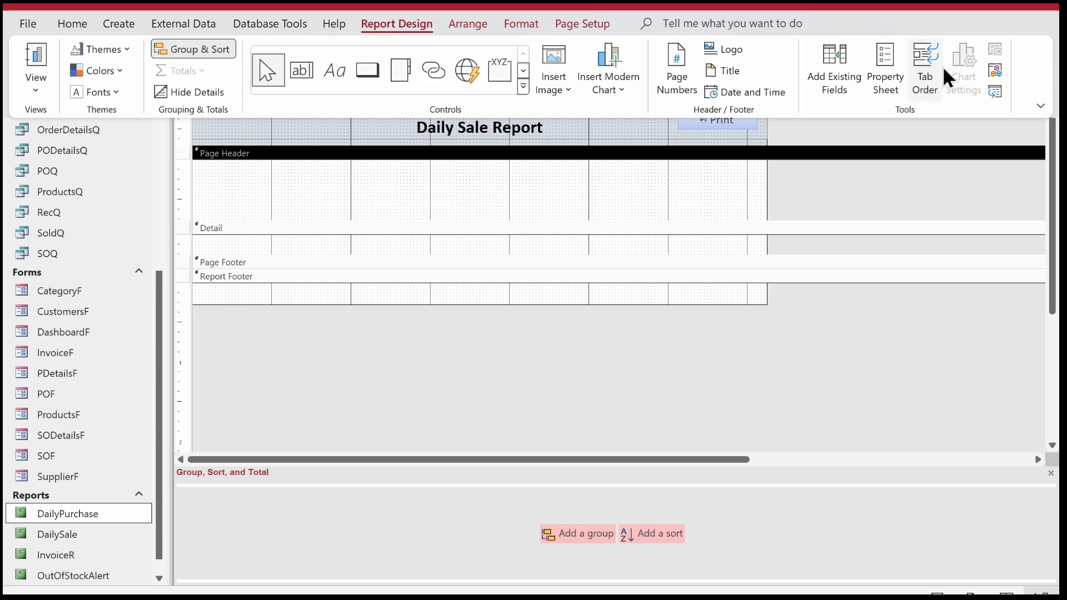
left_click(547, 153)
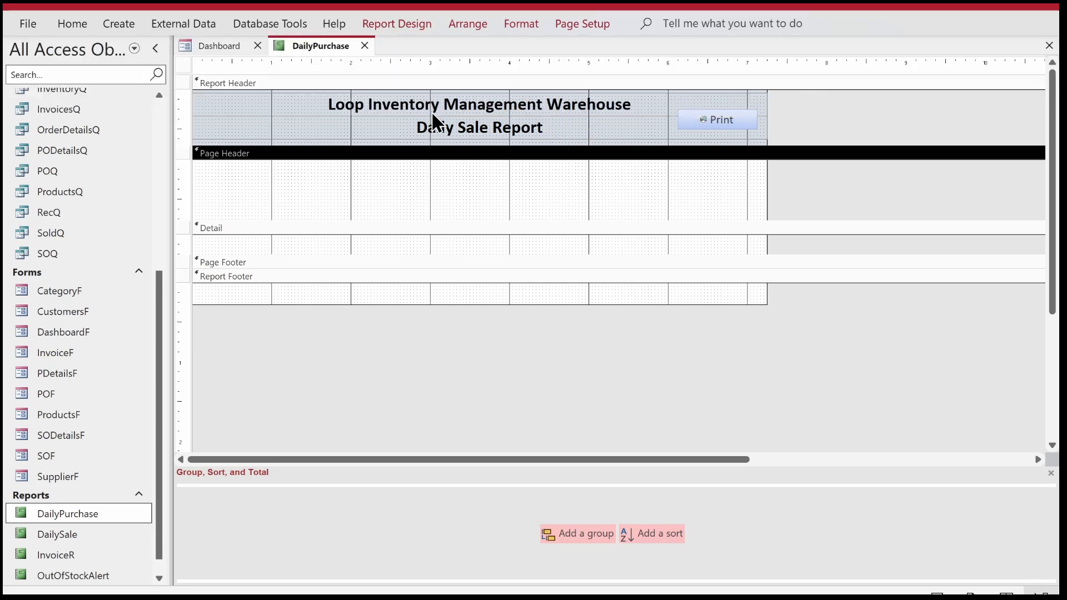
Open the DailyPurchase report's Record Source in the Query Builder.
left_click(401, 25)
left_click(859, 58)
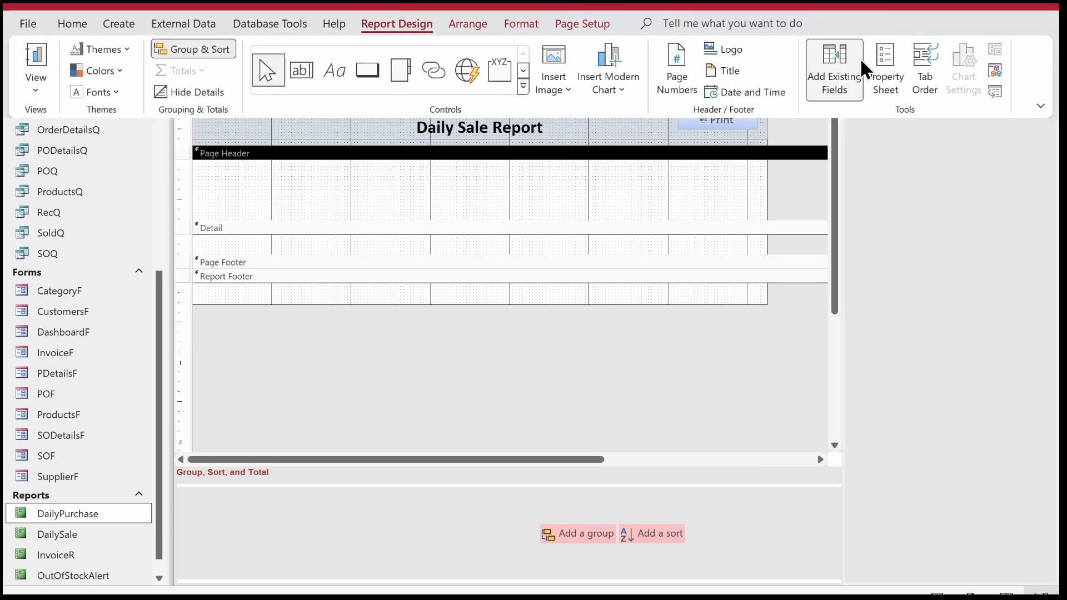
left_click(881, 64)
left_click(865, 122)
left_click(897, 122)
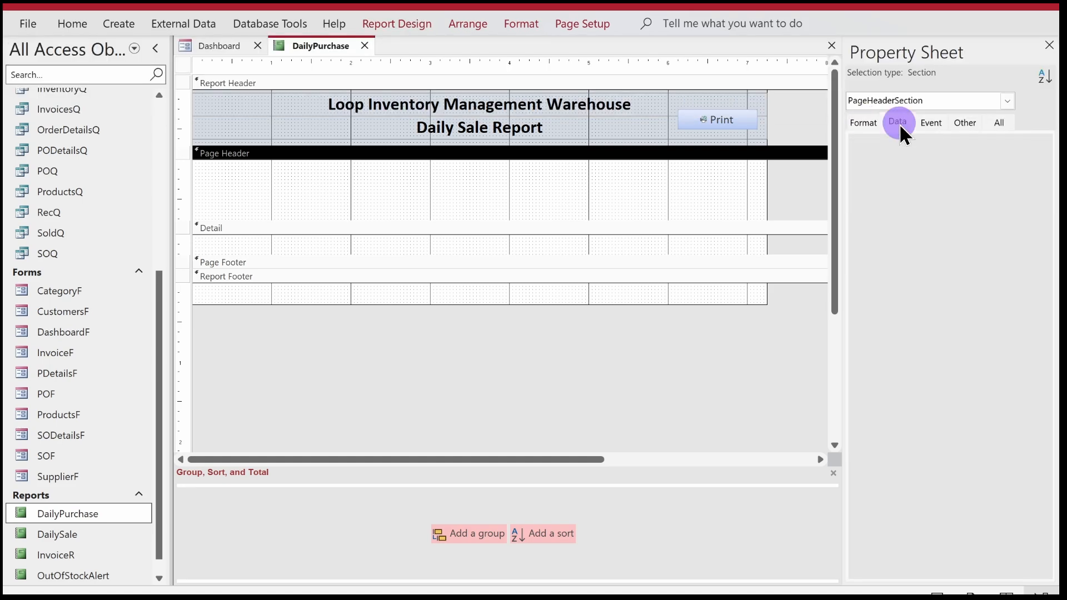
left_click(183, 64)
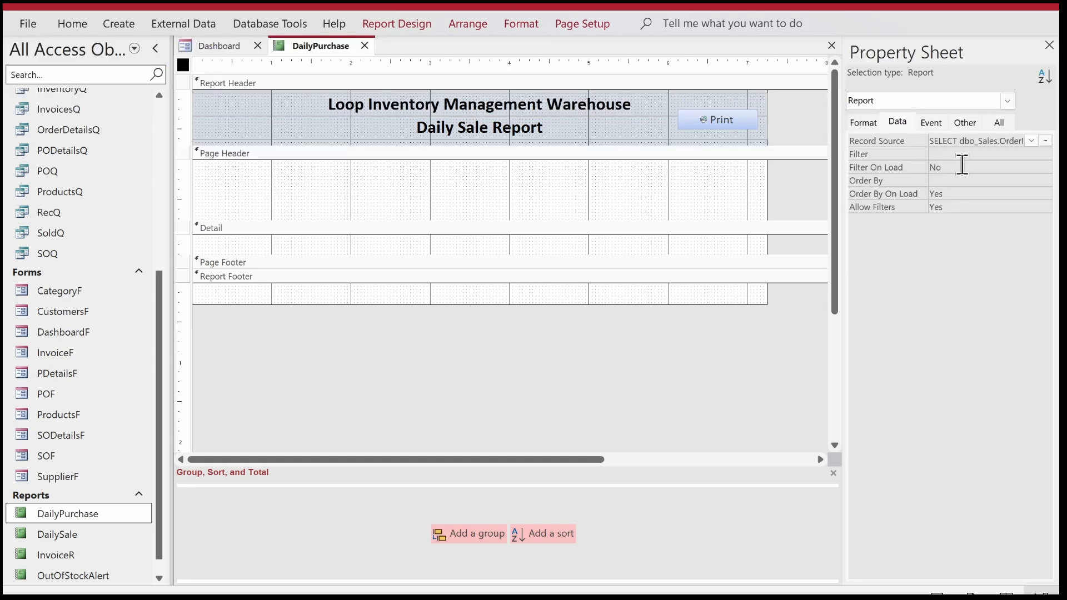
left_click(965, 165)
left_click(1032, 140)
left_click(1044, 142)
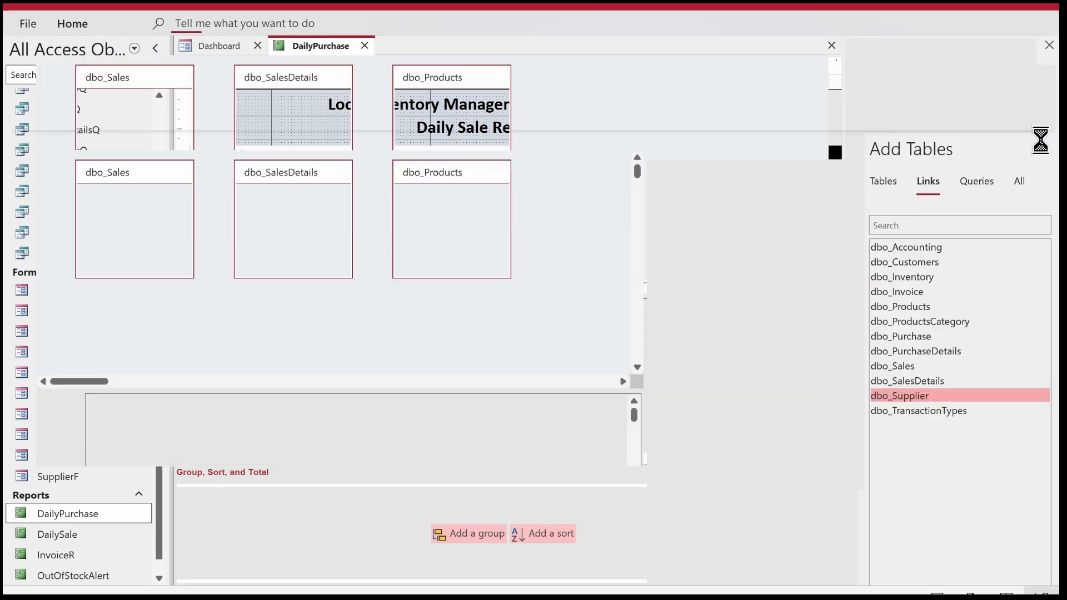
Remove the dbo_Sales, dbo_SalesDetails and dbo_Products tables from the query and close the query's property sheet.
left_click(144, 188)
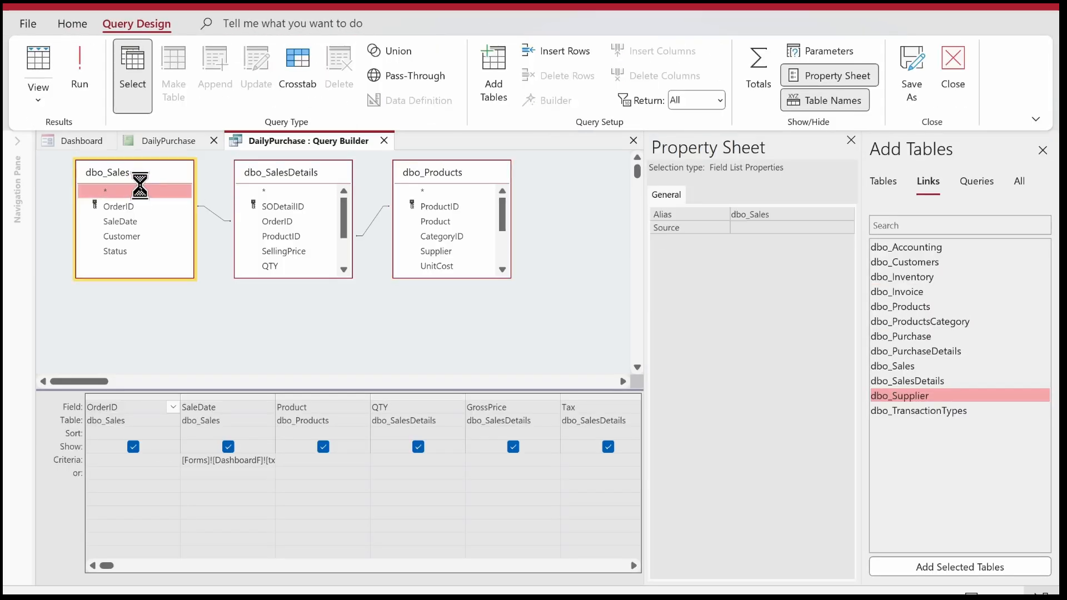
key("Delete")
key("Delete")
key("Delete")
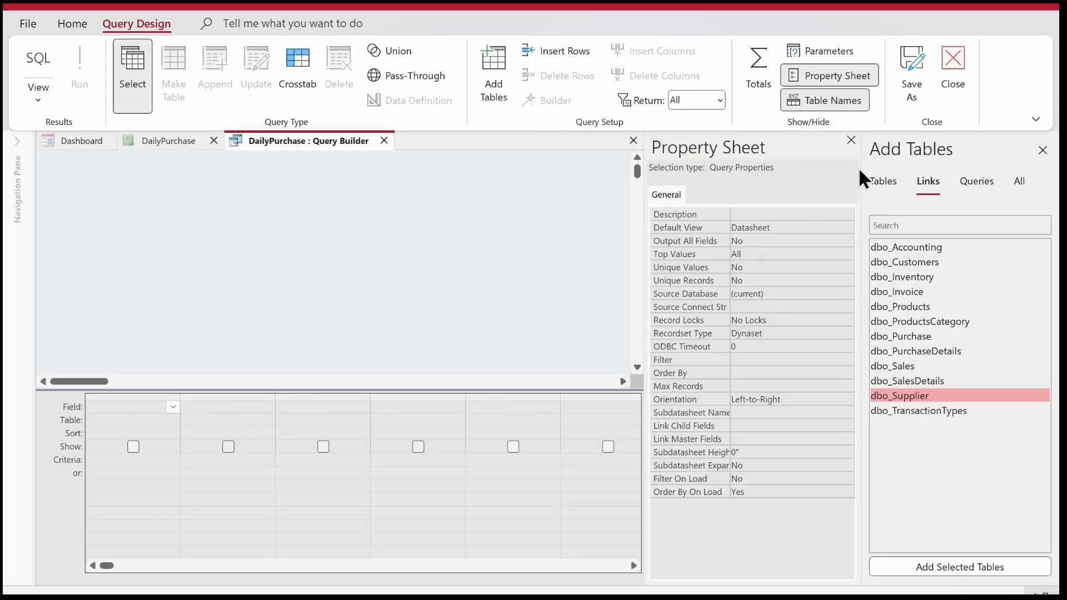
left_click(848, 139)
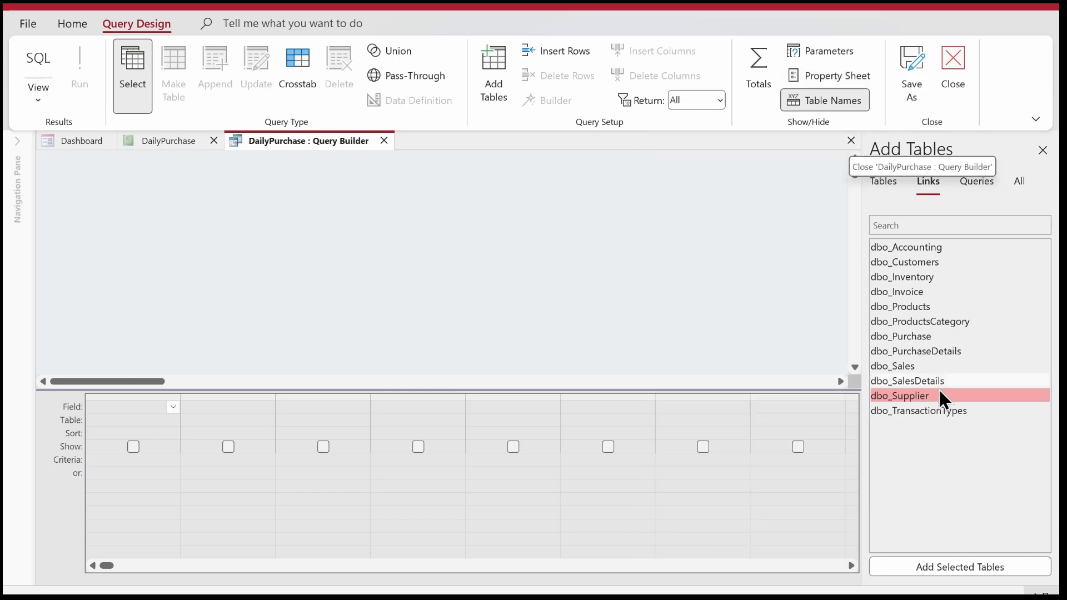
Add the linked tables dbo_Purchase, dbo_PurchaseDetails and dbo_Products to the query and enlarge dbo_PurchaseDetails to show all its fields.
double_click(922, 336)
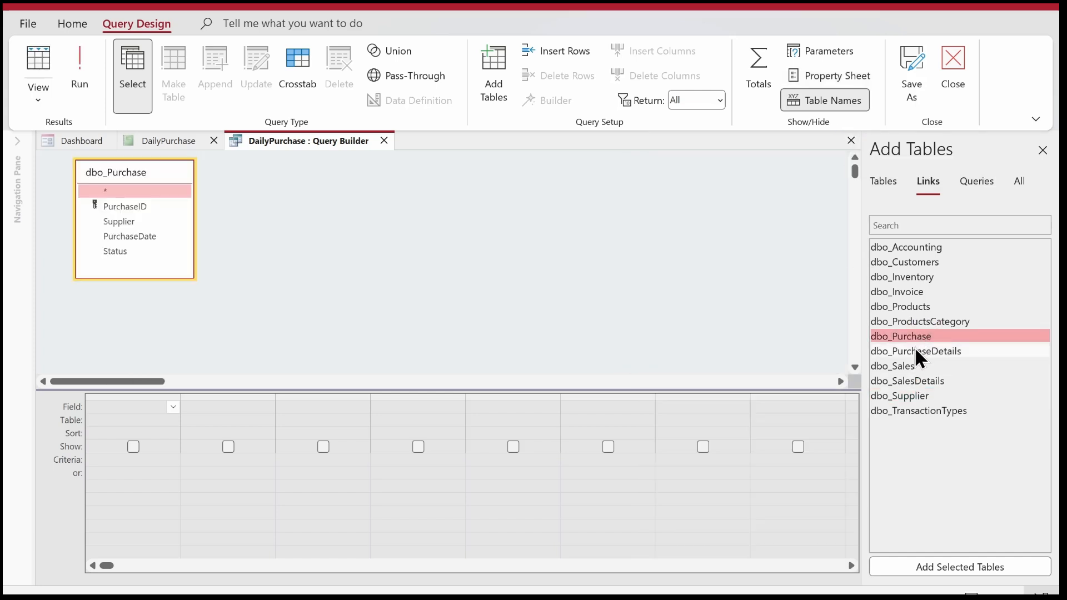
double_click(915, 351)
double_click(906, 306)
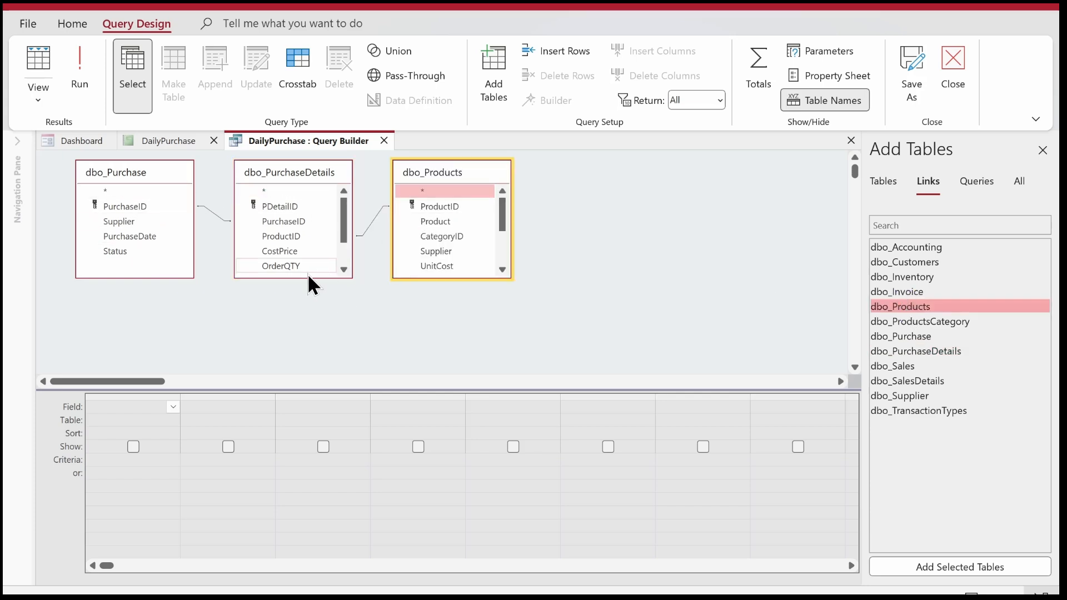
left_click_drag(308, 278, 310, 347)
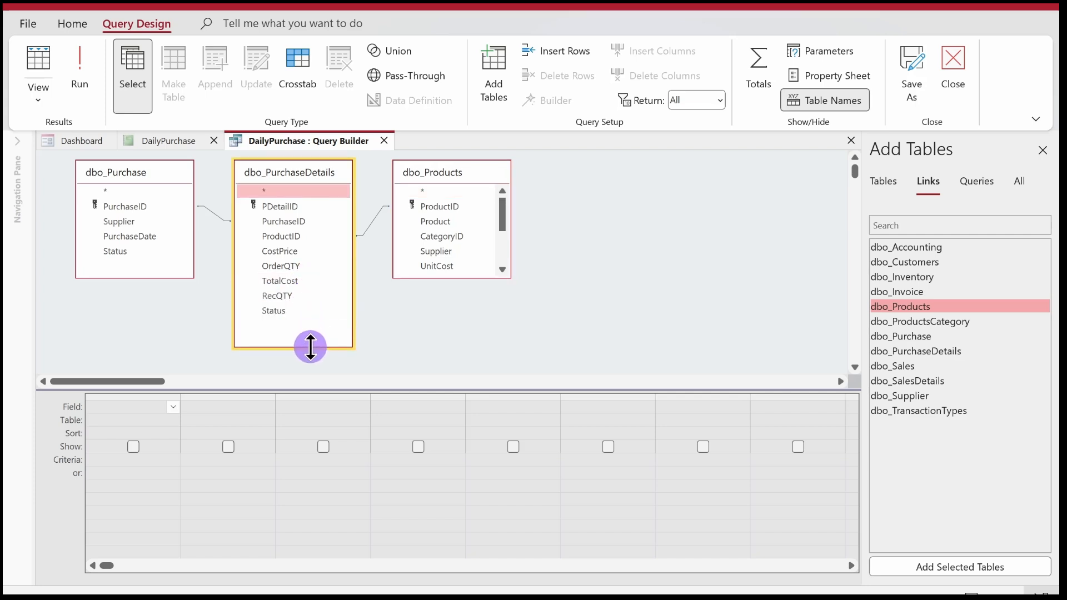
Add PurchaseID, PurchaseDate, Product, CostPrice, RecQTY and TotalCost to the query grid, in that order.
double_click(132, 204)
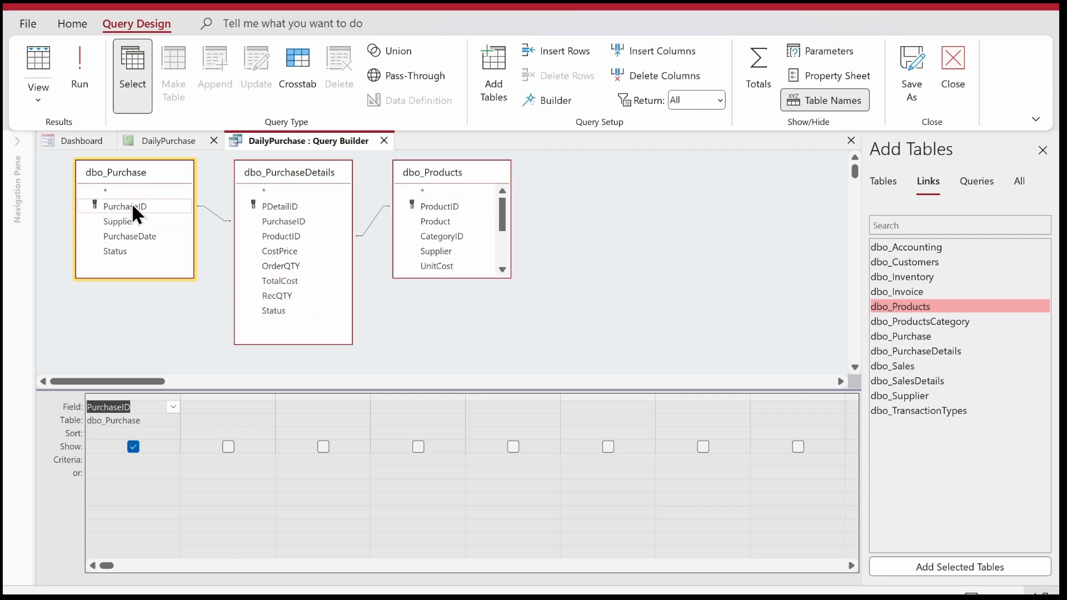
double_click(144, 236)
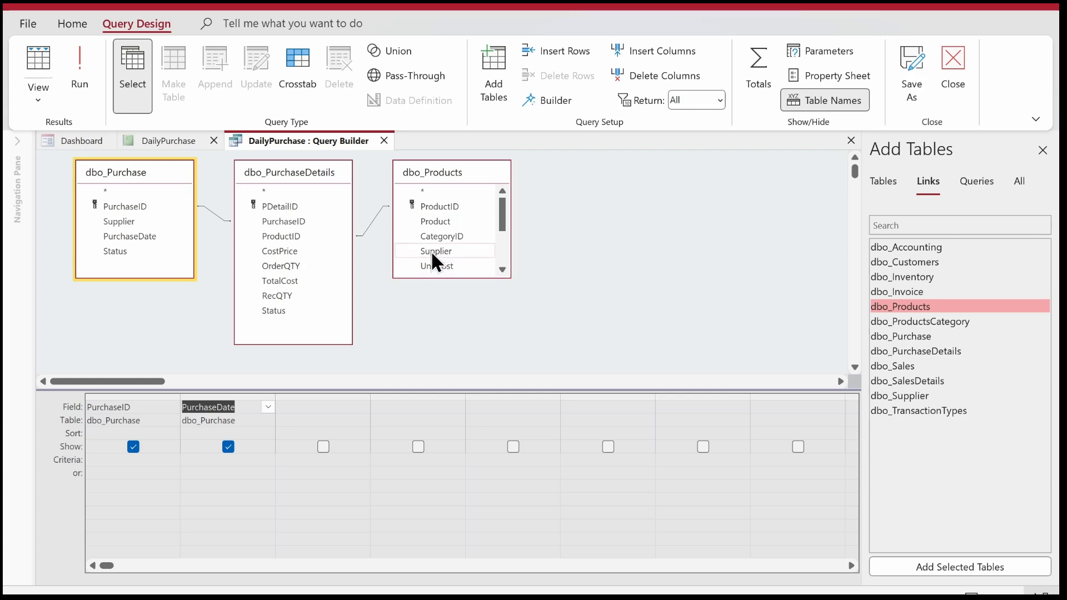
double_click(442, 220)
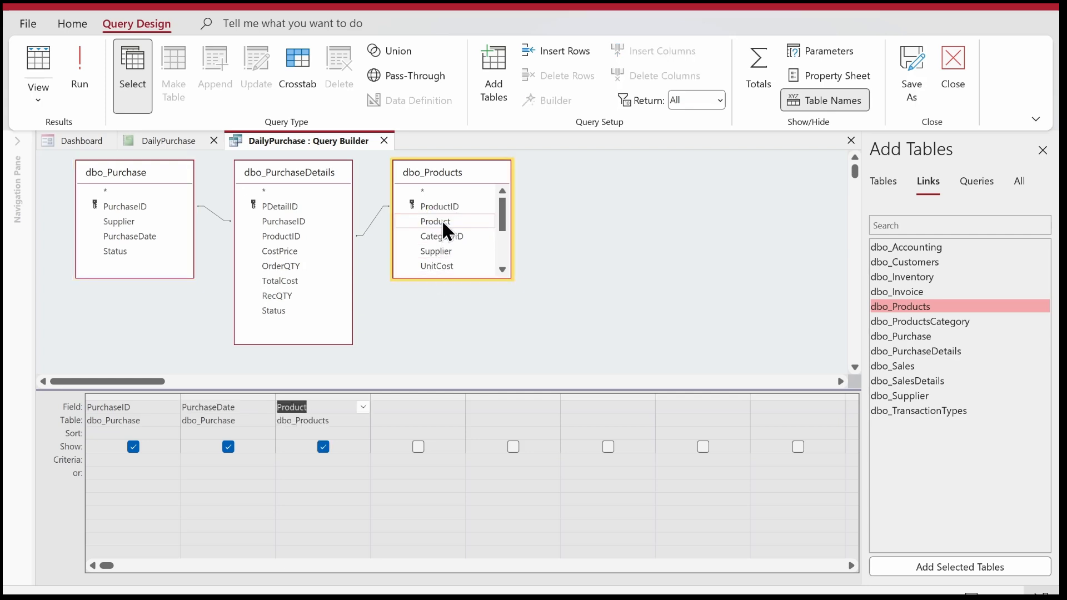
double_click(289, 251)
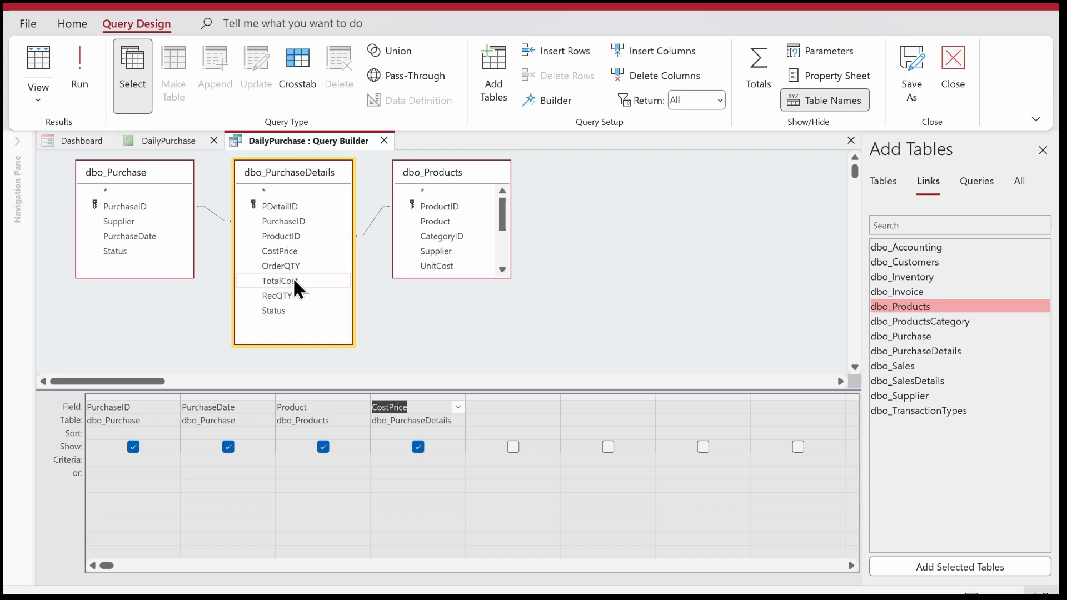
double_click(286, 298)
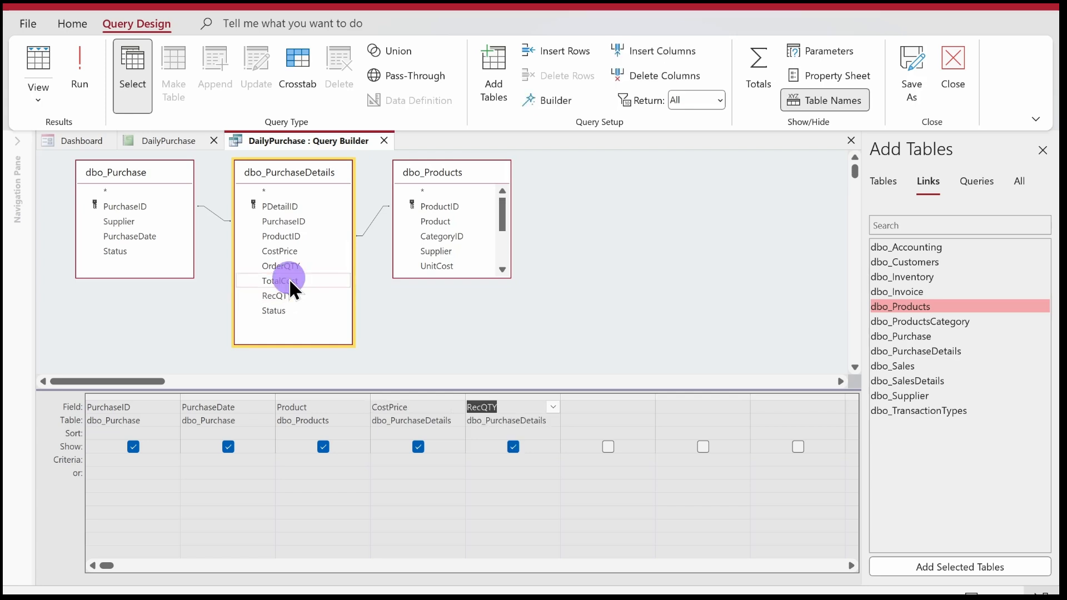
double_click(289, 280)
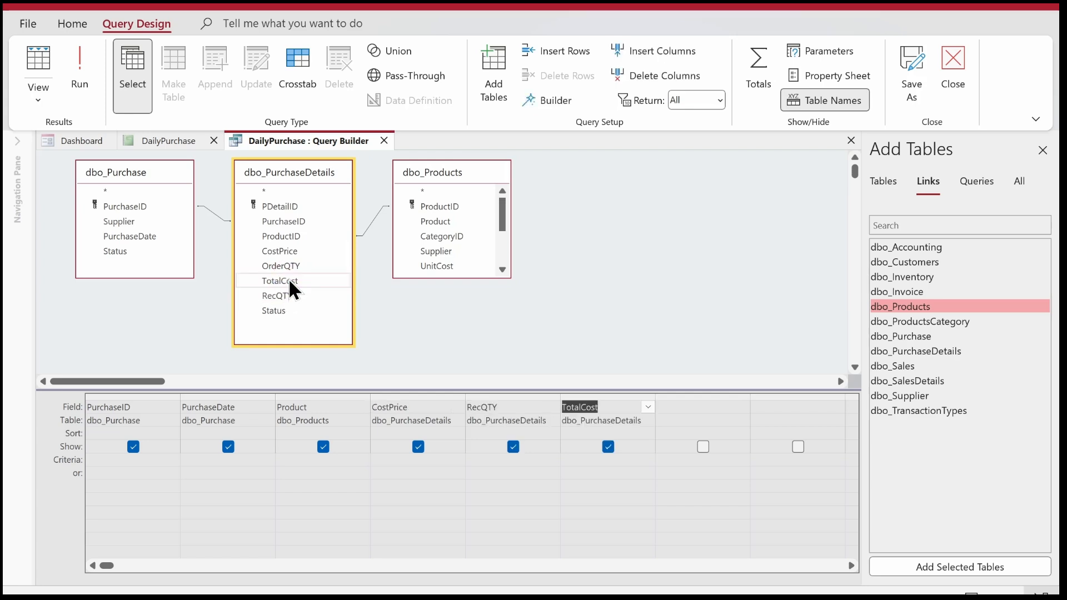
Preview the record source query in Datasheet View, then save it and return to the report design.
right_click(607, 189)
left_click(635, 215)
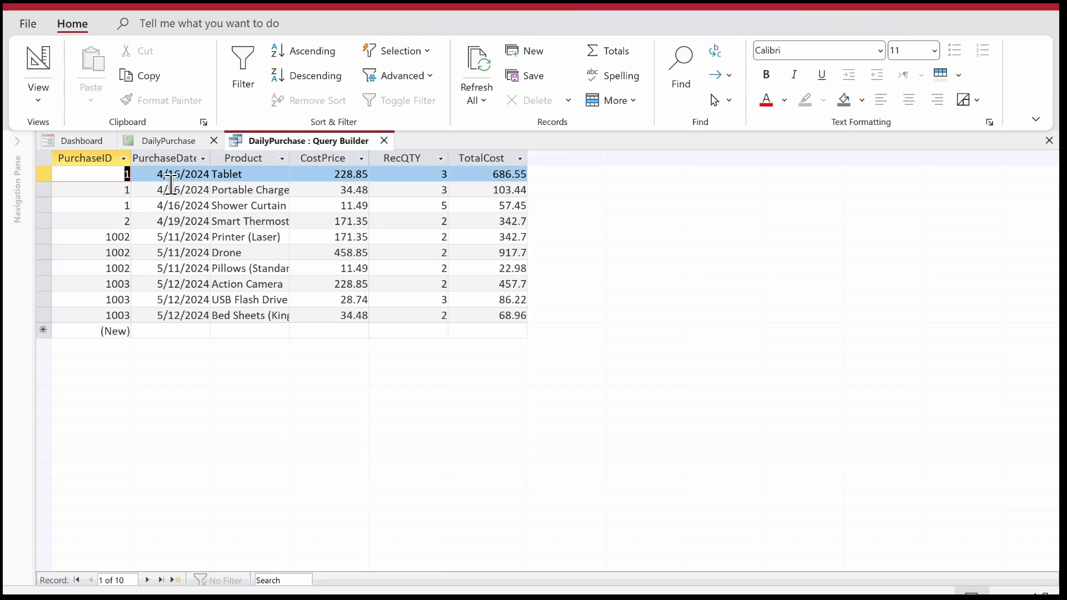
right_click(269, 144)
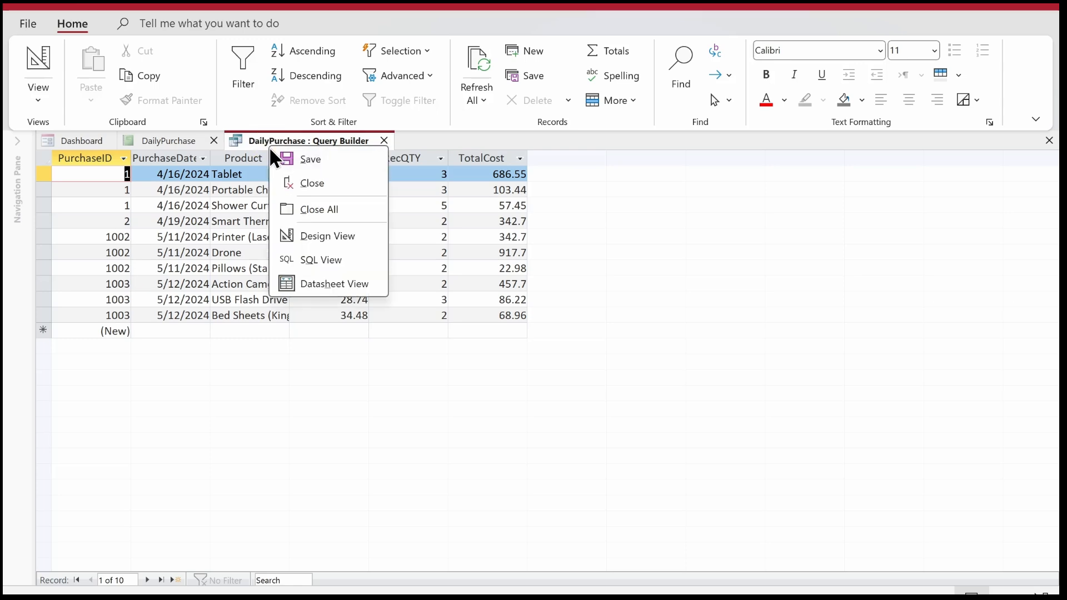
left_click(279, 157)
left_click(385, 139)
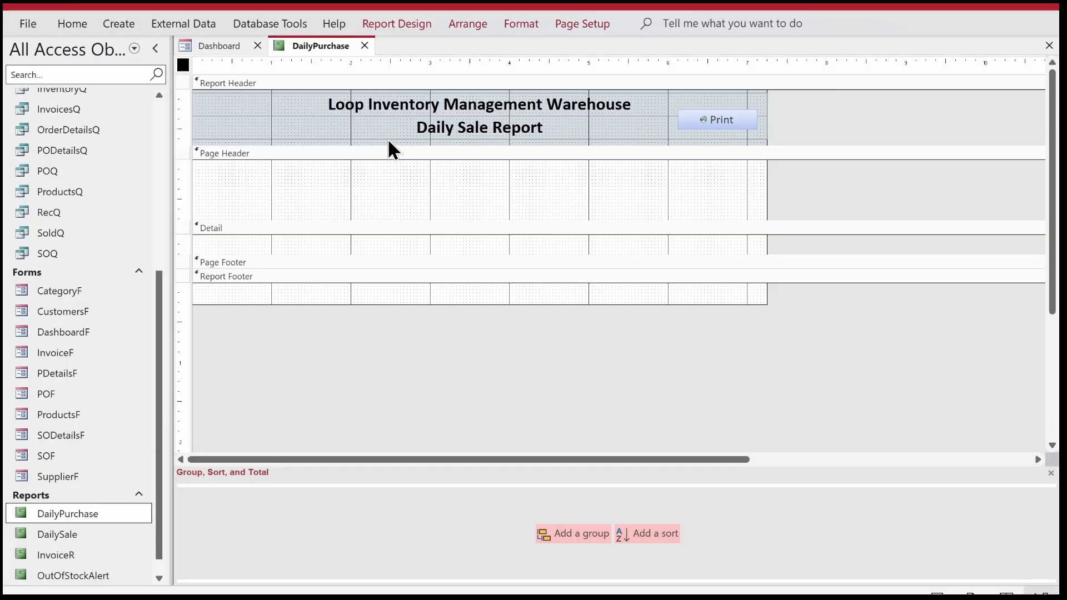
Add all six available fields, PurchaseID through TotalCost, together to the report's Detail section.
left_click(397, 23)
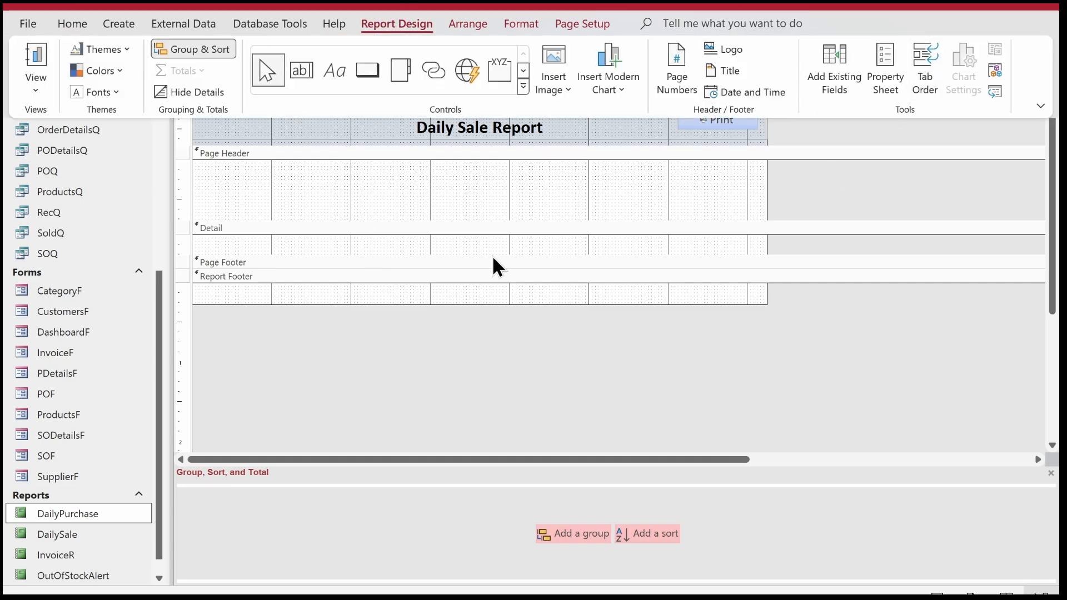
left_click(628, 132)
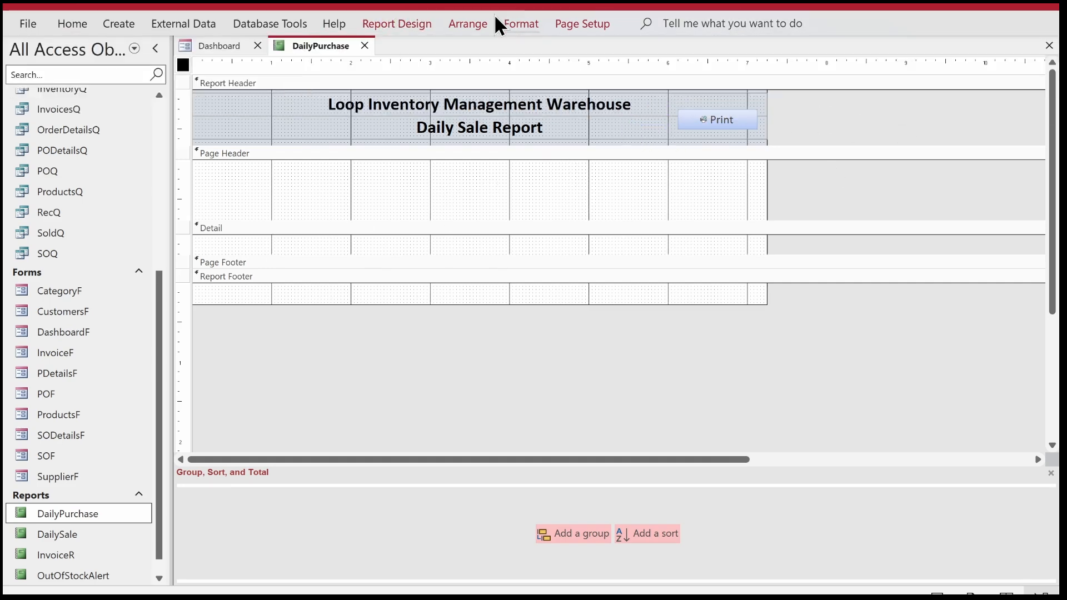
left_click(415, 25)
left_click(831, 78)
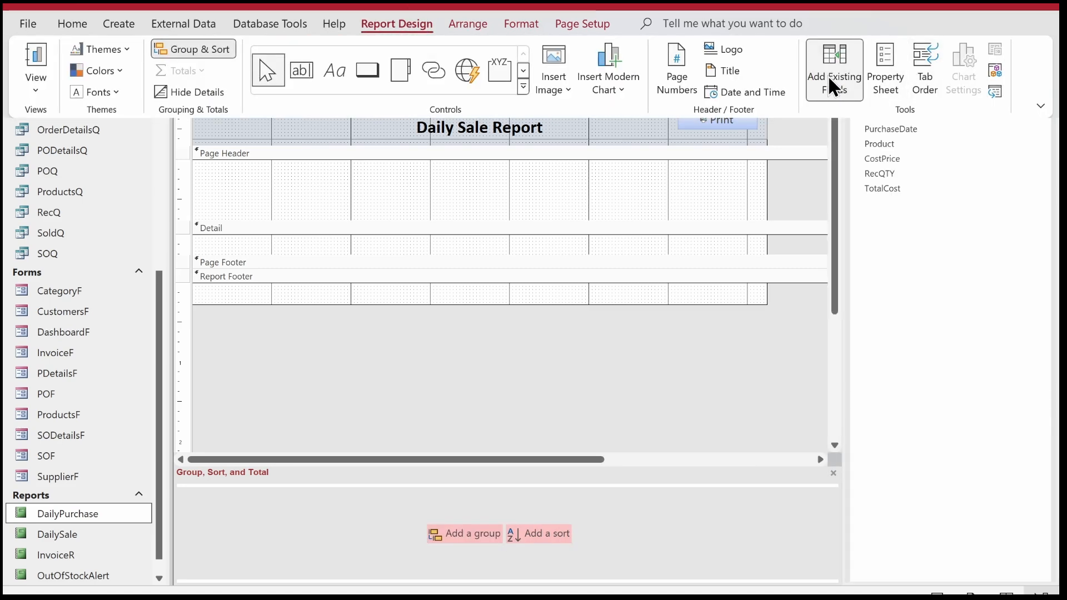
left_click(909, 161)
left_click(902, 114)
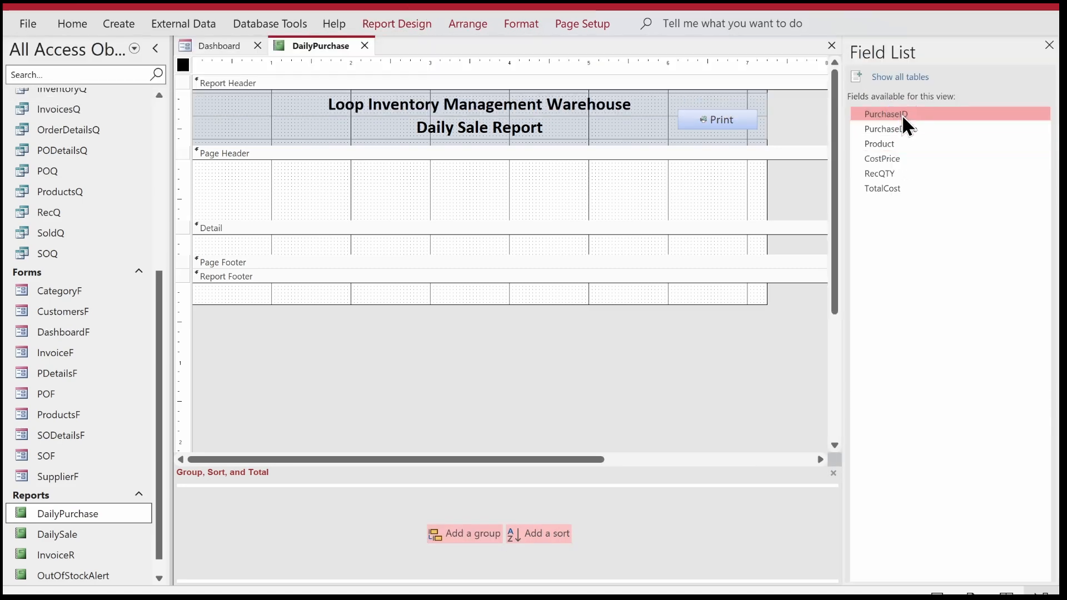
key("shift+Down")
key("shift+Down")
key("shift+Down")
key("shift+Down")
key("shift+Down")
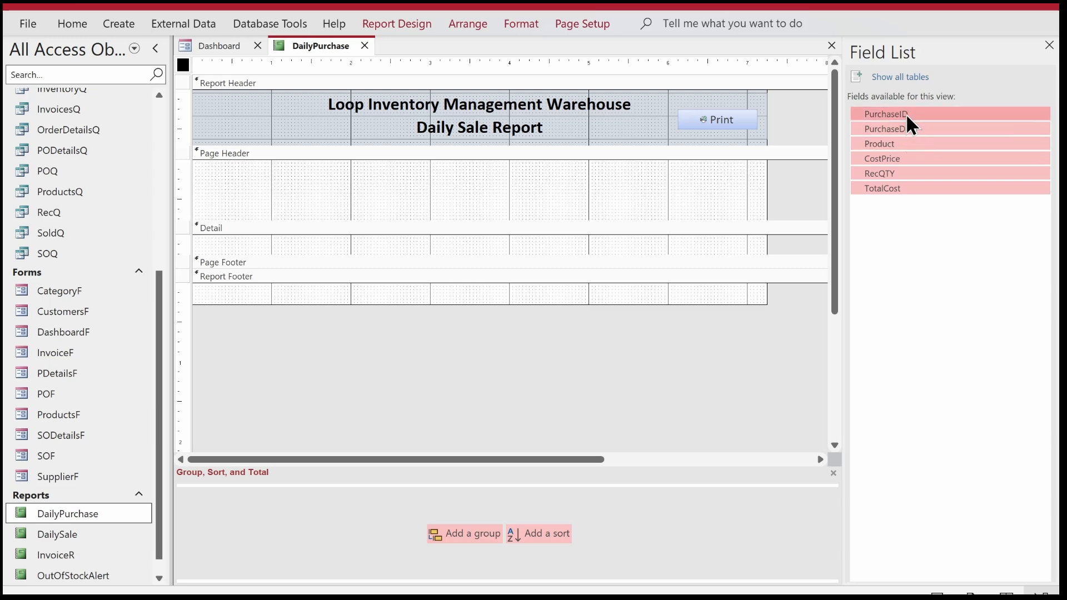
left_click_drag(906, 114, 451, 245)
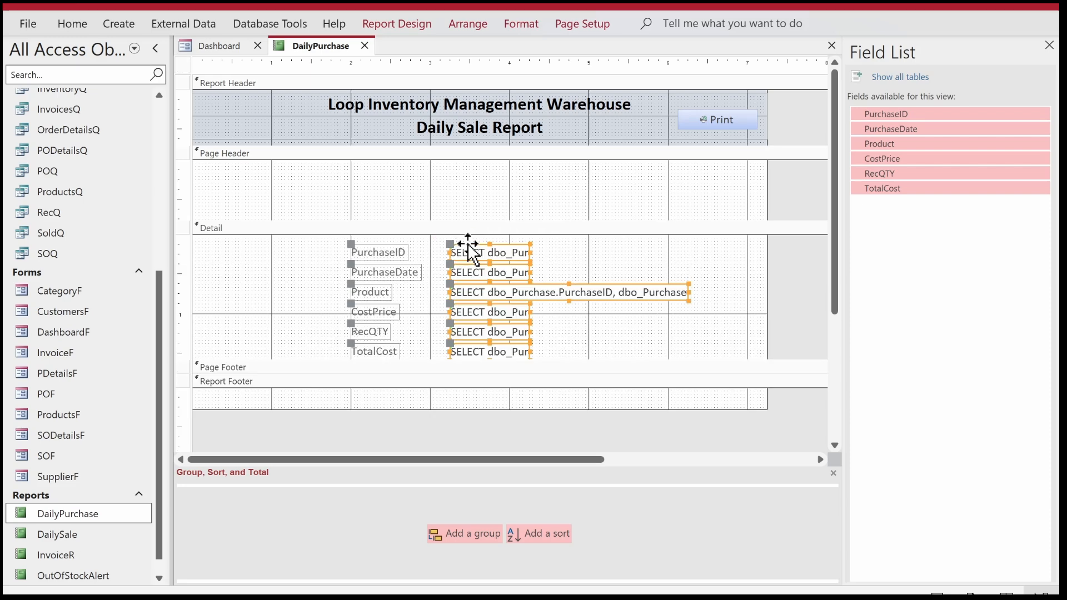
key("Delete")
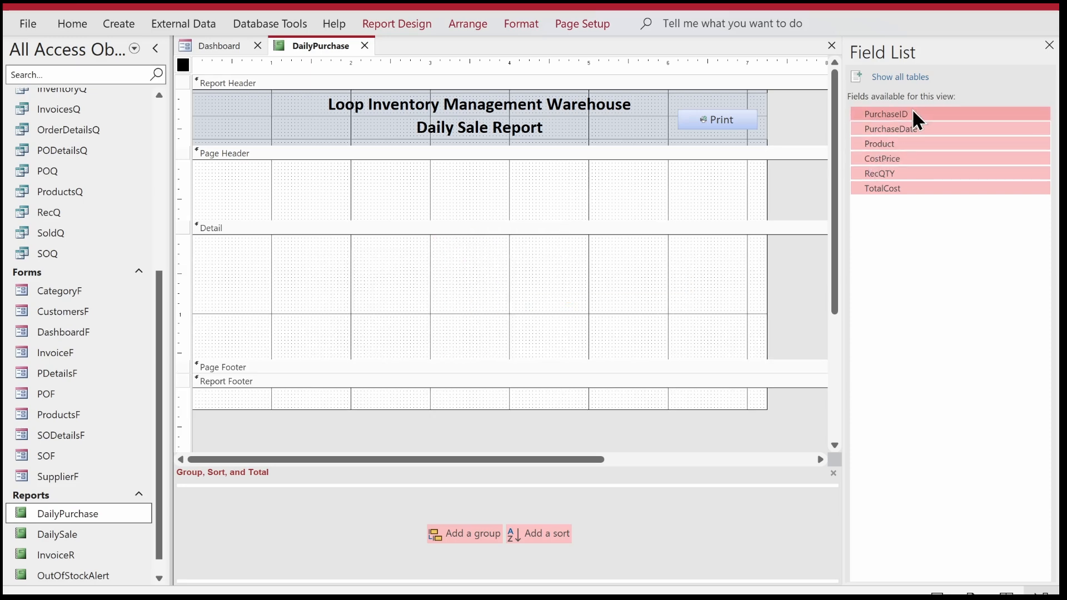
left_click_drag(915, 115, 448, 269)
left_click(607, 254)
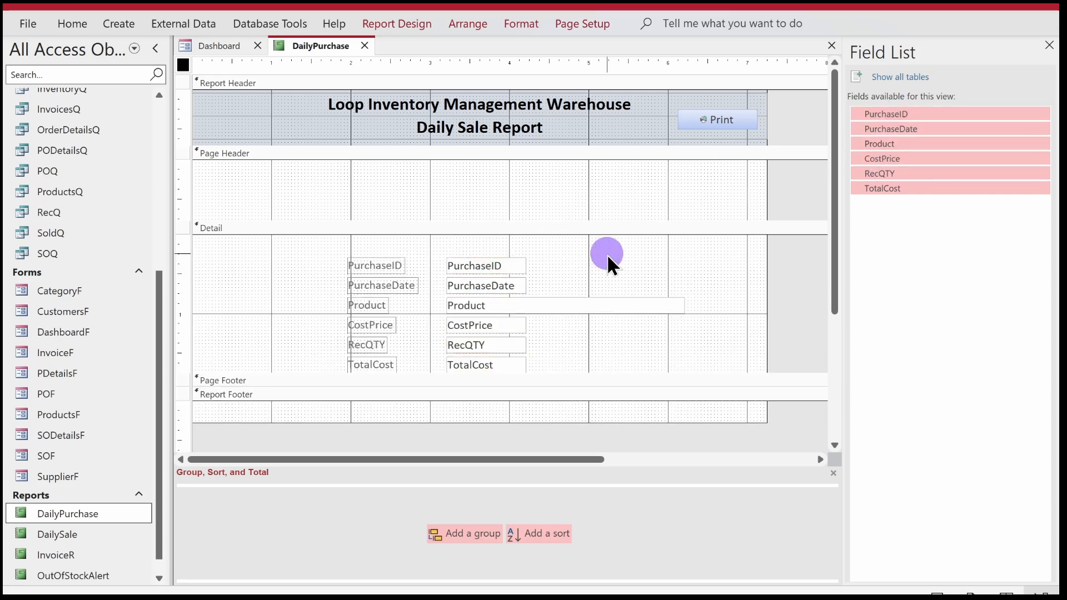
Set the font colour of all the labels and fields in the Detail section to black.
left_click_drag(607, 254, 189, 475)
left_click(73, 24)
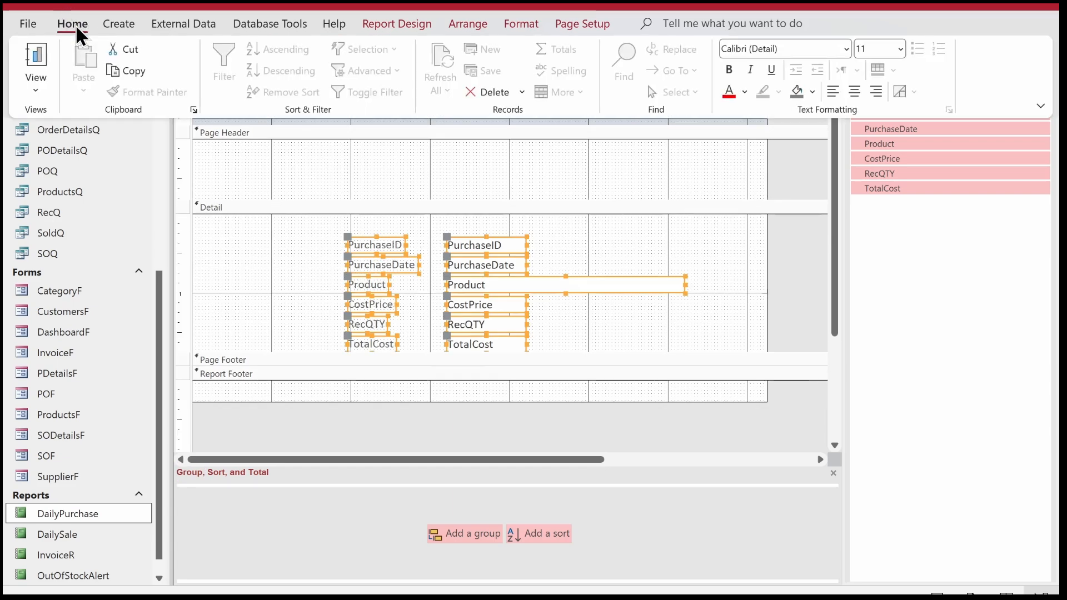
left_click(745, 92)
left_click(742, 156)
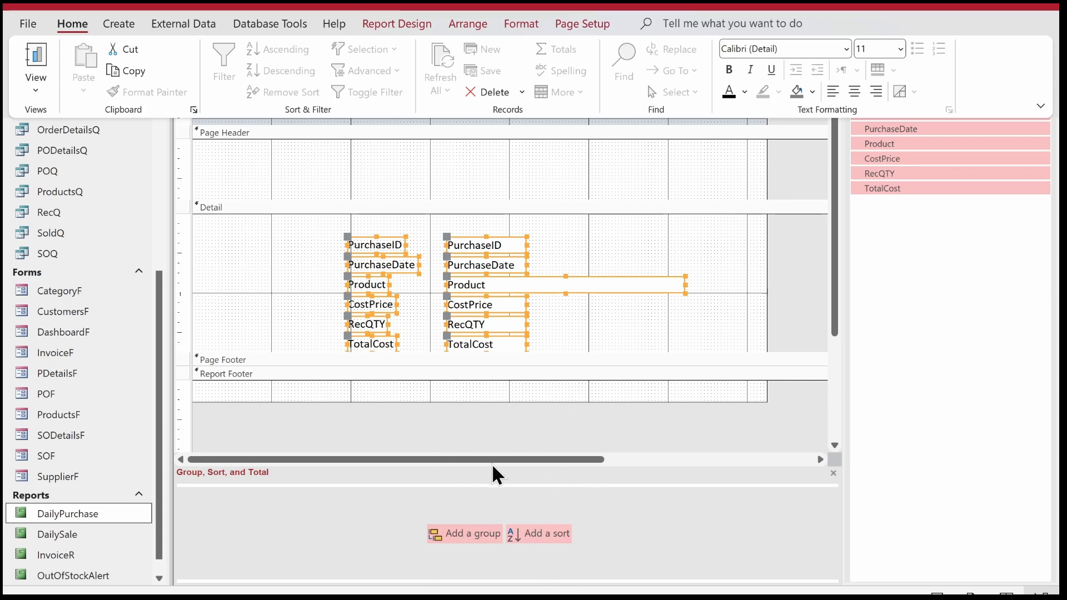
Add a group to the report based on the PurchaseDate field.
left_click(575, 22)
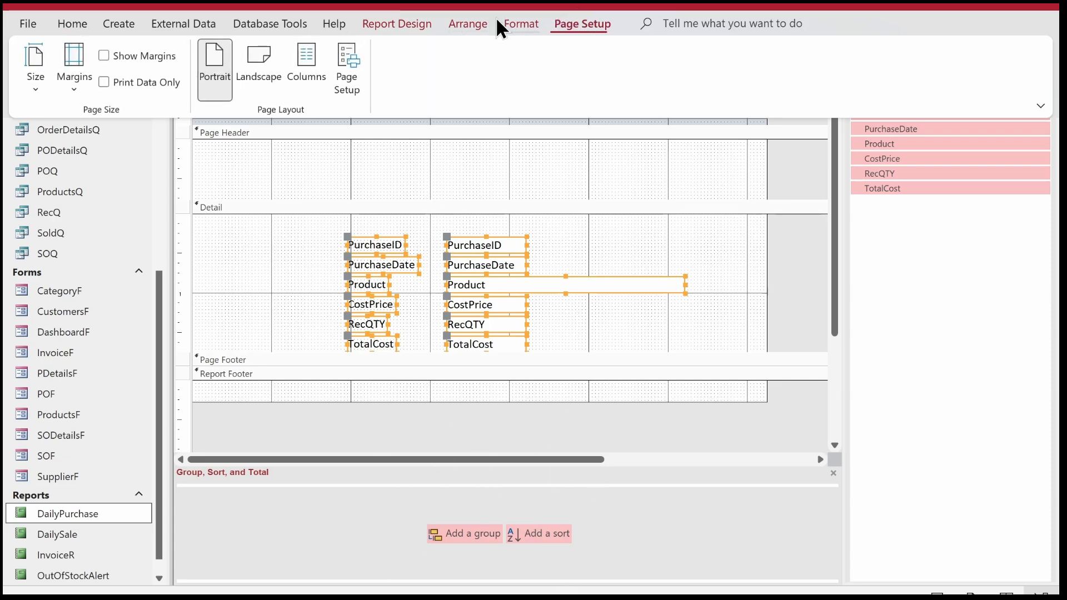
left_click(421, 23)
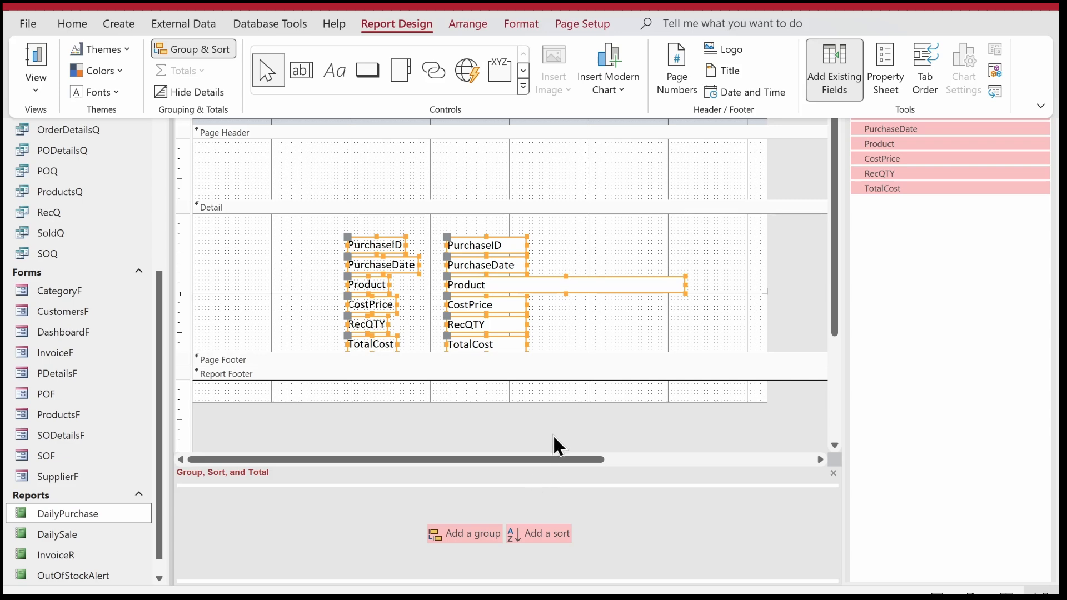
left_click(451, 532)
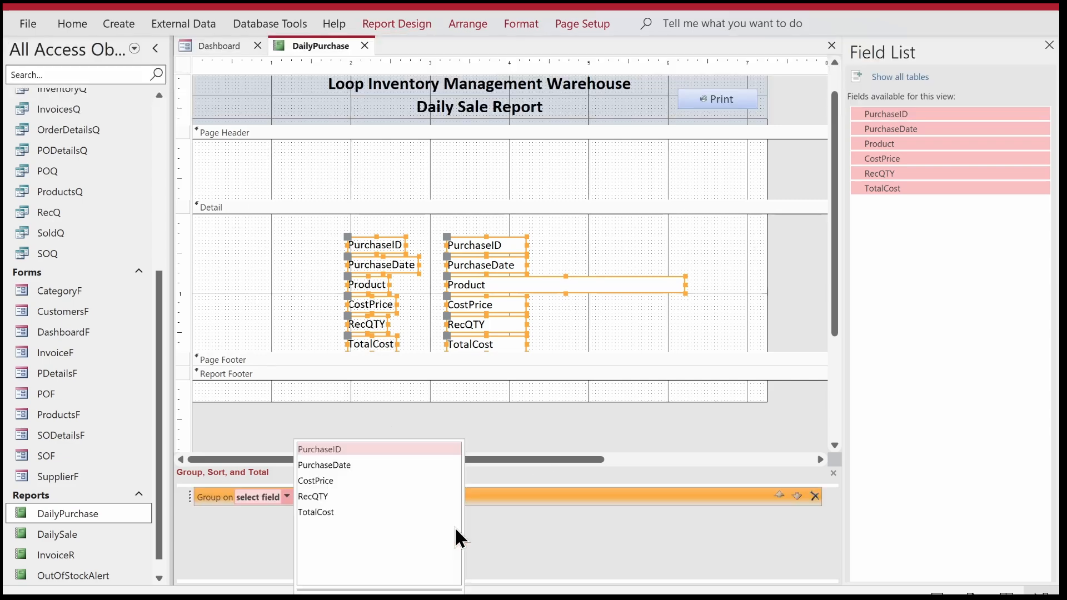
left_click(339, 465)
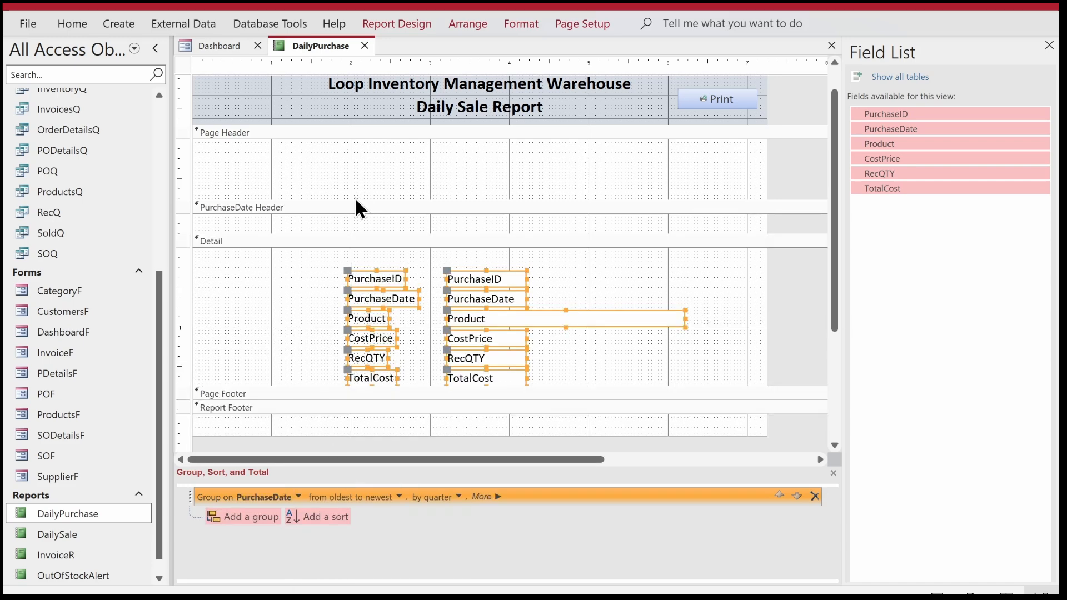
Shrink the empty Page Header section until it has almost no height.
left_click_drag(353, 198, 353, 167)
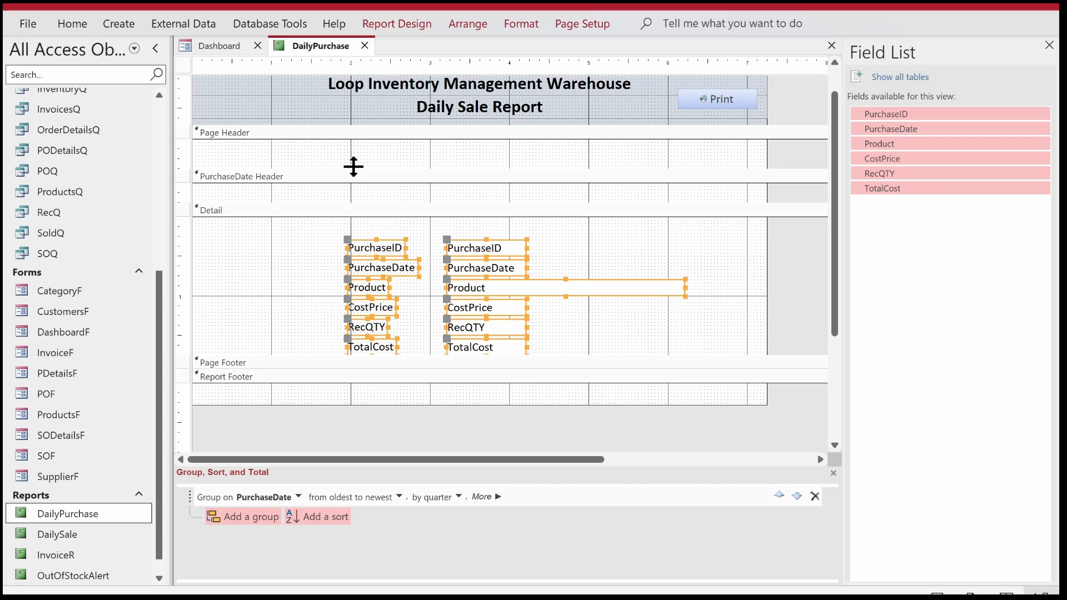
left_click(353, 166)
left_click_drag(353, 167, 355, 139)
left_click(580, 224)
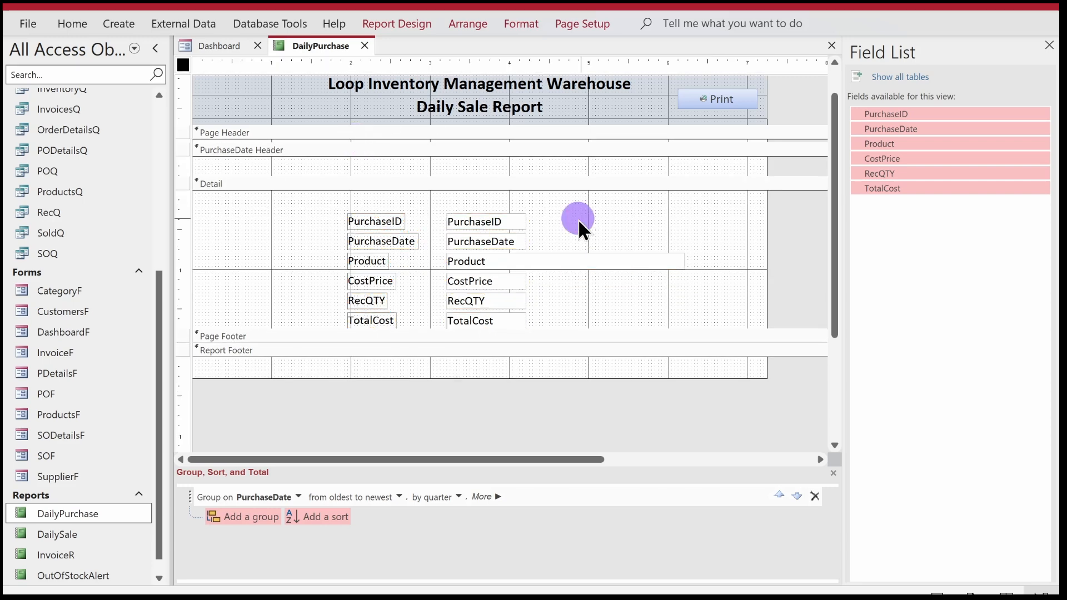
Move the PurchaseDate field into the PurchaseDate Header, delete its label and align the field with the report's left edge.
left_click(382, 222)
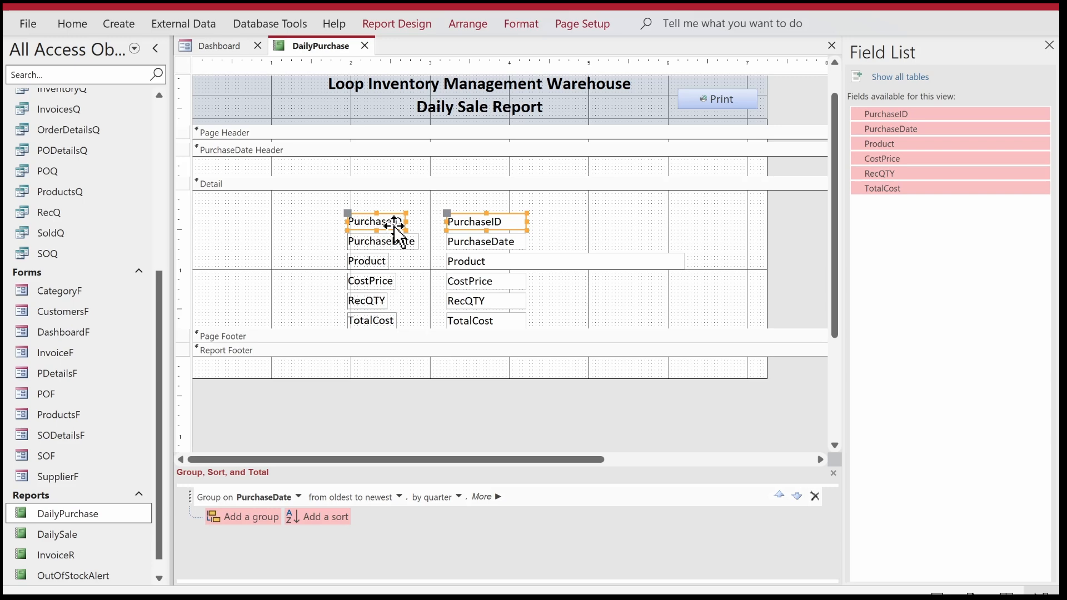
left_click_drag(545, 237, 213, 154)
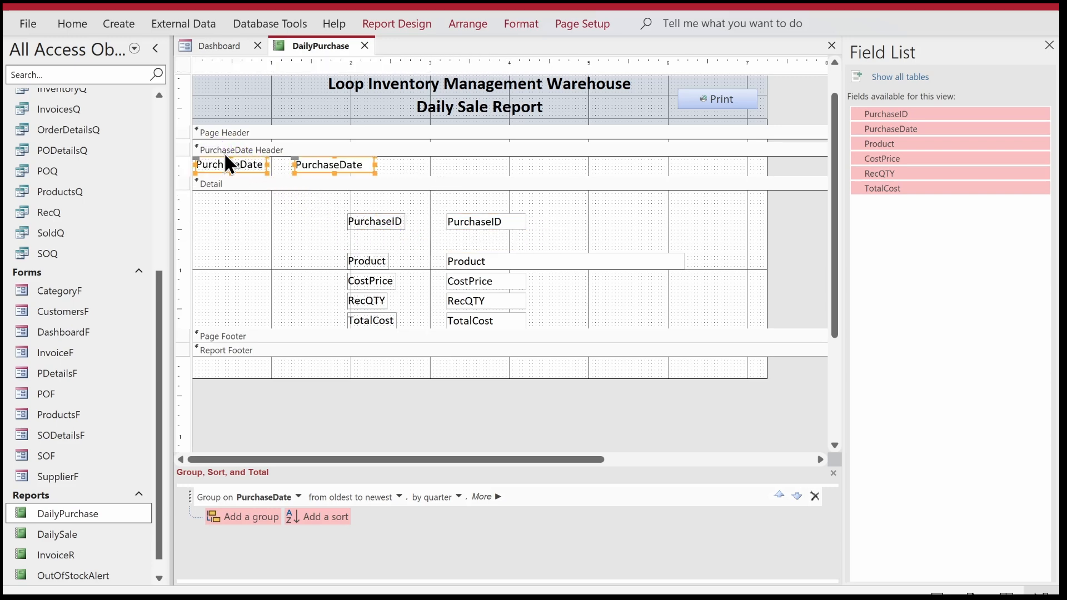
left_click(417, 166)
left_click(244, 167)
key("Delete")
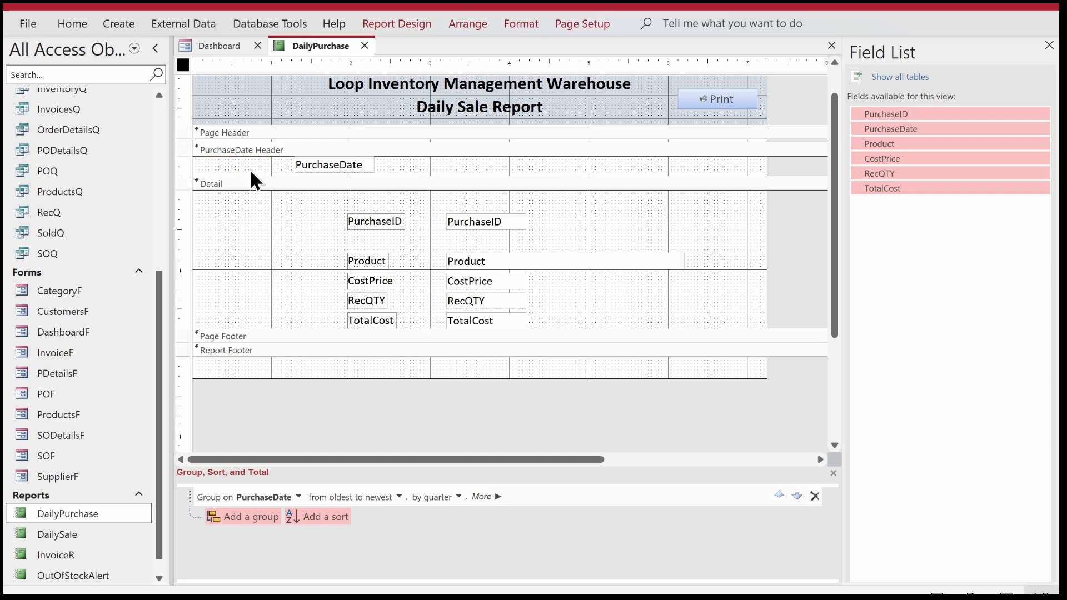
left_click_drag(325, 161, 249, 161)
left_click_drag(229, 156, 230, 157)
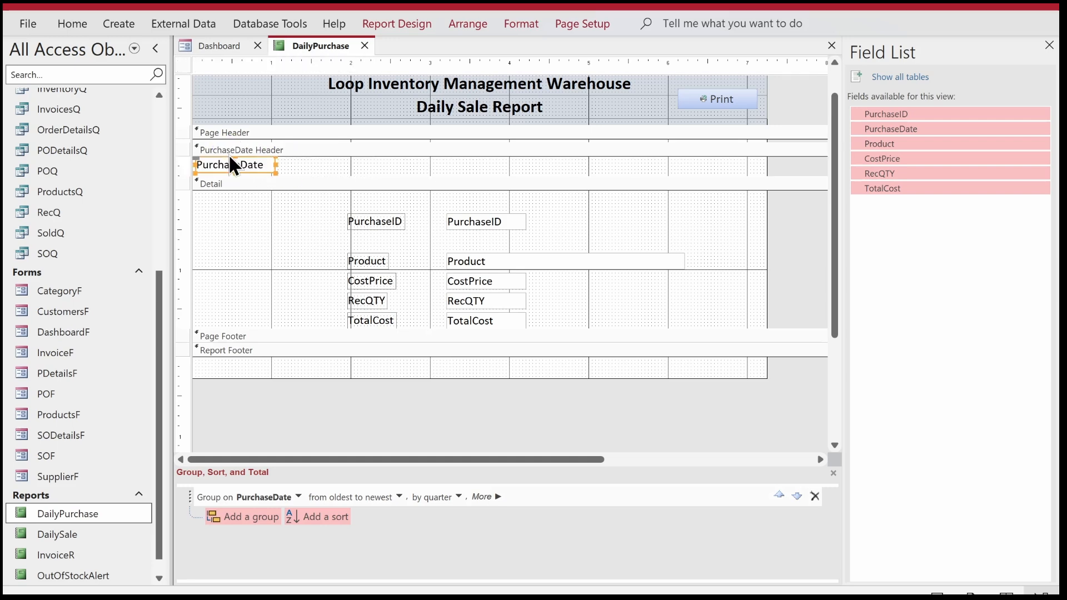
Close the gap below PurchaseID and arrange the PurchaseID, Product, CostPrice, RecQTY and TotalCost controls in a tabular layout.
left_click_drag(313, 250, 521, 280)
mouse_move(494, 238)
left_mouse_down()
mouse_move(358, 311)
mouse_move(497, 246)
left_mouse_up()
left_click_drag(566, 204, 359, 304)
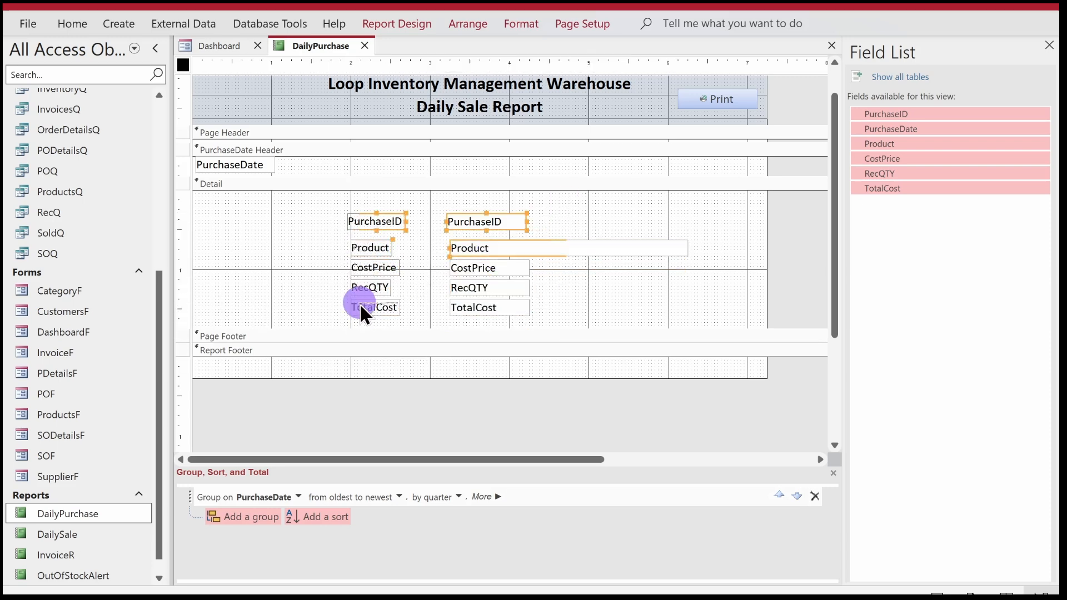
right_click(360, 303)
mouse_move(441, 318)
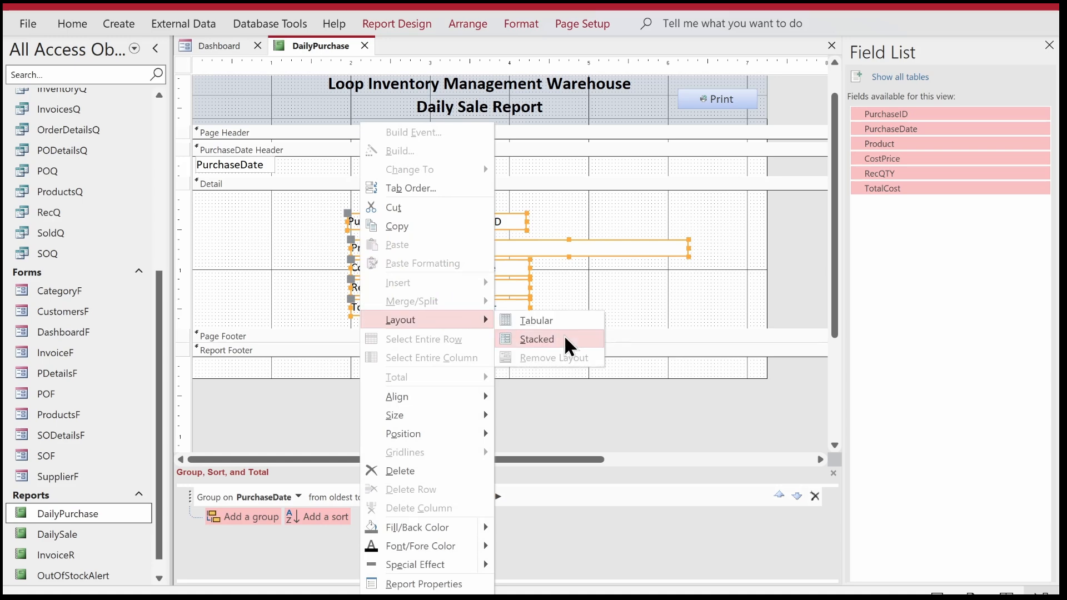
left_click(563, 318)
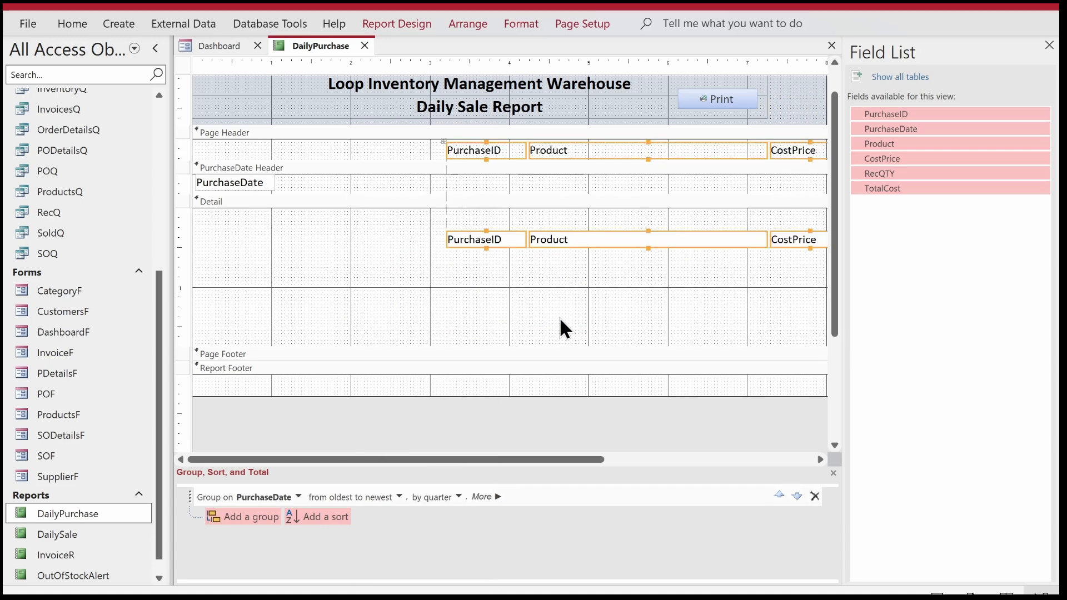
Close the field list, shift the tabular columns left and to the top of Detail, and narrow the report to fit them.
left_click(1050, 44)
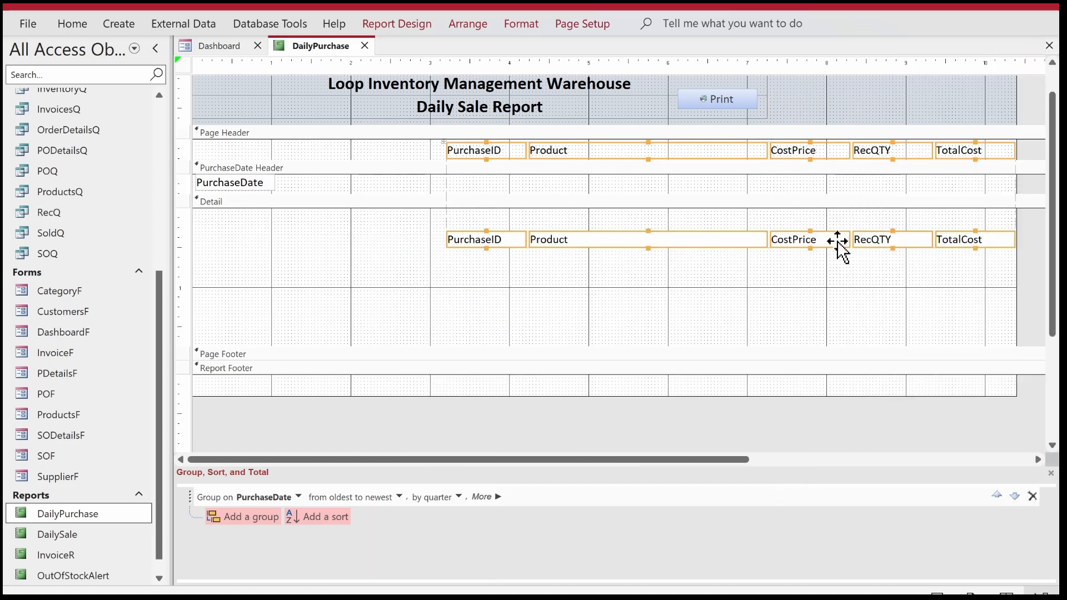
left_click_drag(669, 154, 453, 155)
left_click_drag(853, 271, 277, 210)
left_click_drag(1021, 177, 803, 163)
Narrow the PurchaseID column and change its heading to "Purchase ID".
left_click(295, 146)
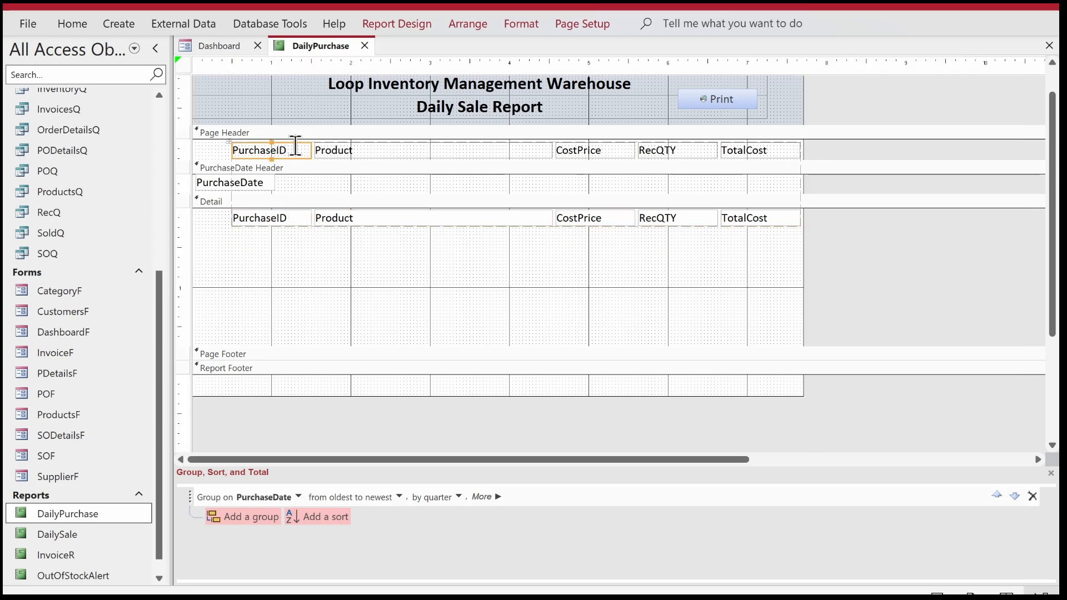
left_click_drag(309, 150, 288, 150)
left_click(281, 150)
key("Return")
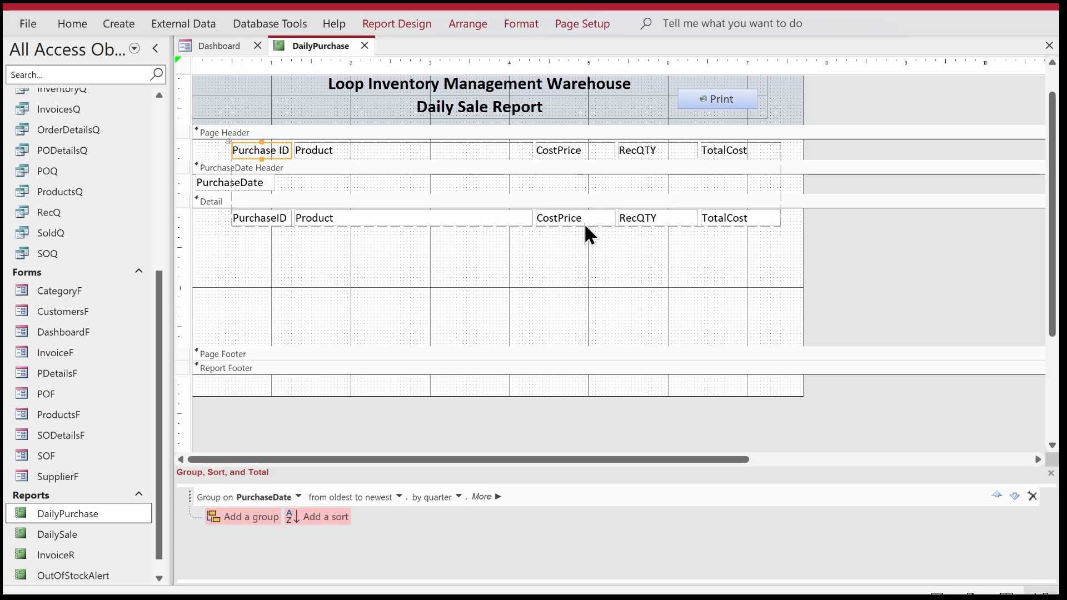
Narrow the RecQTY column and reduce the report width to just beyond the TotalCost column.
left_click(581, 259)
left_click_drag(609, 162, 679, 221)
left_click_drag(804, 239, 770, 239)
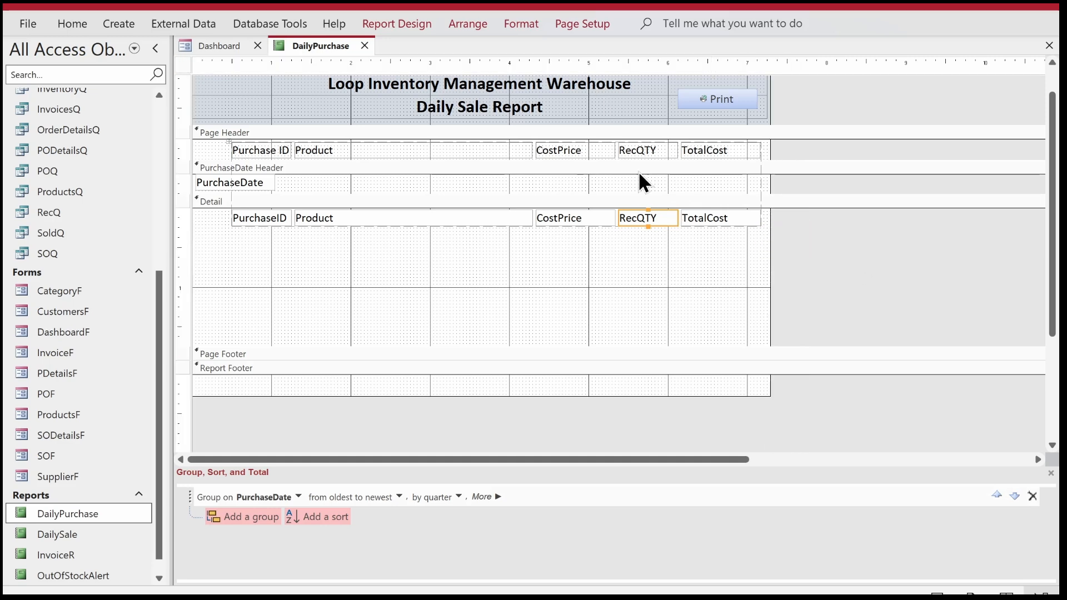
Add OrderQTY from dbo_PurchaseDetails to the report's record source query, then save and close the query.
left_click(183, 67)
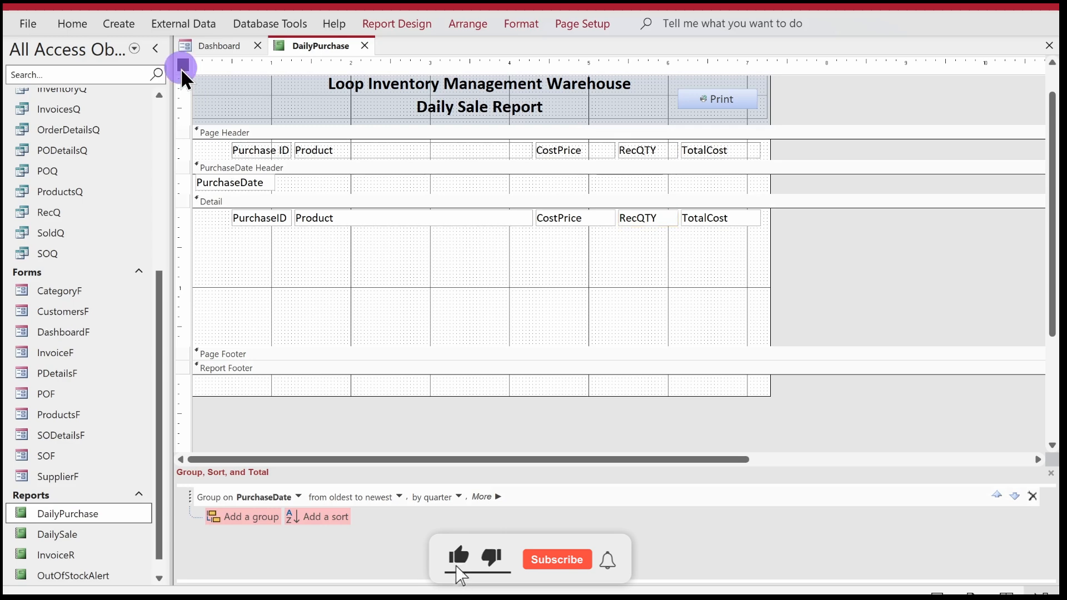
left_click(389, 23)
left_click(884, 71)
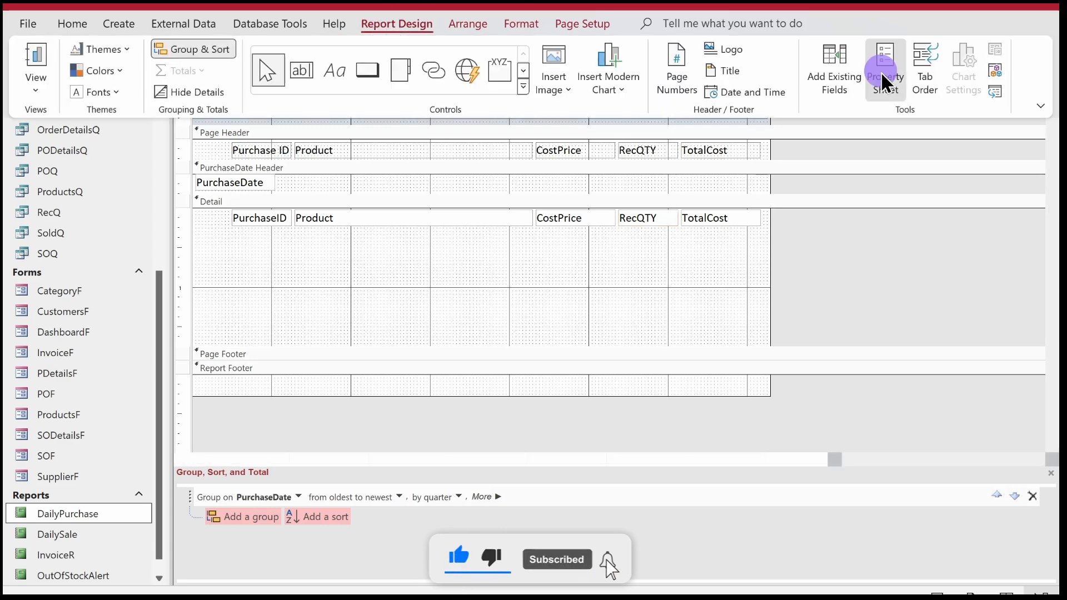
left_click(1046, 140)
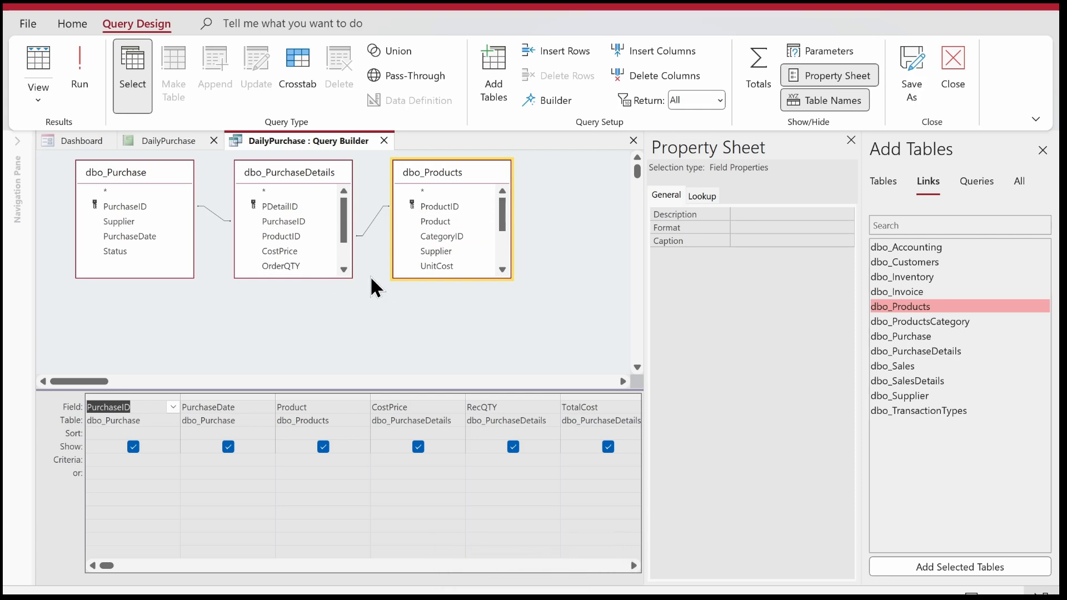
left_click(303, 276)
left_click_drag(303, 276, 304, 315)
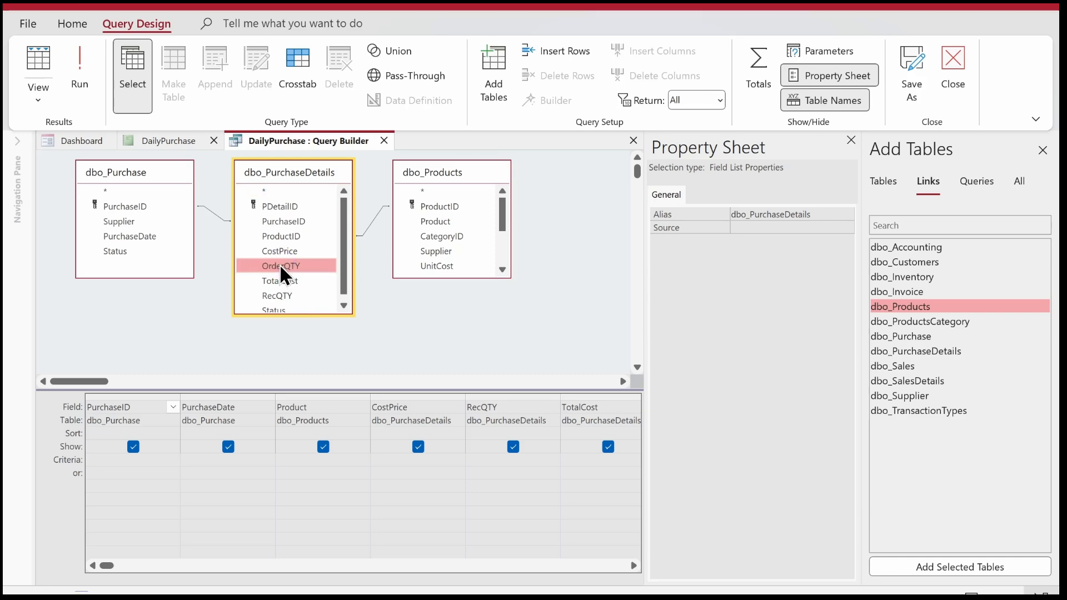
right_click(311, 138)
left_click(333, 146)
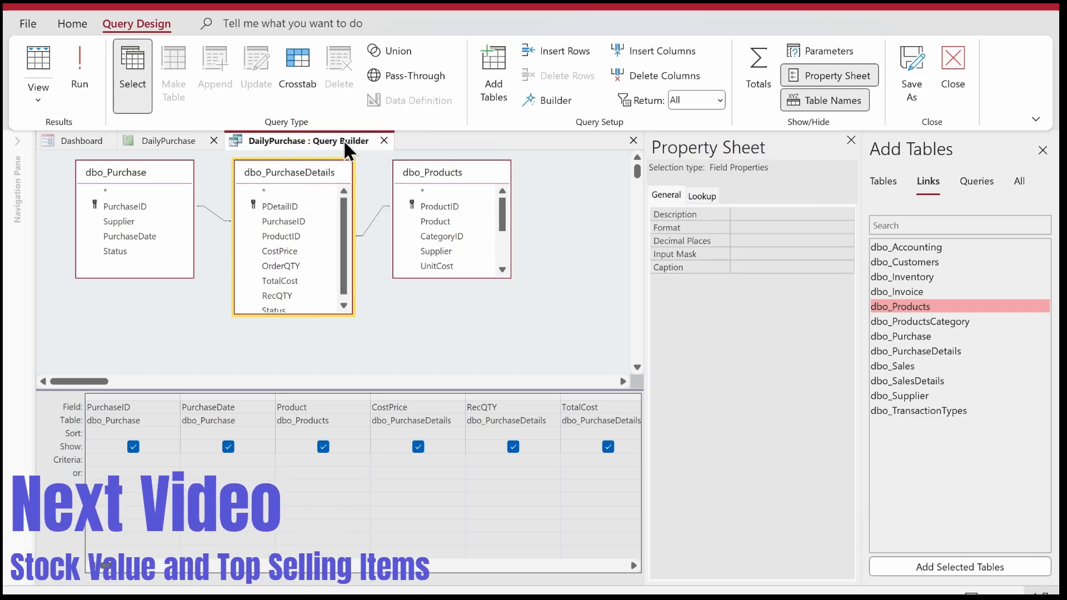
left_click(381, 135)
Add the OrderQTY field to the tabular layout between CostPrice and RecQTY, and close the field list.
left_click(397, 23)
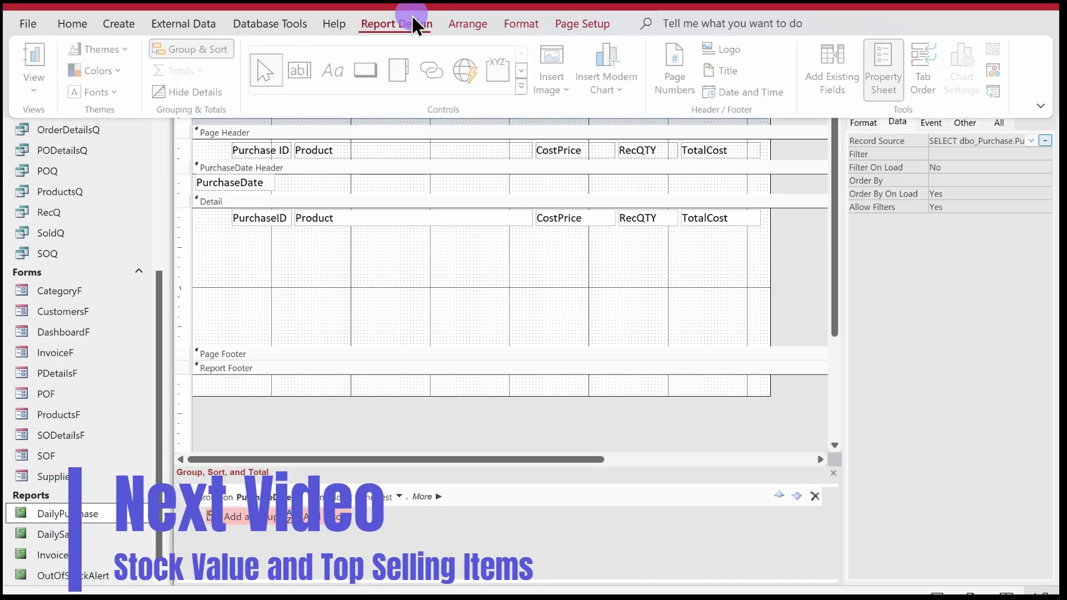
left_click(820, 89)
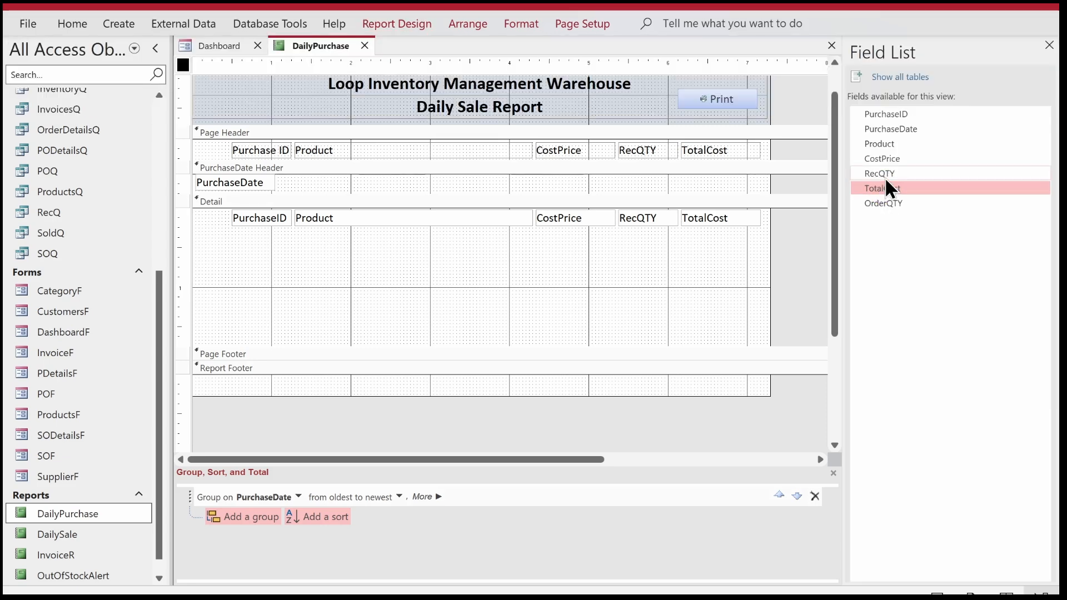
left_click(879, 203)
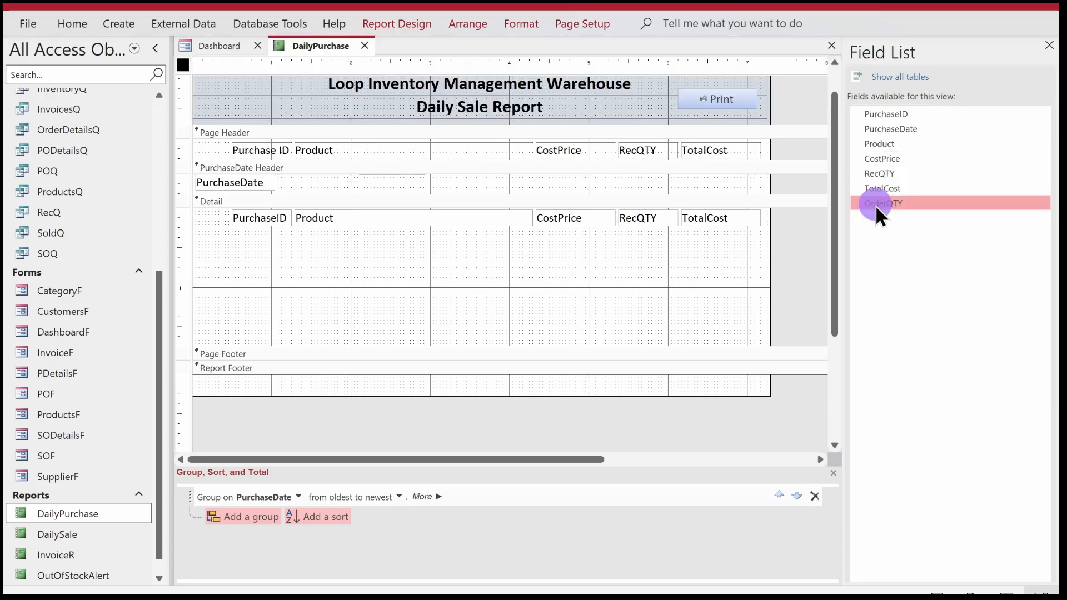
left_click_drag(892, 201, 619, 153)
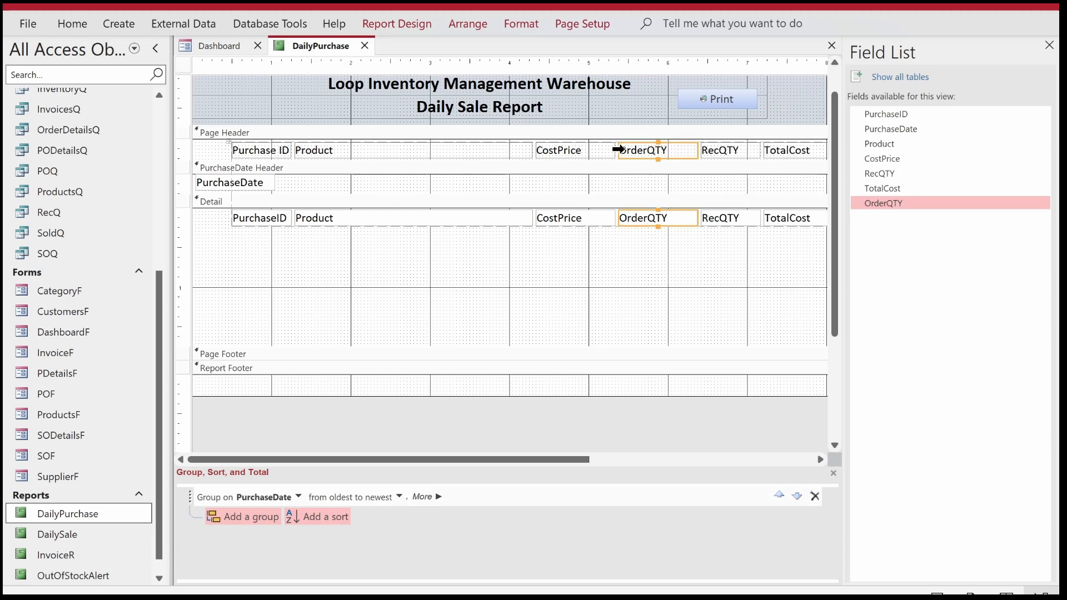
left_click(1050, 46)
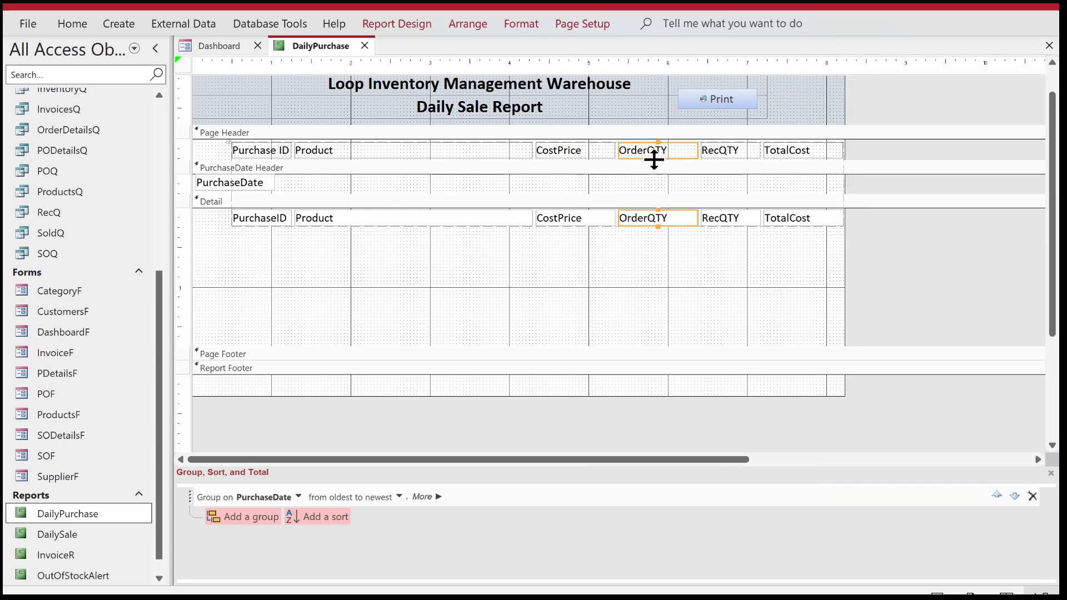
Change the page header labels of the last three columns to "Order QTY", "Rec QTY" and "Total Cost".
left_click(641, 243)
double_click(650, 147)
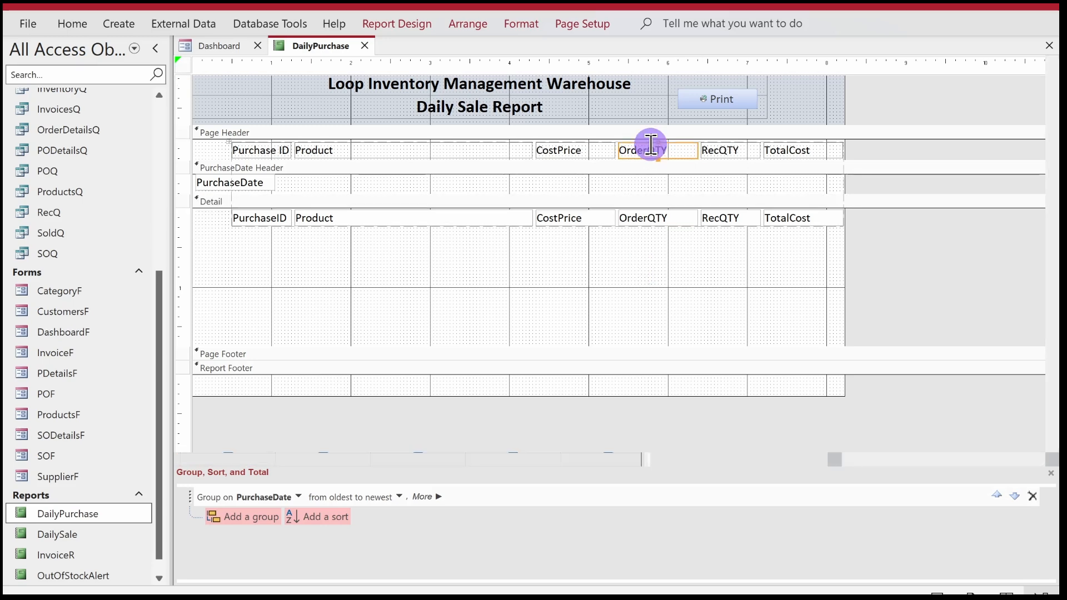
left_click(650, 146)
key("Return")
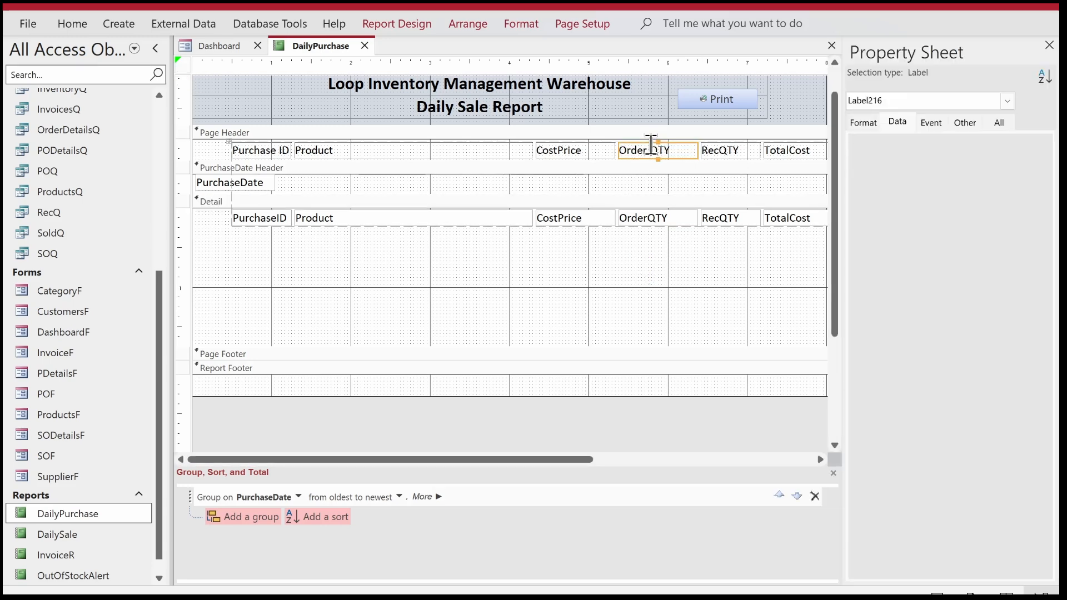
left_click(725, 151)
left_click(722, 150)
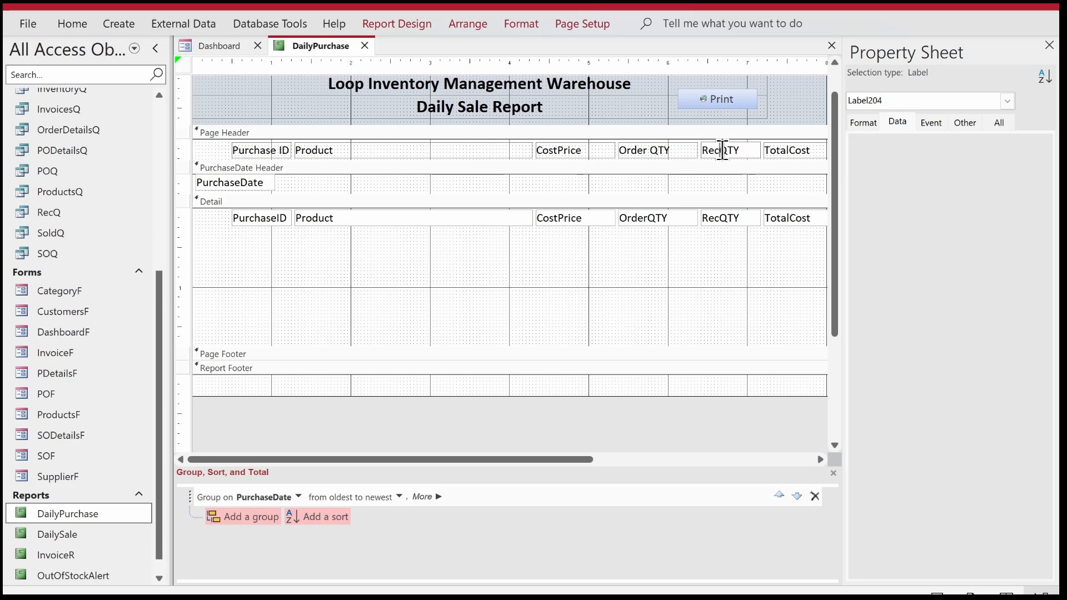
key("Return")
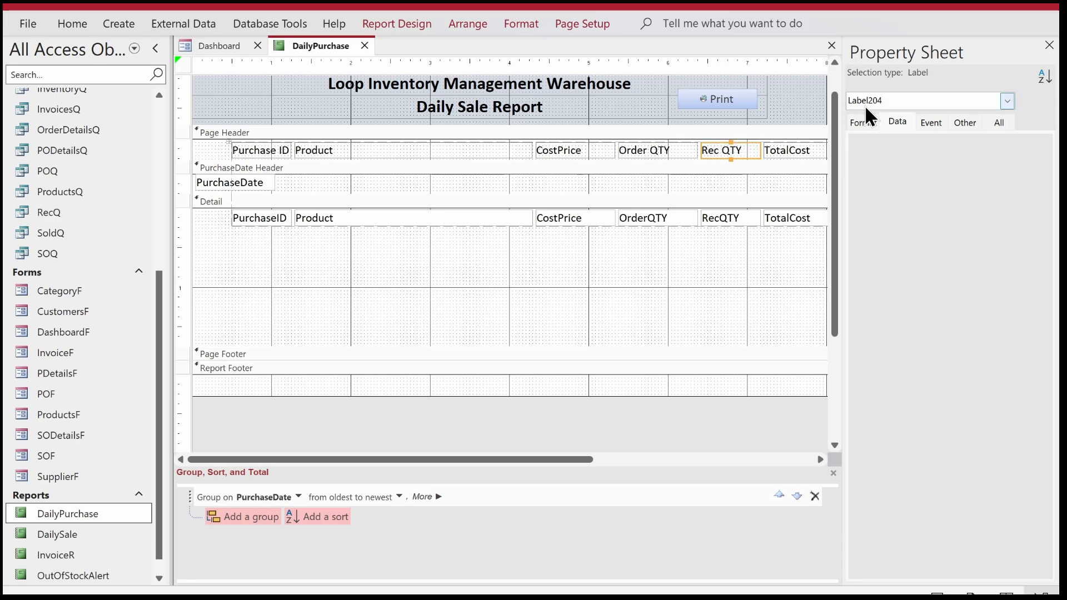
left_click(1049, 45)
left_click(796, 150)
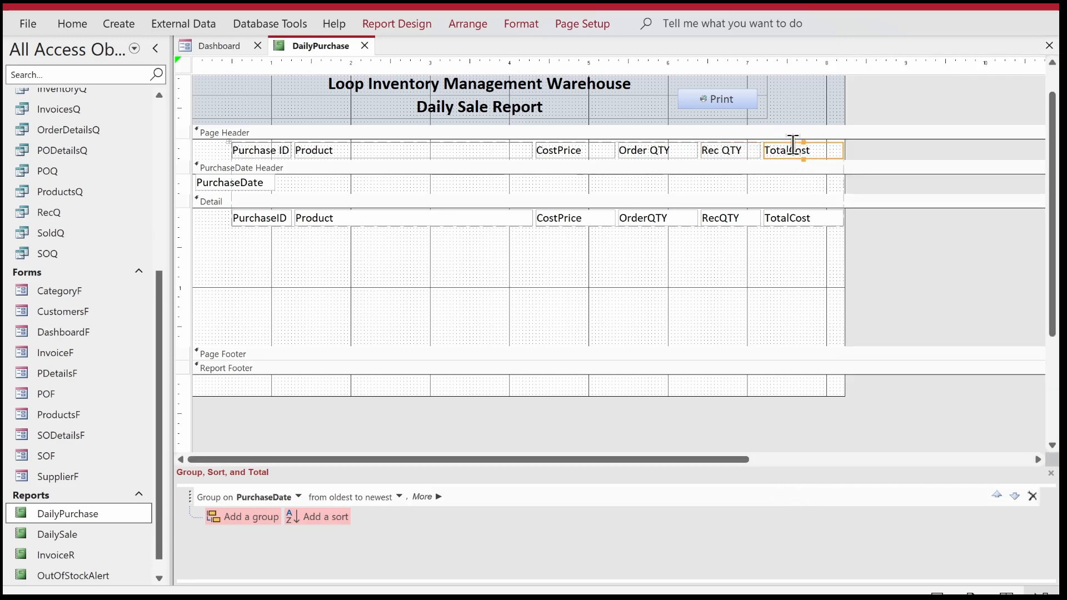
left_click(792, 150)
key("Return")
Make all column headings bold and center the headings and fields of the CostPrice, OrderQTY, RecQTY and TotalCost columns.
left_click_drag(884, 152, 199, 154)
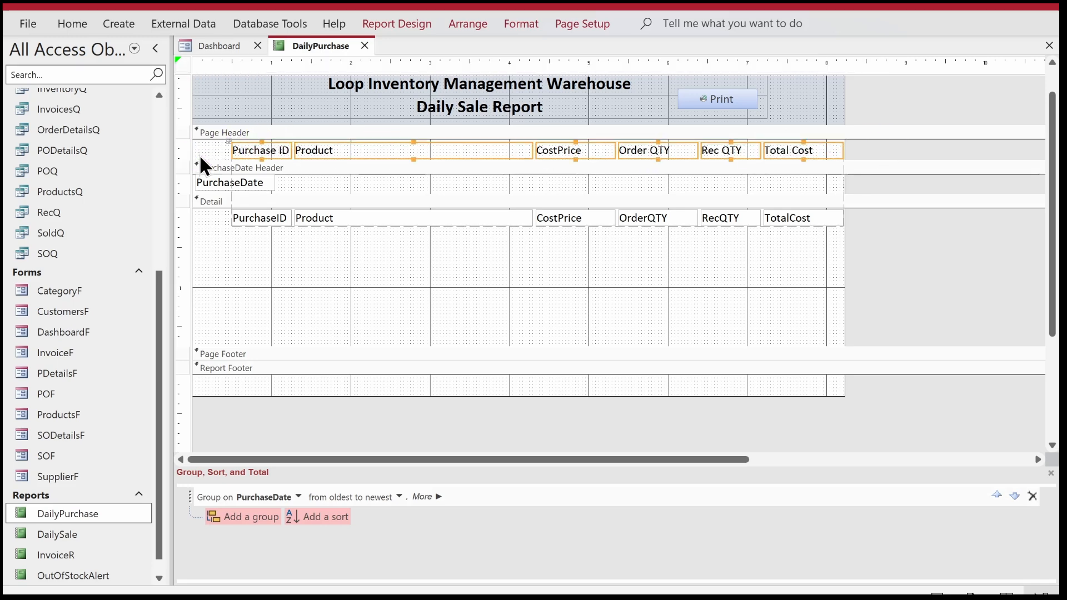
key("ctrl+b")
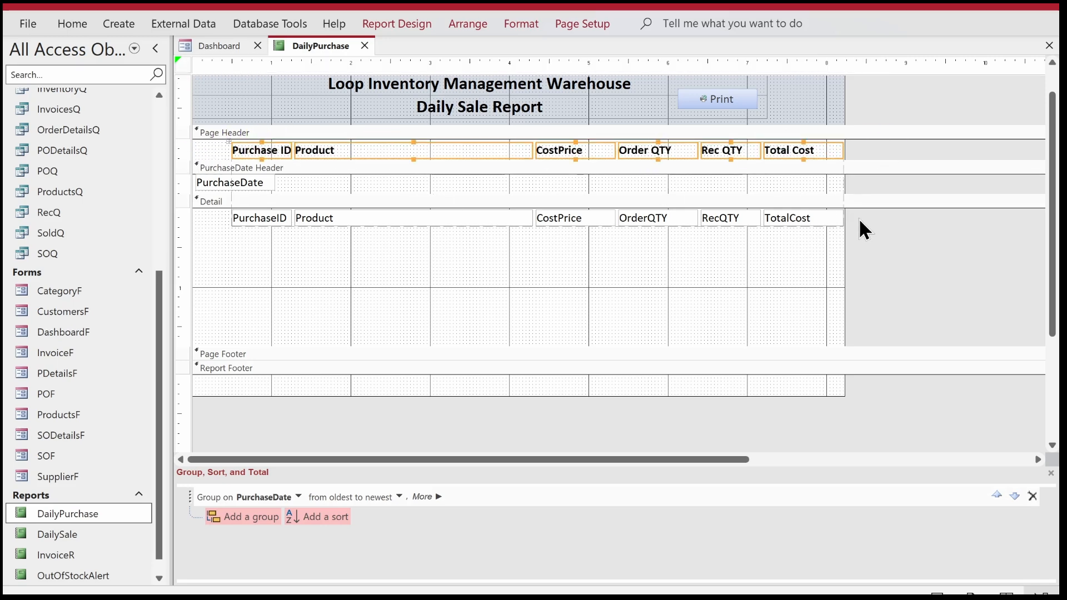
left_click(842, 217)
left_click_drag(842, 217, 575, 148)
left_click(72, 25)
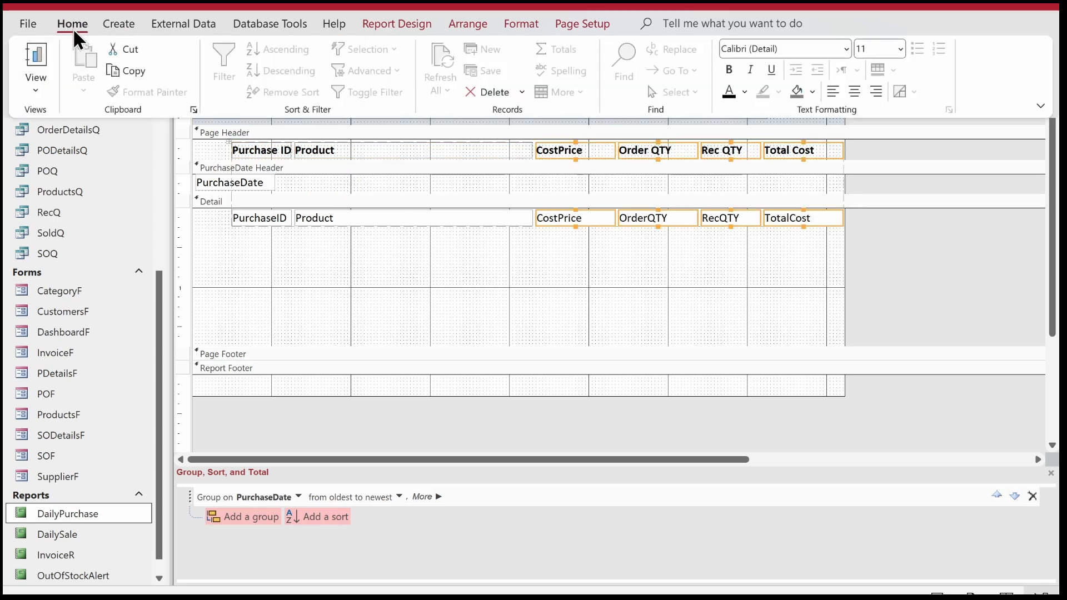
left_click(853, 92)
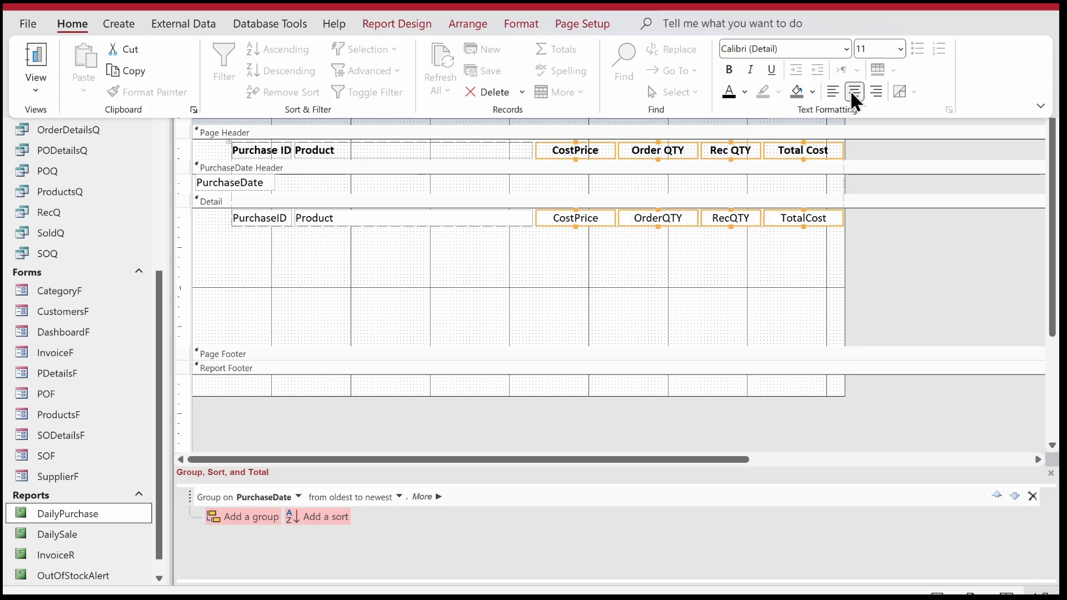
Set the width of the CostPrice, OrderQTY, RecQTY and TotalCost columns to 0.8".
left_click(403, 23)
left_click(886, 69)
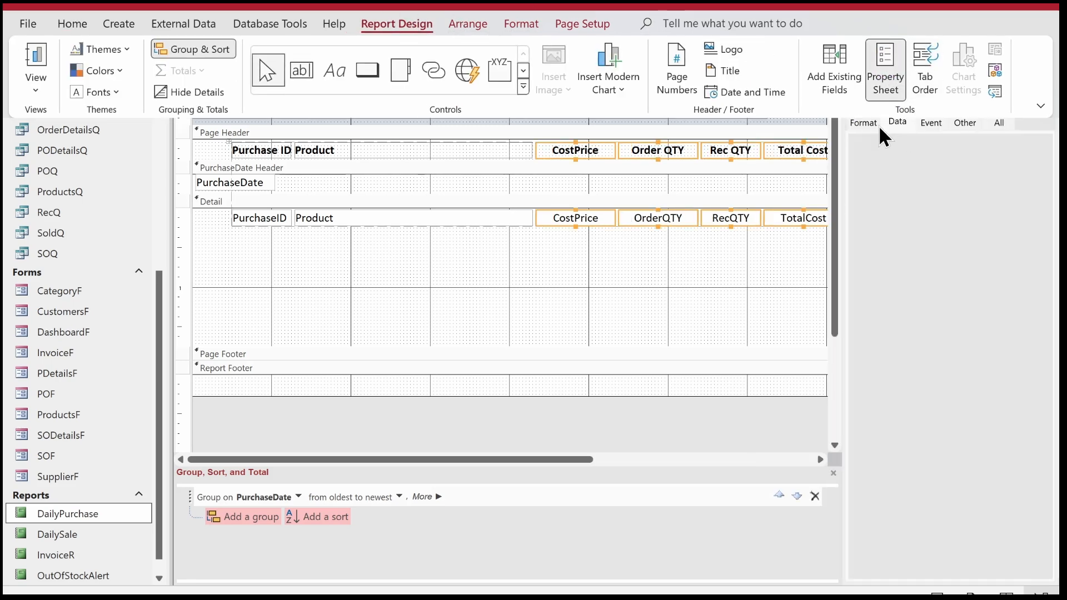
left_click(951, 154)
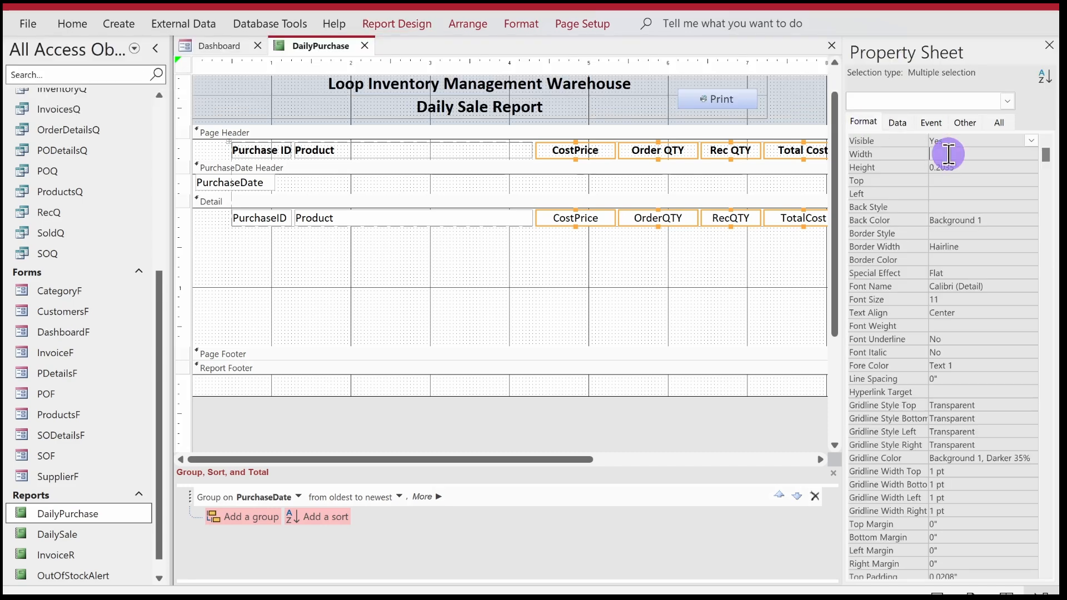
type("1")
key("Return")
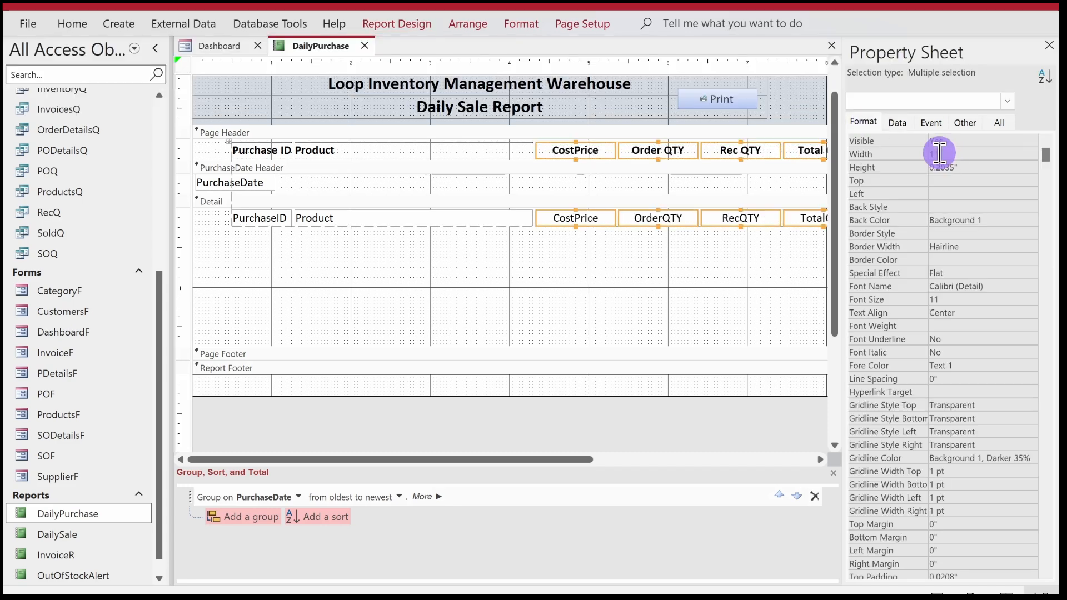
left_click(910, 154)
type("0.6")
key("Return")
left_click(909, 154)
type("0.")
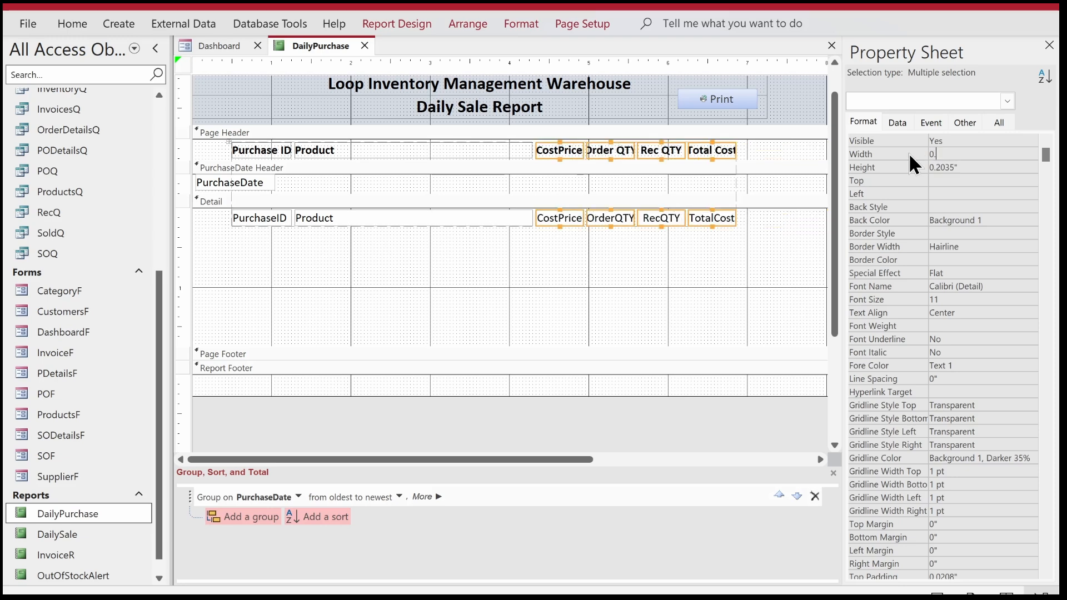
type("8")
key("Return")
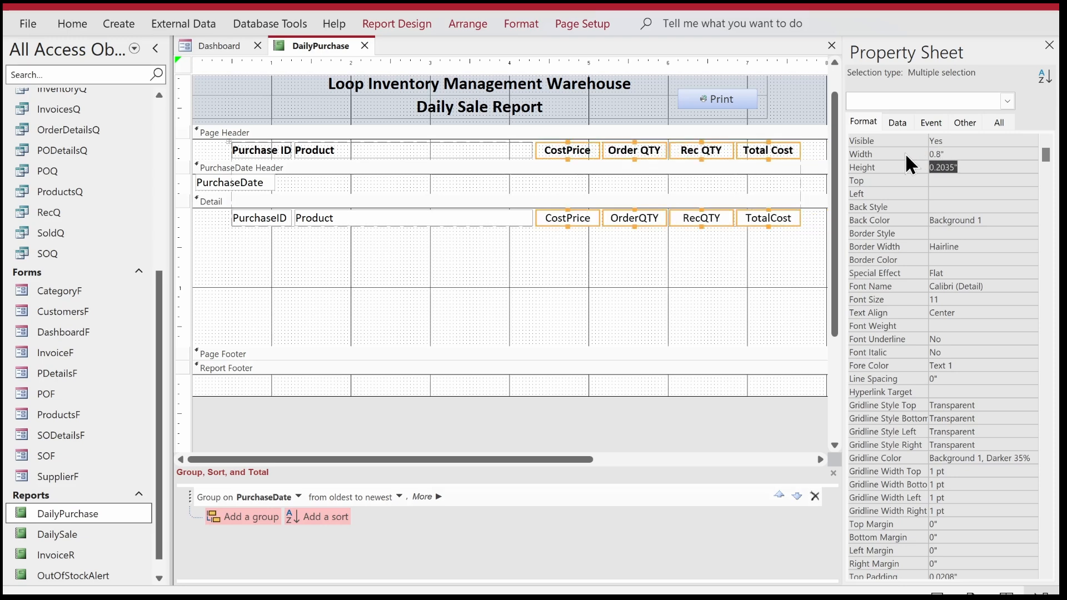
Select the whole tabular layout and shift it left toward the report's left margin.
left_click(658, 252)
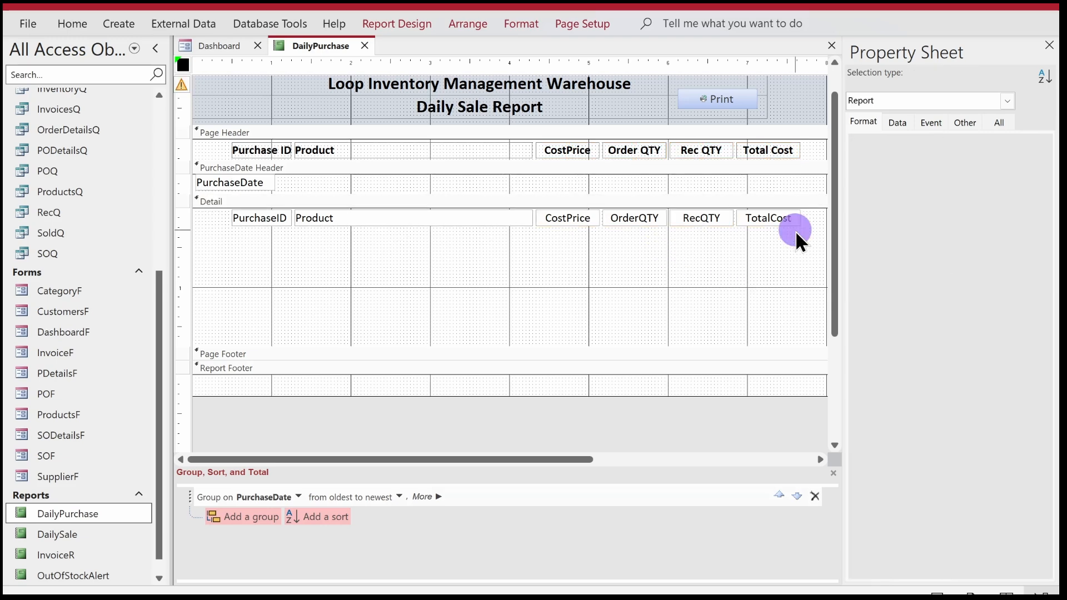
left_click(291, 136)
left_click(256, 146)
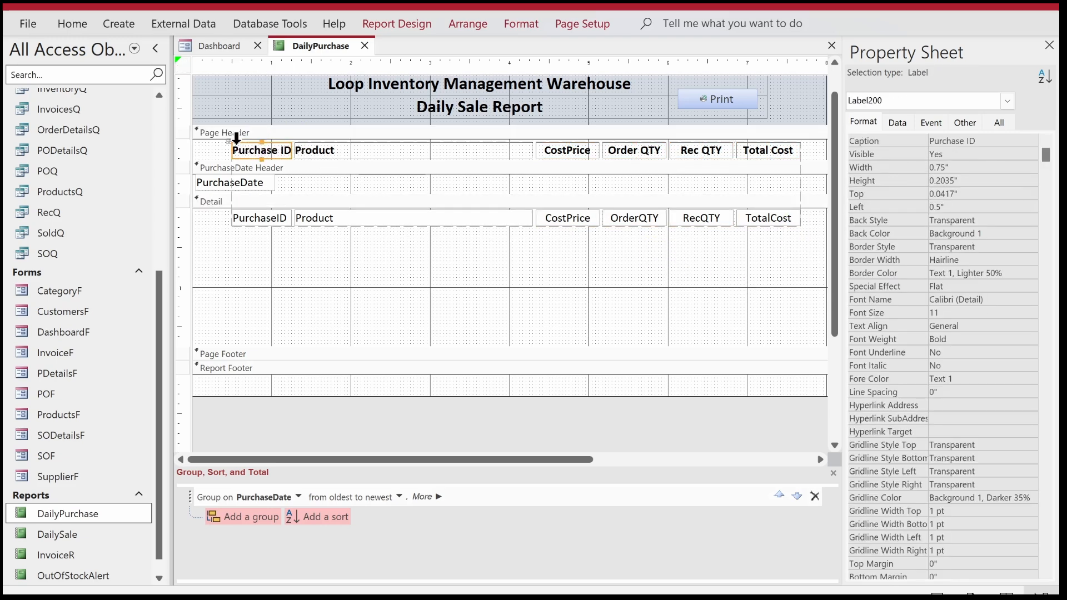
left_click(226, 142)
key("Left")
key("Left")
key("Left")
key("Left")
key("Left")
key("Left")
key("Left")
key("Left")
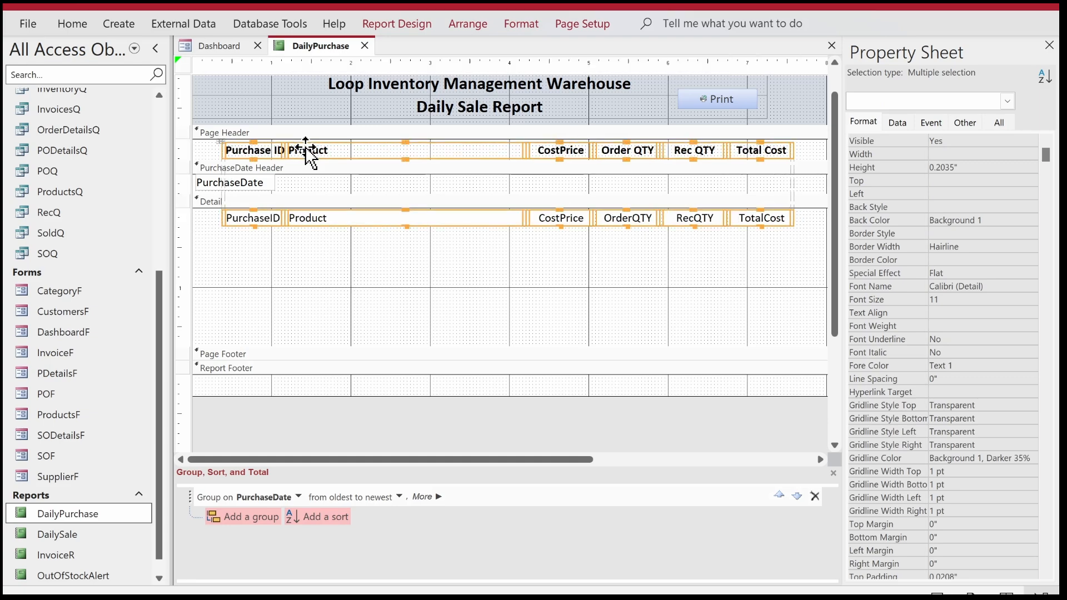
key("Left")
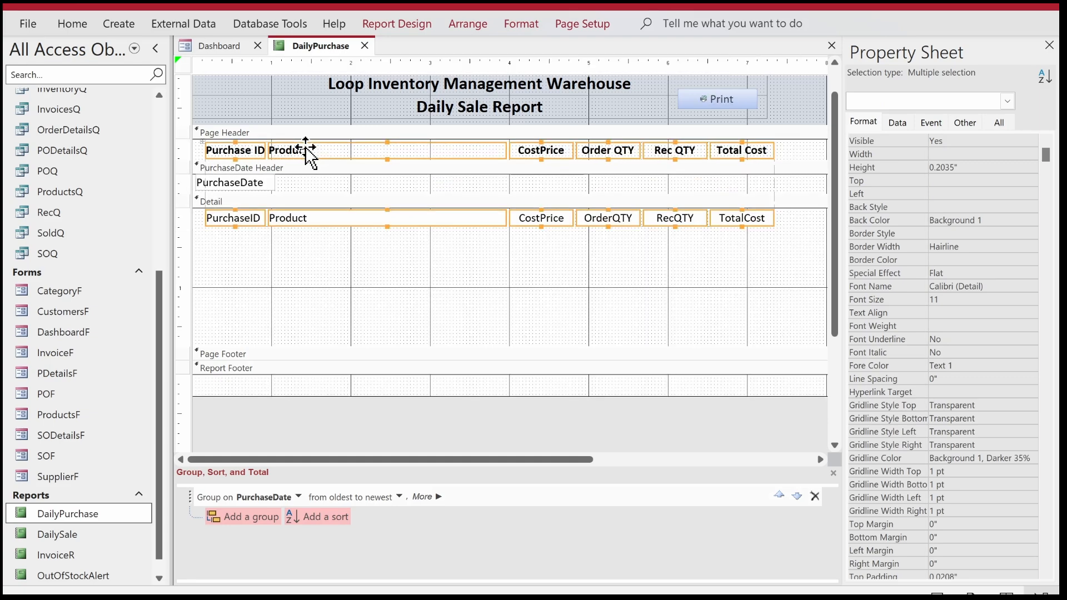
Close the property sheet, nudge the tabular layout slightly further left, and narrow the report to the edge of the TotalCost column.
left_click(1050, 45)
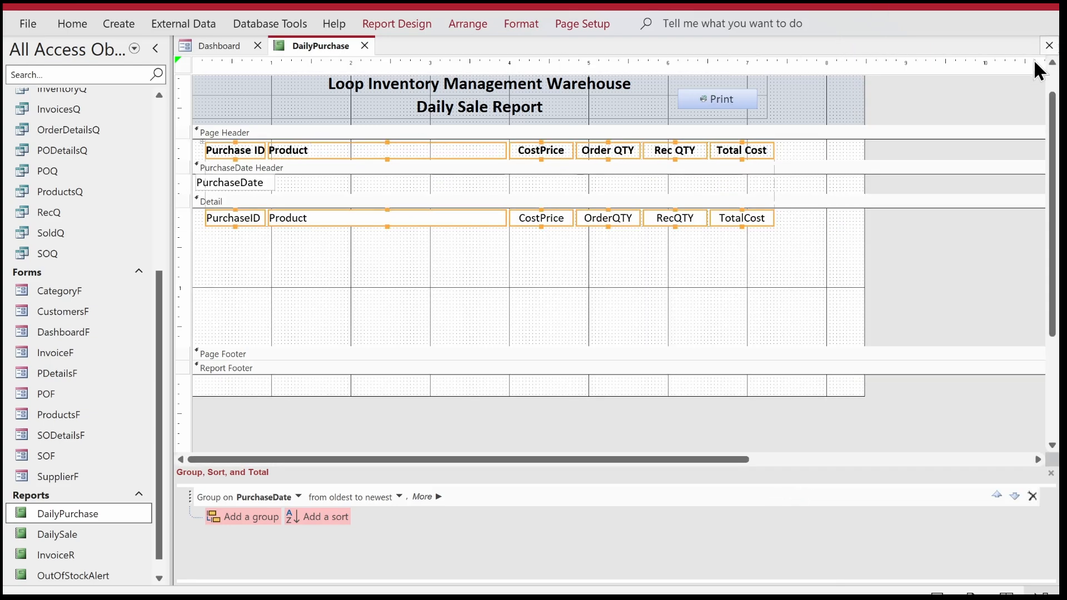
left_click(863, 178)
left_click_drag(862, 178, 775, 187)
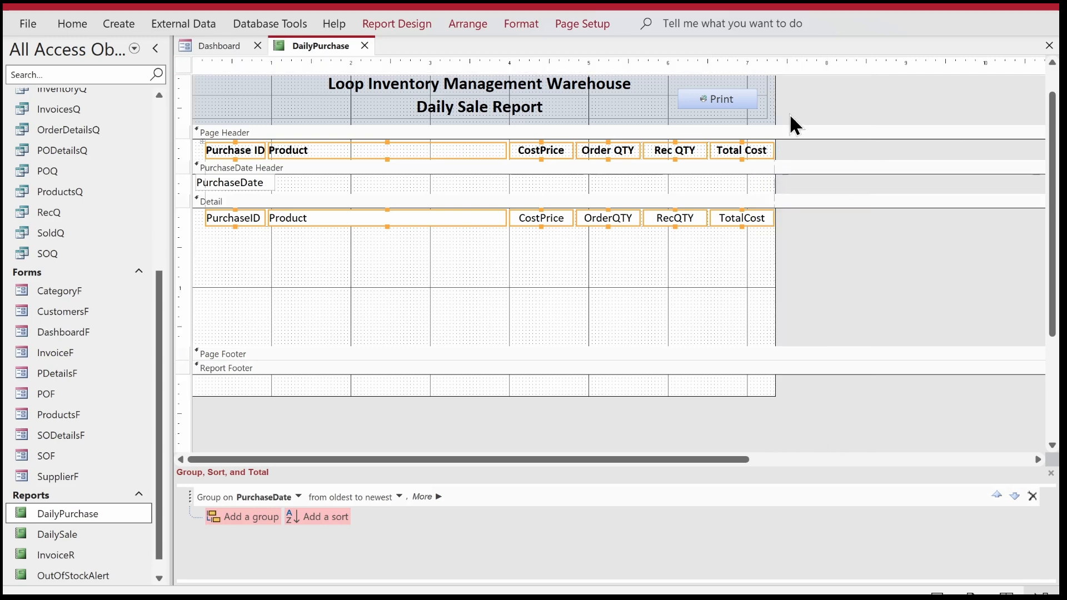
key("Left")
key("Left")
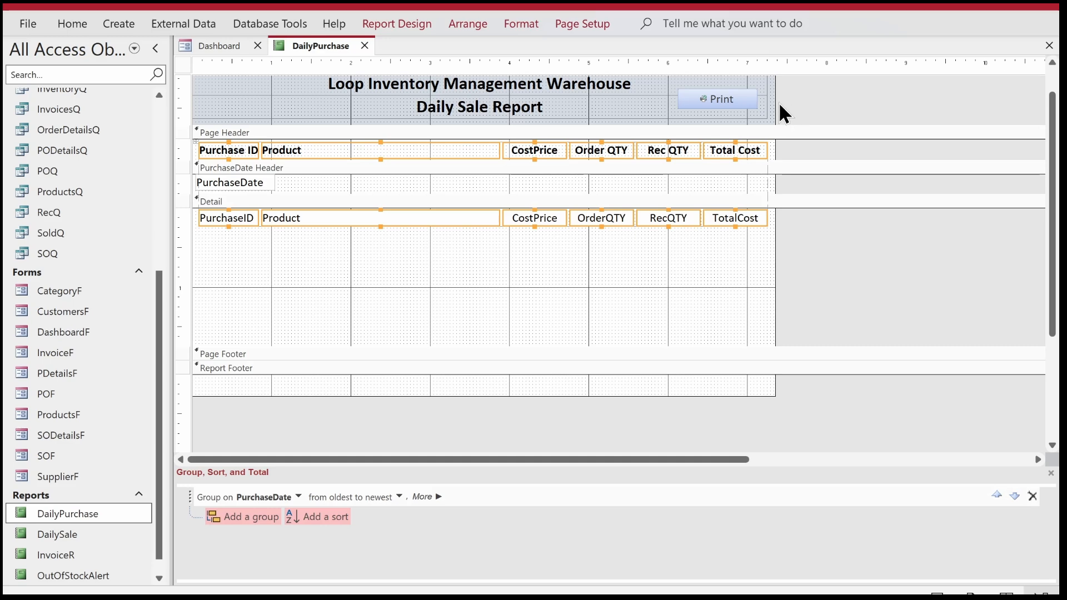
left_click_drag(780, 106, 769, 100)
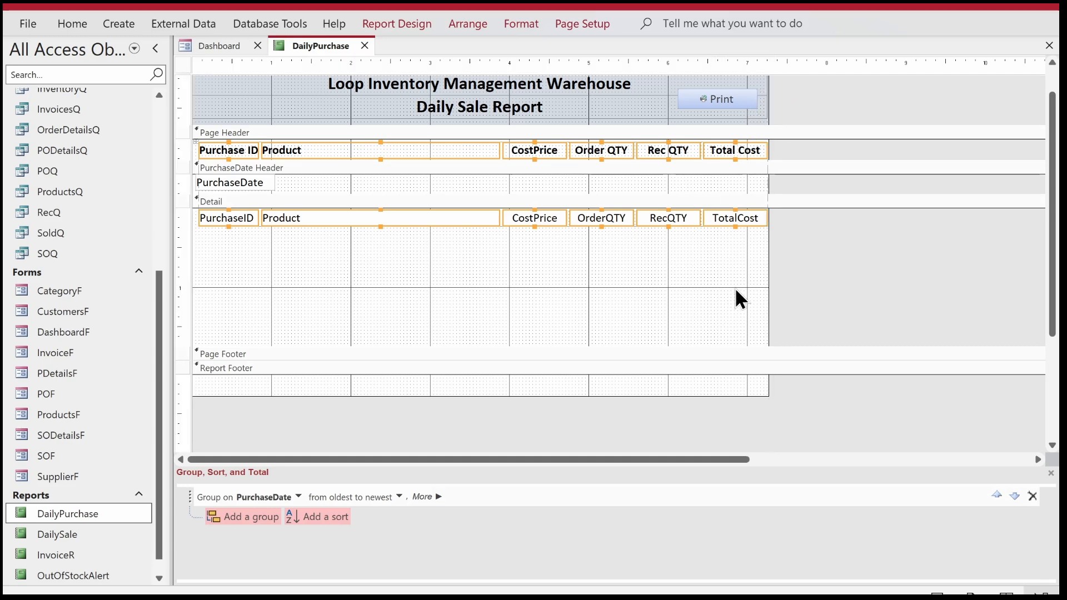
Change the shape outline of all headings and fields in the tabular layout, and deselect them.
left_click(518, 23)
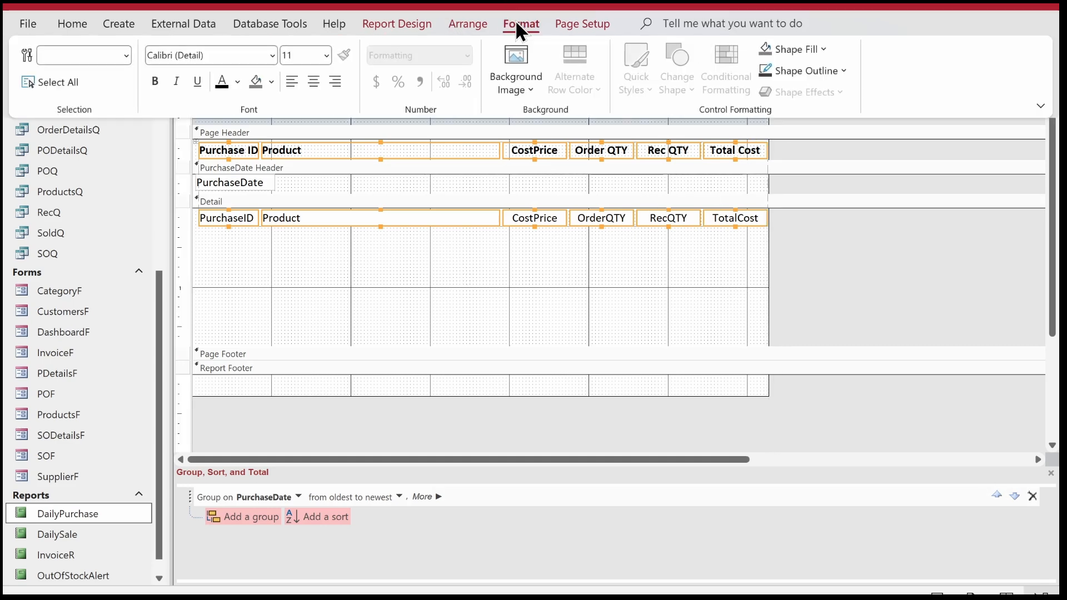
left_click(828, 71)
left_click(811, 417)
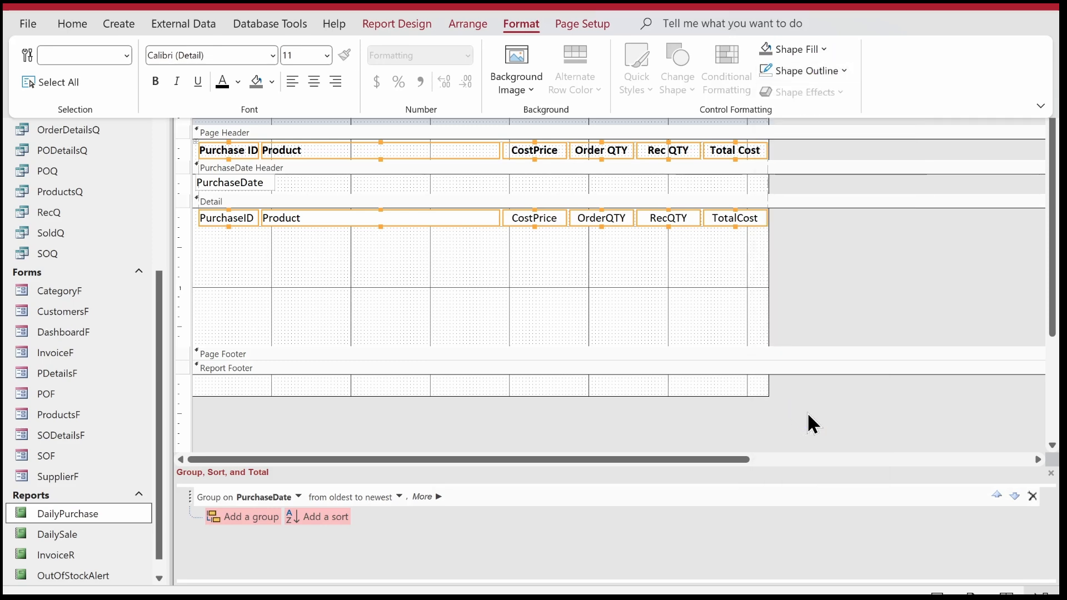
left_click(430, 282)
left_click_drag(778, 221, 190, 226)
left_click(290, 230)
Draw a horizontal line beneath the Detail fields from PurchaseID to TotalCost, and shrink the Detail section to fit the row.
left_click(405, 24)
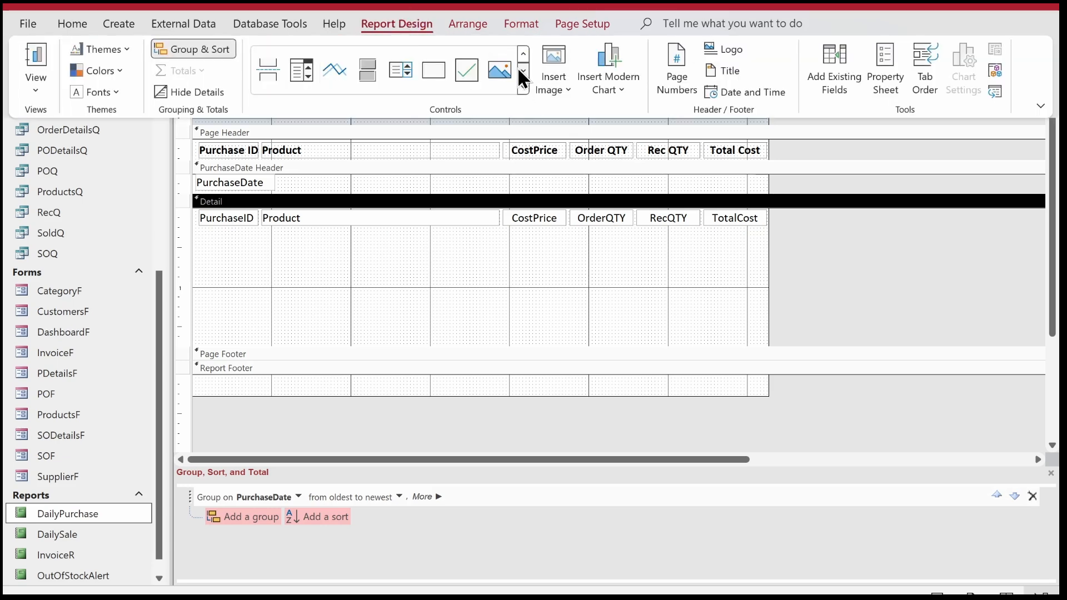
left_click(340, 71)
left_click(220, 221)
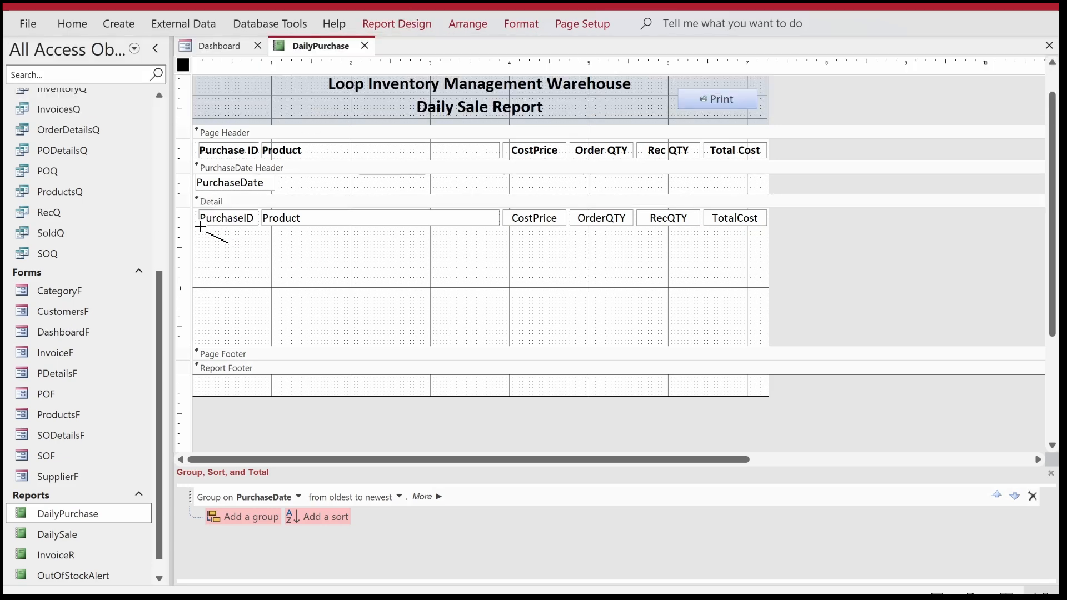
left_click_drag(201, 226, 767, 227)
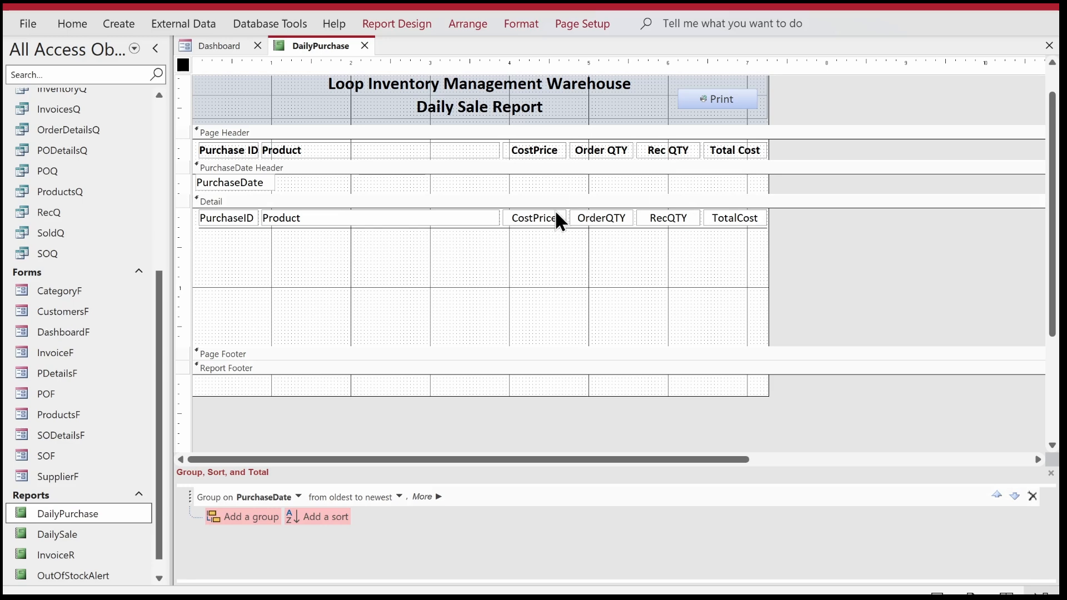
left_click_drag(591, 348, 593, 180)
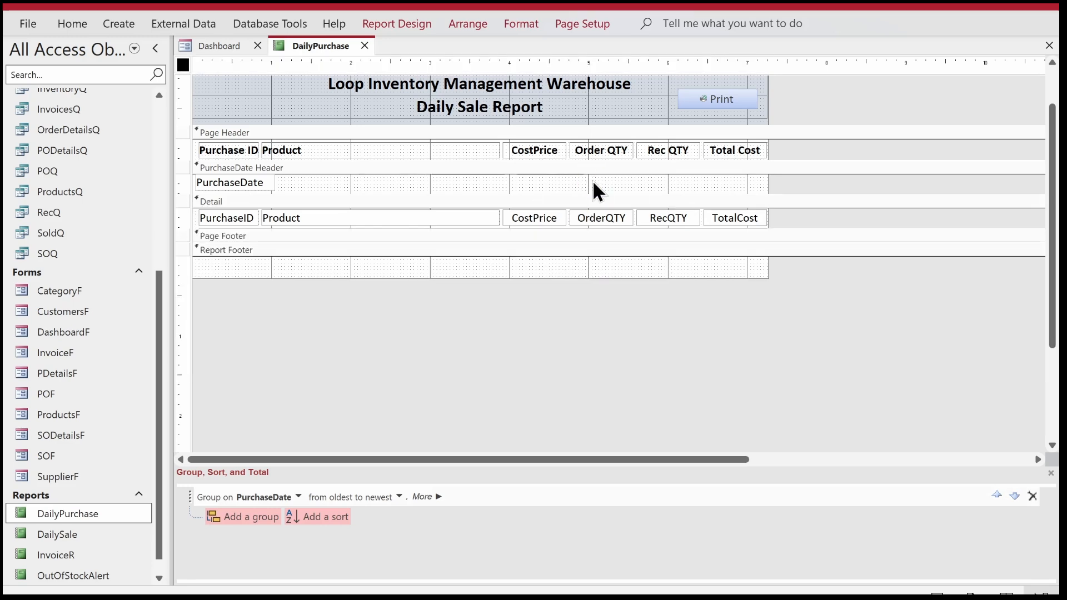
left_click(233, 139)
left_click(60, 17)
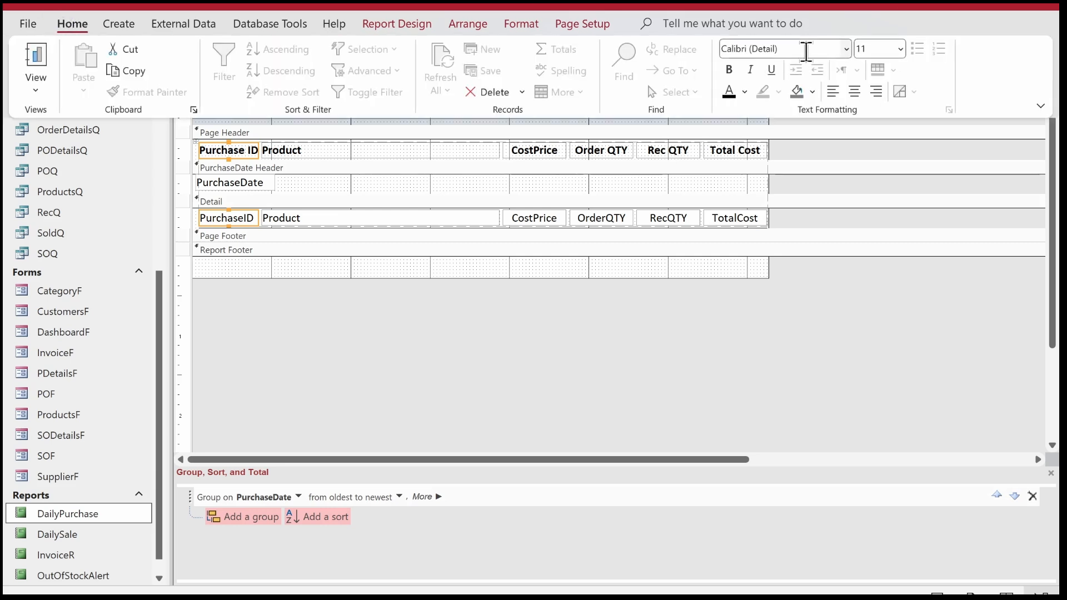
left_click(355, 325)
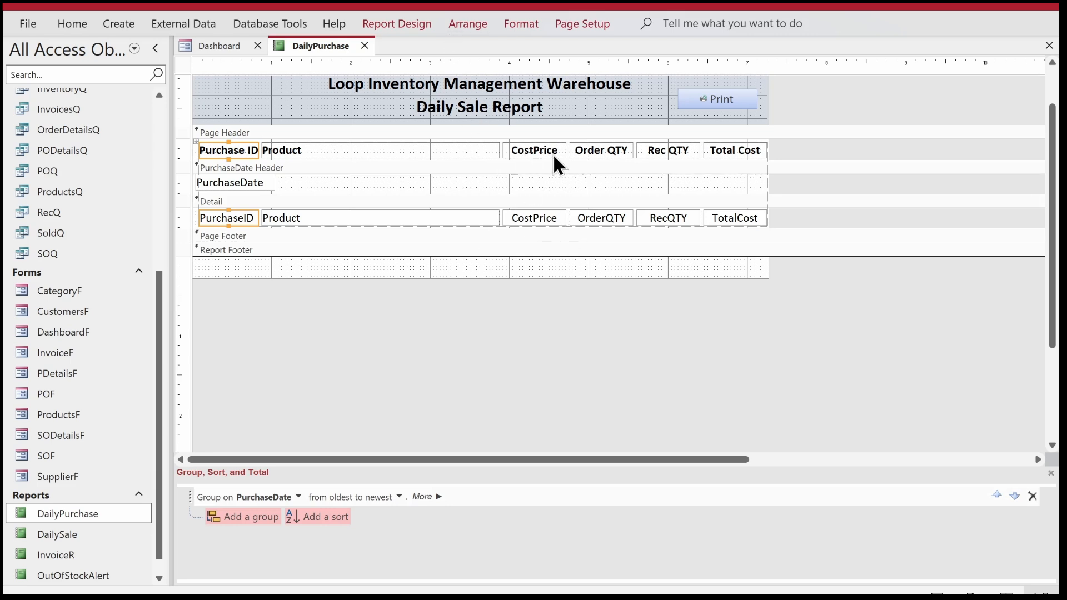
Insert a space in the page header's CostPrice heading so that it reads Cost Price.
left_click(538, 146)
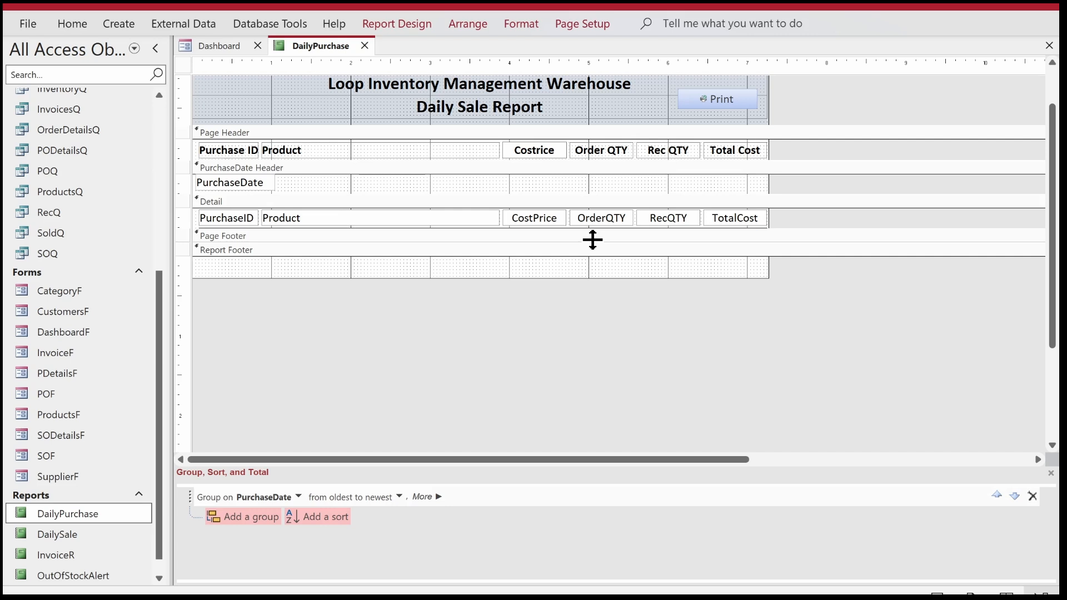
type("P")
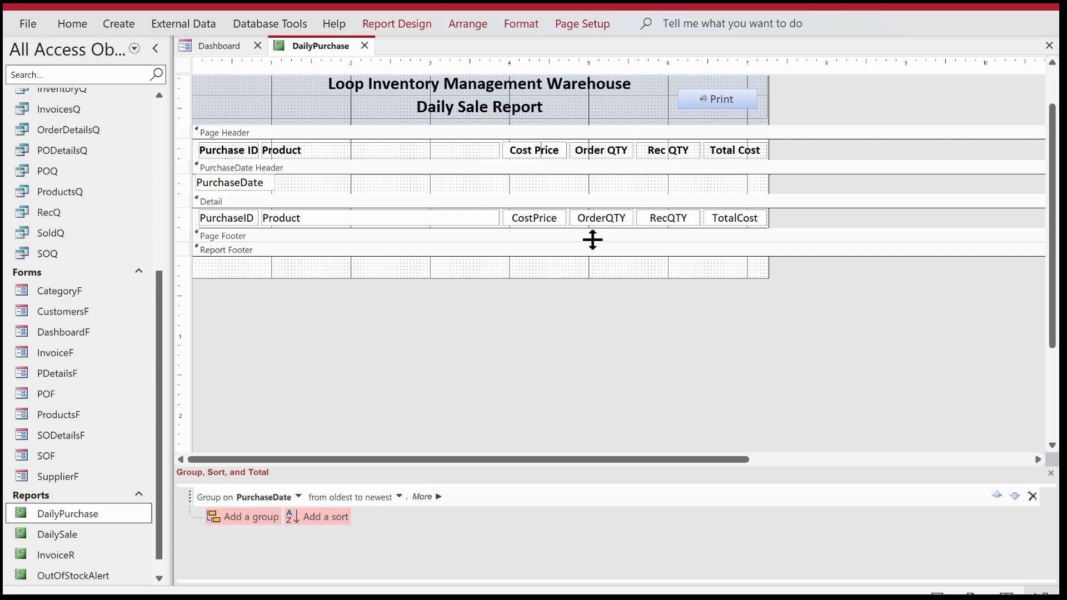
left_click(599, 300)
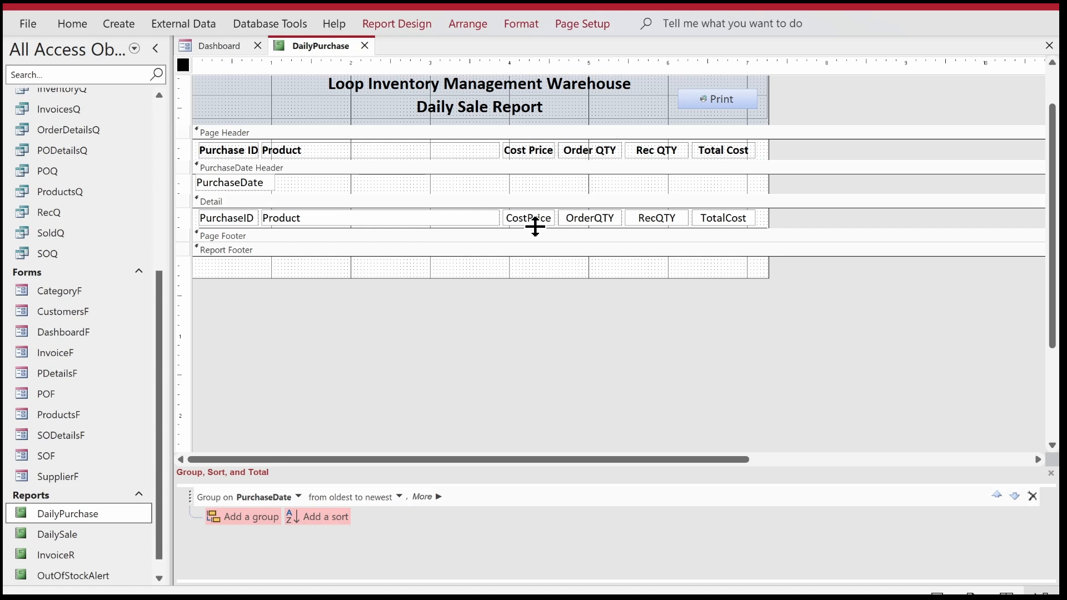
Narrow the Cost Price column to about 0.71" so it closely fits its heading.
left_click(548, 139)
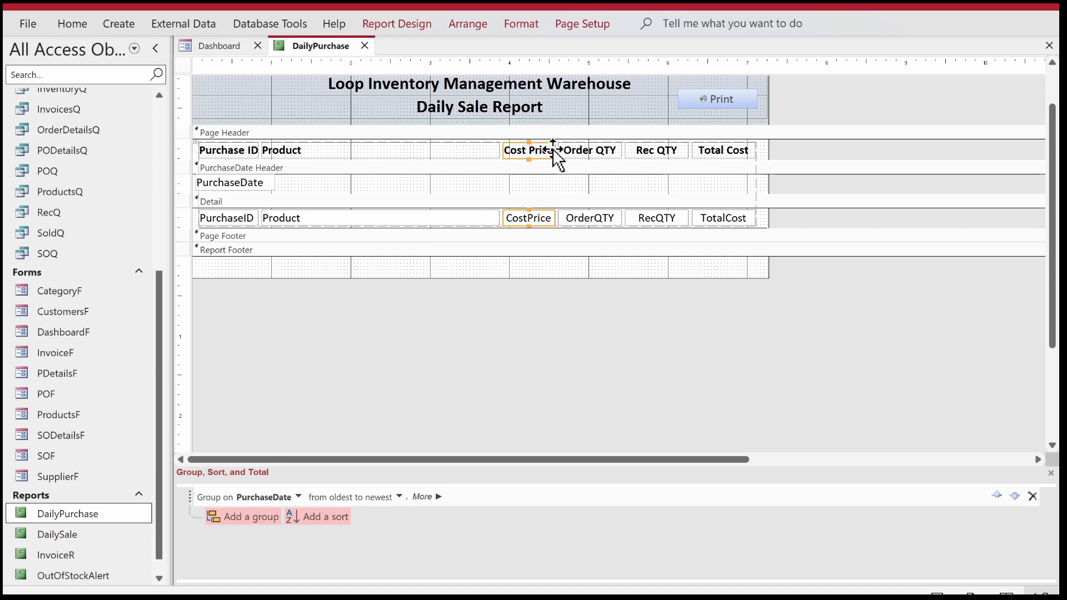
left_click_drag(554, 149, 559, 150)
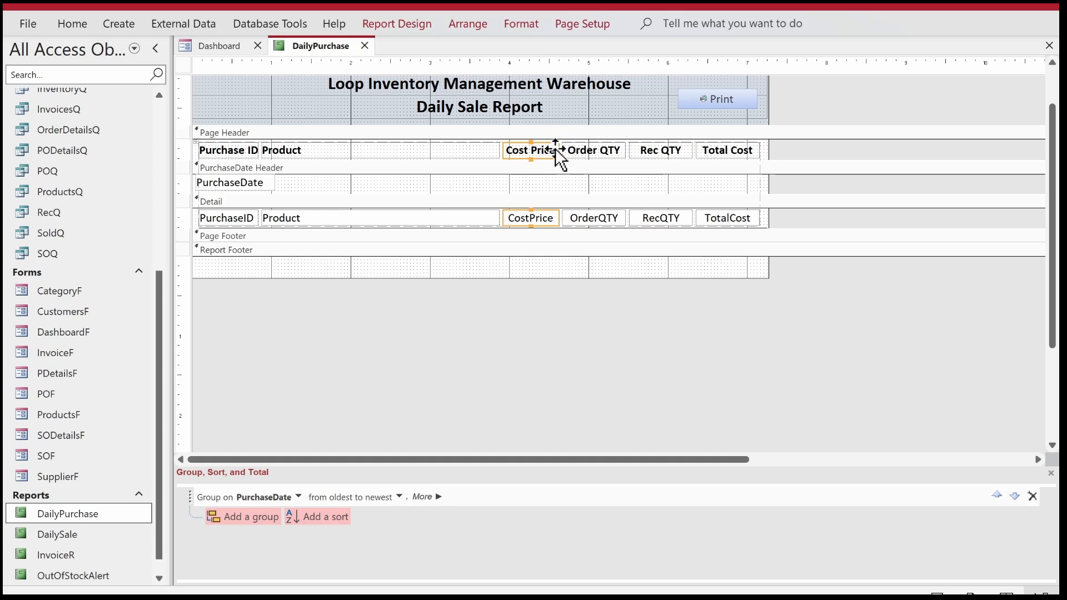
left_click_drag(557, 148, 556, 148)
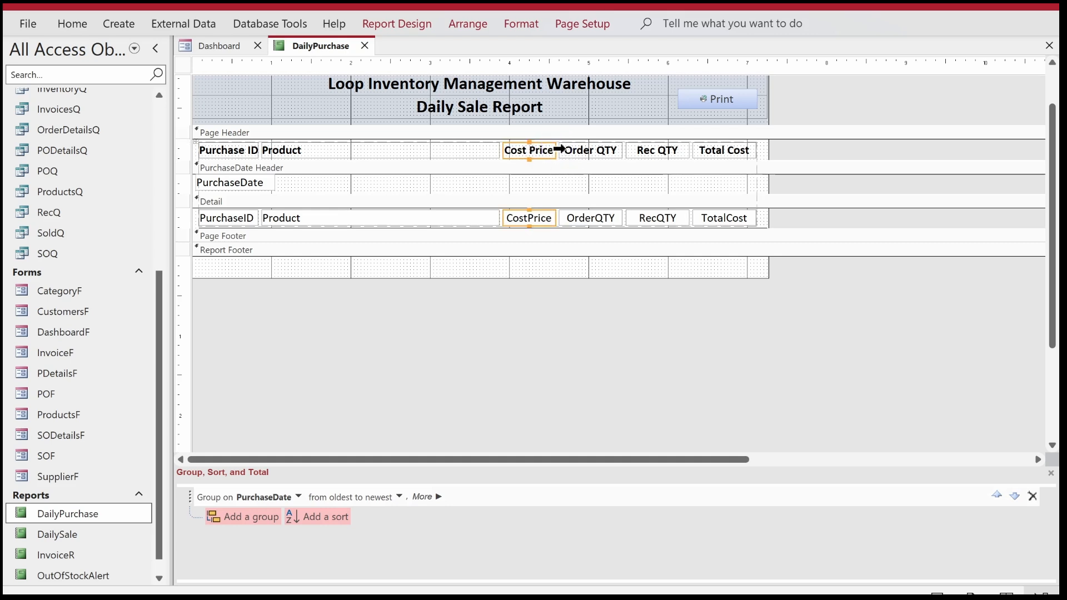
left_click_drag(558, 149, 563, 149)
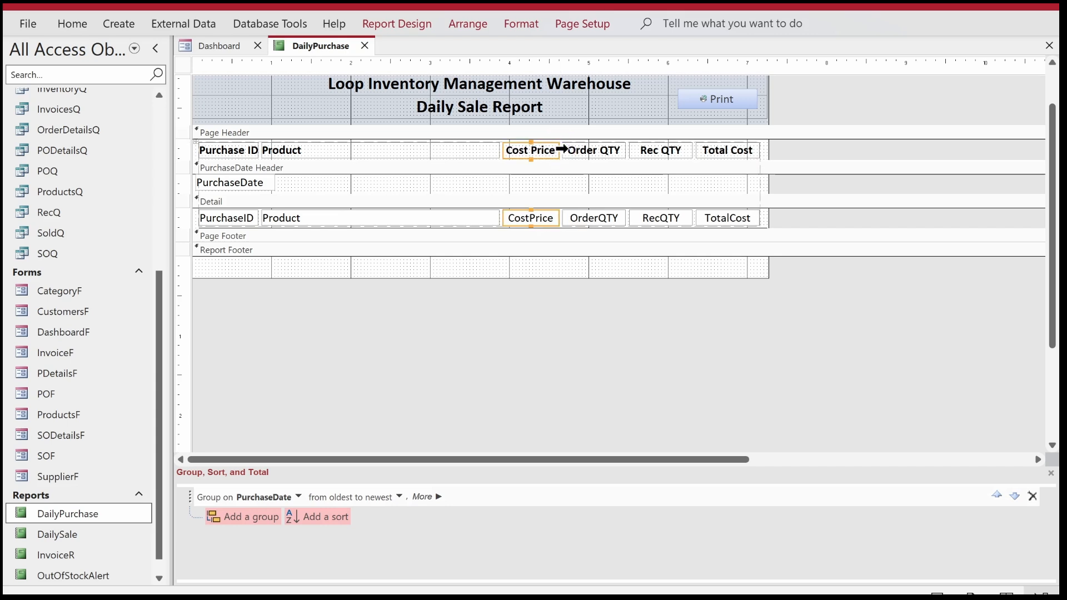
left_click(677, 318)
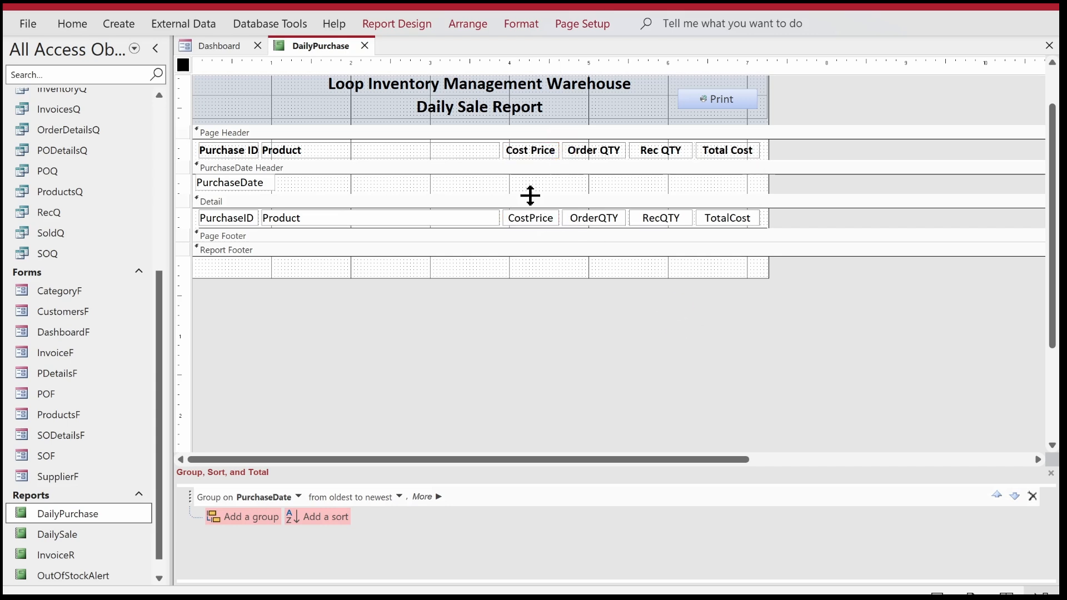
left_click(535, 217)
left_click(392, 25)
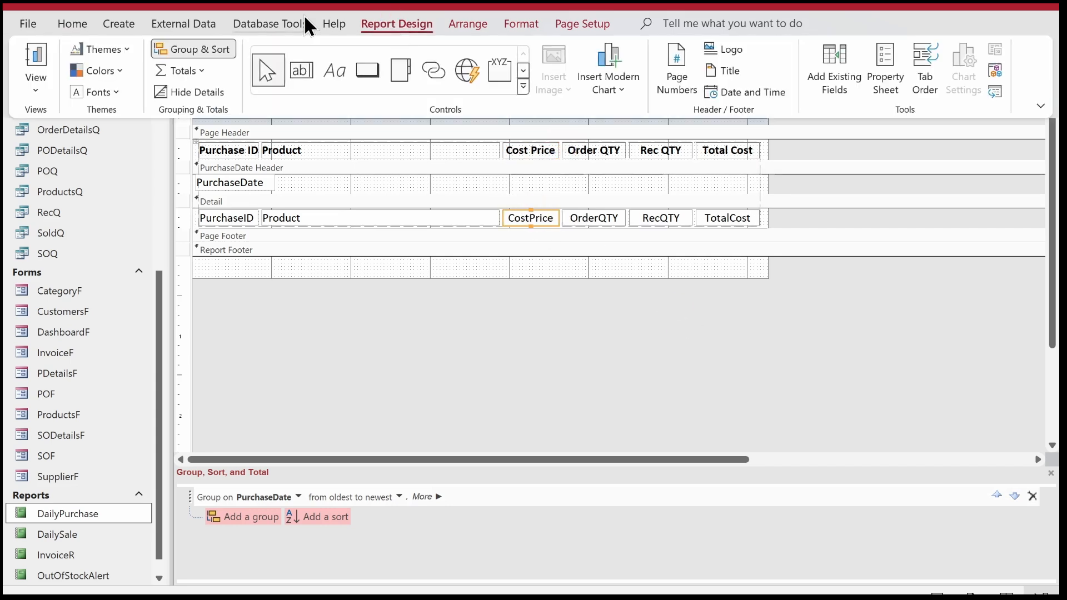
left_click(807, 212)
left_click_drag(804, 212, 573, 204)
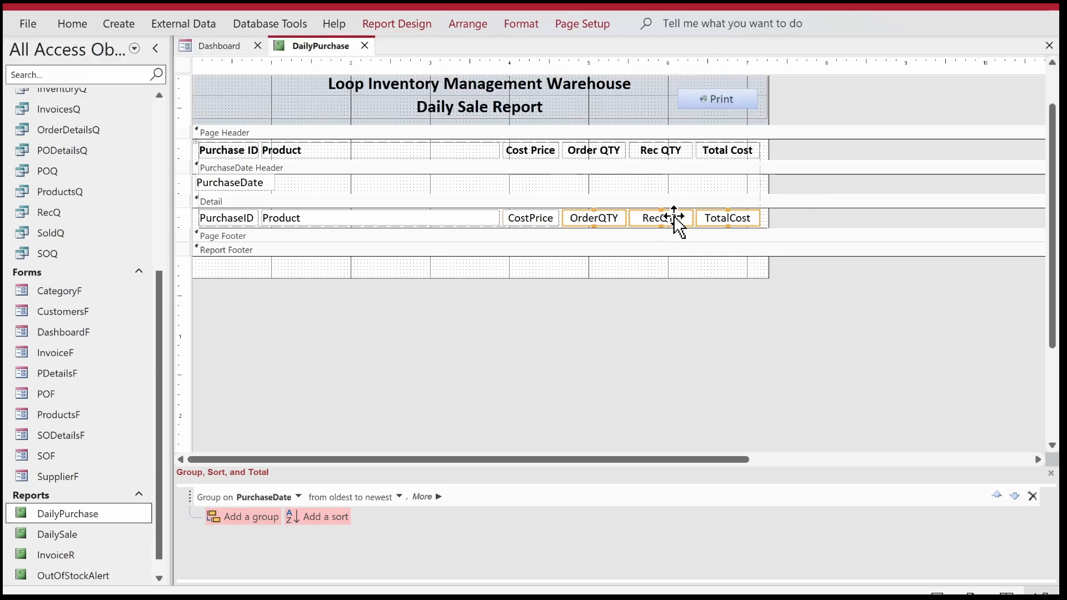
left_click(776, 216)
left_click(728, 204)
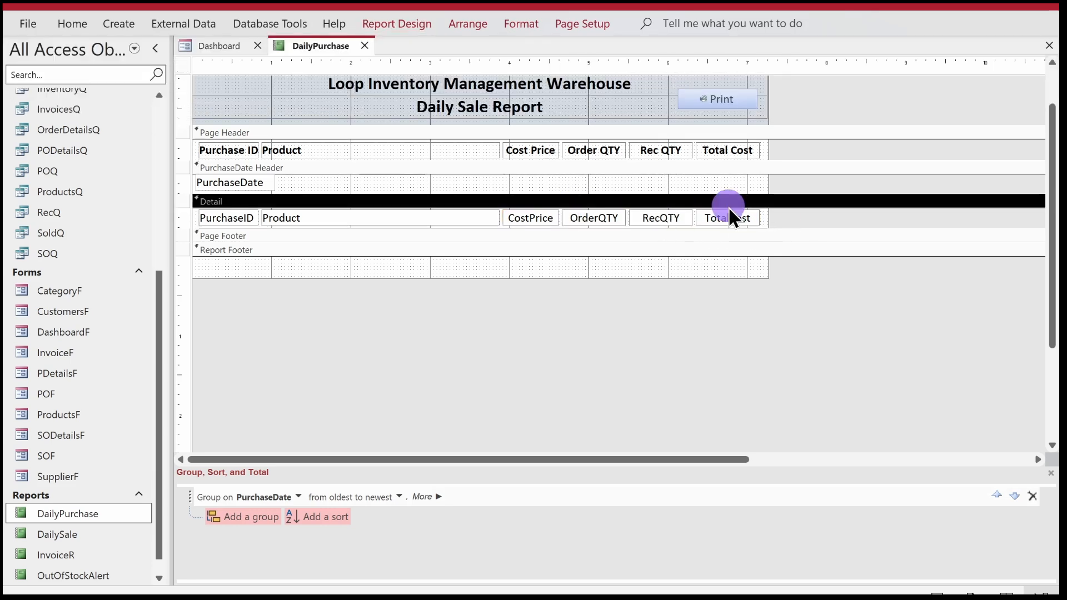
Format the CostPrice and TotalCost fields in the Detail section as Standard with 1 decimal place.
left_click(720, 216)
left_click(530, 218, "shift")
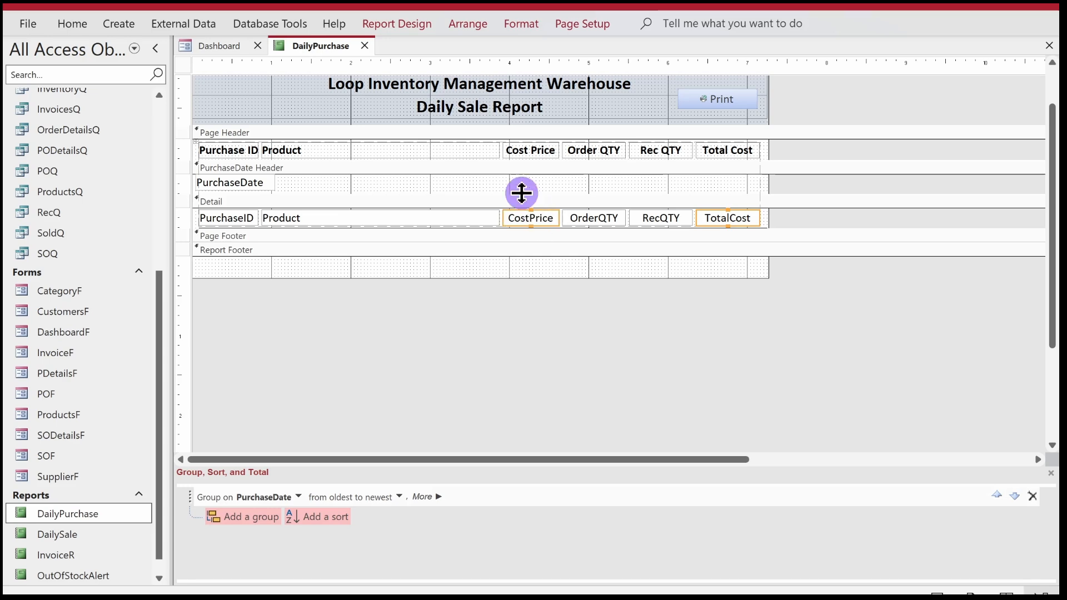
left_click(426, 26)
left_click(884, 52)
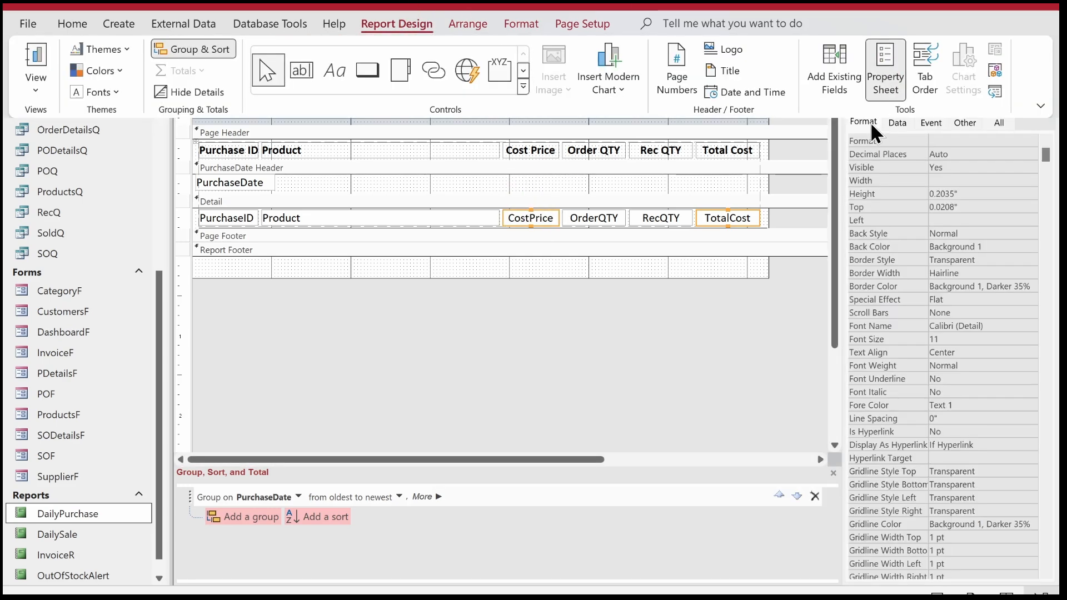
left_click(977, 145)
type("st")
key("Return")
type("1")
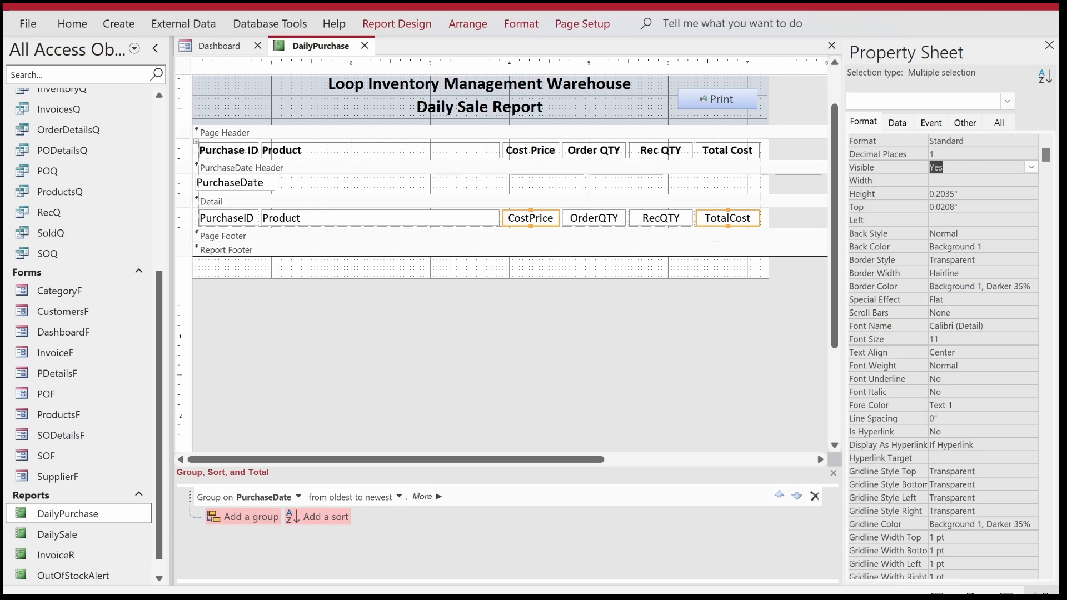
left_click(628, 251)
Add Sum totals for the CostPrice and OrderQTY fields.
left_click(535, 217)
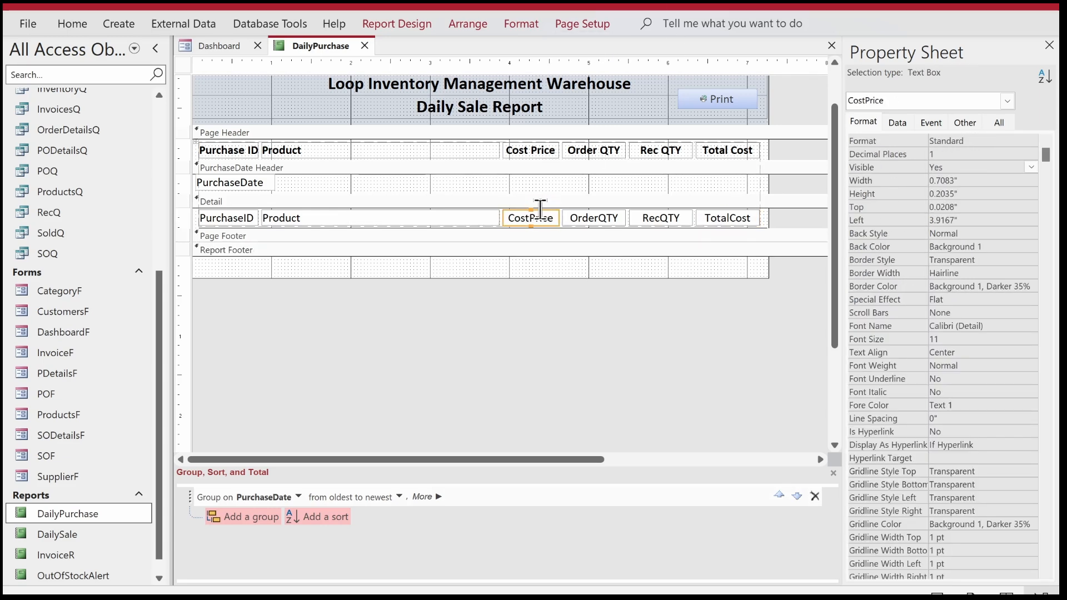
left_click(396, 24)
left_click(186, 71)
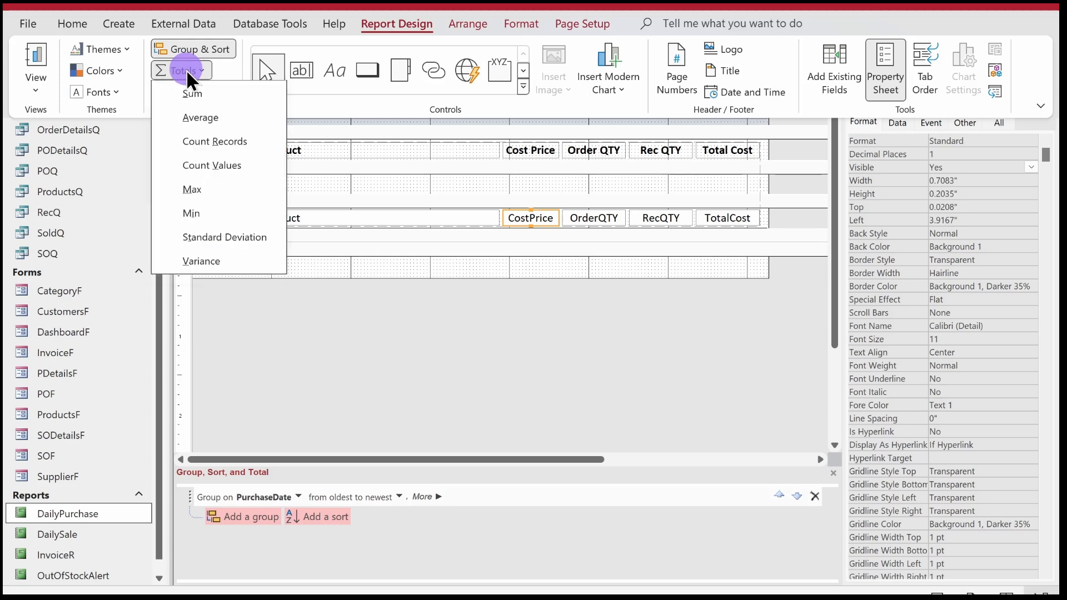
left_click(198, 96)
left_click(666, 214)
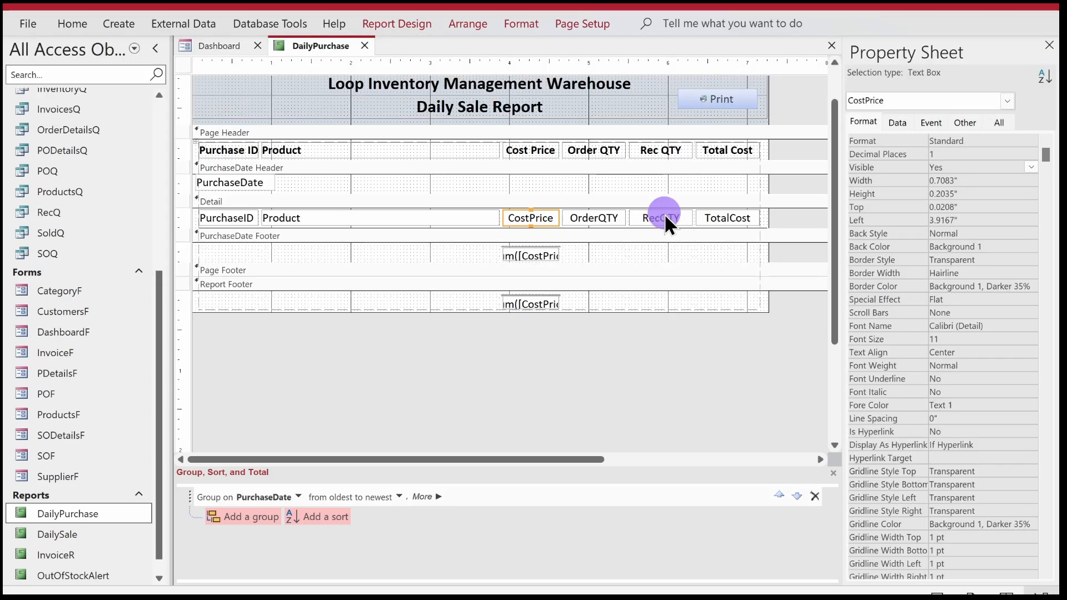
left_click(592, 217)
left_click(409, 25)
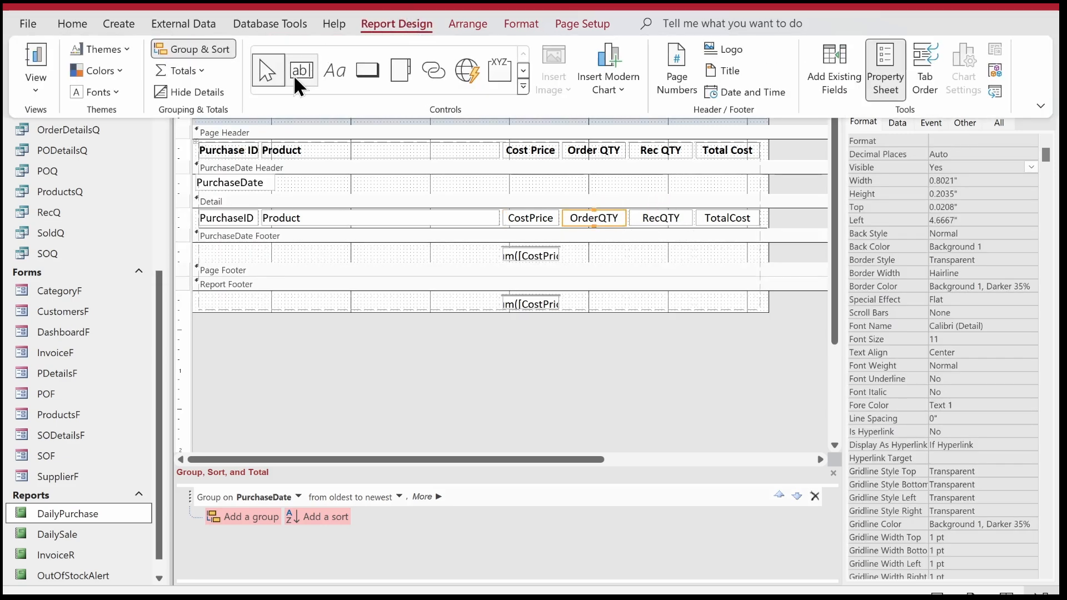
left_click(189, 70)
left_click(194, 93)
Add Sum totals for the RecQTY and TotalCost fields.
left_click(655, 213)
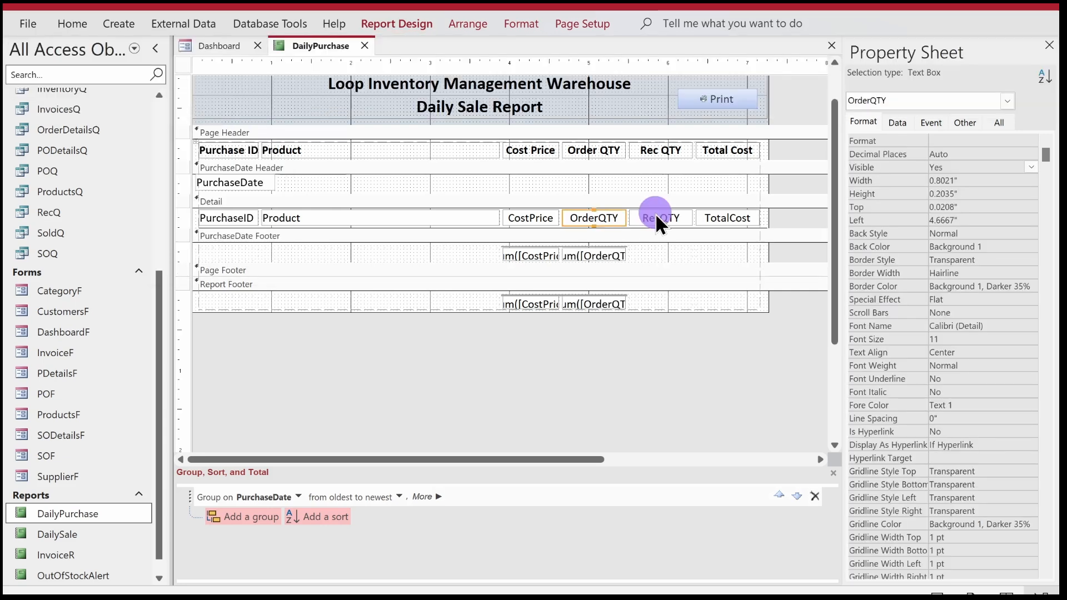
left_click(655, 215)
left_click(415, 23)
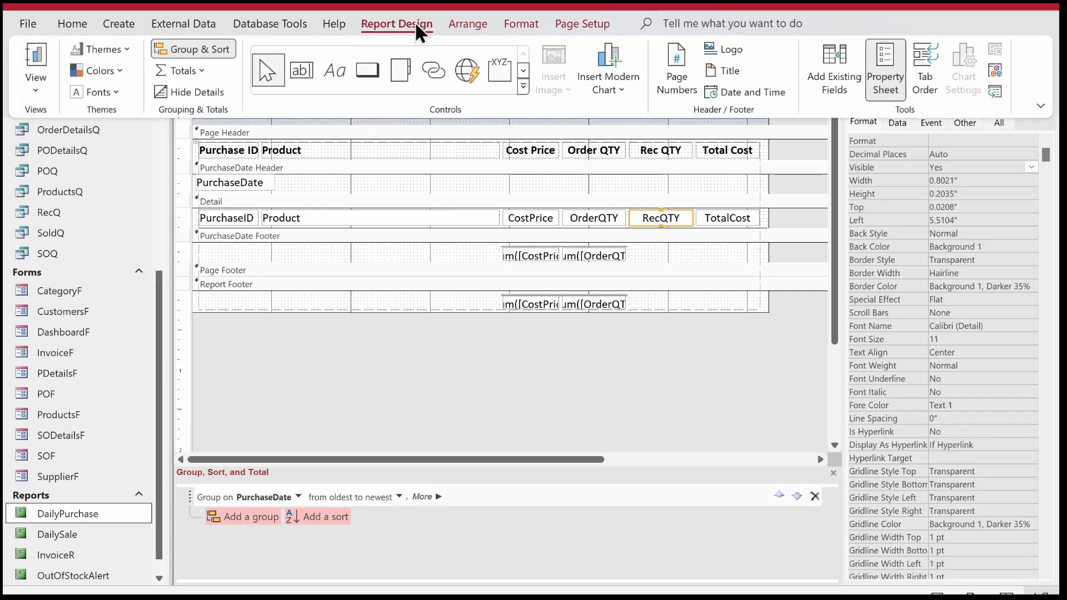
left_click(208, 75)
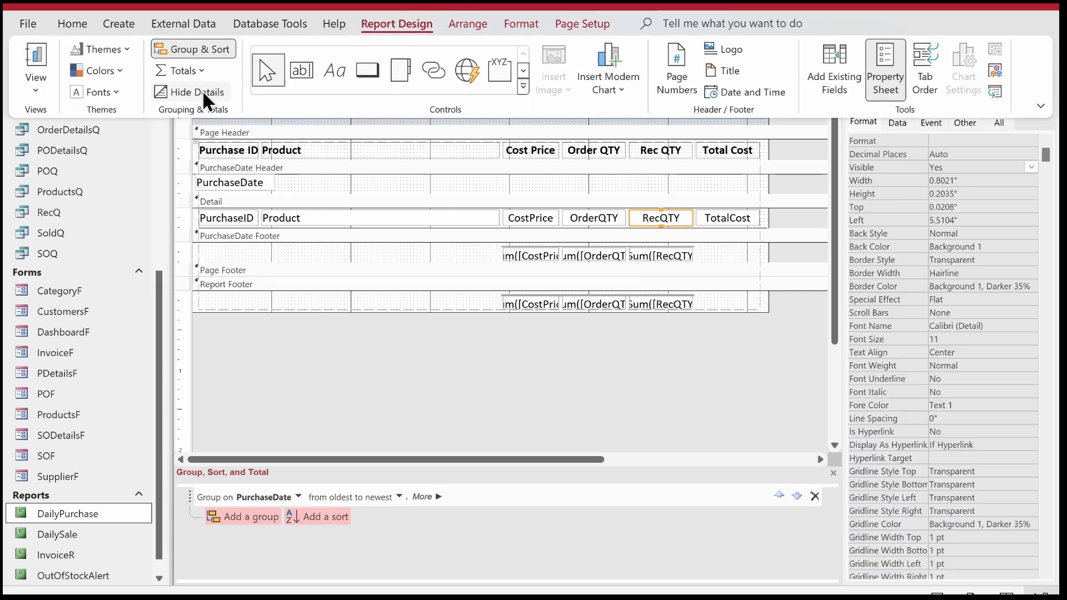
left_click(742, 215)
left_click(730, 217)
left_click(380, 22)
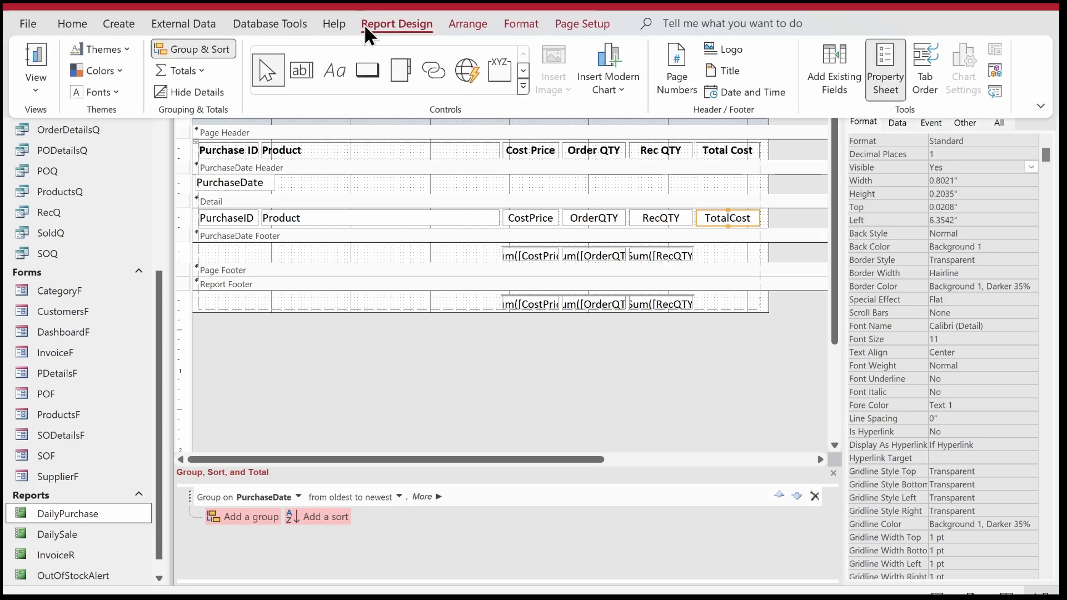
left_click(185, 65)
left_click(195, 93)
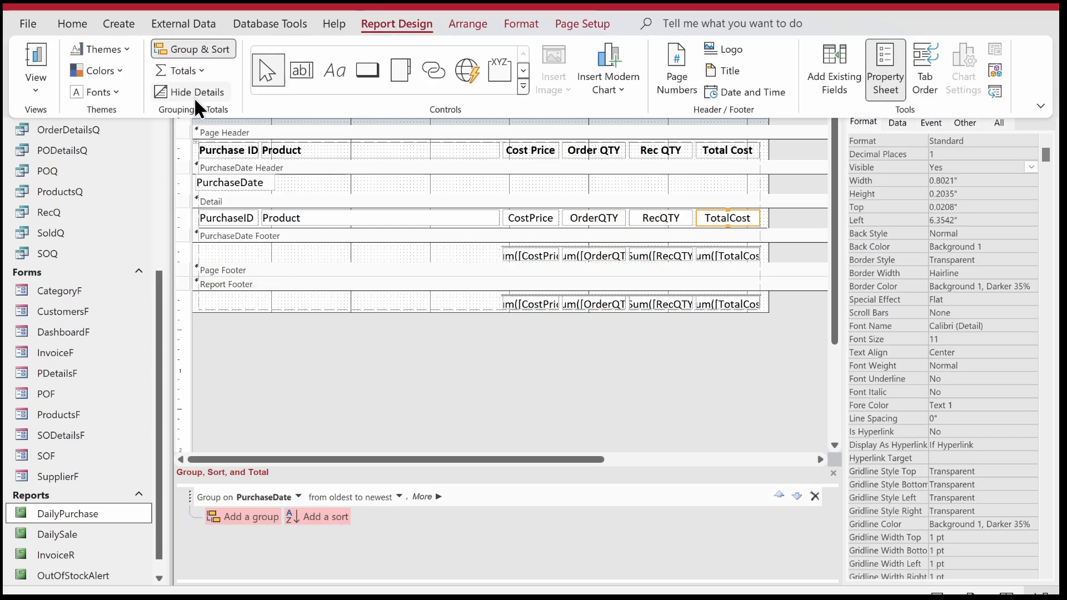
Delete the row of Sum totals from the PurchaseDate Footer, keeping the totals in the Report Footer.
left_click_drag(758, 341, 460, 246)
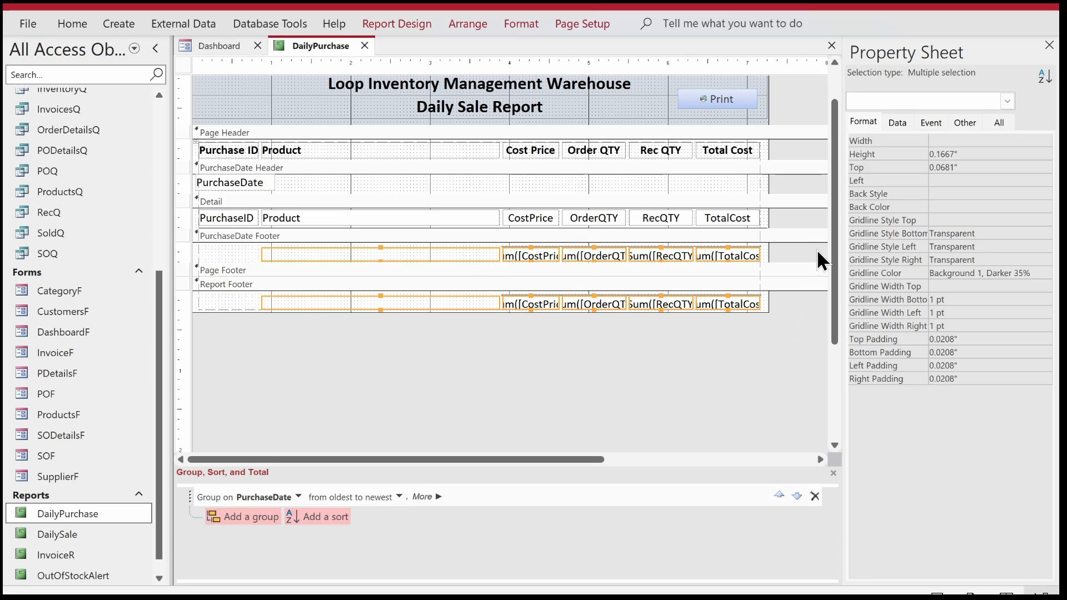
left_click(795, 251)
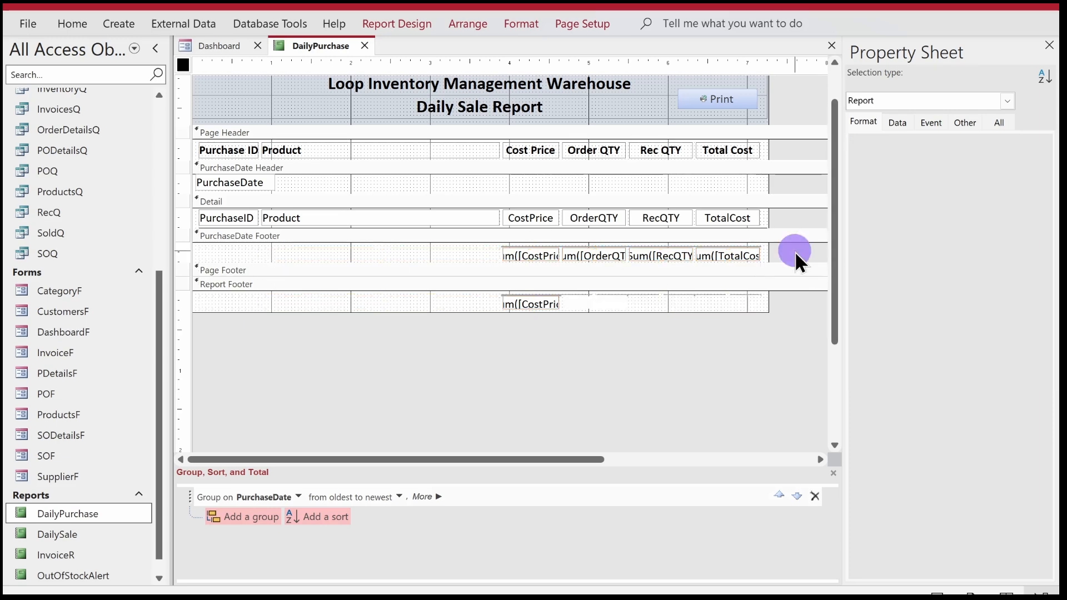
left_click_drag(790, 252, 278, 229)
key("Delete")
Select the Report Footer totals row and increase its height to about 0.19".
left_click_drag(767, 333, 487, 286)
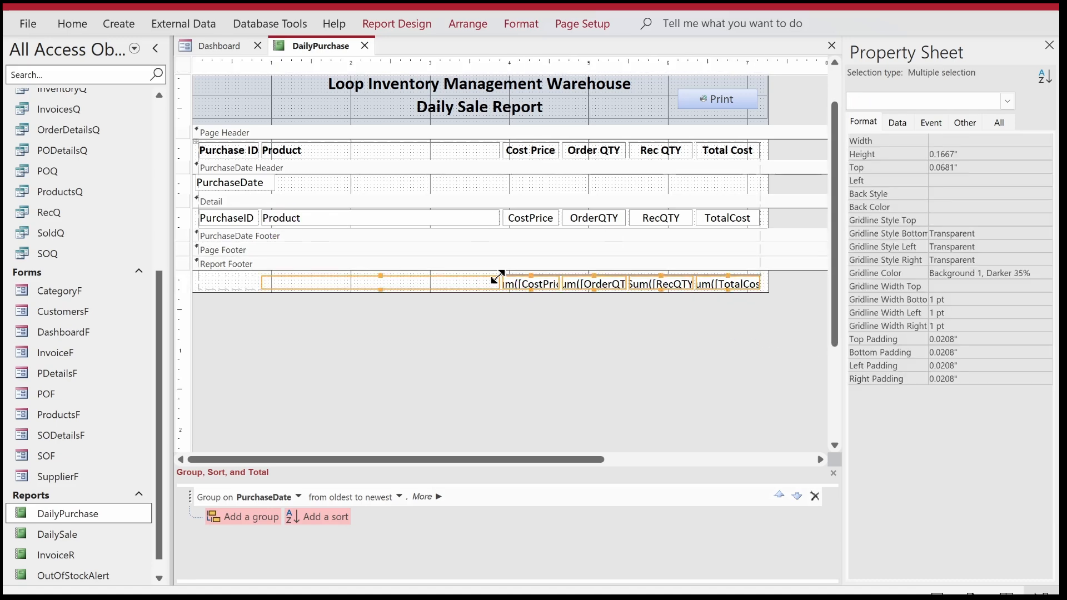
left_click(530, 277)
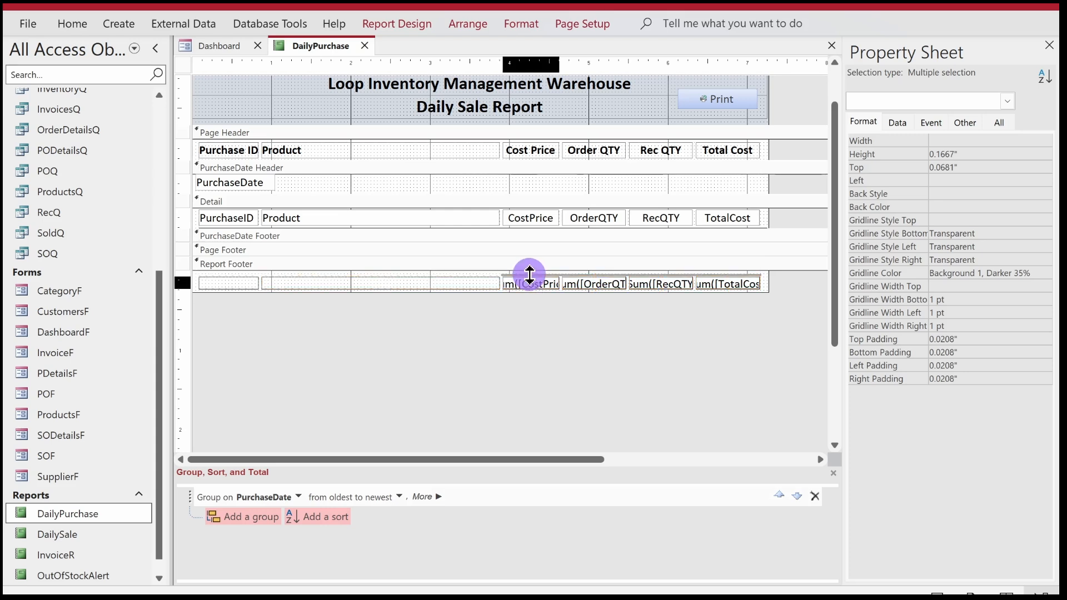
left_click_drag(529, 274, 529, 271)
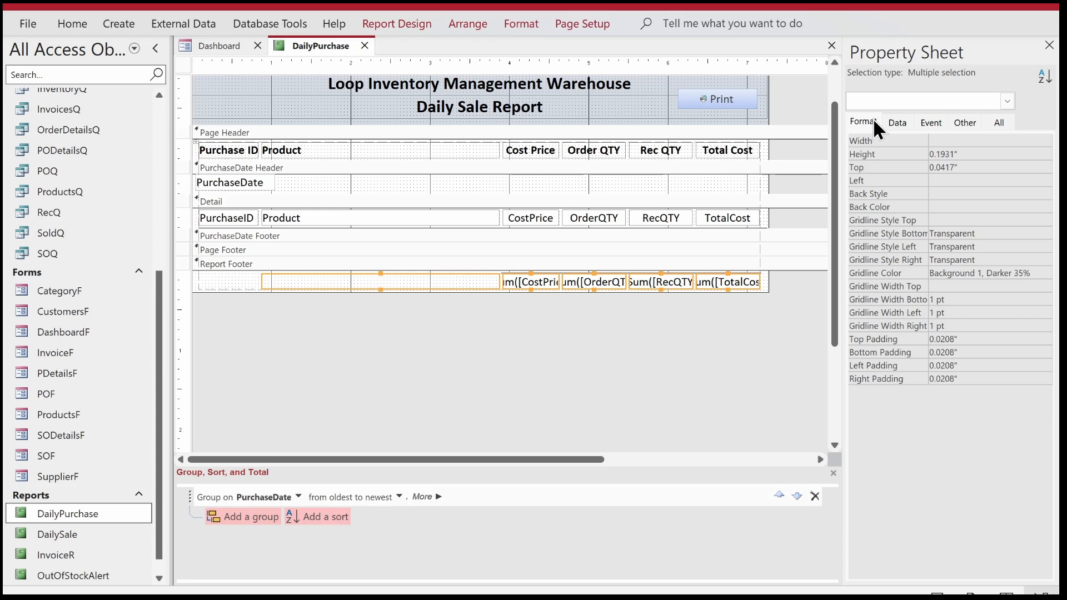
Set the top gridline style of the Report Footer totals row to Transparent, and make the four totals bold.
left_click(960, 221)
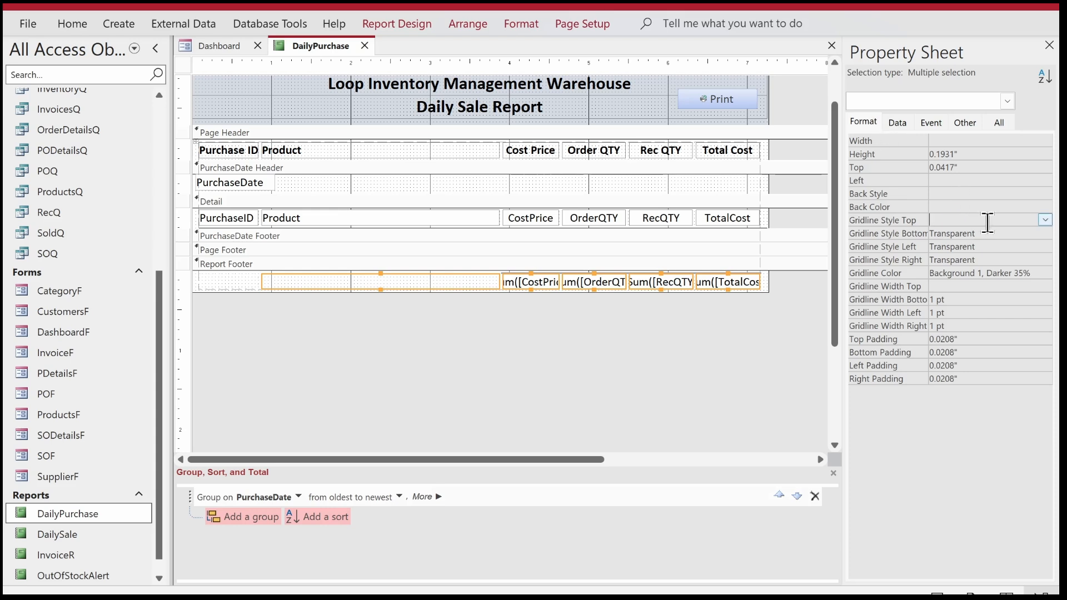
left_click(1045, 220)
left_click(1030, 232)
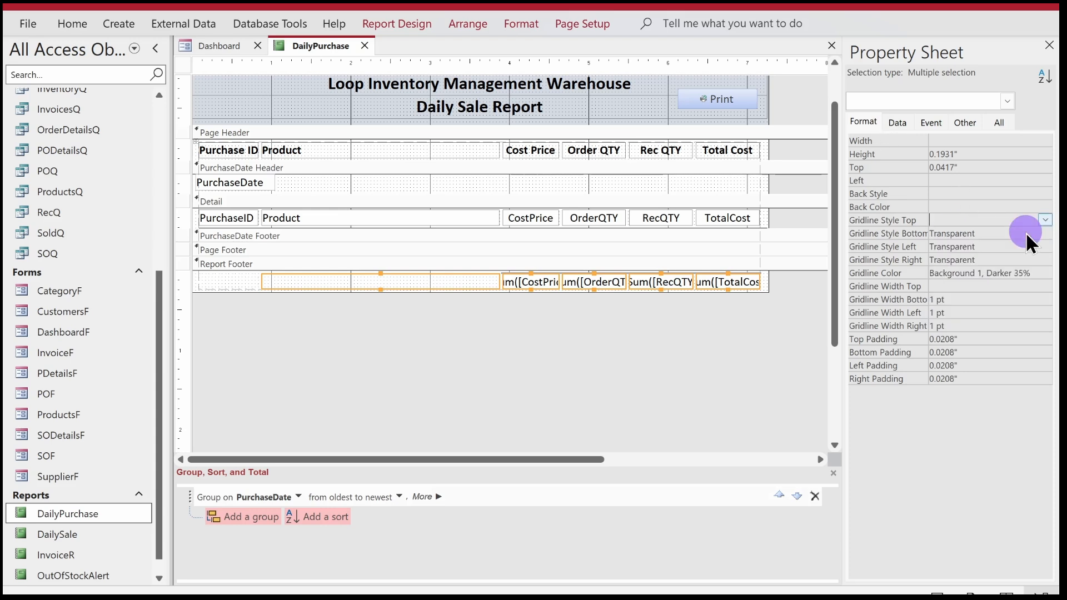
left_click(625, 343)
left_click_drag(791, 309, 527, 284)
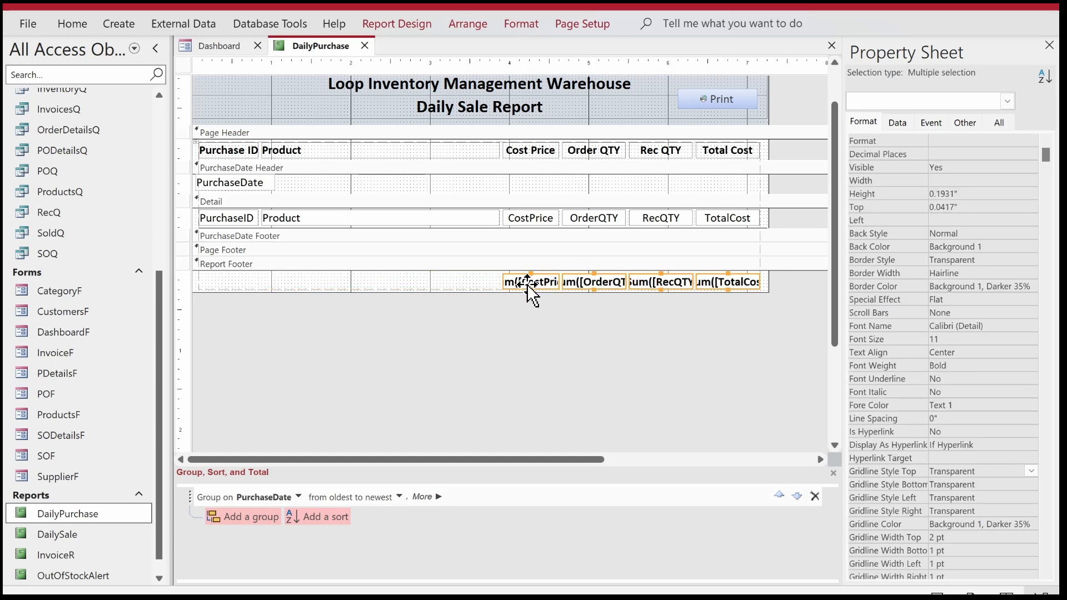
Change the report header's second title line to Daily Purchase Report.
left_click(409, 102)
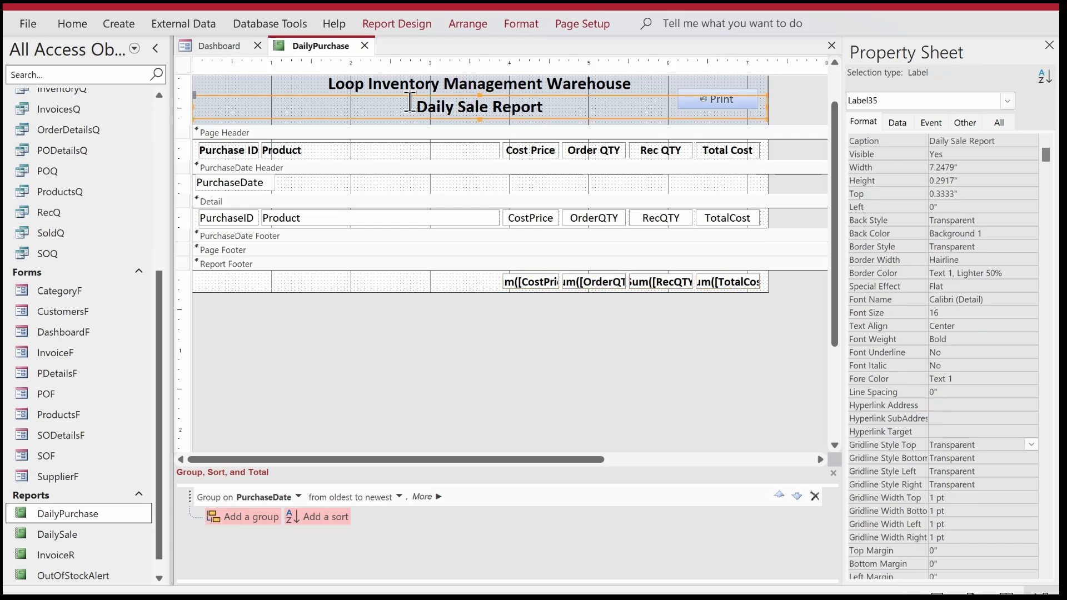
double_click(463, 106)
type("Pur")
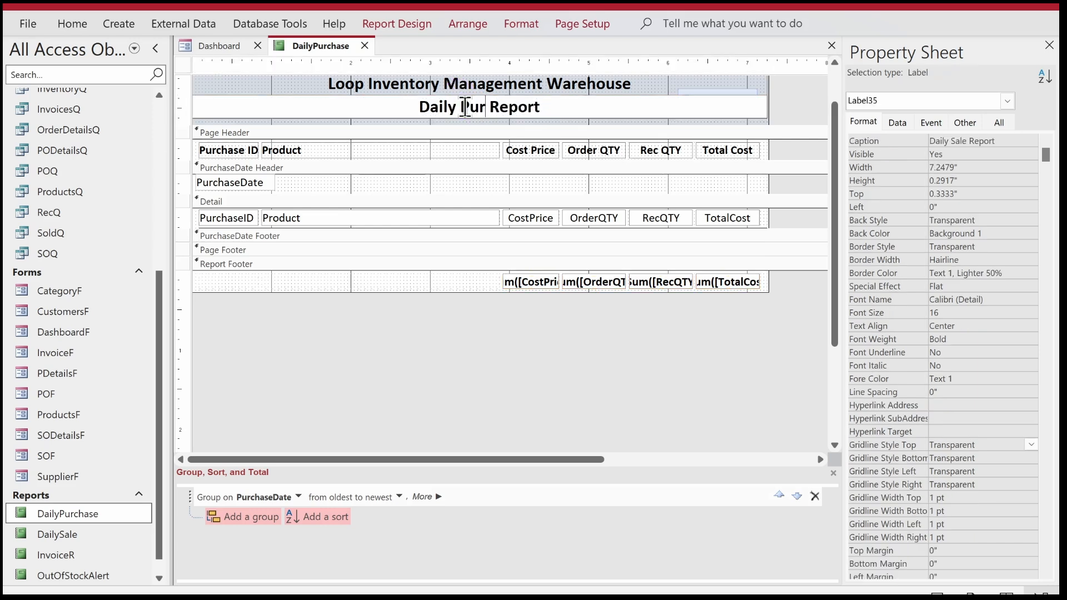
type("chase")
key("Return")
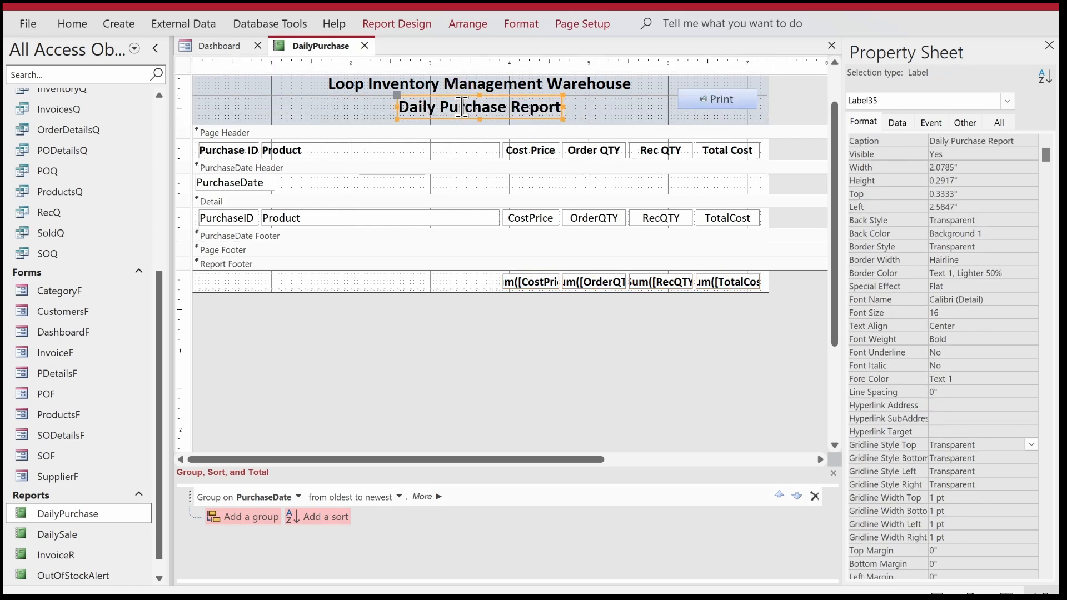
Set the report's Caption property to Daily Purchase.
left_click(184, 64)
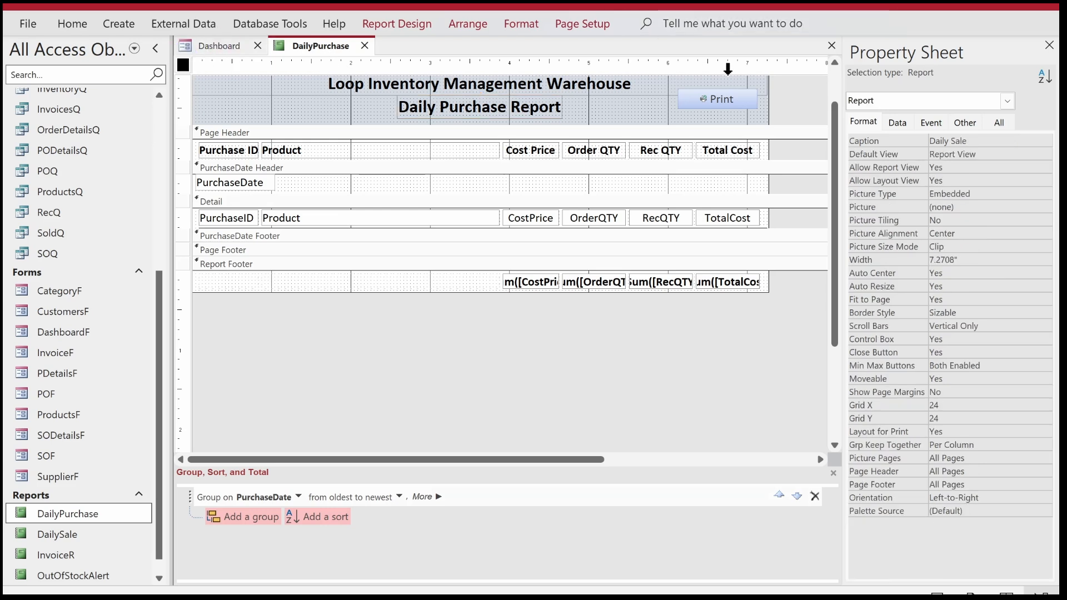
left_click(962, 144)
type("Daily Purchase")
key("Return")
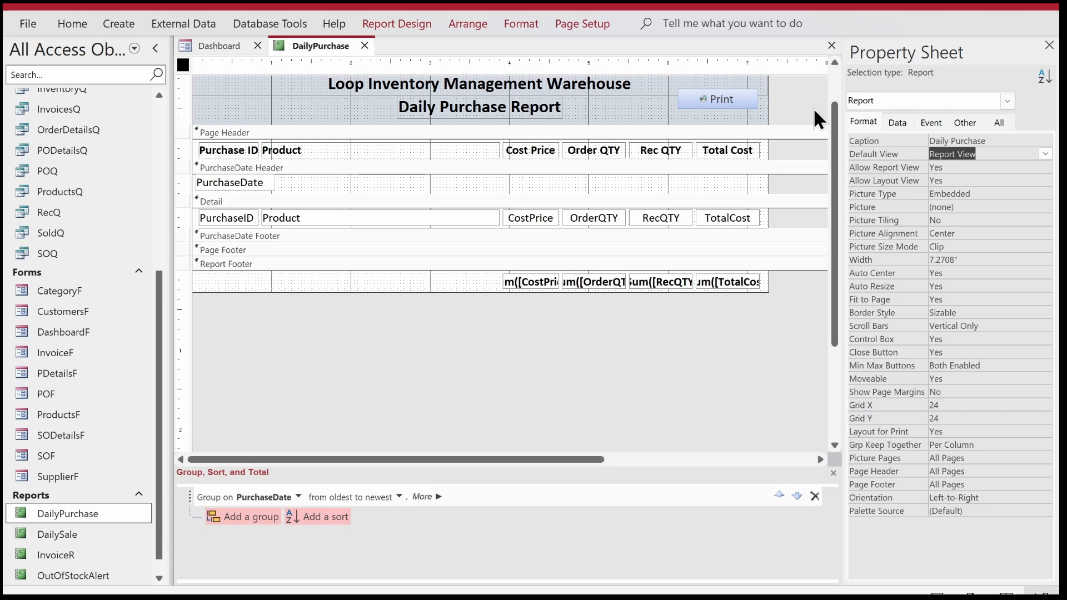
Preview the DailyPurchase report in Report View, then return it to Design View.
right_click(329, 49)
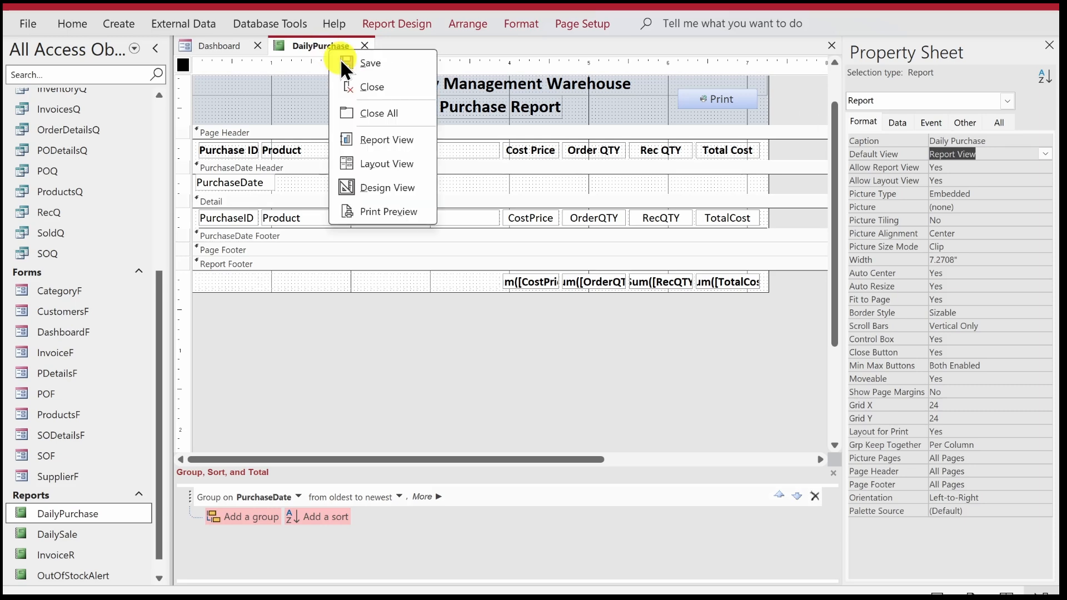
left_click(382, 134)
left_click_drag(428, 67, 546, 54)
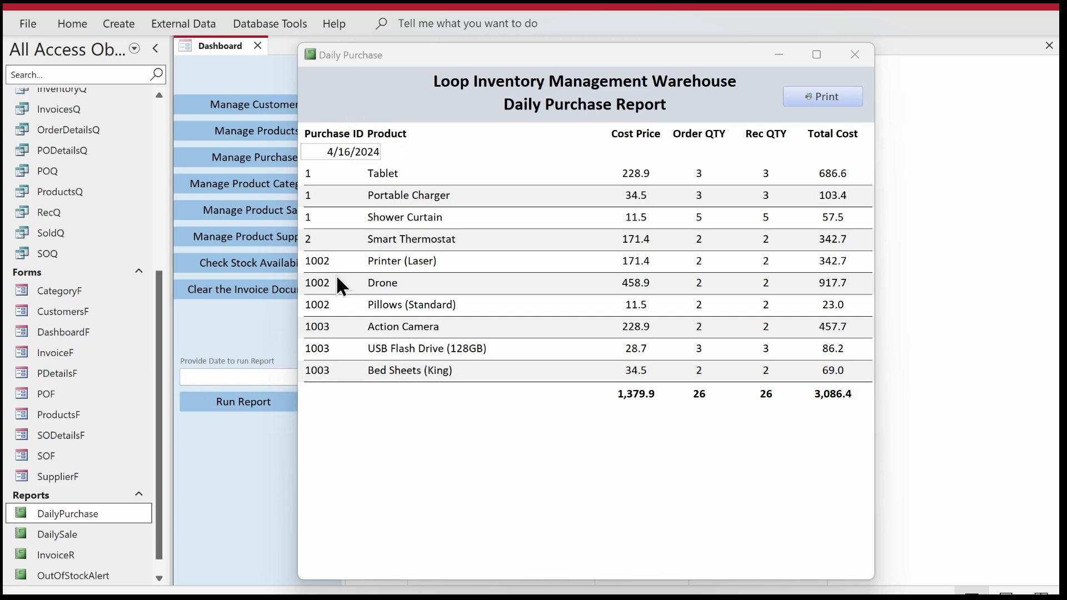
right_click(389, 94)
left_click(403, 139)
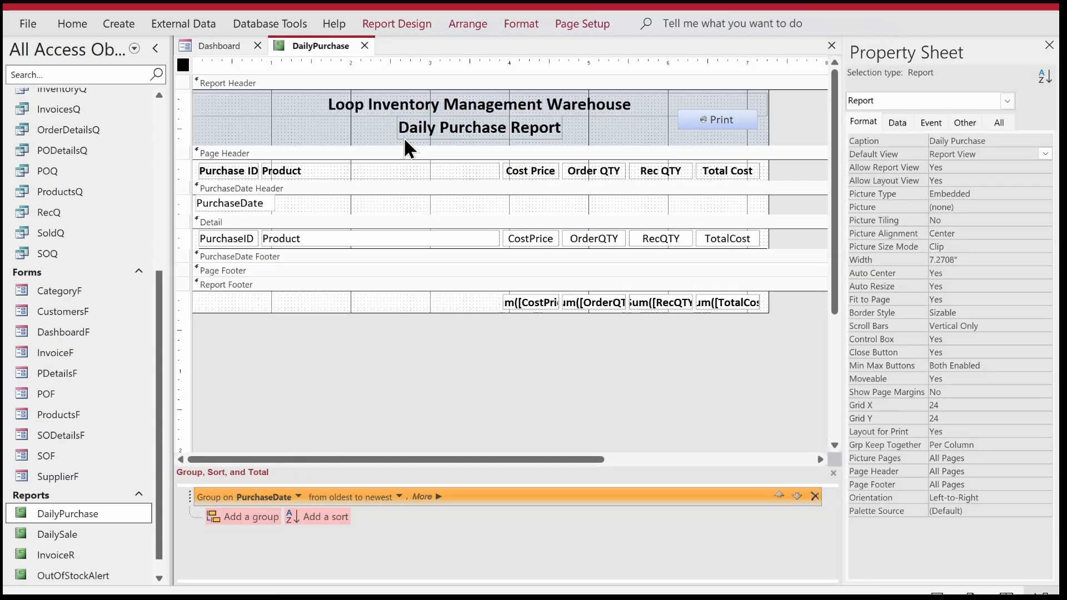
Left-align the PurchaseDate text box in the group header and make its text 16-point bold.
left_click(253, 207)
left_click(76, 23)
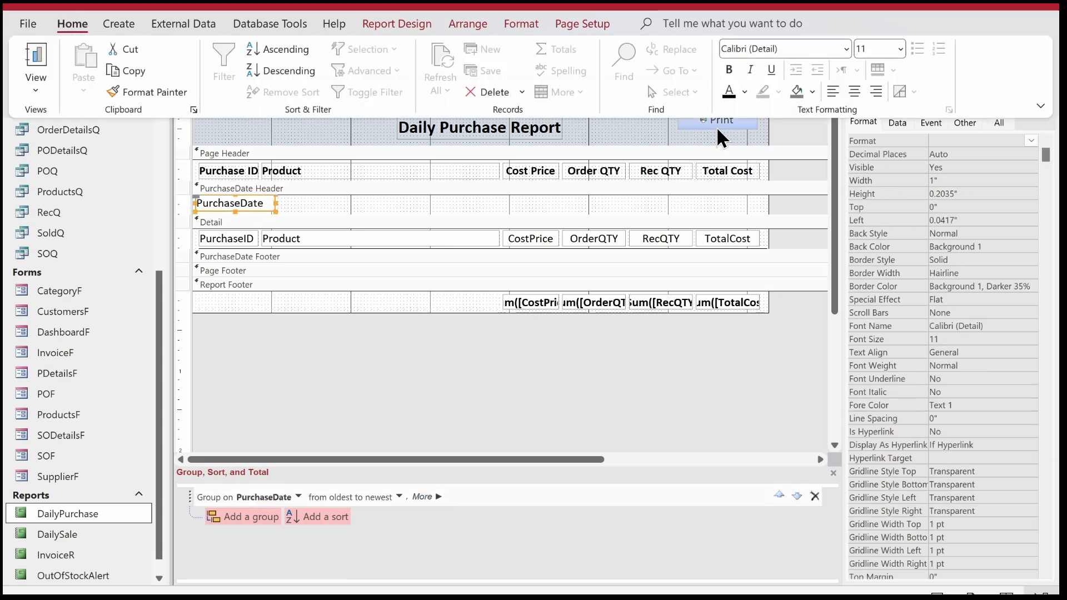
left_click(832, 91)
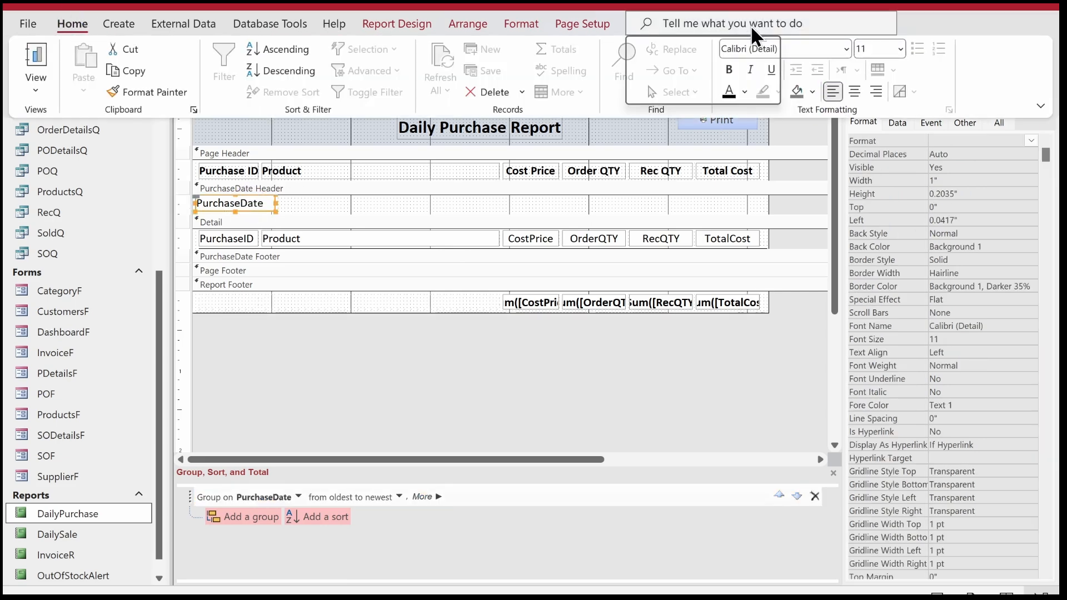
left_click(900, 49)
left_click(876, 187)
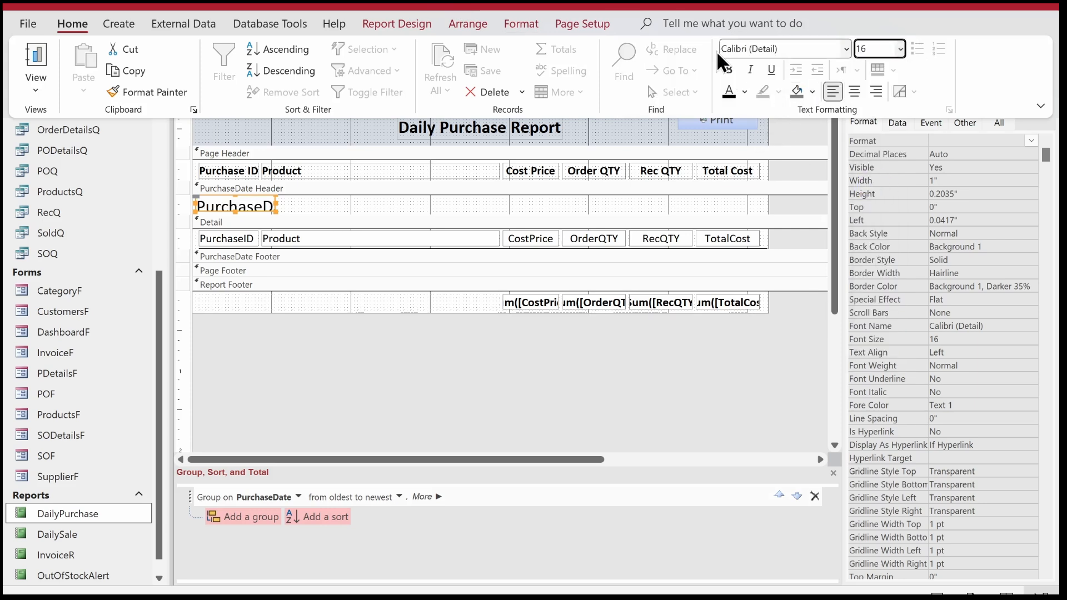
left_click(727, 69)
Enlarge the PurchaseDate text box to about 1.42" by 0.38" and set its shape outline to Transparent.
left_click(273, 210)
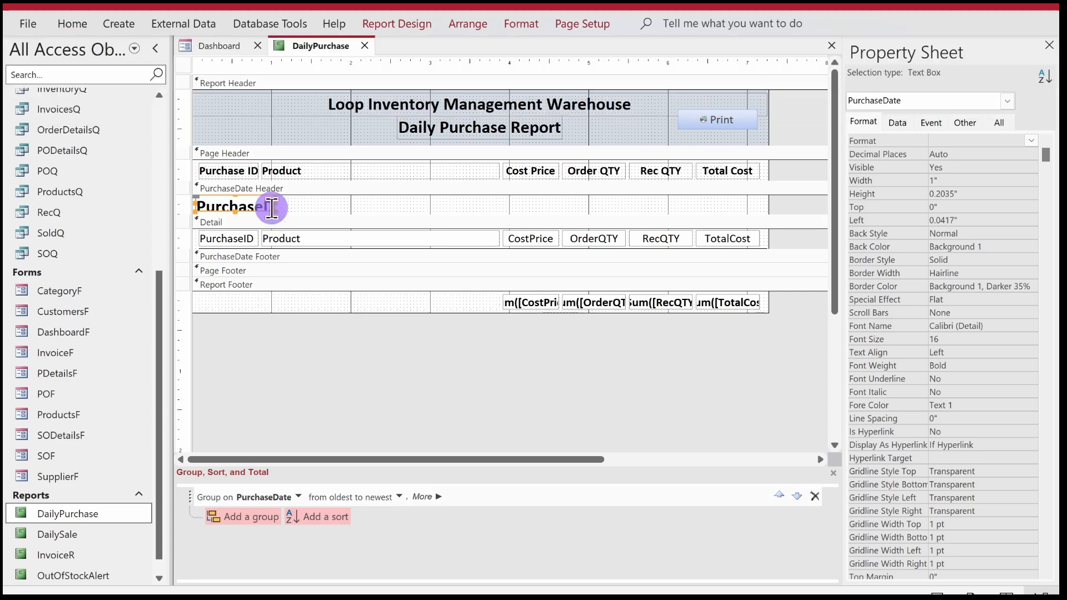
left_click_drag(274, 210, 308, 223)
left_click(529, 22)
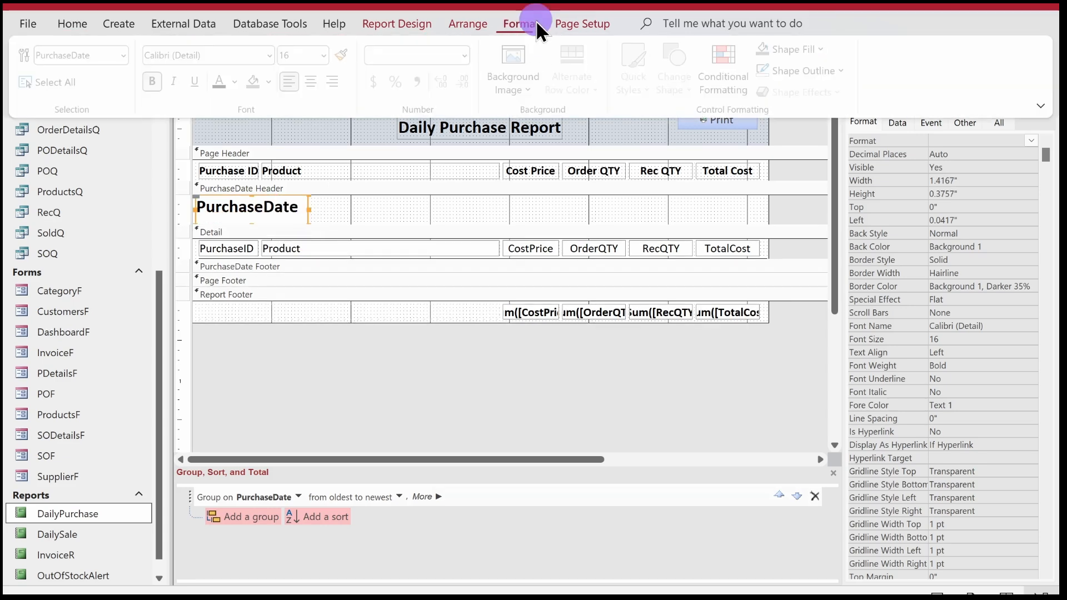
left_click(815, 73)
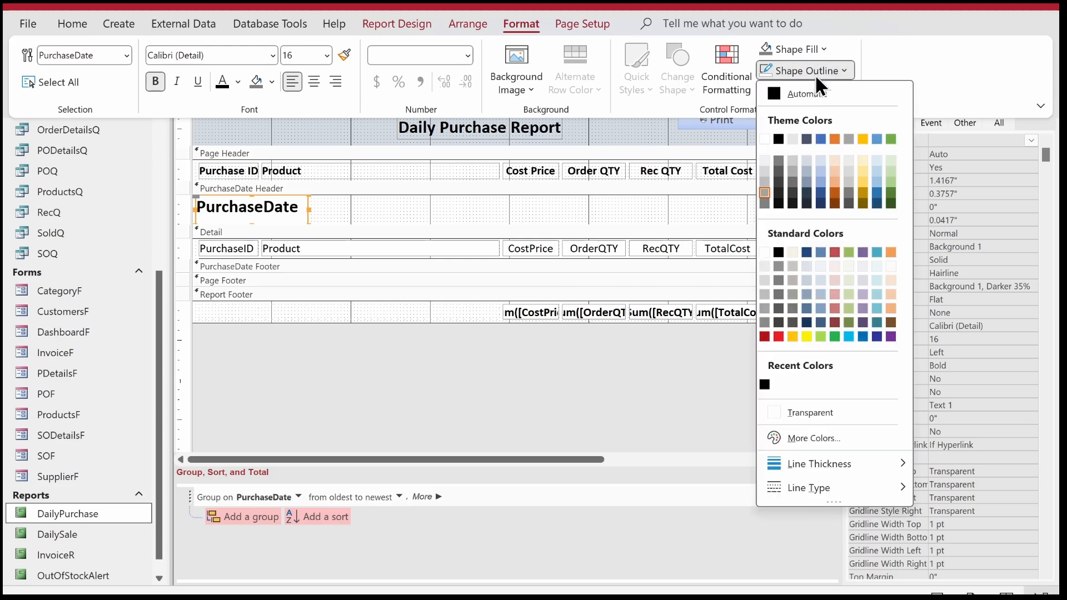
left_click(786, 410)
Widen the PurchaseDate text box to about 2.08" and reduce its height to about 0.33".
left_click(305, 209)
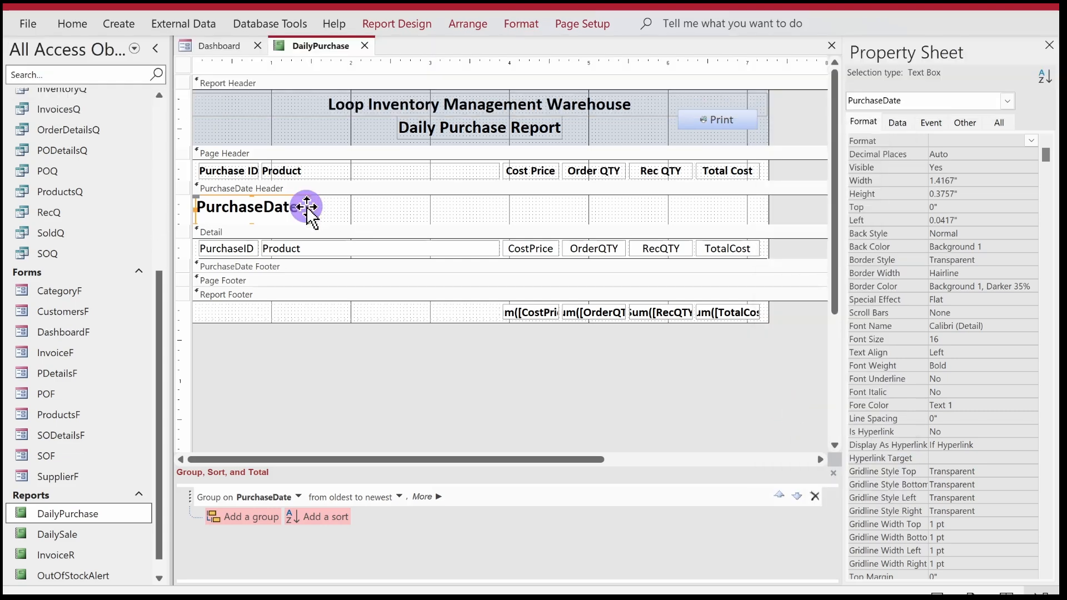
left_click_drag(308, 210, 362, 217)
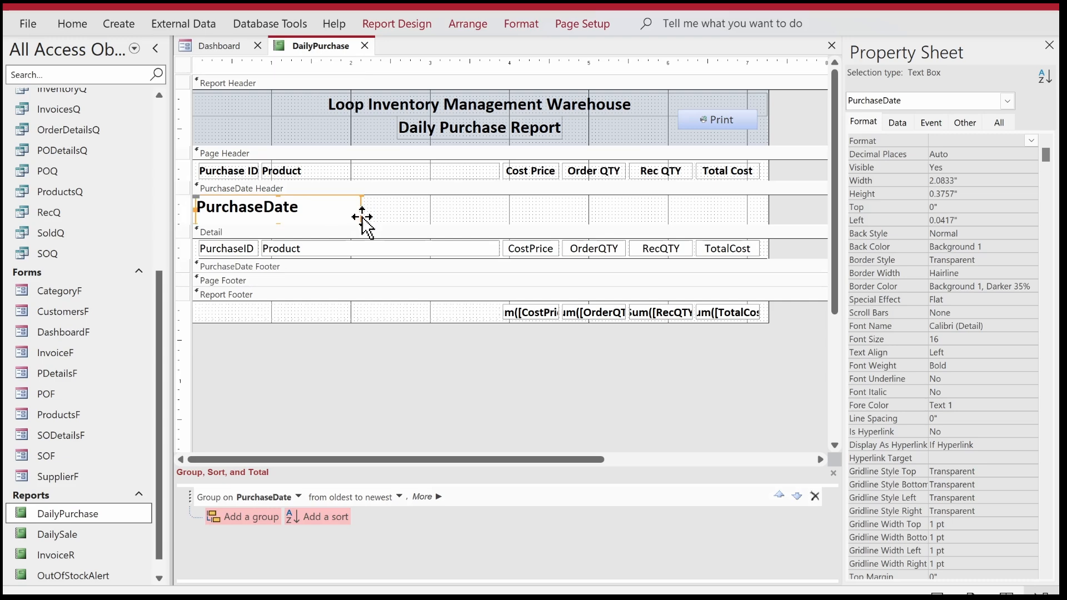
mouse_move(280, 224)
left_mouse_down()
mouse_move(279, 211)
mouse_move(277, 221)
left_mouse_up()
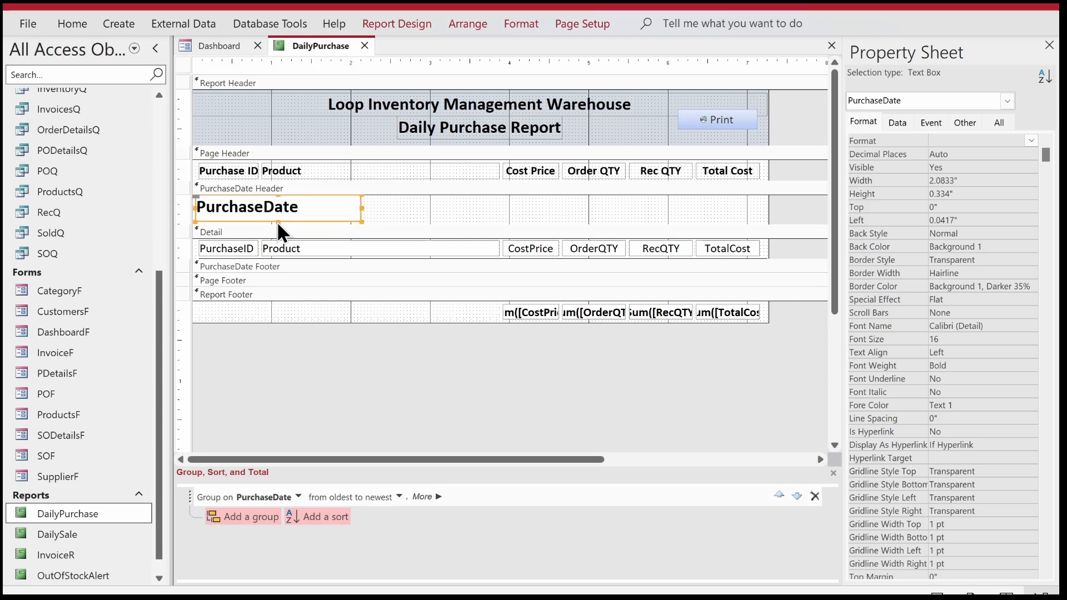
In the report's record source query, set the PurchaseDate criterion to reference the report date text box on [Forms]![DashboardF].
left_click(183, 64)
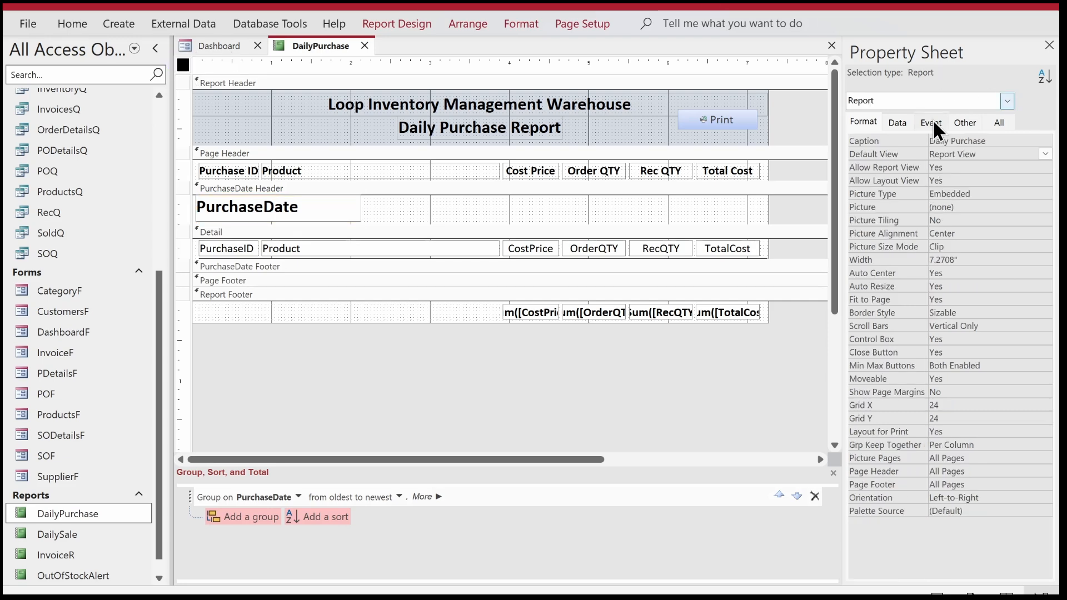
left_click(898, 123)
left_click(1046, 141)
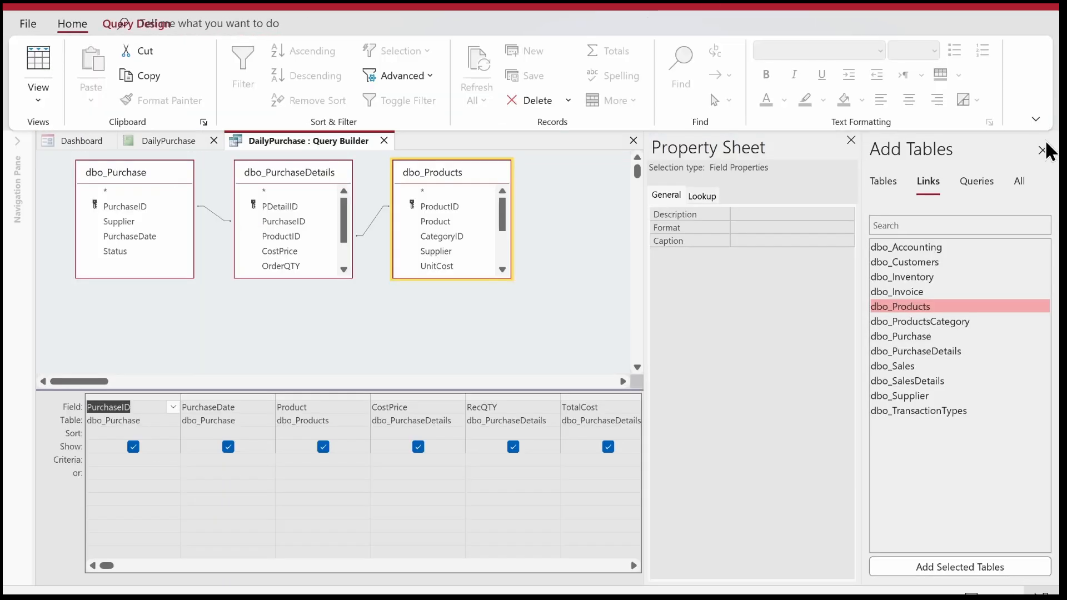
left_click(262, 461)
type("form")
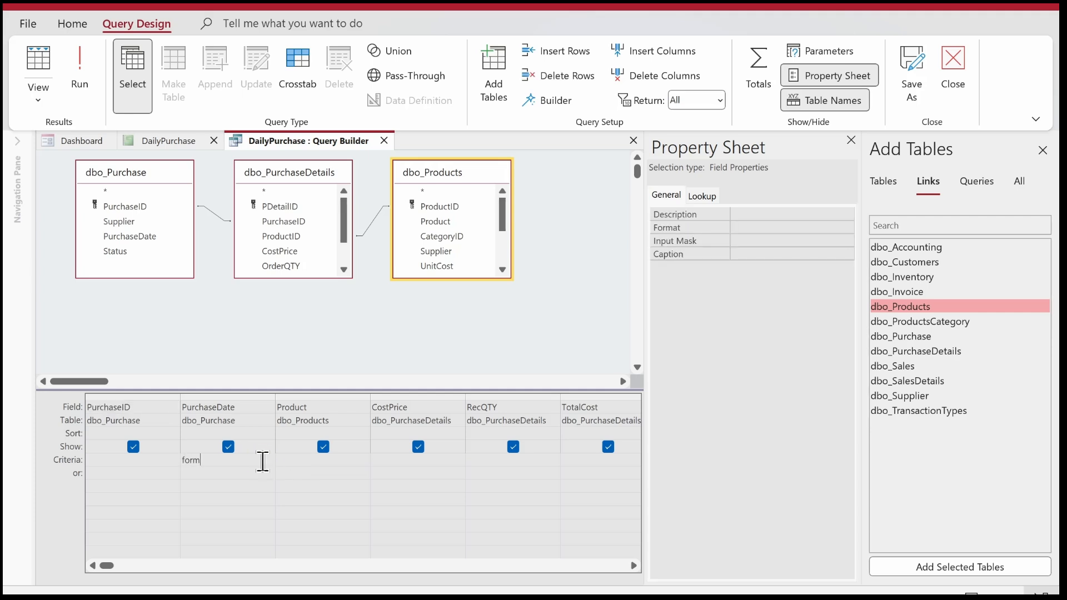
type("s")
key("Tab")
type("!das")
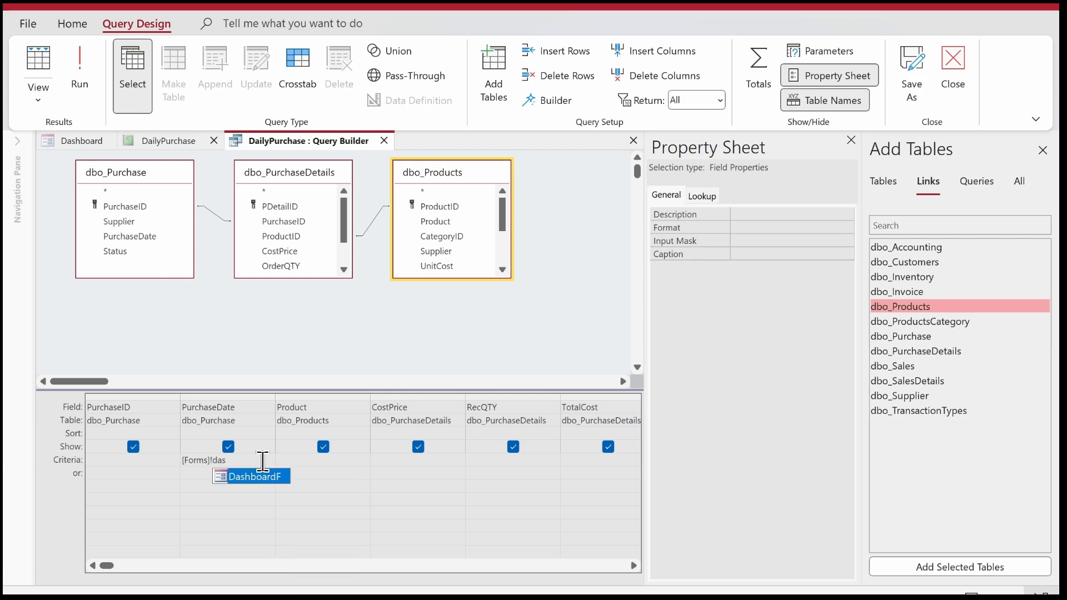
key("Tab")
type("!txt")
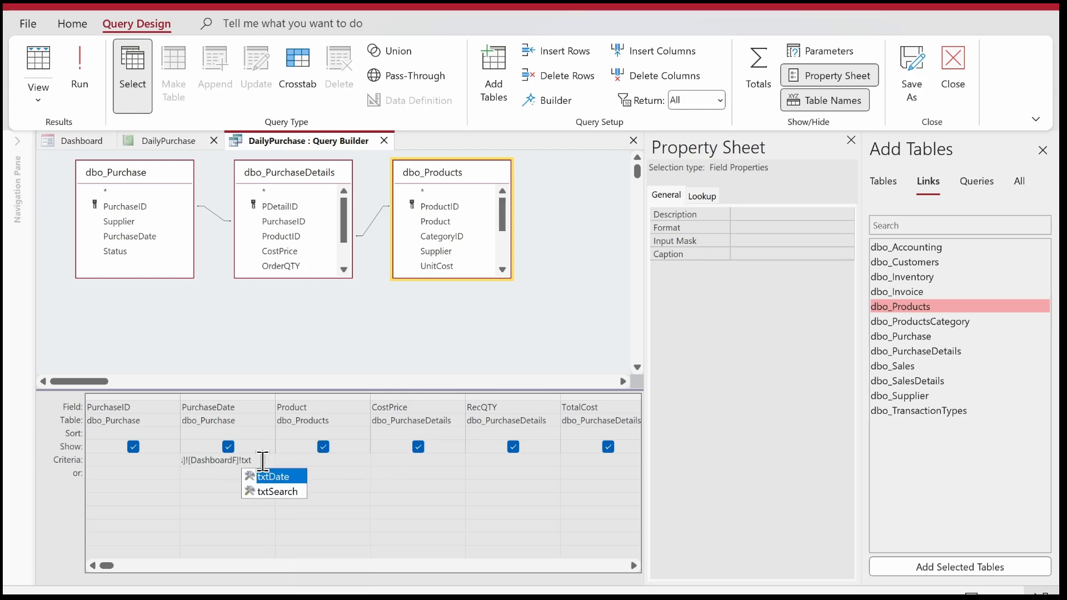
key("Tab")
key("Tab")
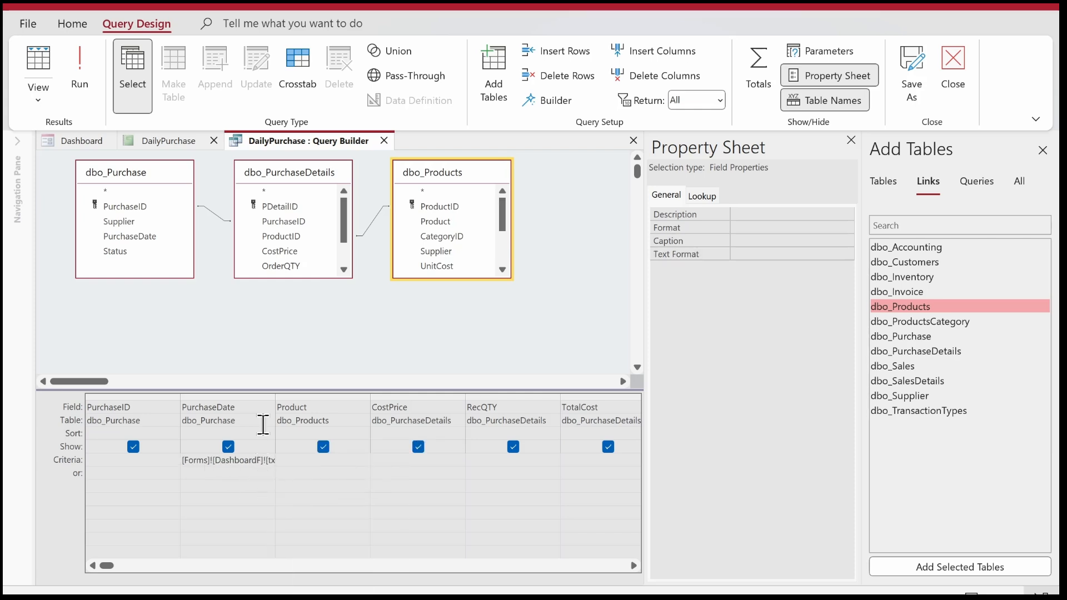
Close the query builder with its changes saved to the record source, then save and close the DailyPurchase report.
left_click(383, 140)
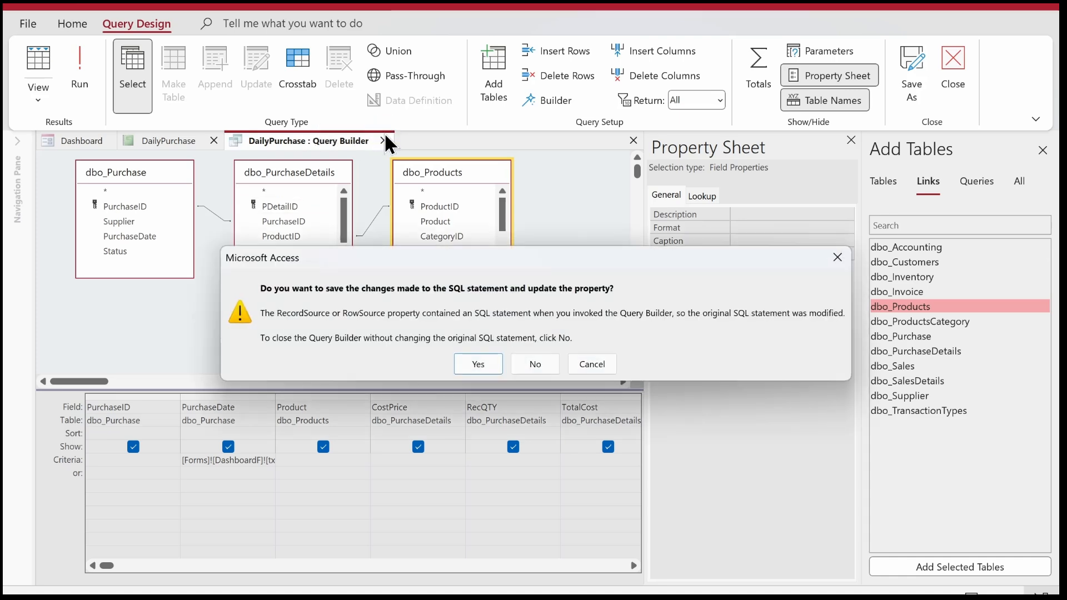
key("Return")
right_click(320, 43)
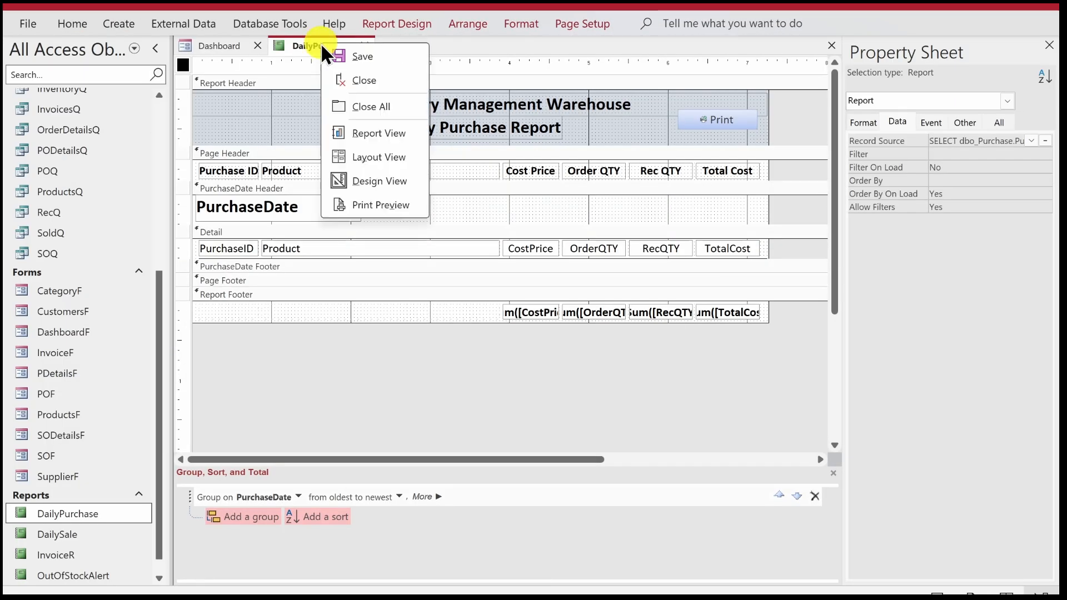
left_click(335, 47)
left_click(362, 40)
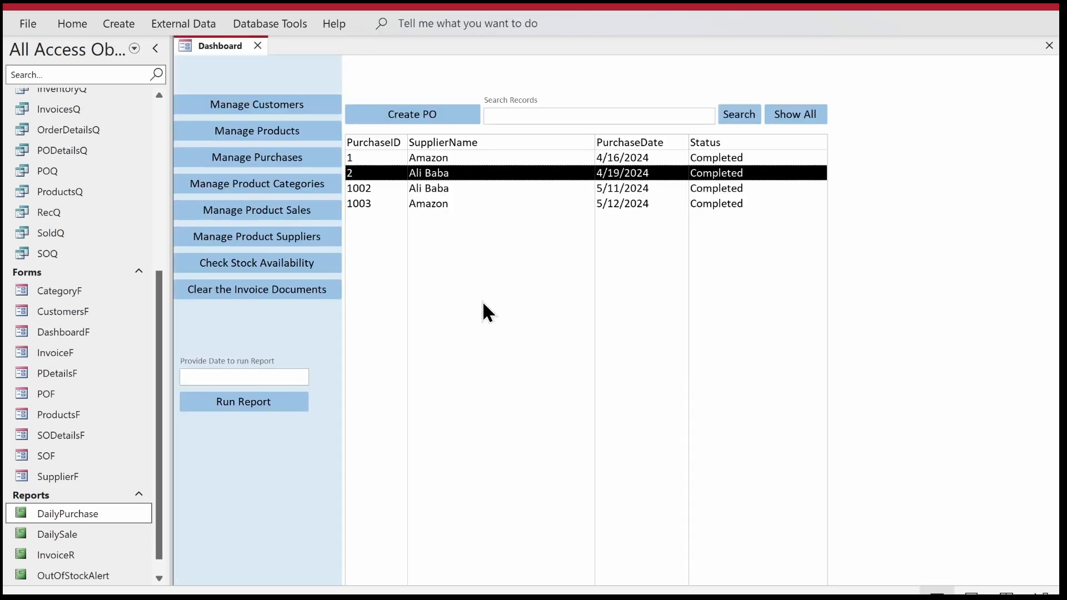
Show the dashboard form in Design View and open the Run Report button's On Click event procedure.
right_click(480, 64)
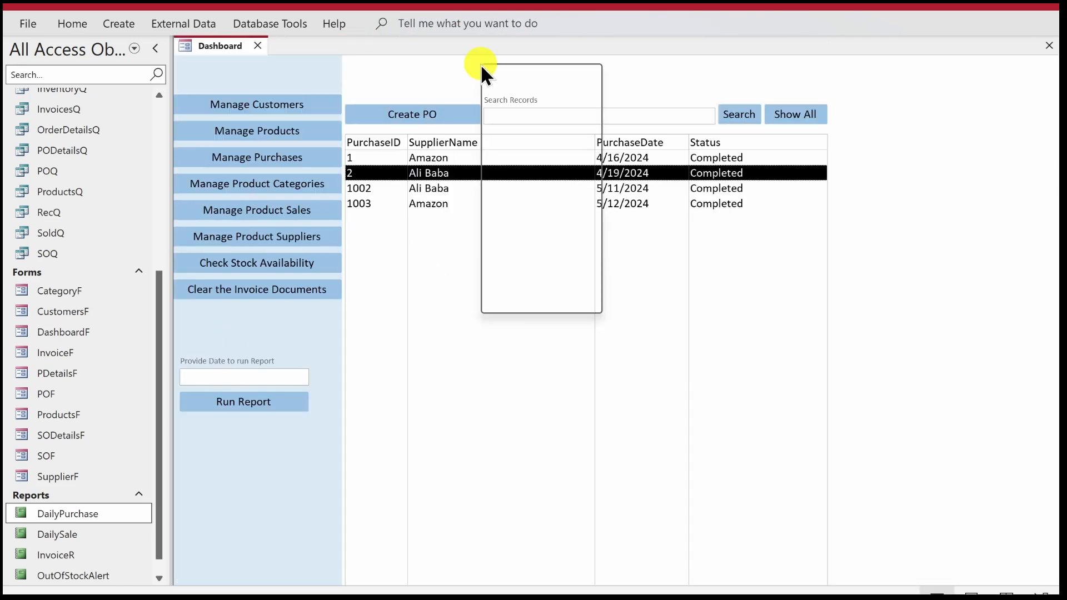
left_click(500, 124)
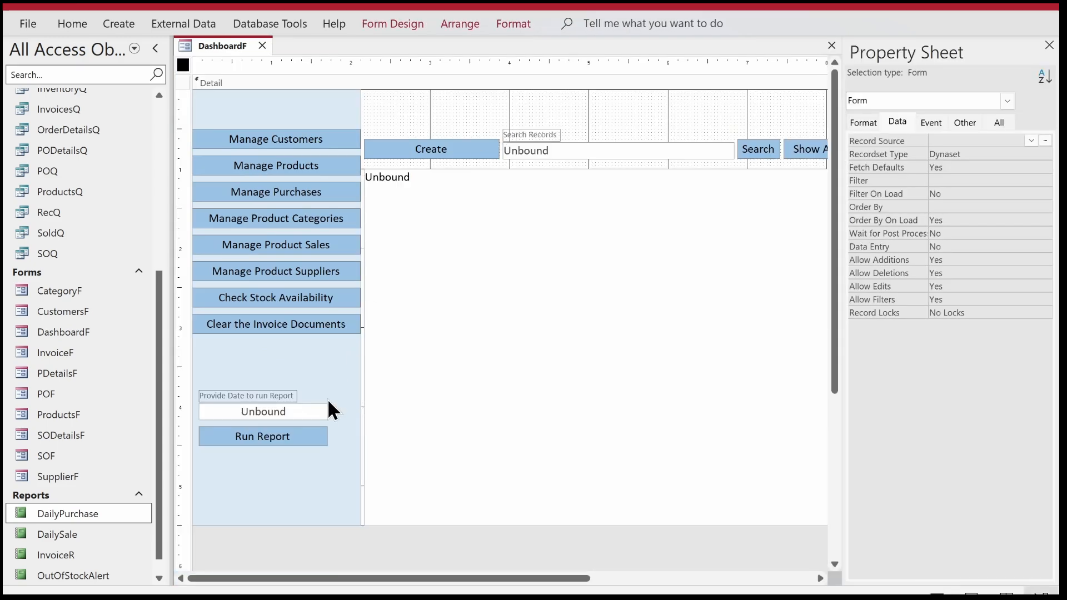
left_click(281, 438)
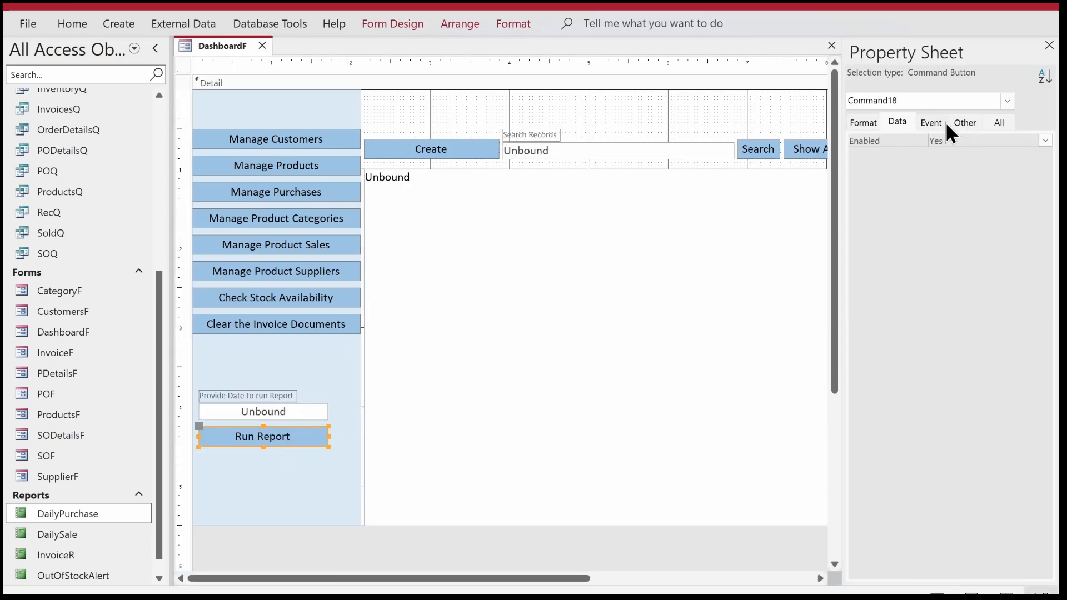
left_click(931, 122)
left_click(1043, 140)
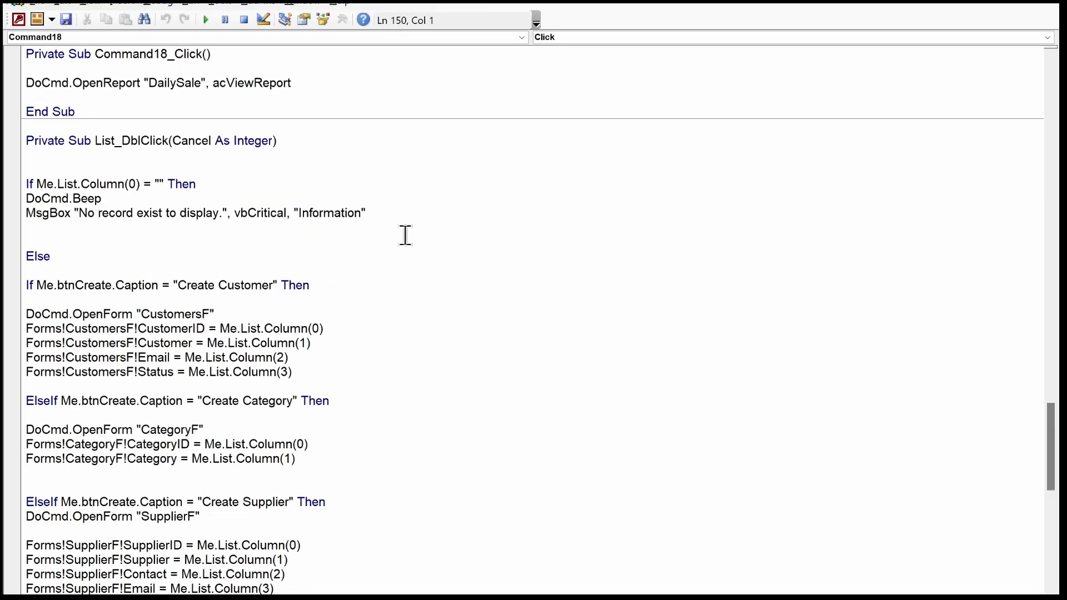
Change the report name in the Command18_Click procedure's DoCmd.OpenReport line to "DailyPurchase".
left_click(199, 83)
key("BackSpace")
key("BackSpace")
key("BackSpace")
key("BackSpace")
type("Purcha")
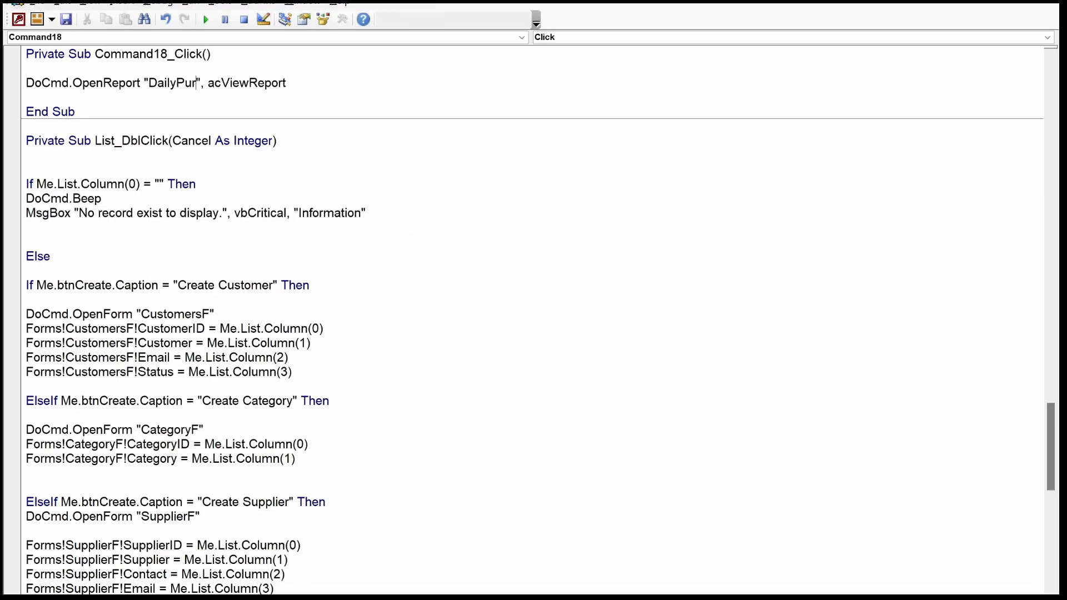
type("se")
key("Down")
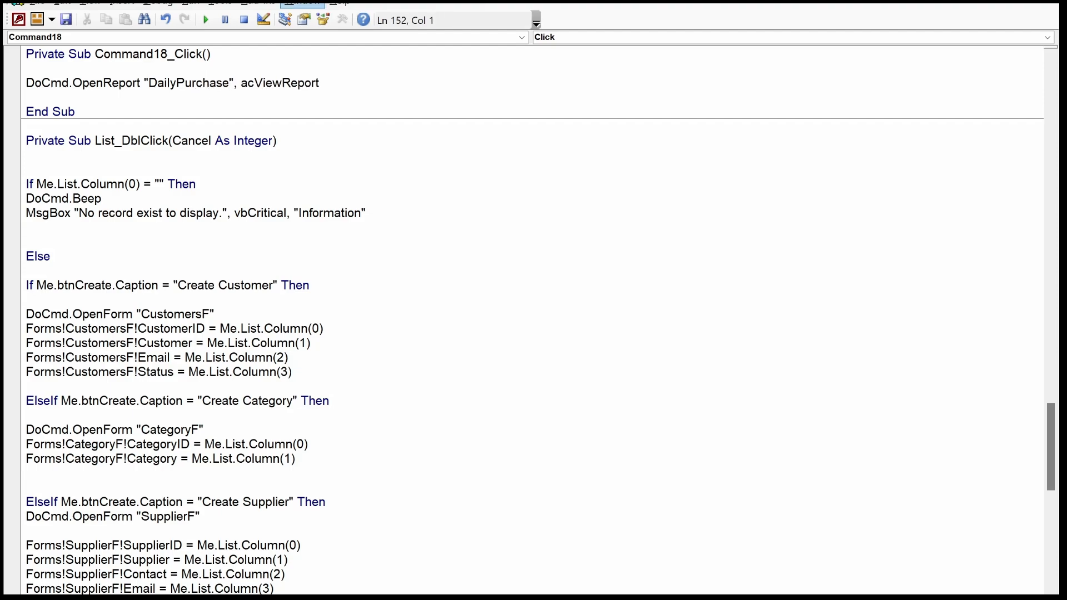
Return to the dashboard form, show it in Form View, and list the purchases, selecting the one dated 4/16/2024.
key("alt+Tab")
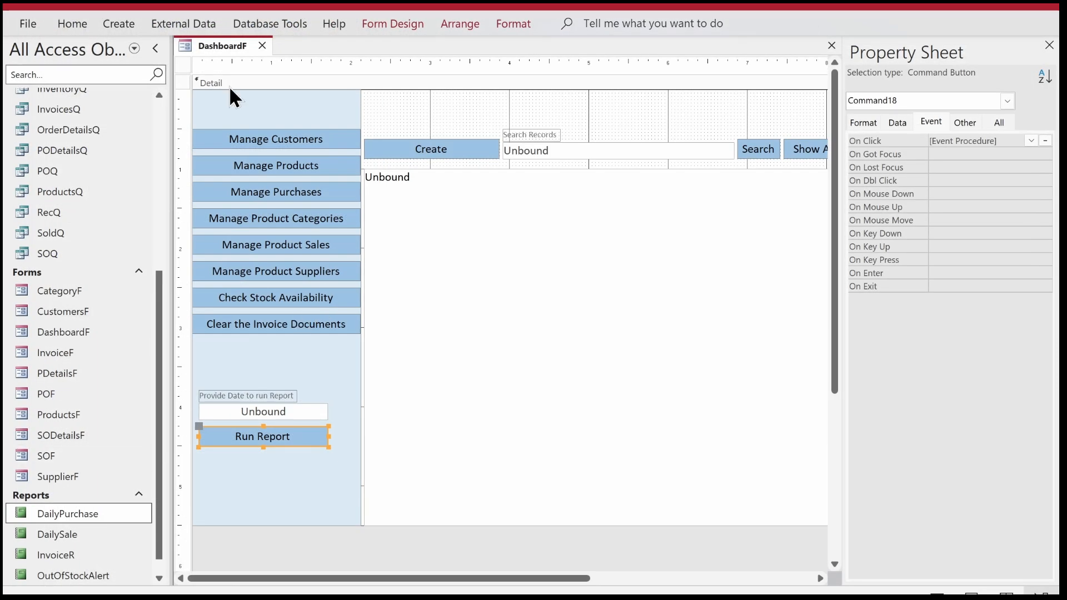
right_click(211, 45)
right_click(220, 49)
left_click(240, 138)
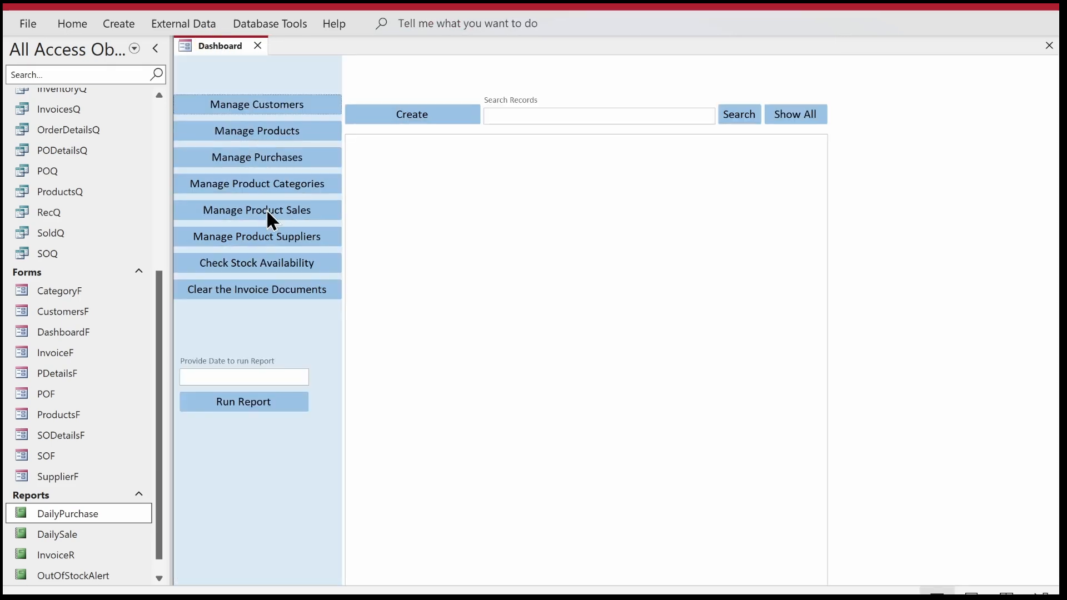
left_click(271, 162)
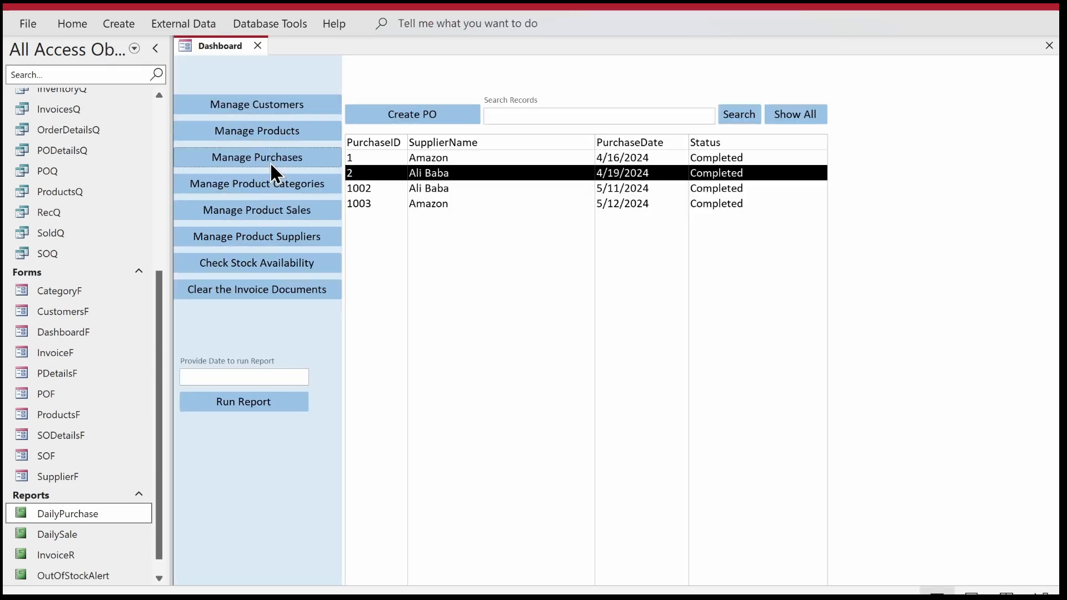
left_click(626, 159)
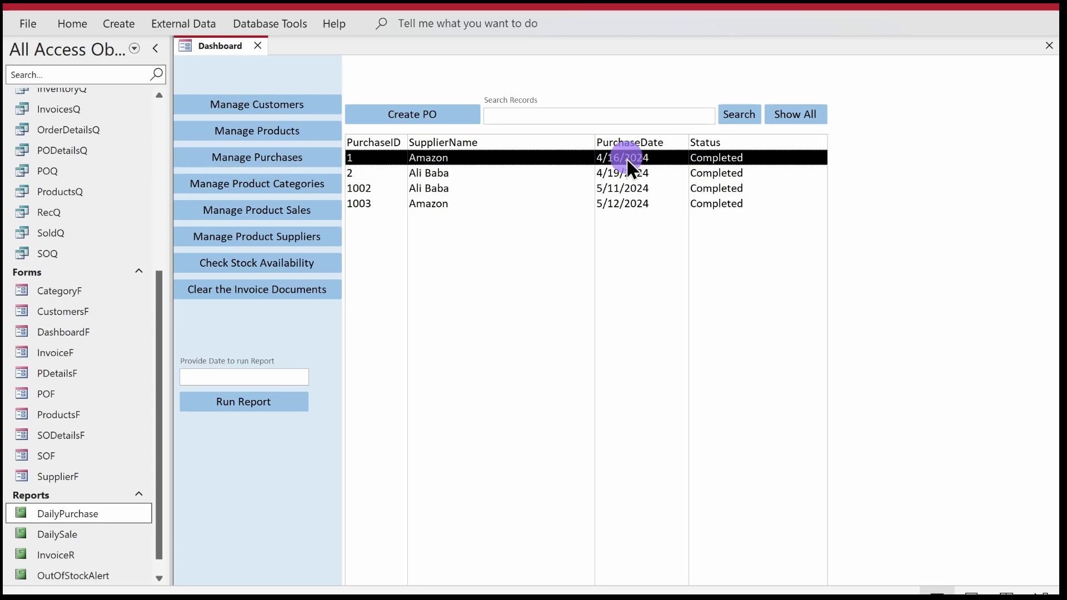
Set the dashboard's report date to 4/16/2024 and run the report.
left_click(283, 374)
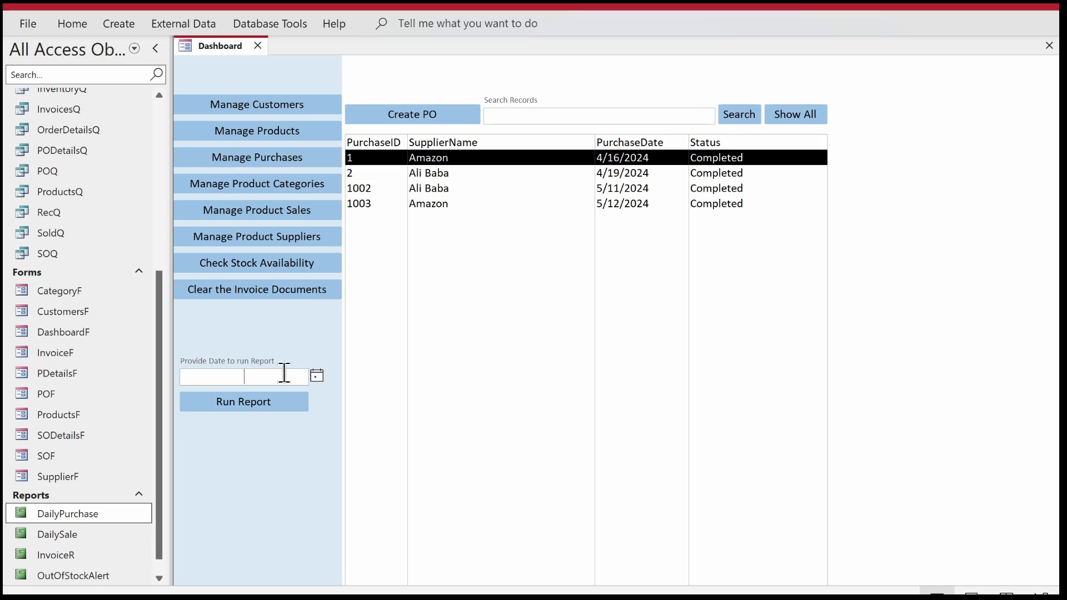
left_click(316, 375)
left_click(194, 393)
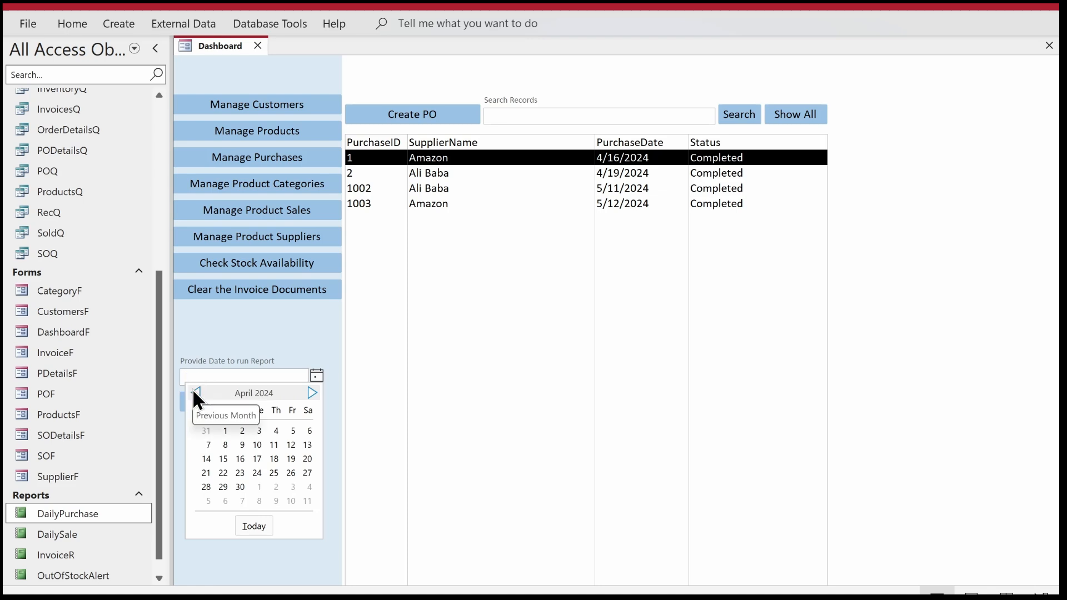
left_click(239, 459)
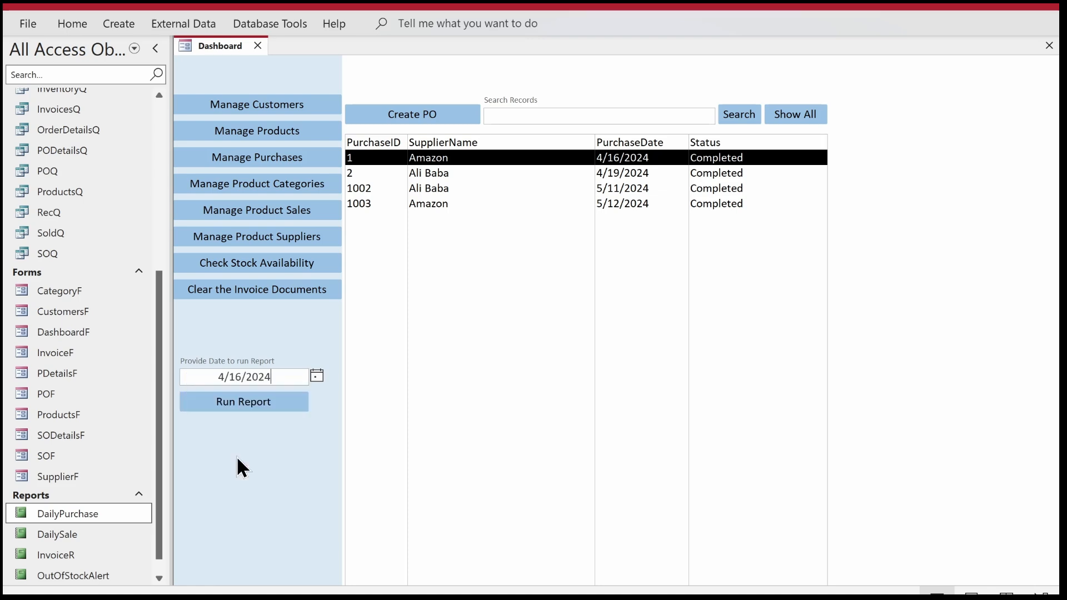
left_click(226, 410)
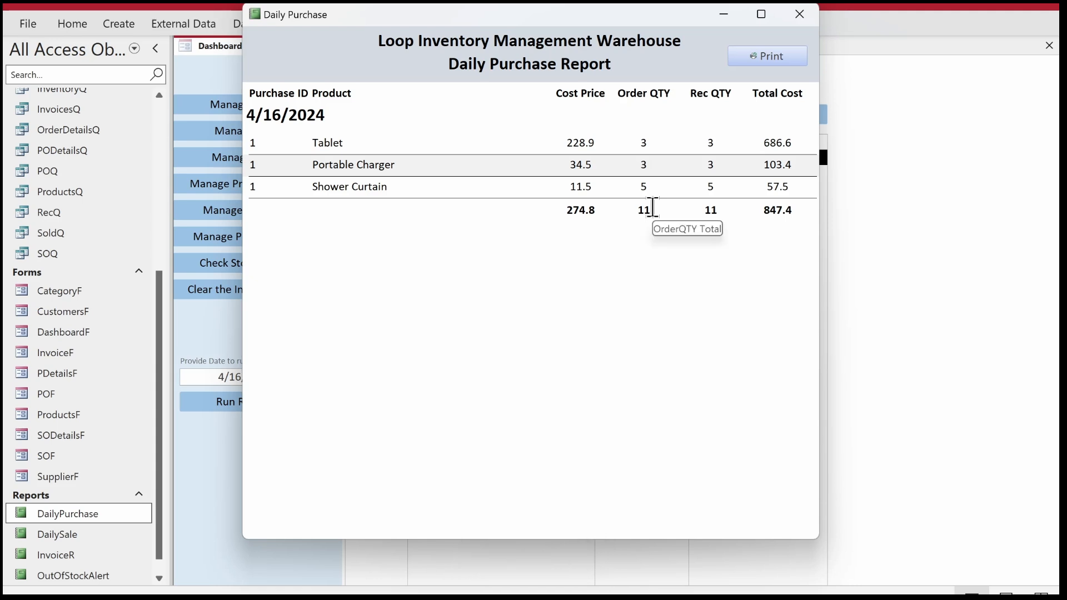
Examine the totals row and the Print dialog of the Daily Purchase report, cancel printing and close the report.
left_click(654, 211)
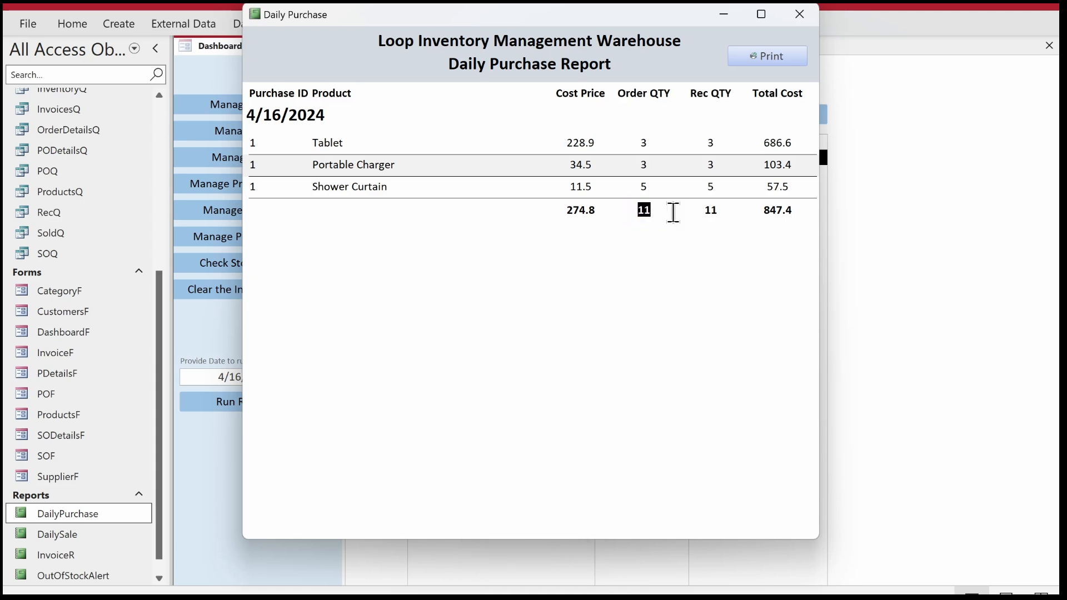
left_click(705, 211)
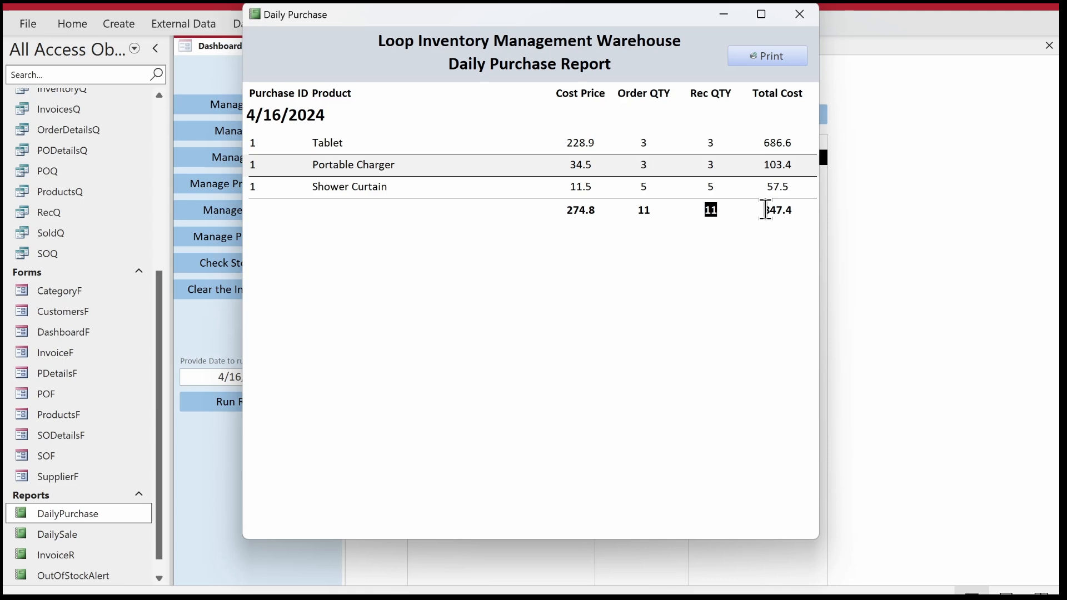
left_click(766, 211)
left_click(769, 64)
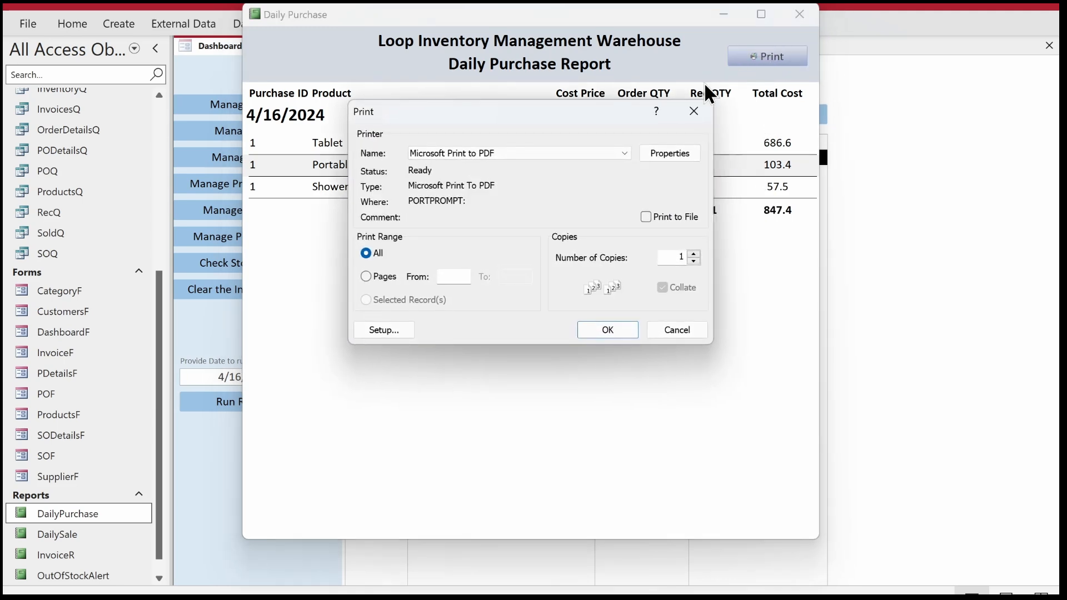
left_click(691, 112)
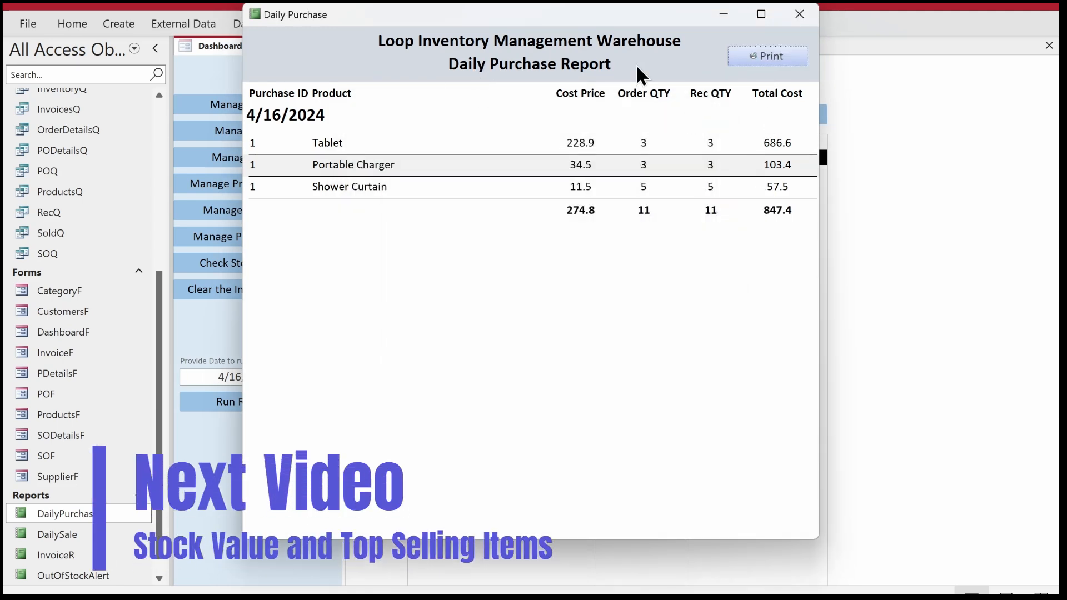
left_click(792, 15)
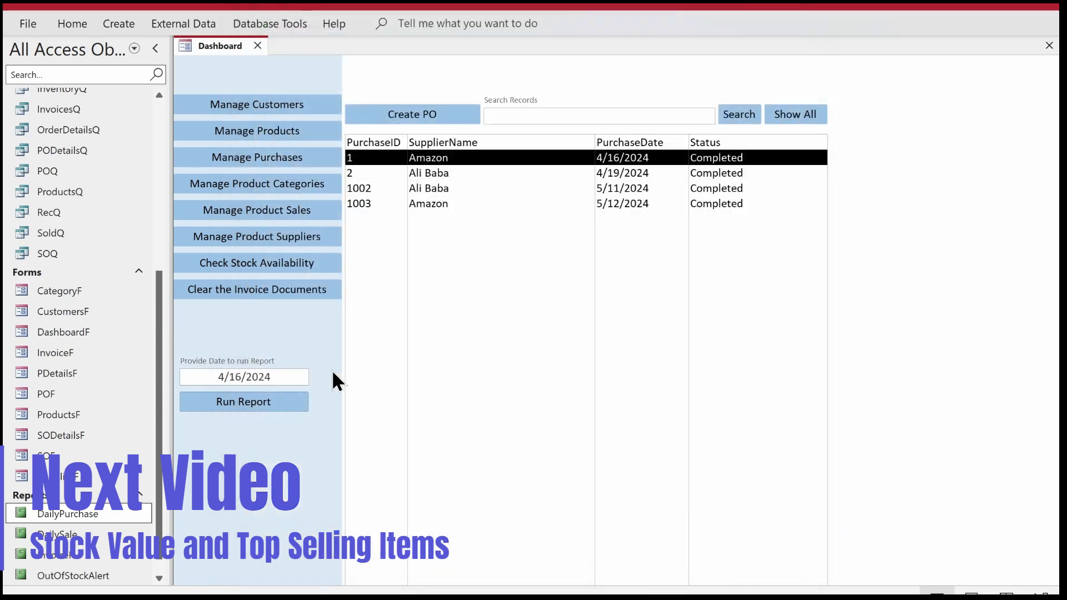
Set the dashboard's report date to 5/11/2024, run the report, and close it after viewing.
left_click(226, 377)
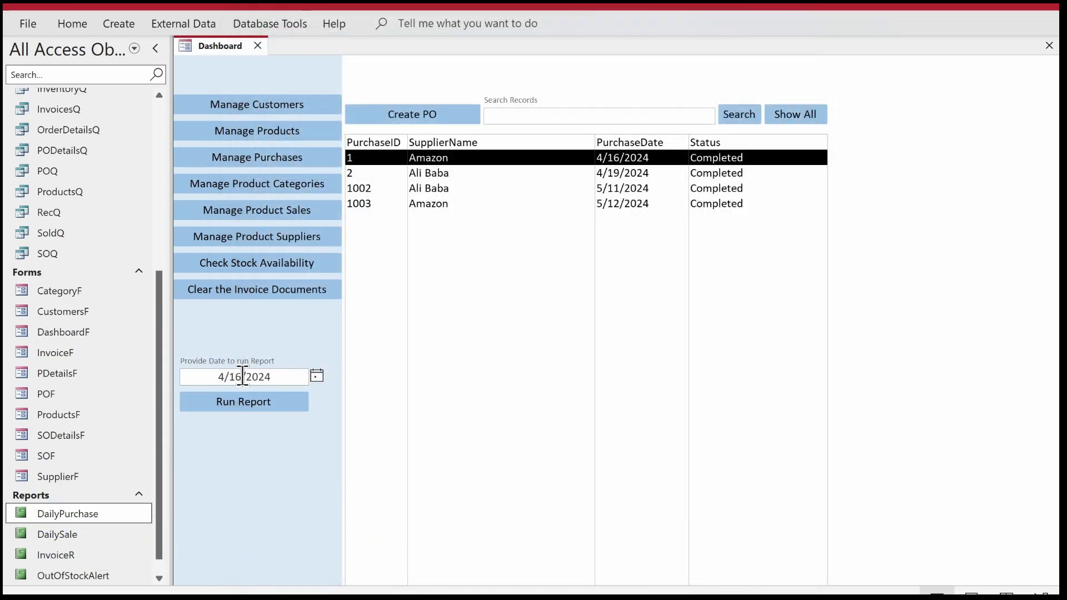
double_click(243, 377)
type("11")
key("BackSpace")
type("5")
left_click(239, 403)
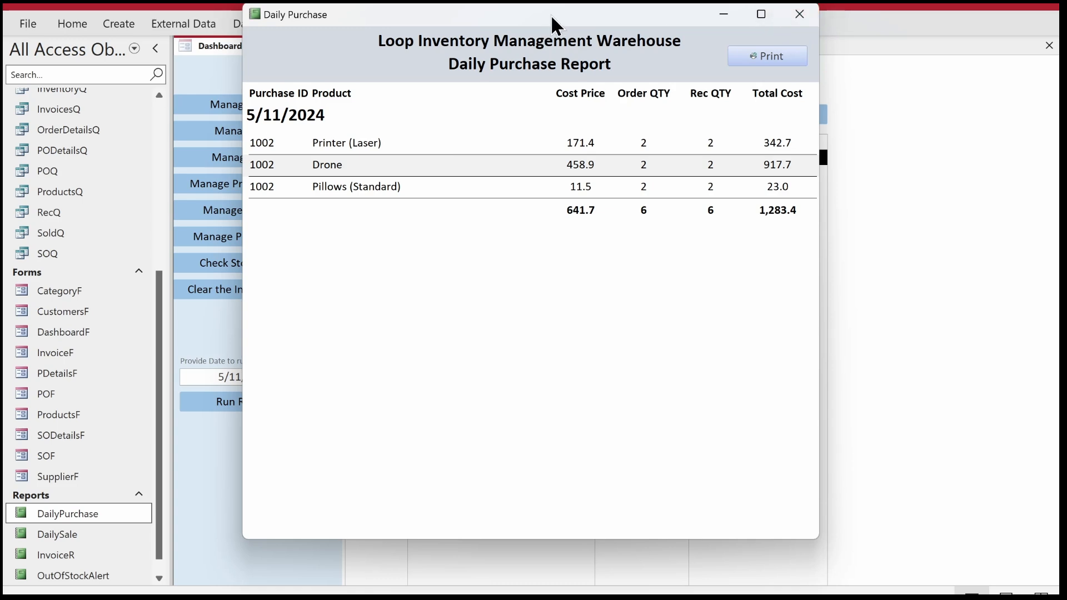
left_click_drag(552, 17, 526, 95)
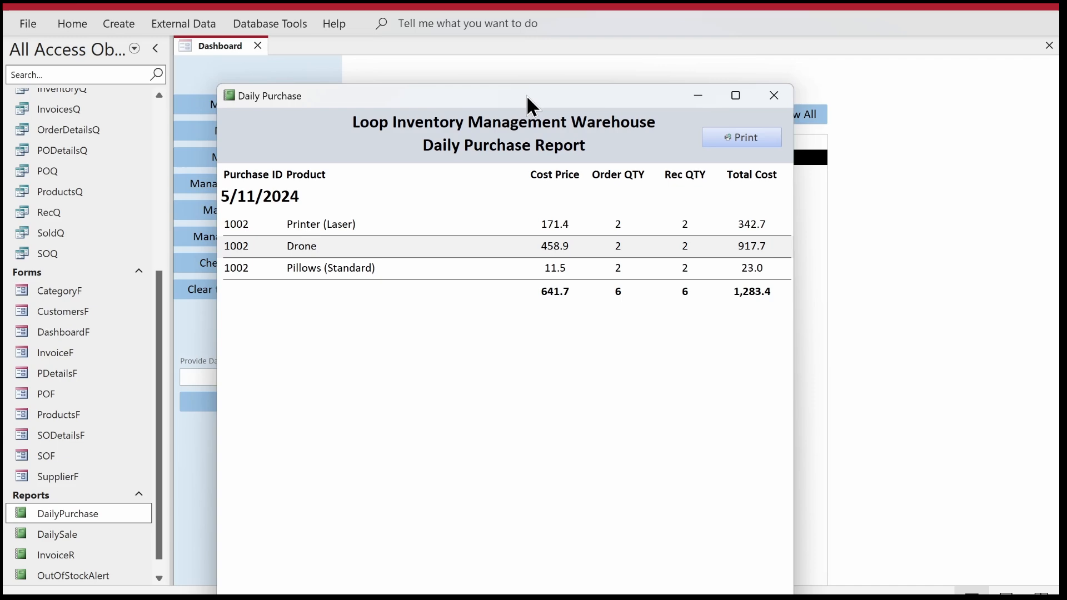
left_click(775, 98)
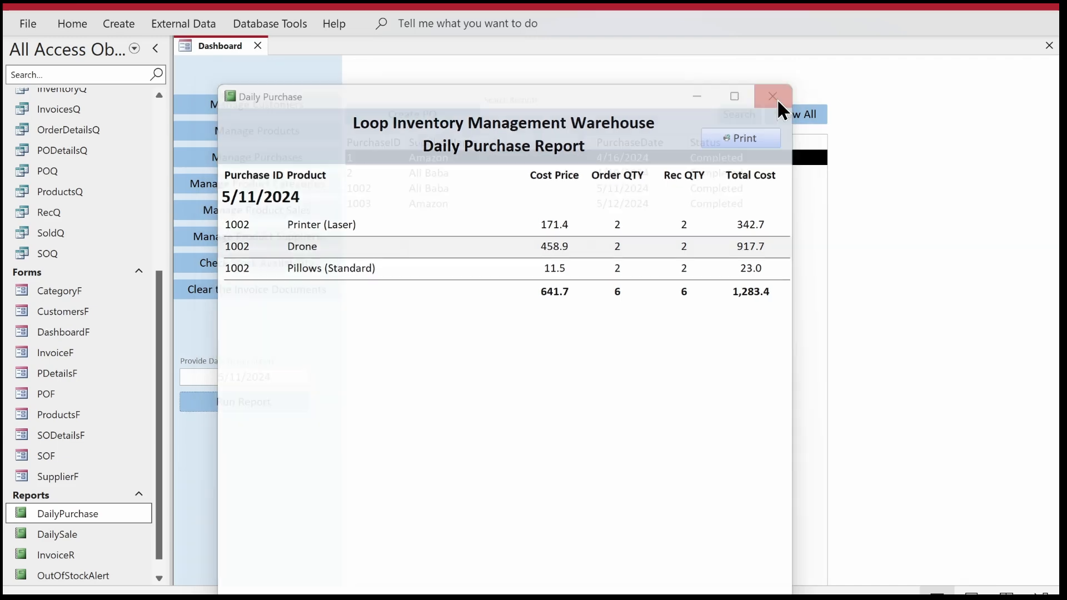
right_click(219, 38)
left_click(230, 46)
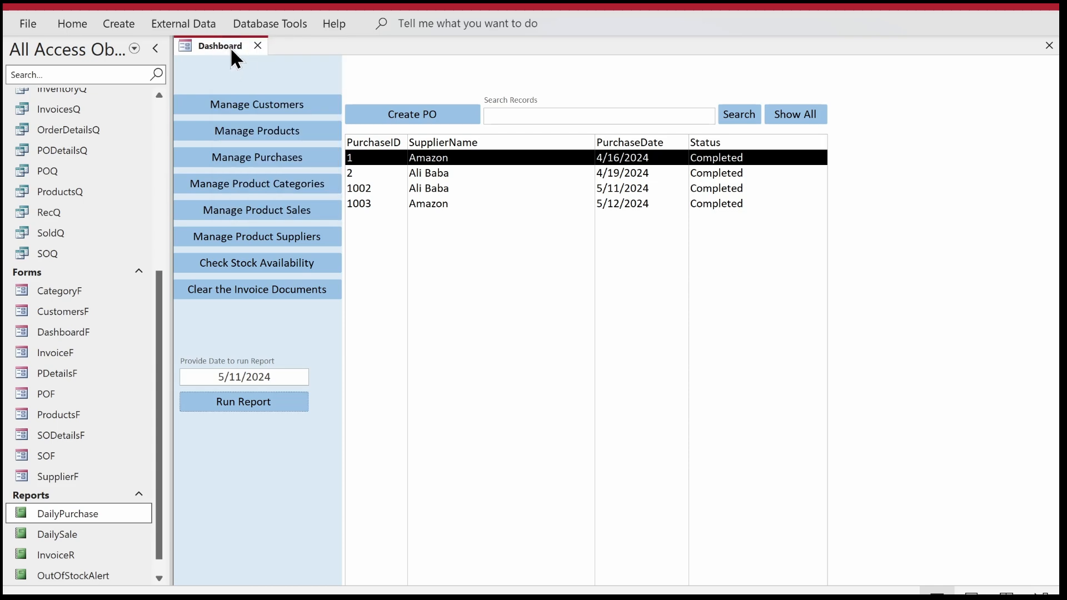
Duplicate the SaleCategoryWise report under the name PurchaseCategoryWise.
left_click(159, 579)
left_click(66, 577)
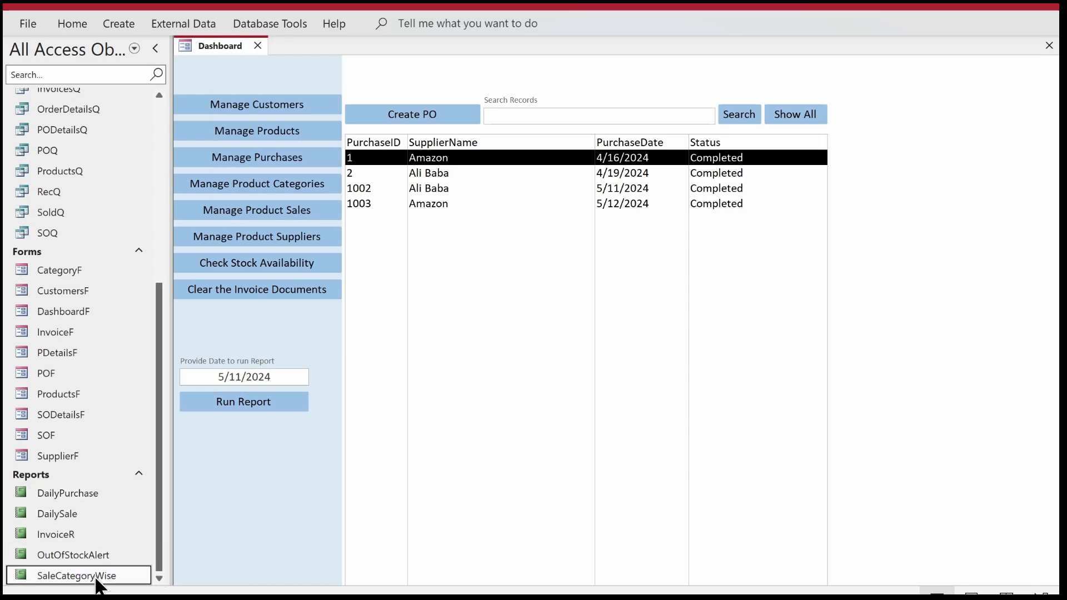
right_click(96, 575)
left_click(139, 485)
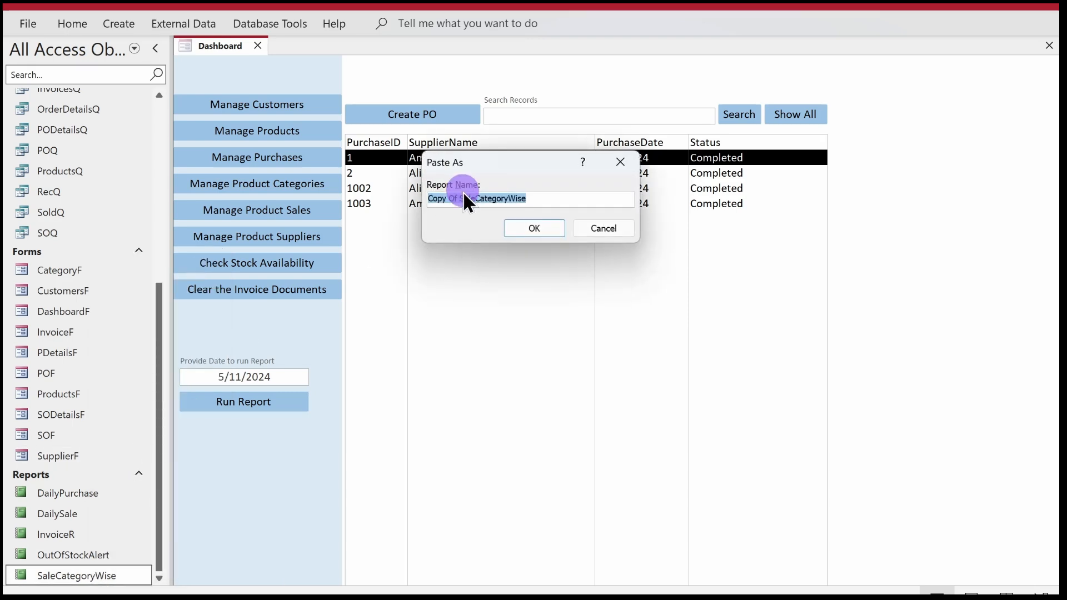
left_click(475, 198)
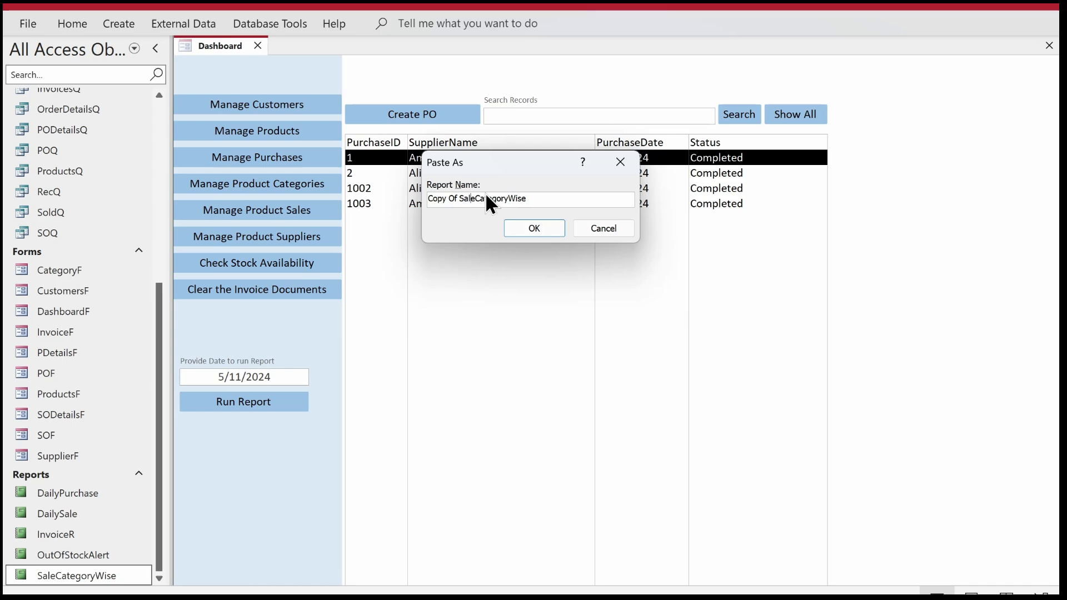
key("shift+Home")
type("Purchase")
key("Return")
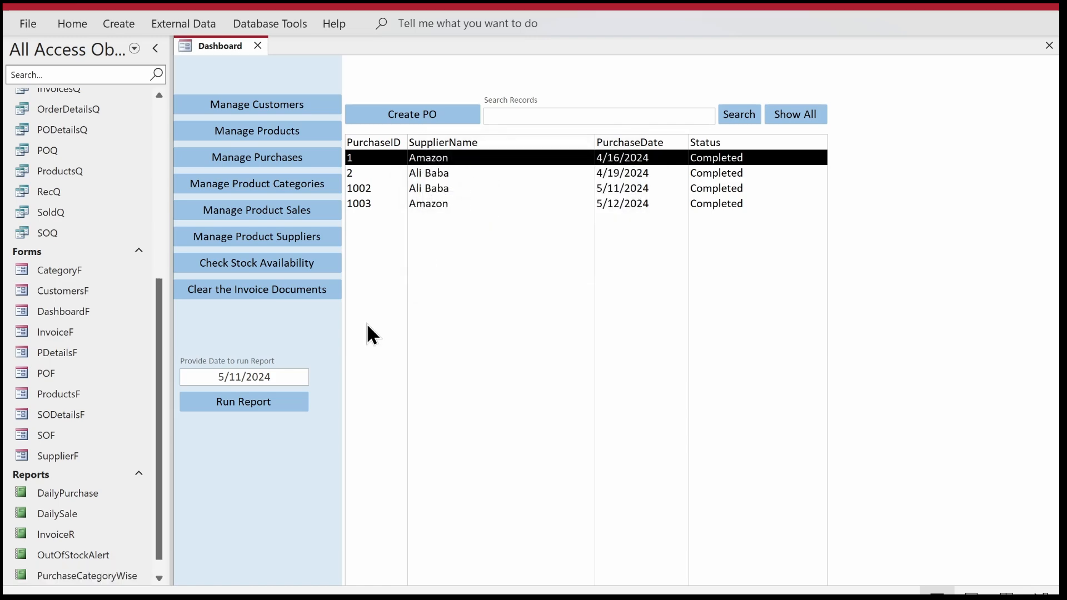
Show the PurchaseCategoryWise report in Design View and open its Record Source in the query builder.
right_click(124, 576)
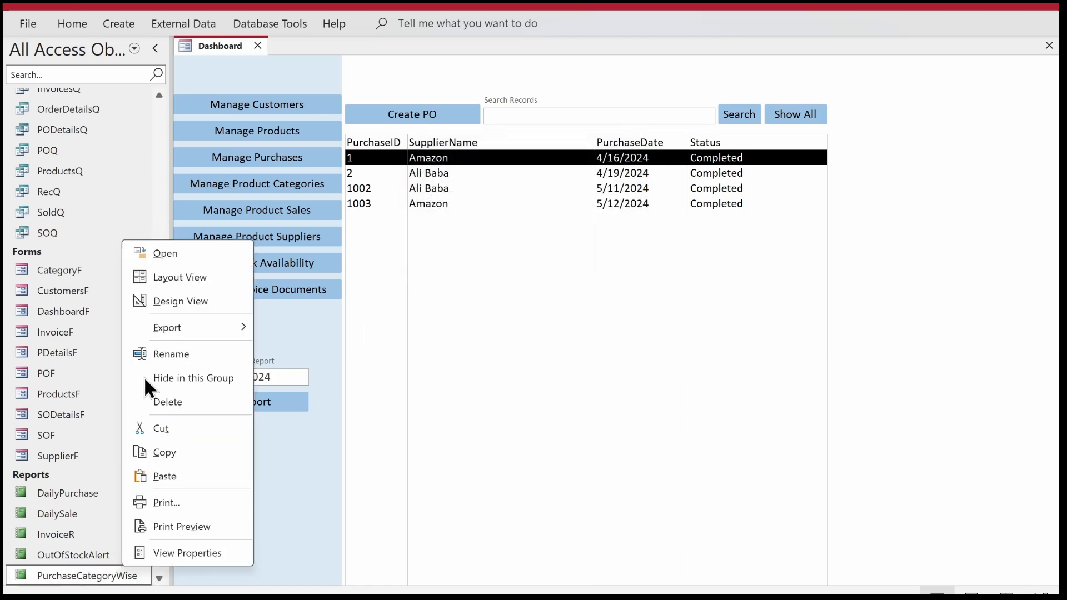
left_click(169, 303)
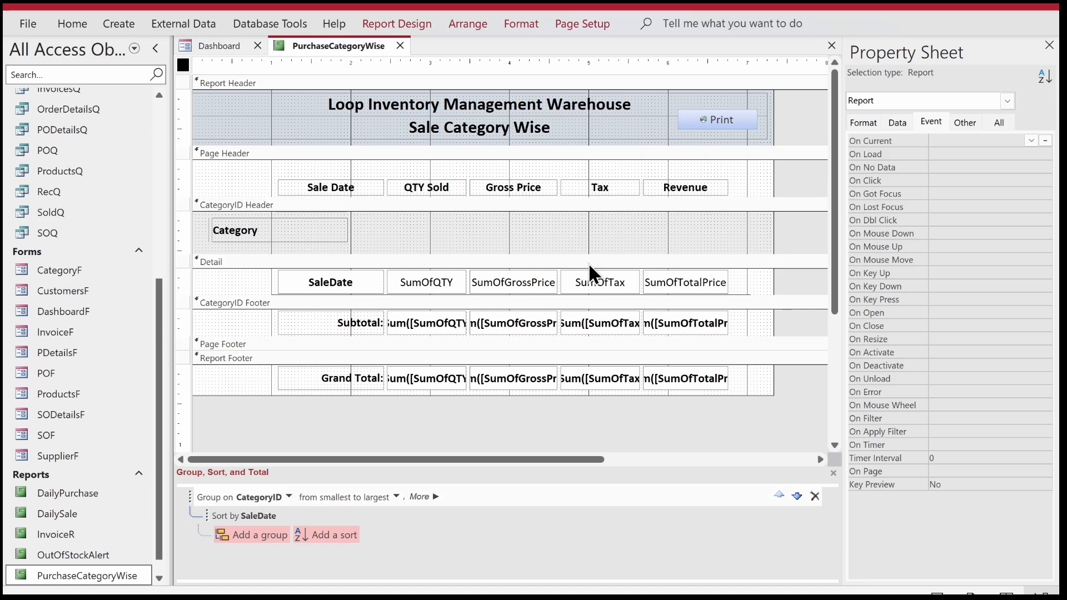
left_click(901, 122)
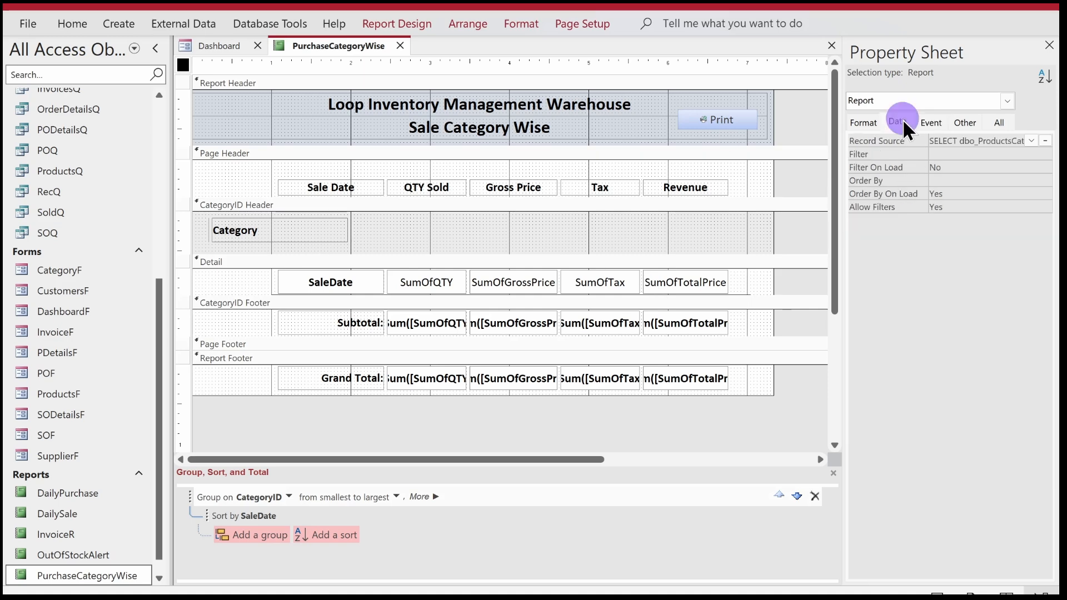
left_click(1045, 140)
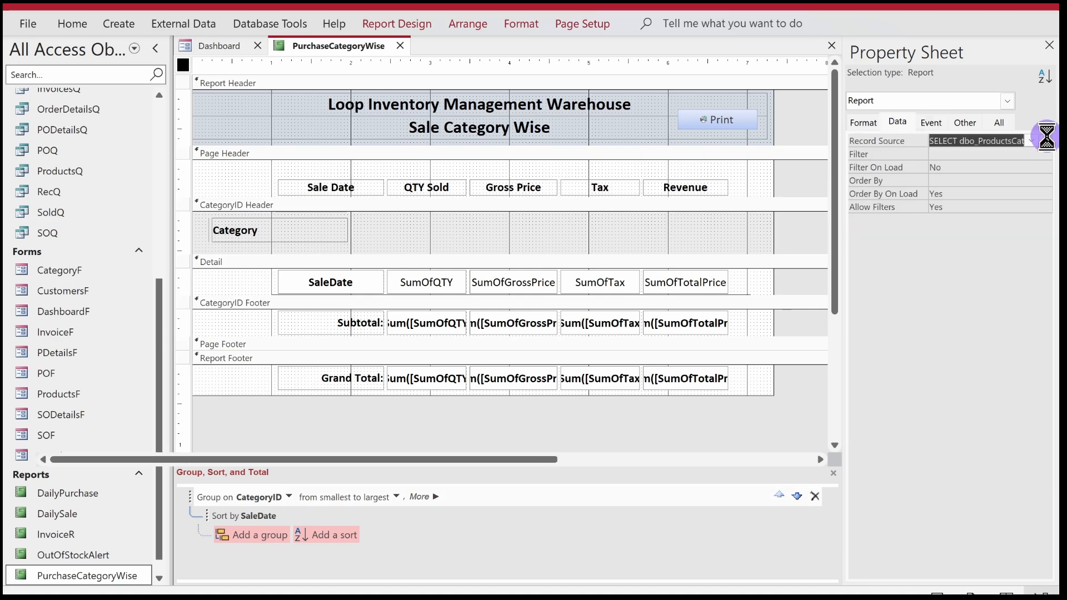
left_click(851, 139)
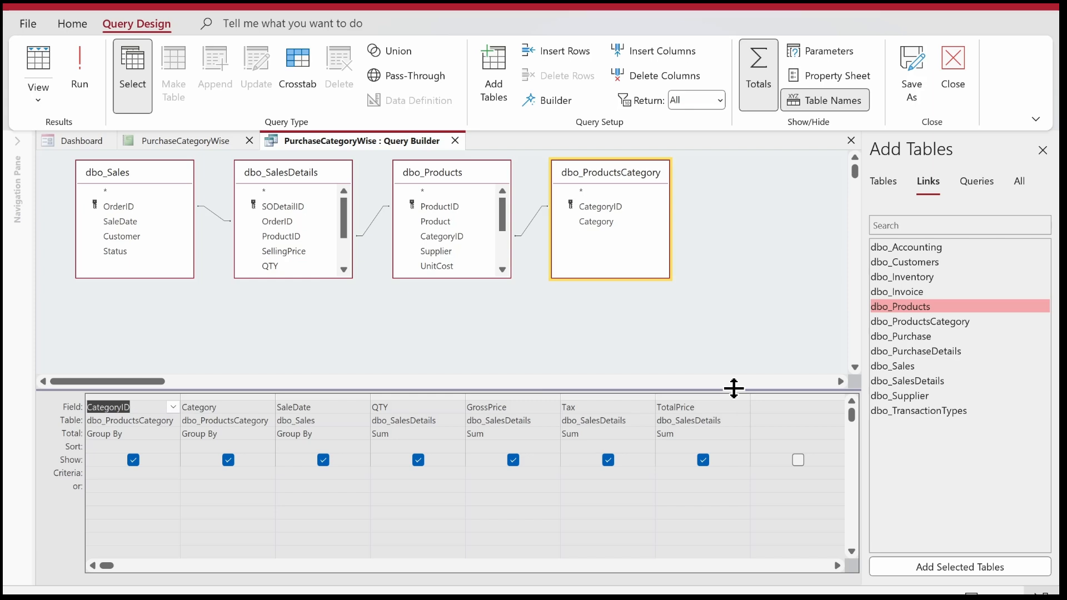
Remove the dbo_SalesDetails, dbo_Products and dbo_Sales tables from the record source query and close the query builder.
left_click(583, 190)
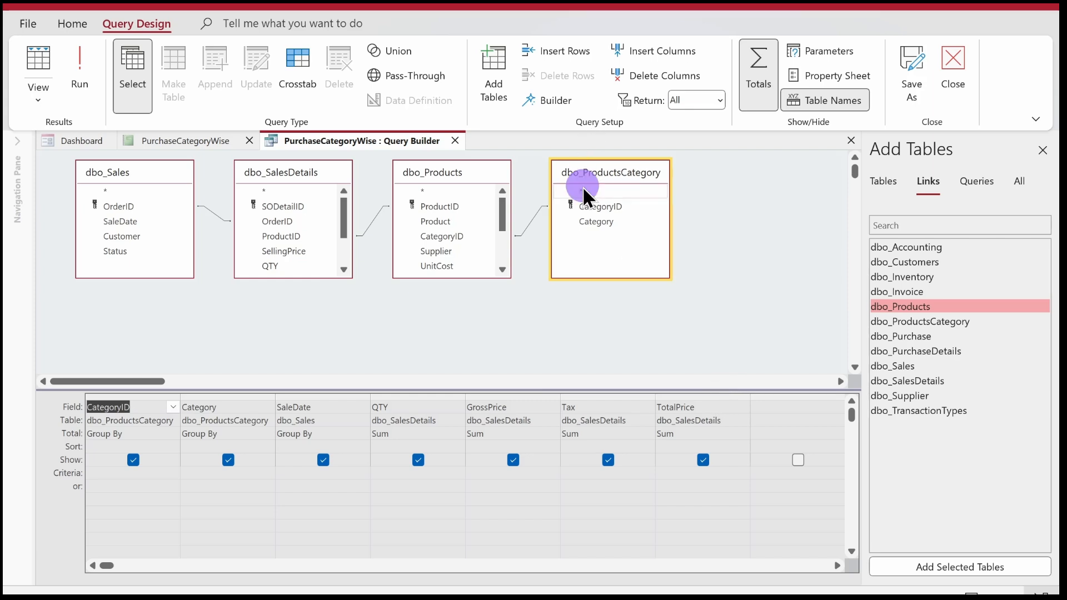
left_click(432, 192)
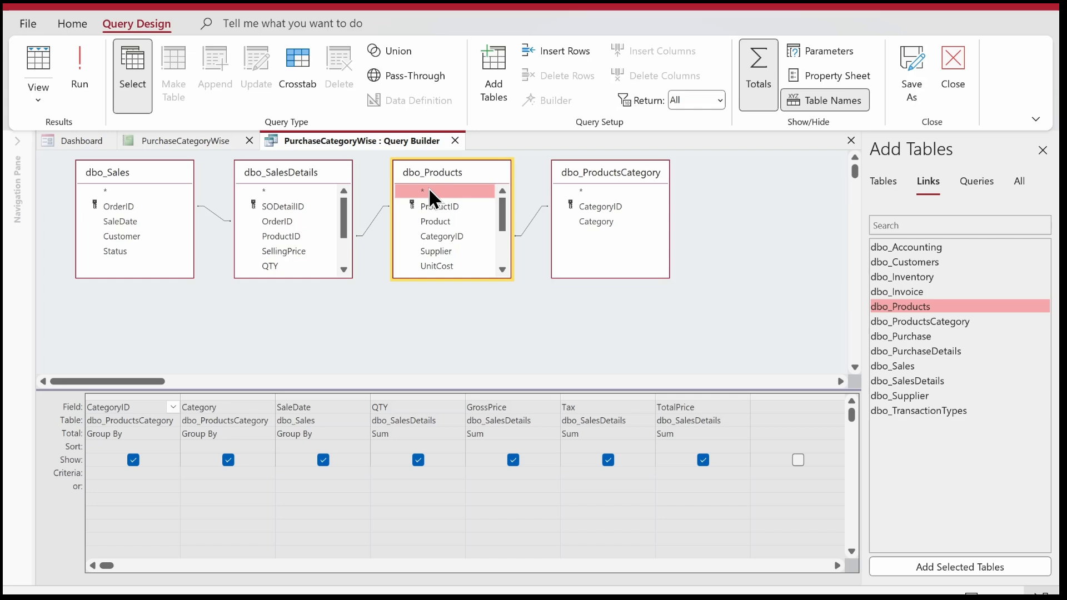
left_click(302, 191)
key("Delete")
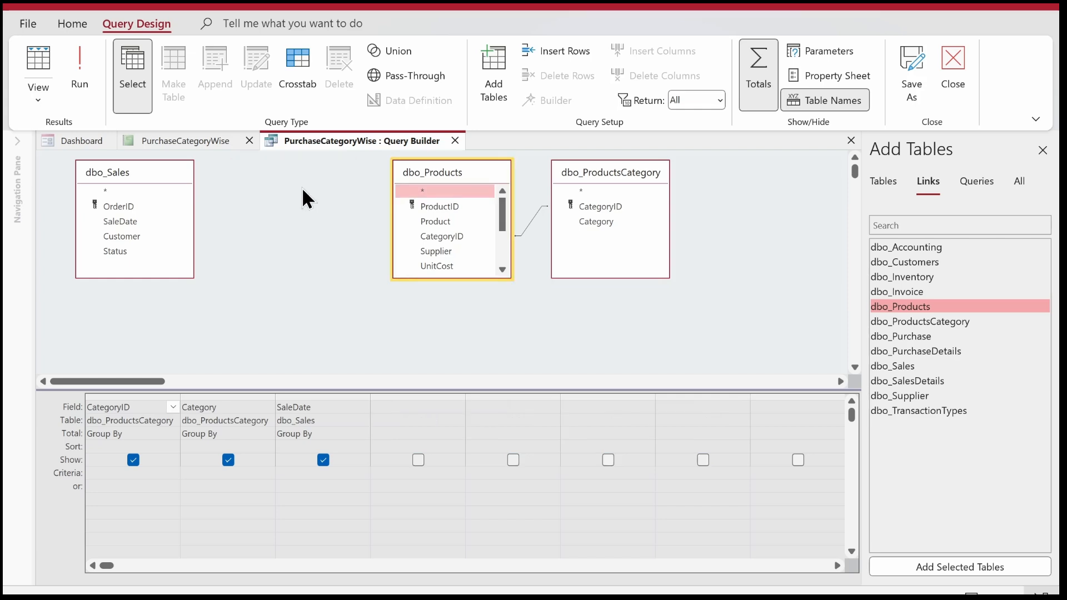
left_click(143, 185)
key("Delete")
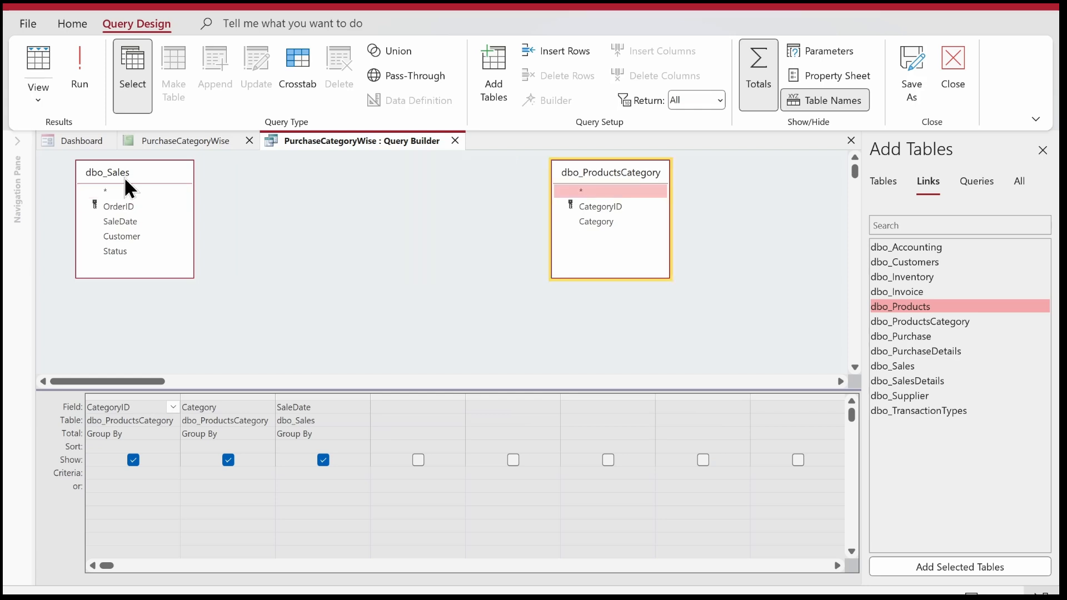
left_click(124, 191)
key("Delete")
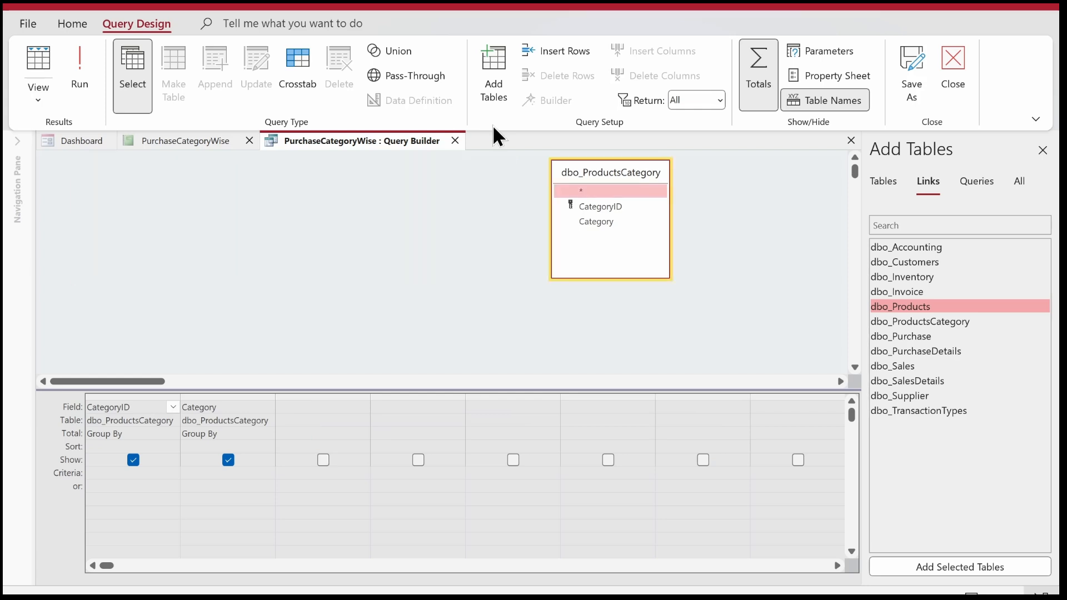
left_click(454, 140)
left_click(538, 356)
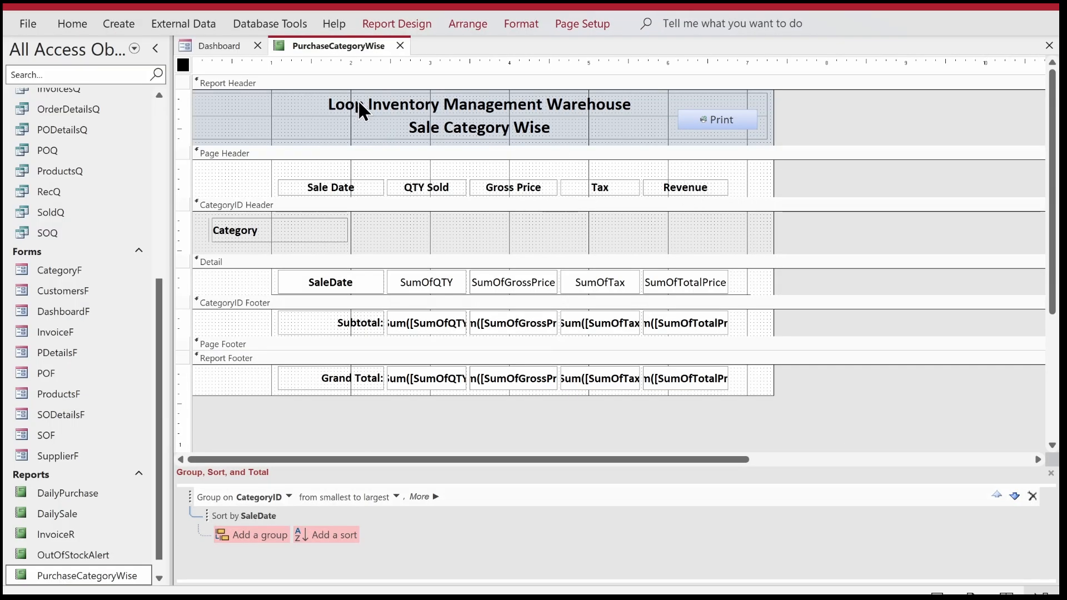
Delete all report controls below the Report Header, along with the CategoryID group and the SaleDate sort.
scroll(159, 562, "down", 1)
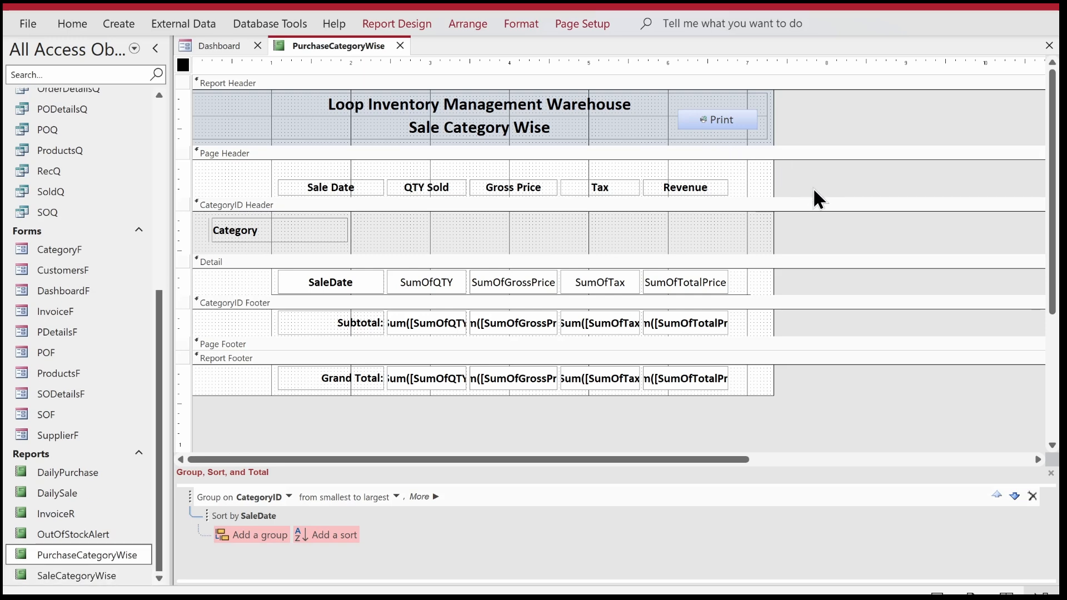
left_click_drag(806, 175, 203, 412)
key("Delete")
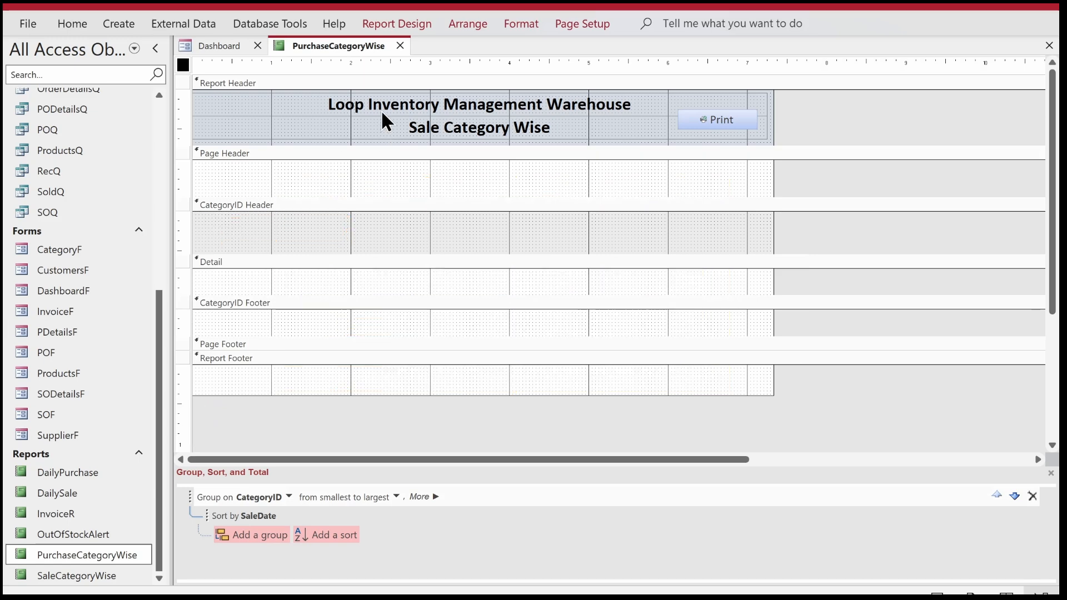
left_click(1030, 494)
left_click(1030, 494)
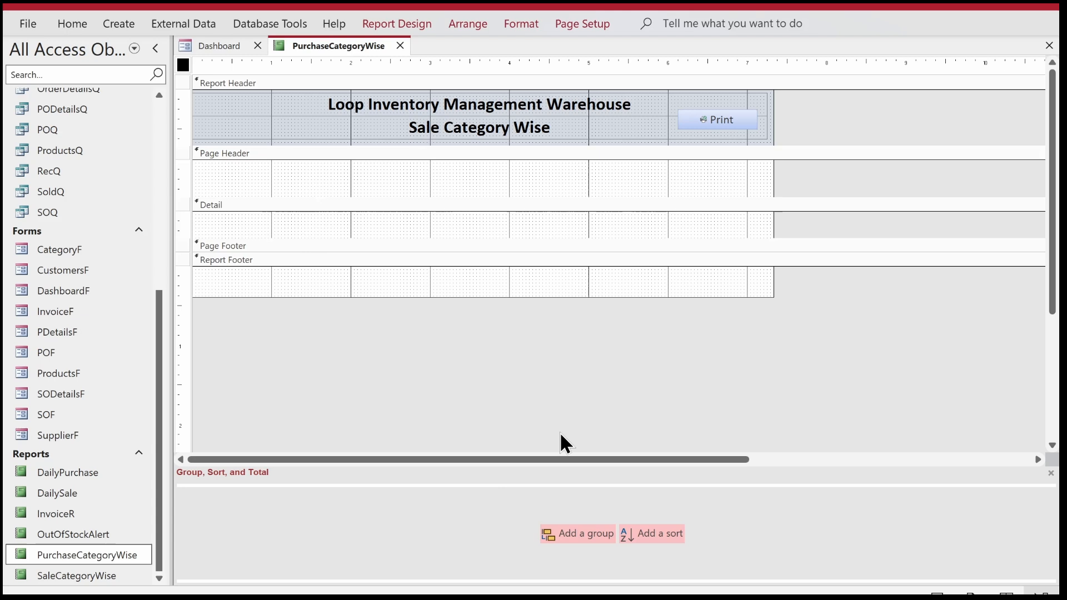
left_click(1050, 473)
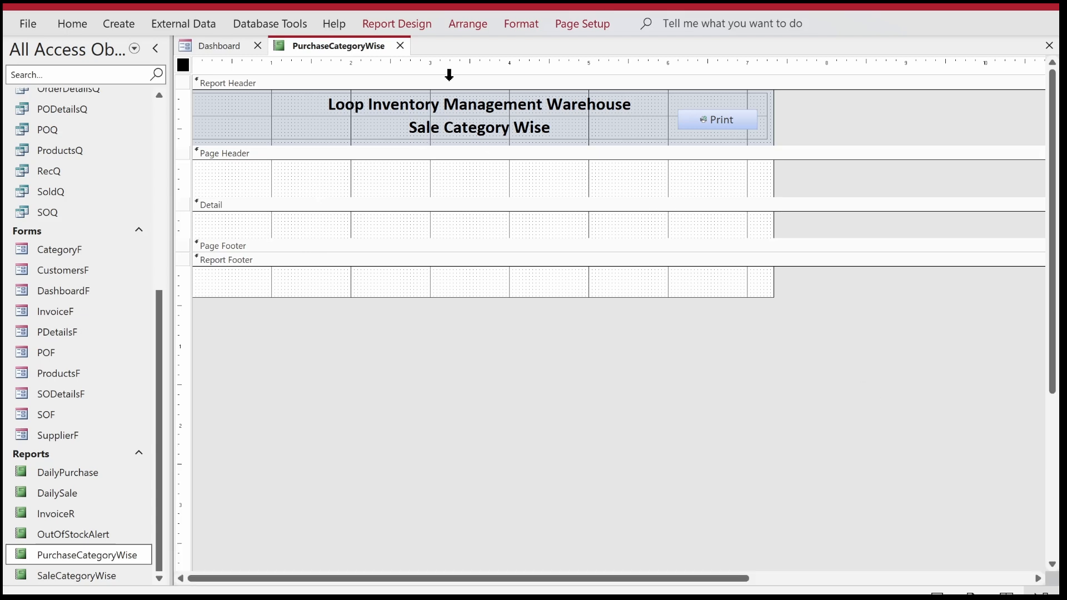
Change the report header's second title line to "Purchase Category Wise".
left_click(409, 133)
double_click(413, 125)
type("Purchase")
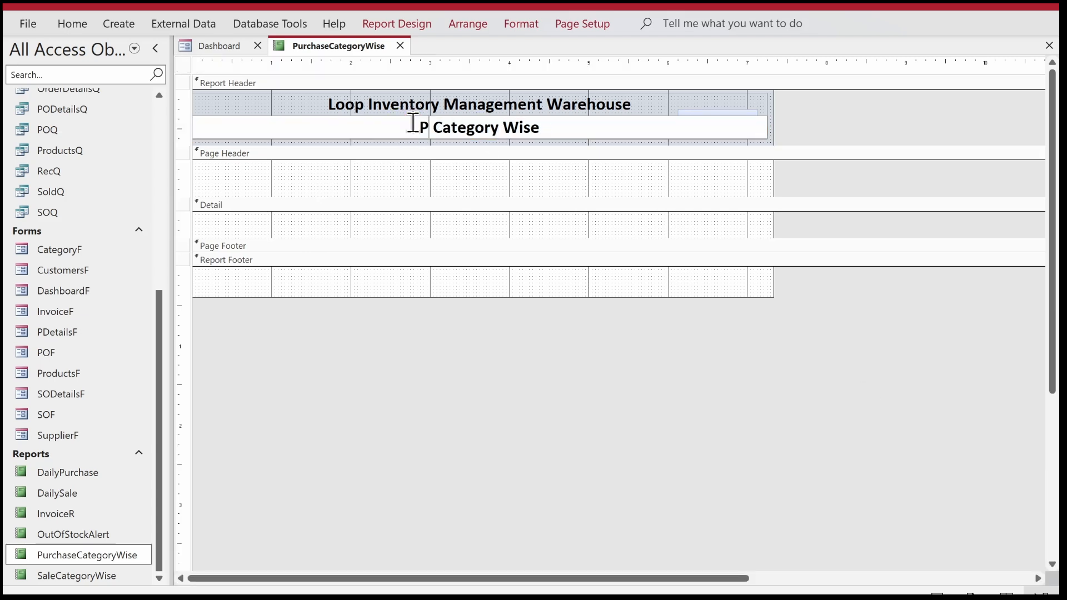
key("Return")
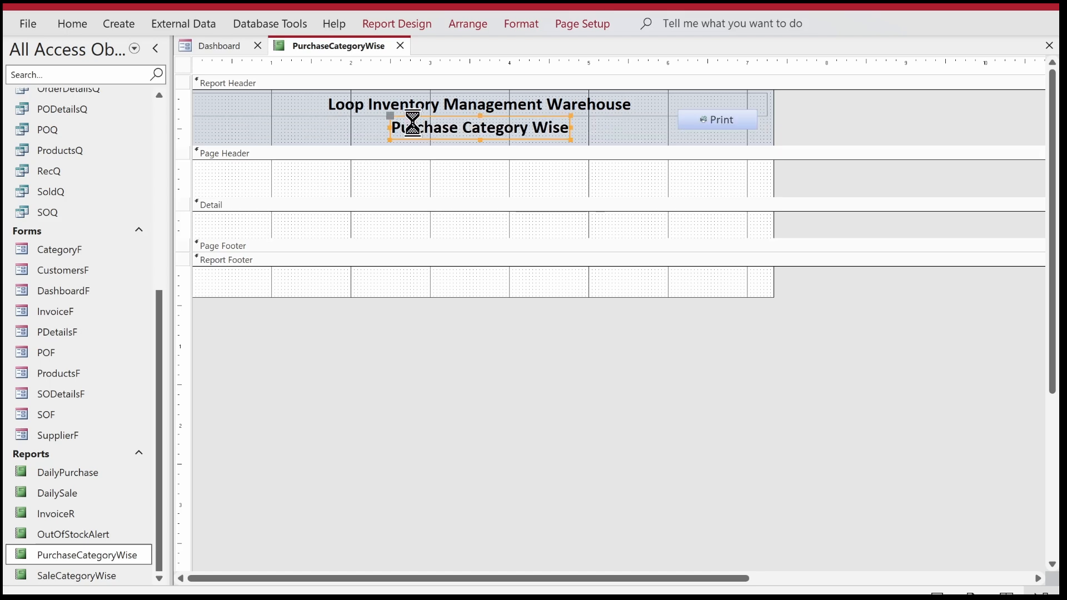
Clear the PurchaseCategoryWise report's Record Source and open an empty query builder for it, closing the query's property sheet.
left_click(183, 64)
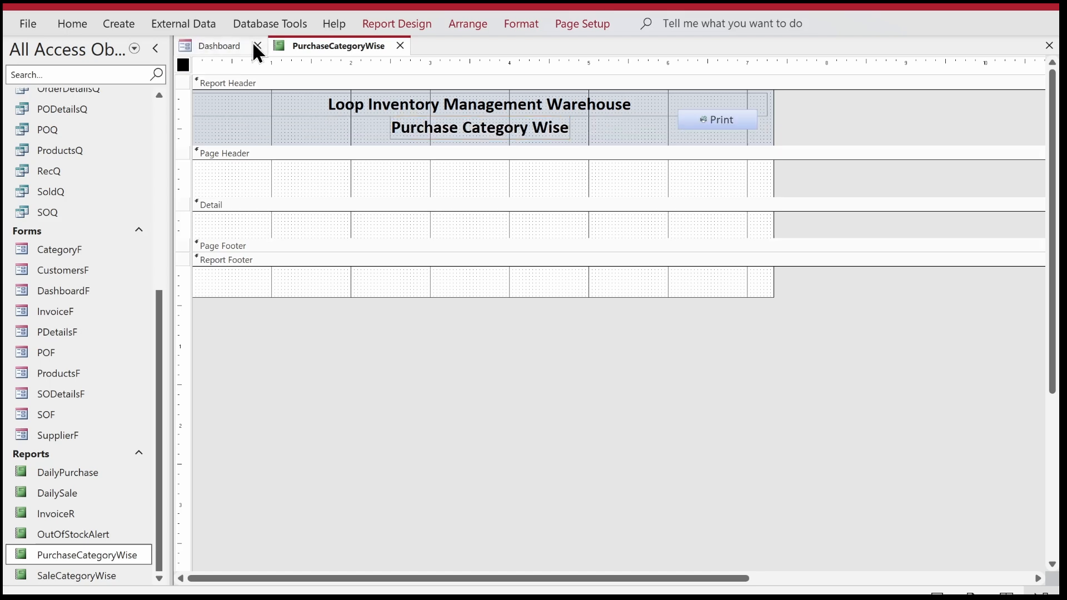
left_click(411, 23)
left_click(889, 63)
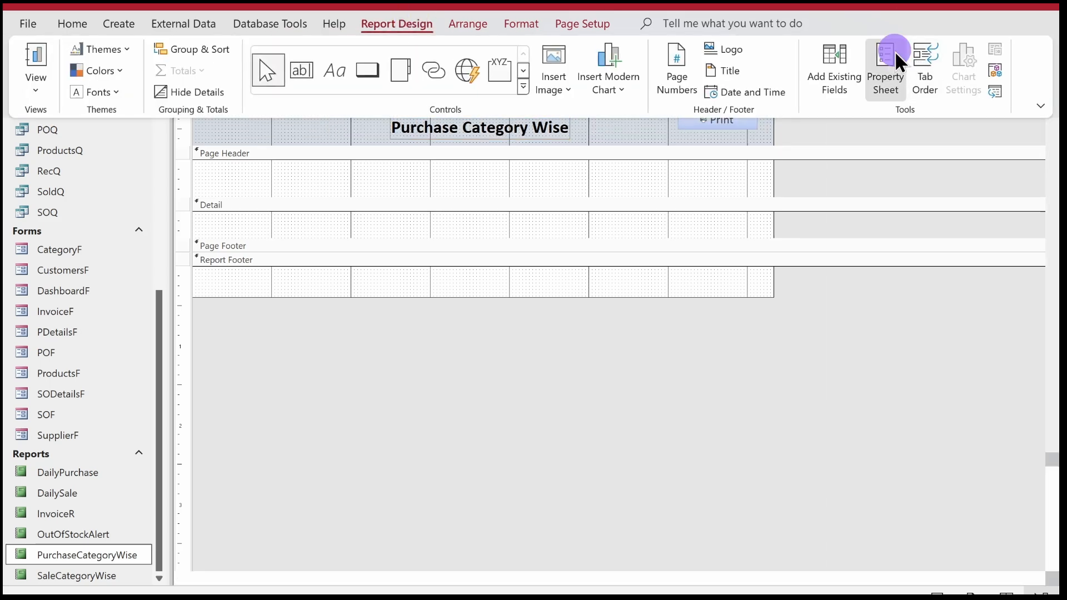
left_click(895, 123)
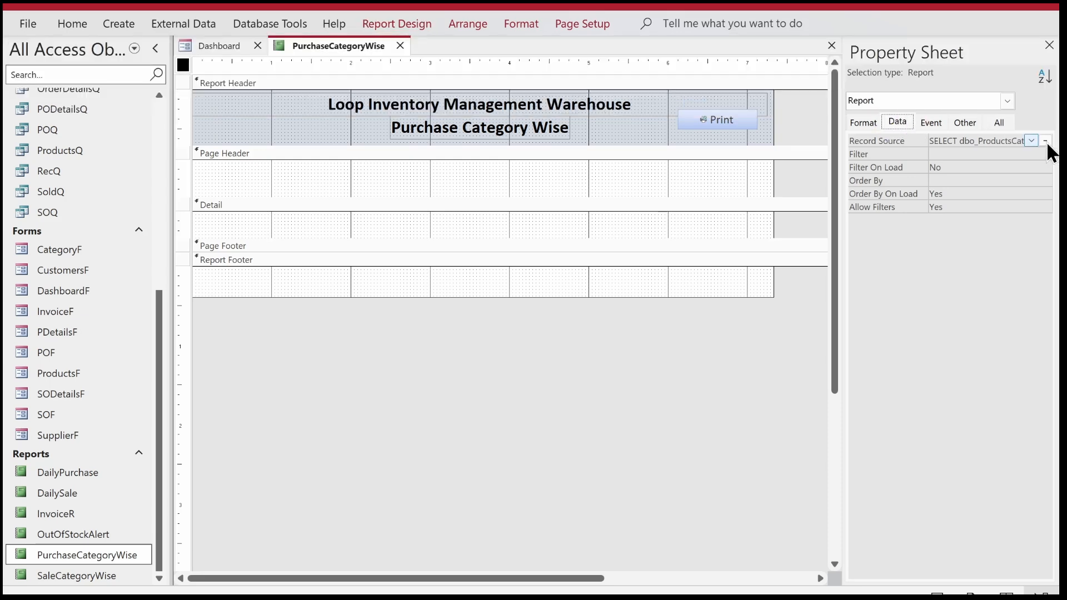
left_click(977, 145)
key("ctrl+a")
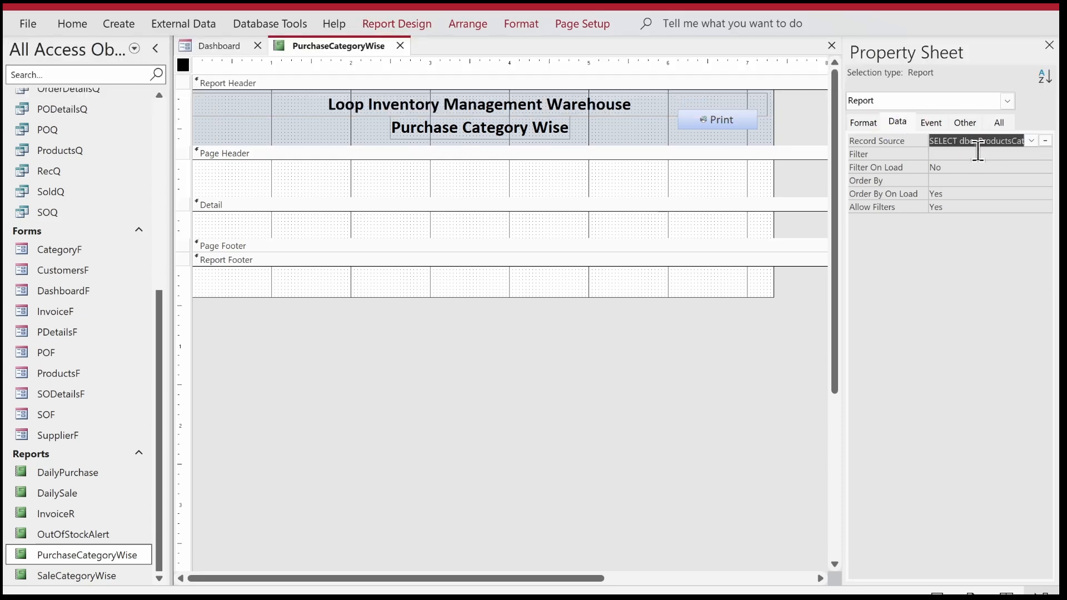
key("Delete")
left_click(1045, 140)
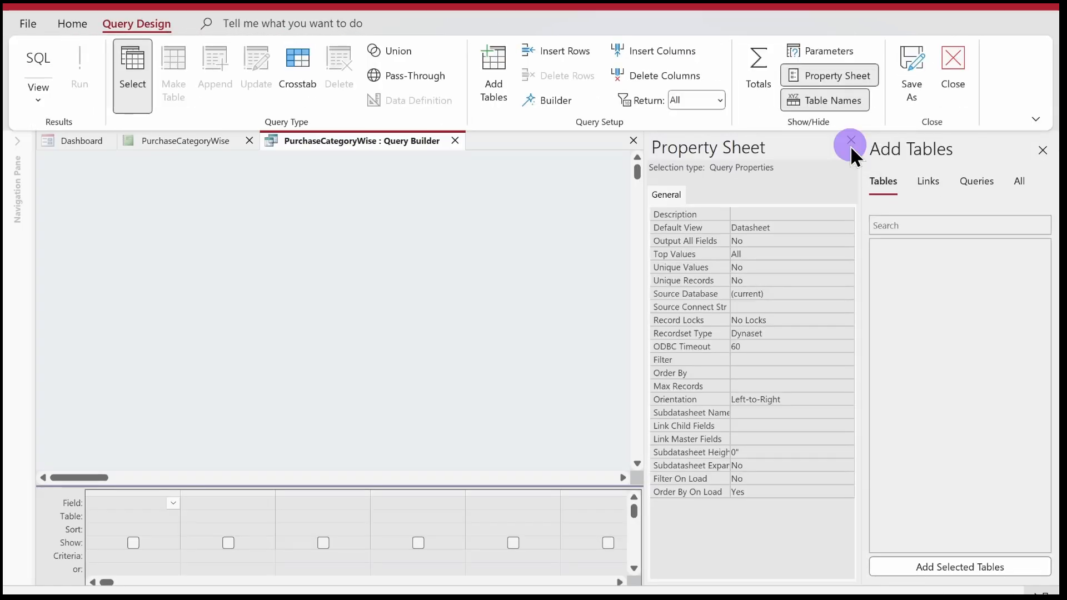
left_click(851, 140)
Add the linked tables dbo_ProductsCategory and dbo_Products to the query and include the CategoryID and Category fields from dbo_ProductsCategory.
left_click(928, 181)
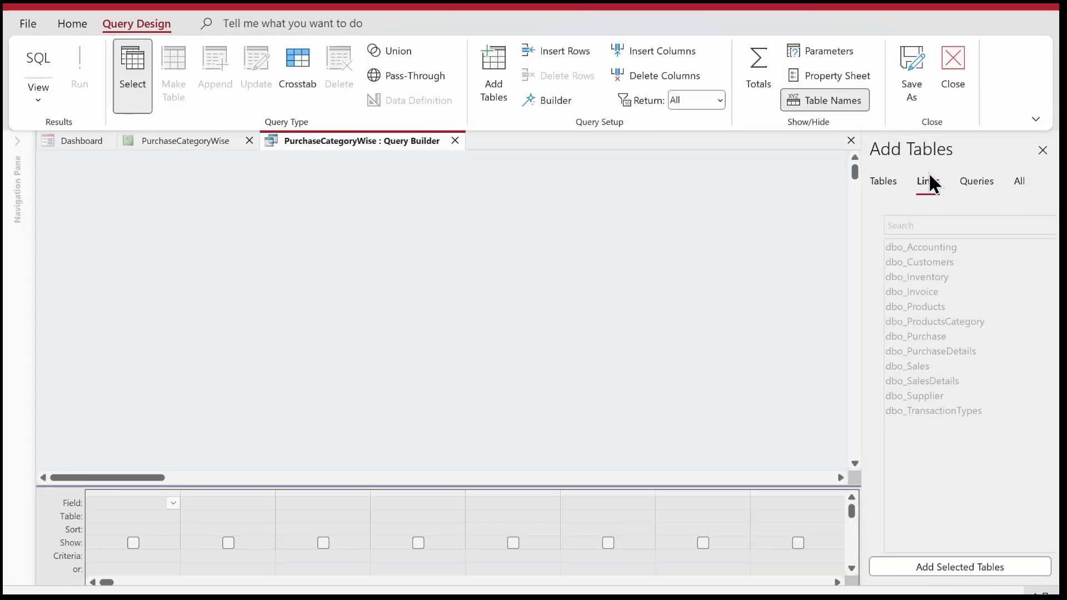
left_click(926, 322)
double_click(925, 321)
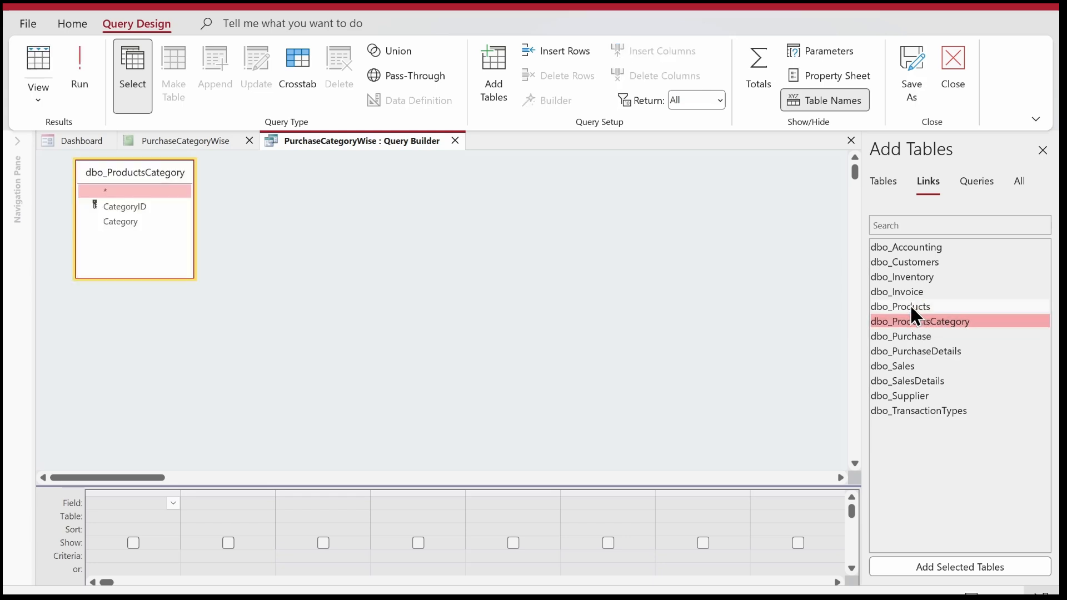
double_click(908, 305)
double_click(118, 205)
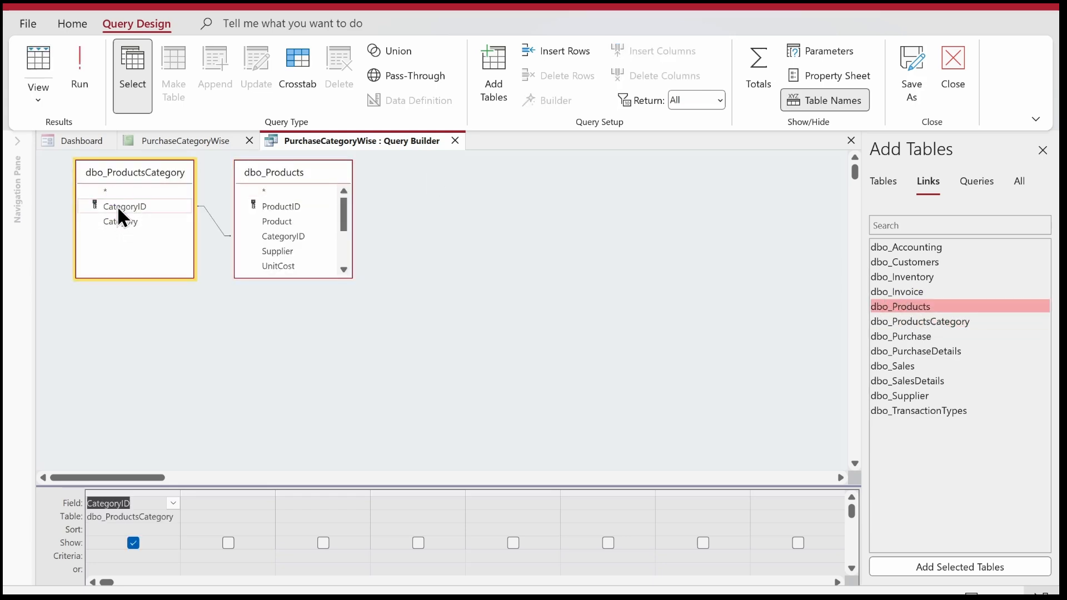
double_click(114, 221)
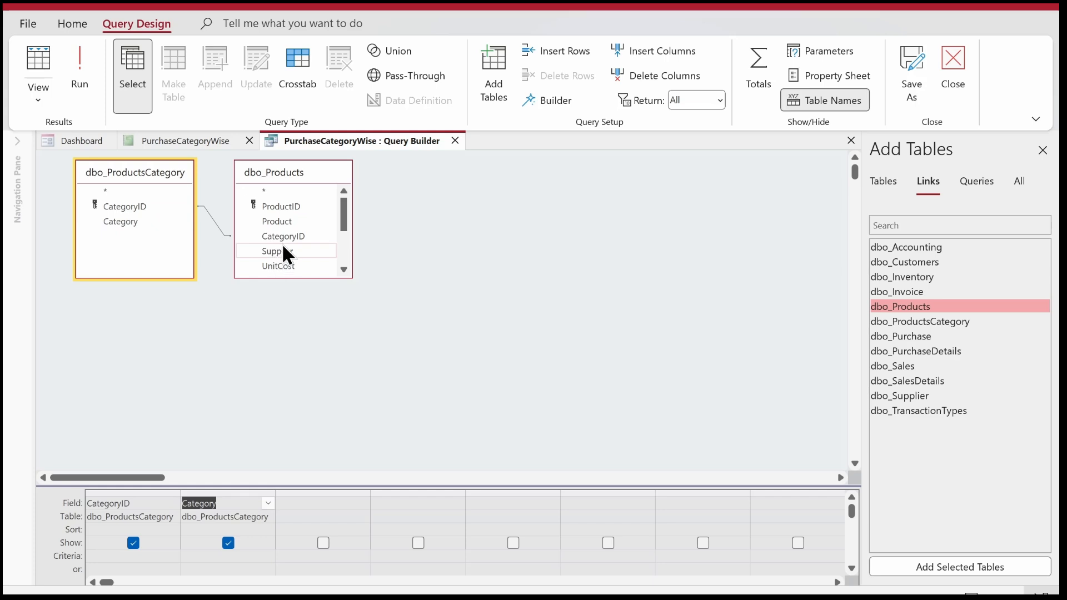
Enlarge the dbo_Products field list to show all its fields and add the dbo_Purchase and dbo_PurchaseDetails tables to the query.
left_click(268, 276)
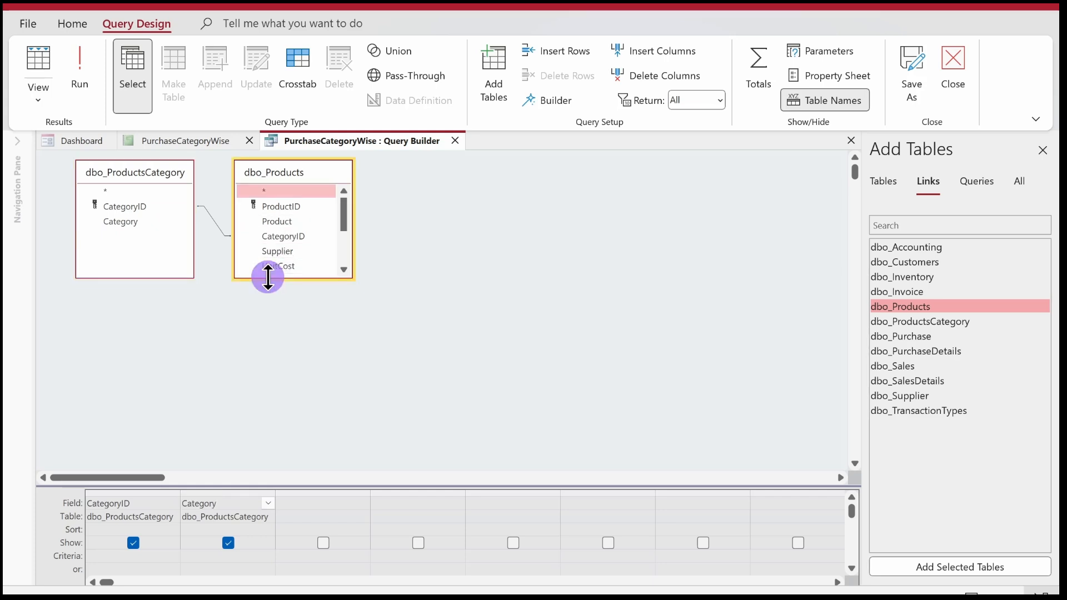
left_click_drag(268, 276, 270, 368)
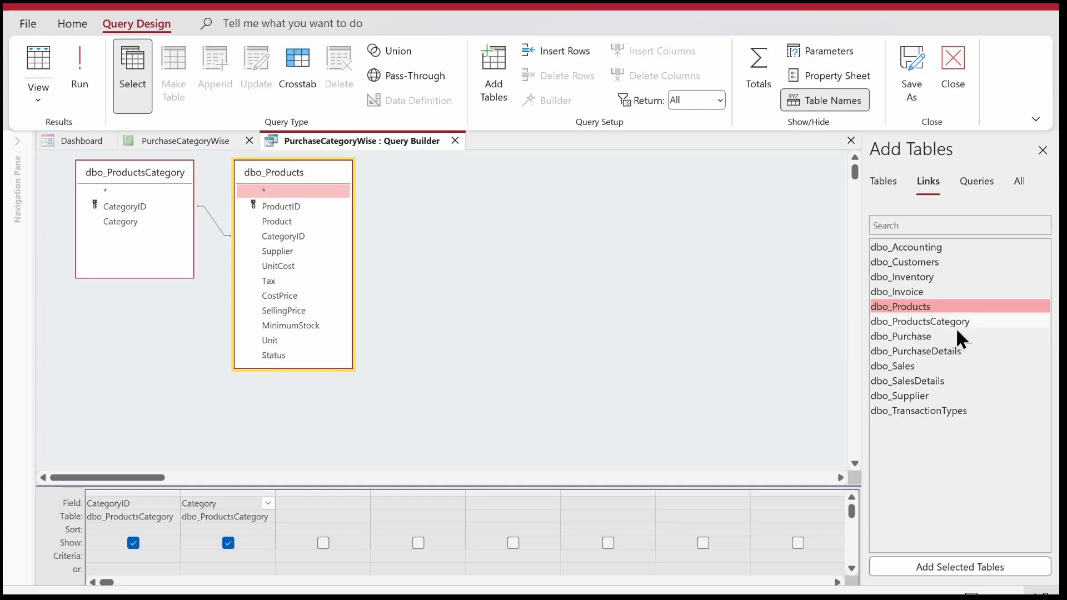
double_click(926, 339)
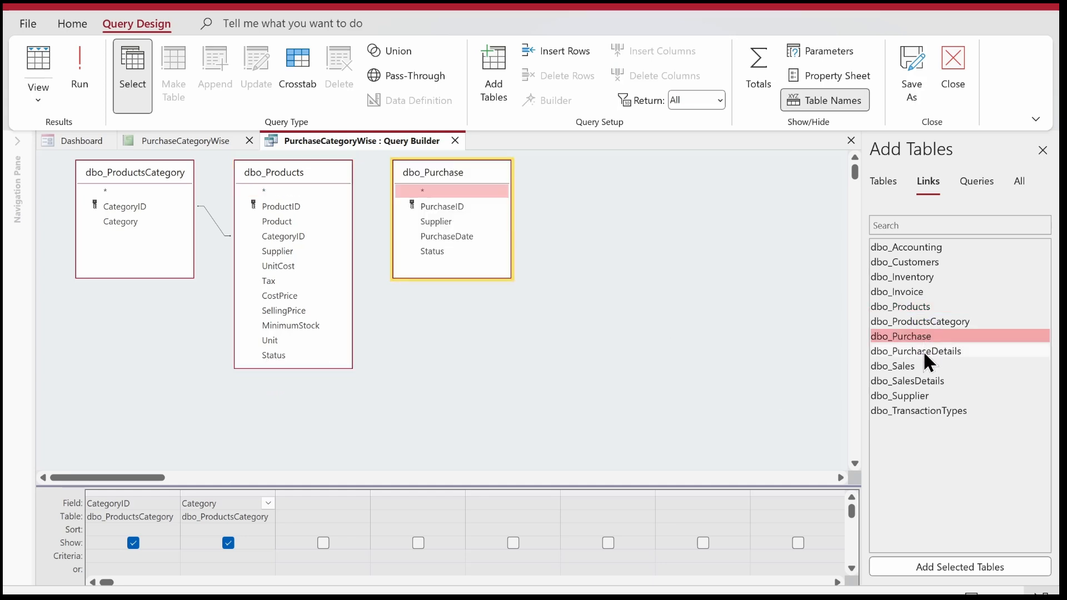
left_click(924, 350)
double_click(923, 351)
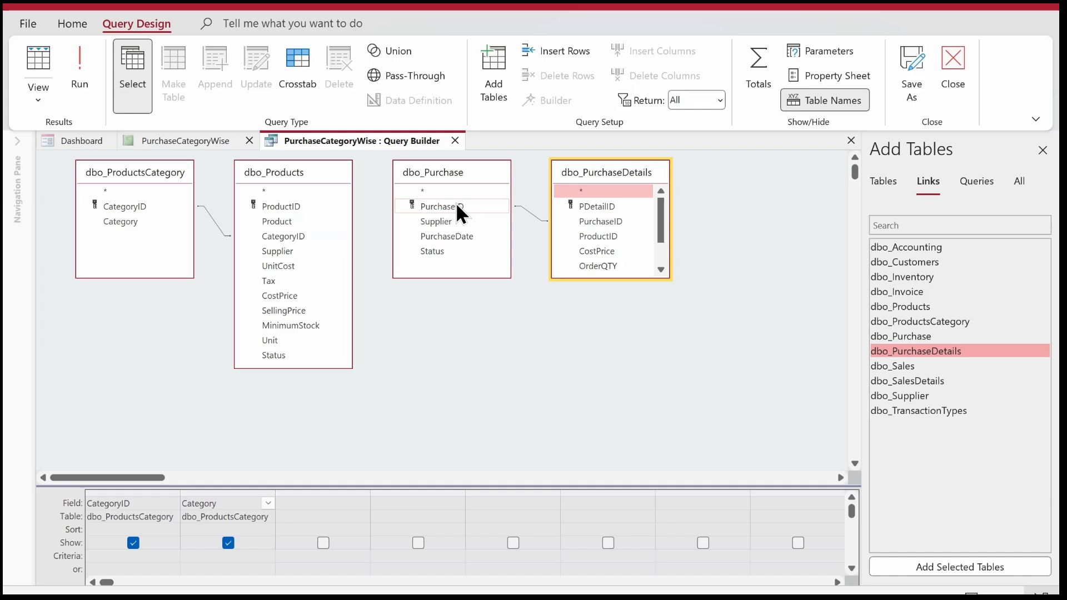
Join dbo_PurchaseDetails to dbo_Products on ProductID, and place an enlarged dbo_PurchaseDetails field list between dbo_Products and dbo_Purchase.
left_click(613, 235)
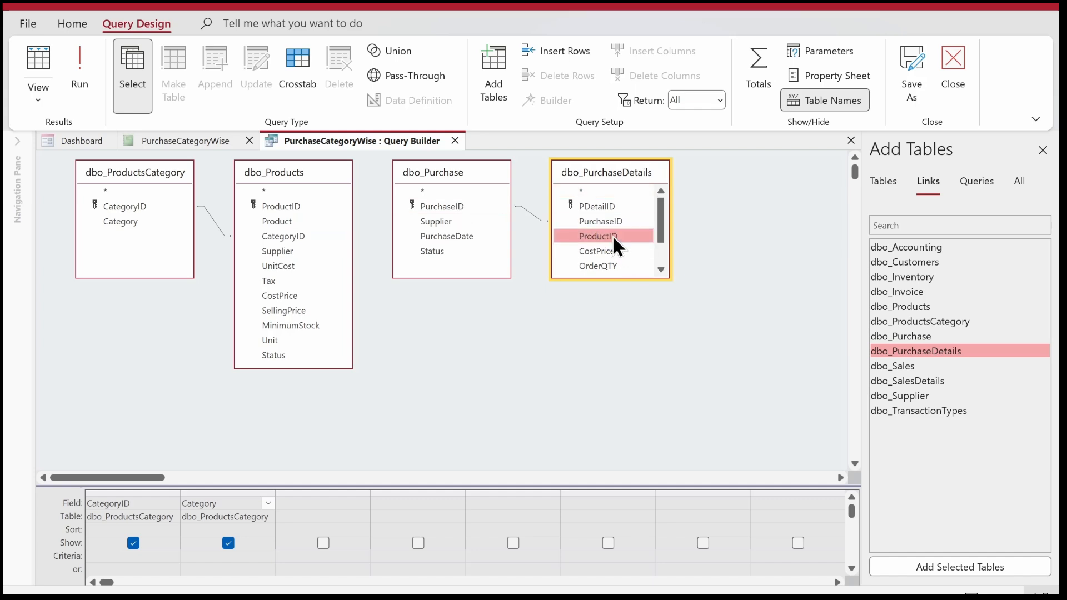
left_click_drag(613, 235, 288, 208)
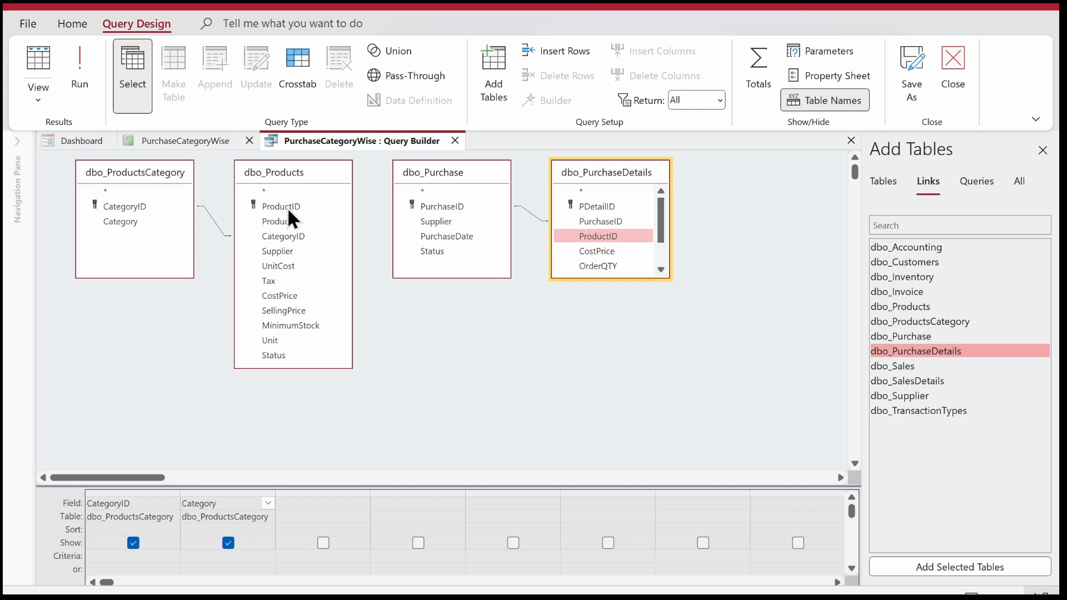
left_click_drag(445, 171, 734, 202)
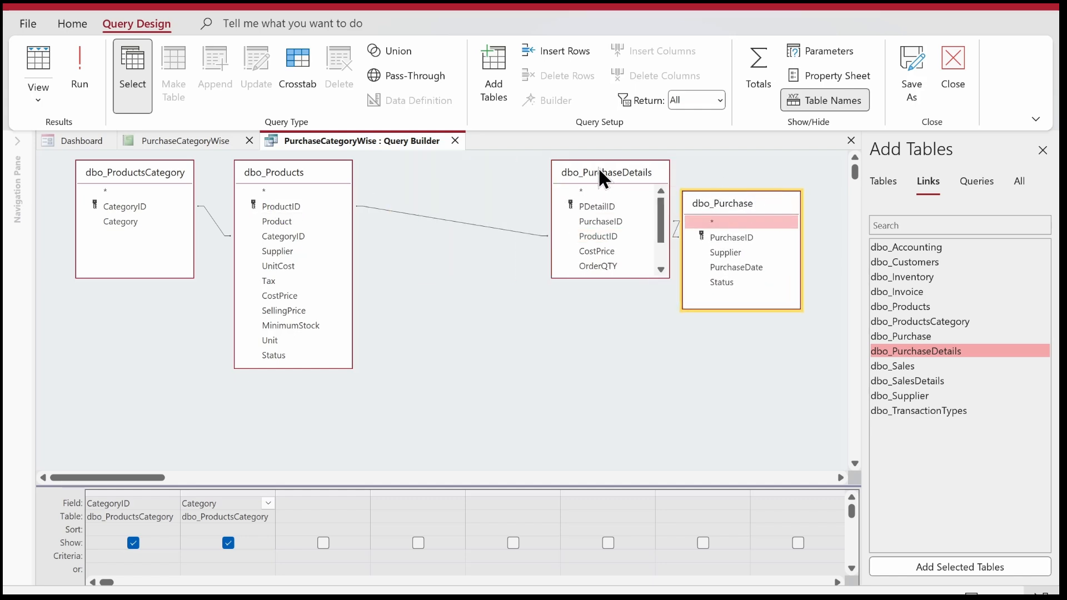
left_click_drag(599, 171, 524, 203)
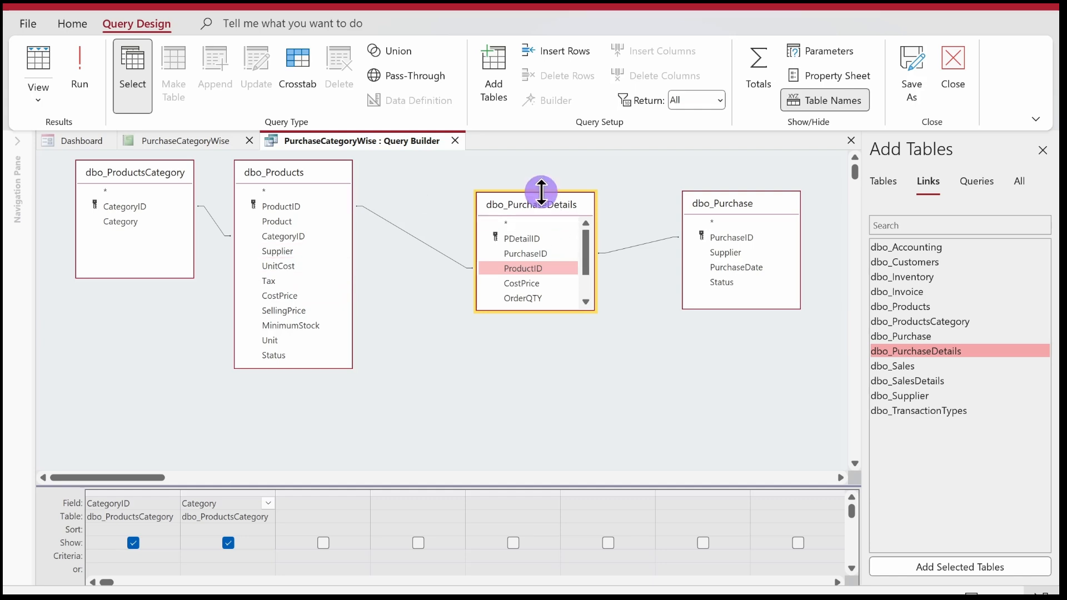
left_click_drag(543, 192, 541, 150)
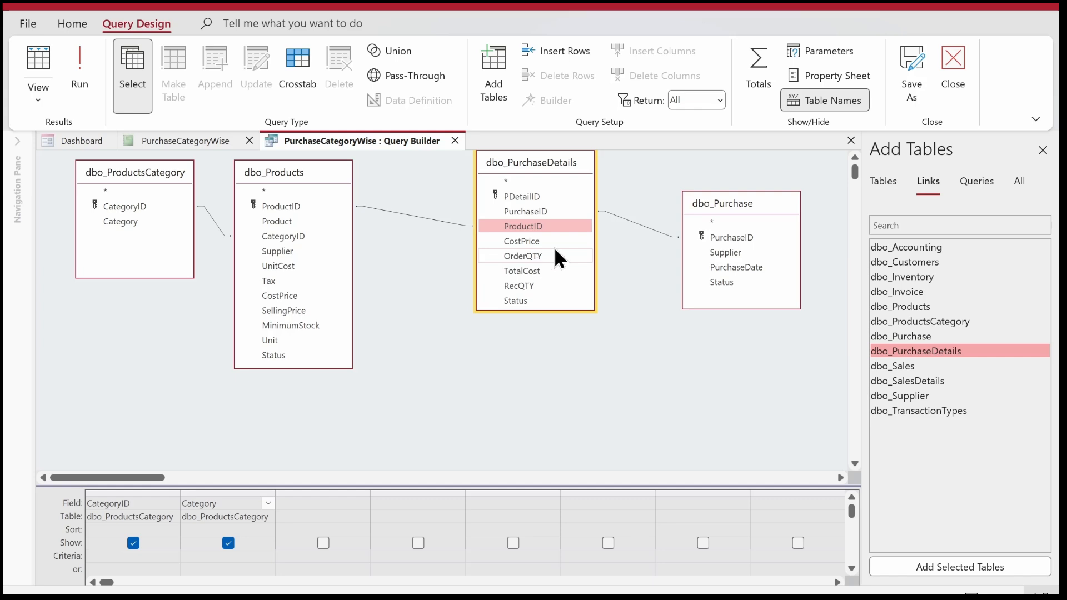
Add PurchaseDate from dbo_Purchase and CostPrice, OrderQTY, RecQTY and TotalCost from dbo_PurchaseDetails to the query grid.
double_click(735, 267)
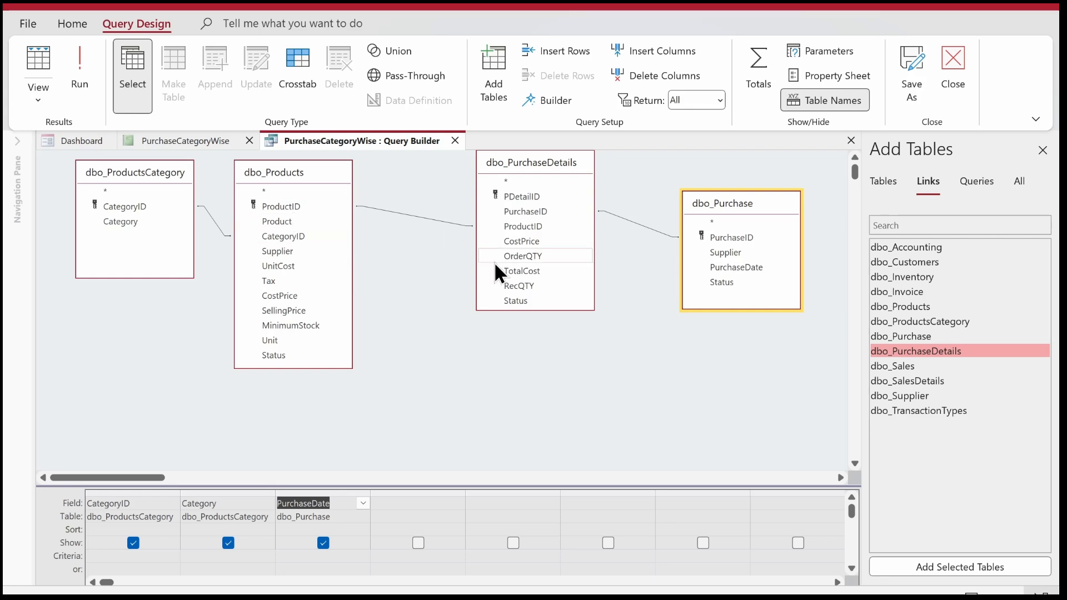
double_click(531, 239)
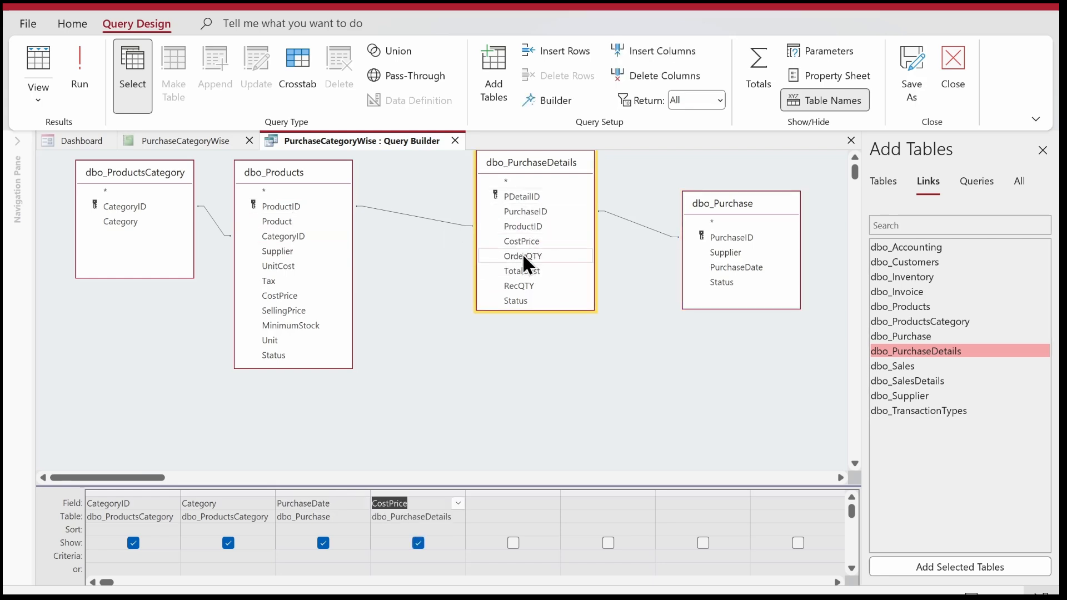
double_click(523, 254)
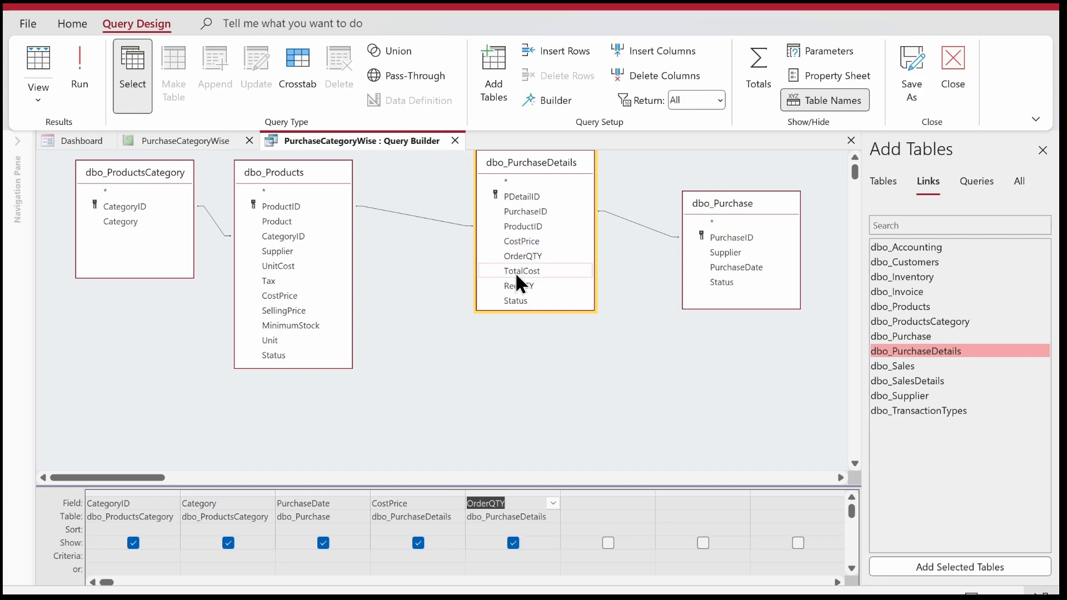
double_click(515, 284)
double_click(521, 270)
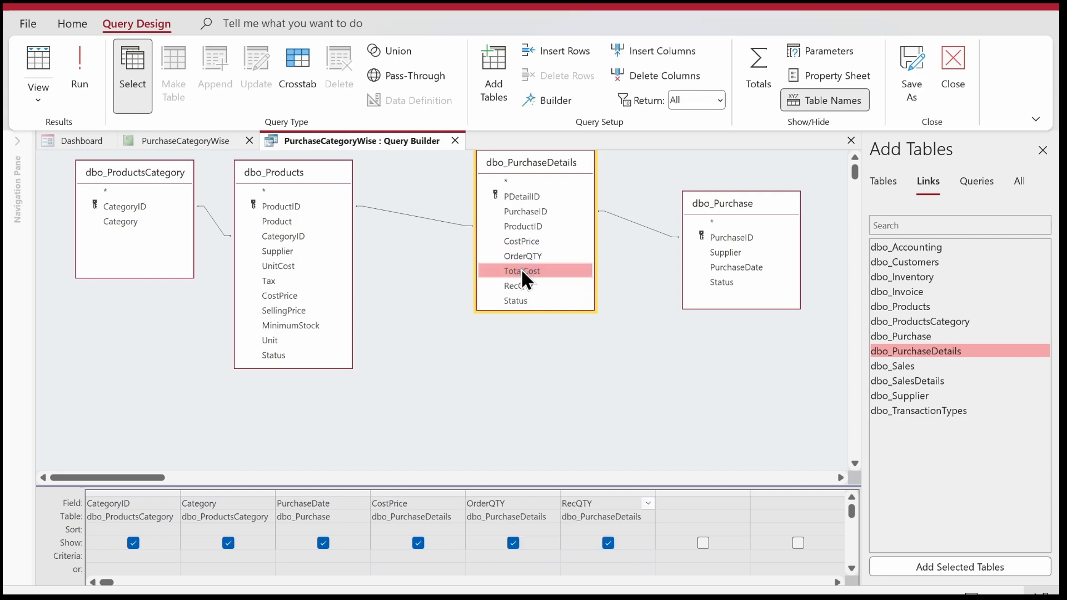
Run the query to check its records, and return to its design.
left_click(75, 78)
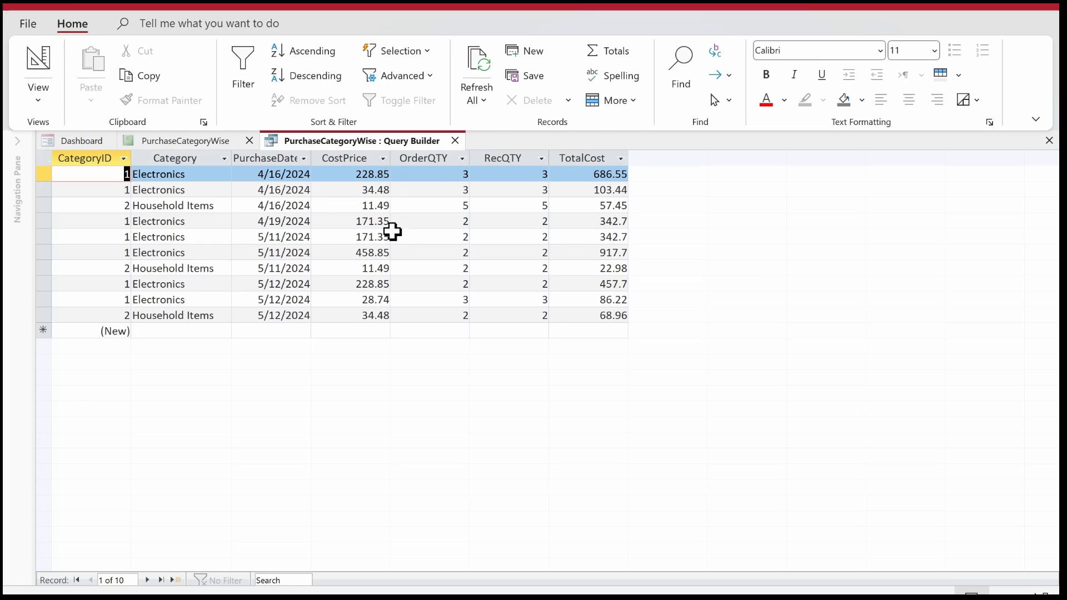
right_click(361, 140)
left_click(392, 224)
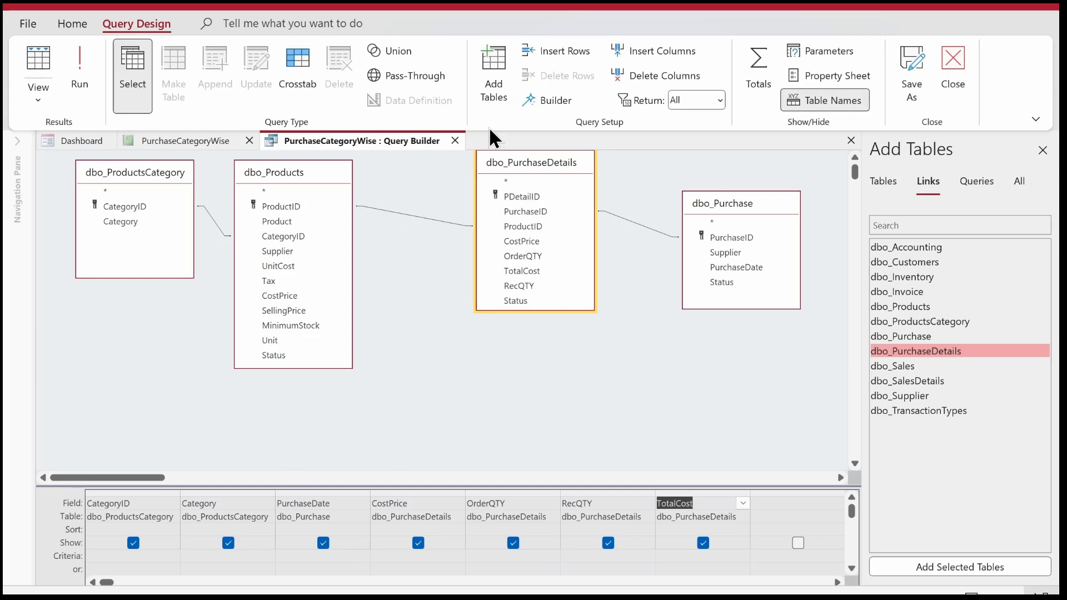
Turn on totals for the query and set CostPrice, OrderQTY, RecQTY and TotalCost to Sum.
left_click(759, 58)
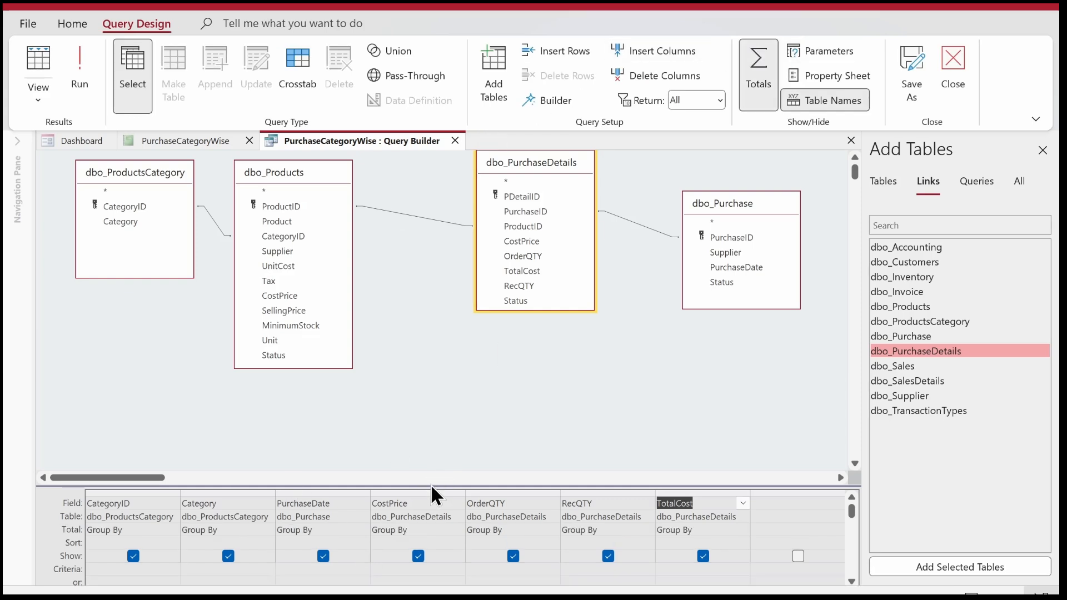
left_click(432, 478)
left_click(445, 388)
left_click(134, 478)
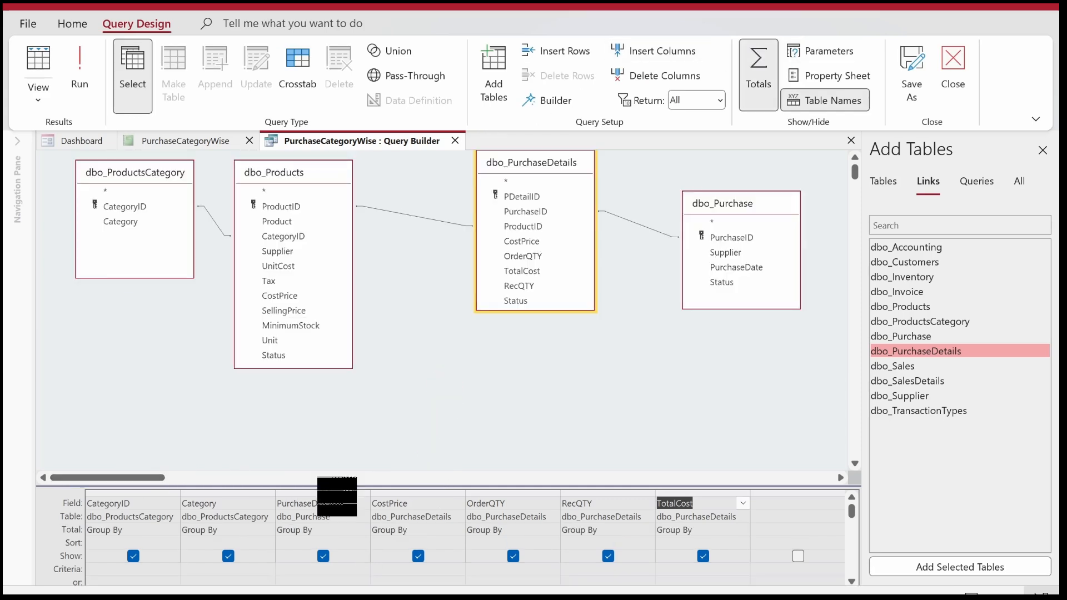
left_click_drag(329, 486, 324, 429)
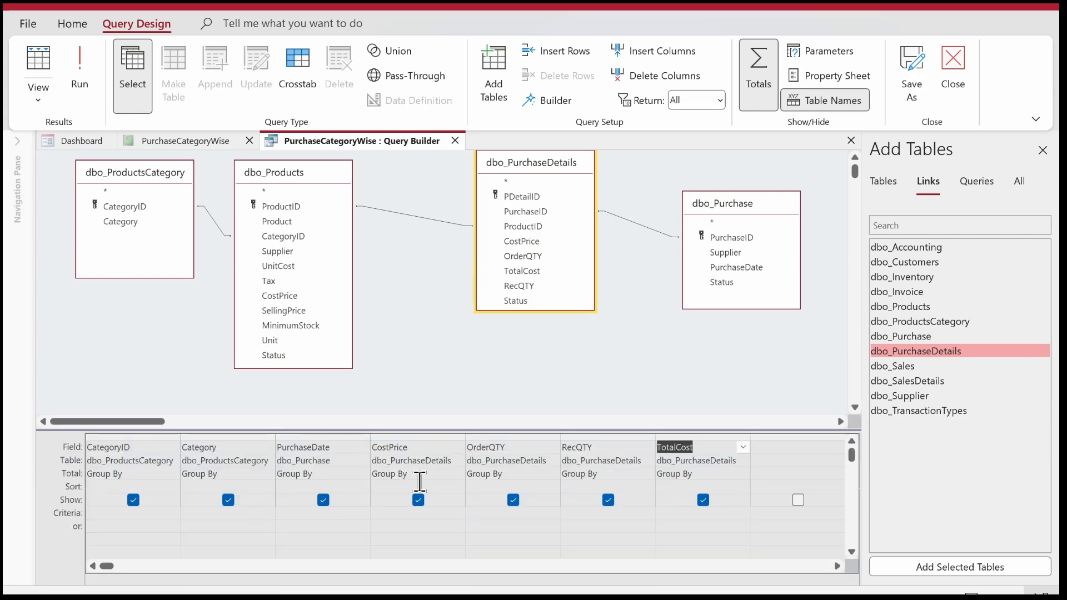
left_click_drag(423, 476, 314, 473)
type("Sum")
key("Tab")
type("Sum")
key("Tab")
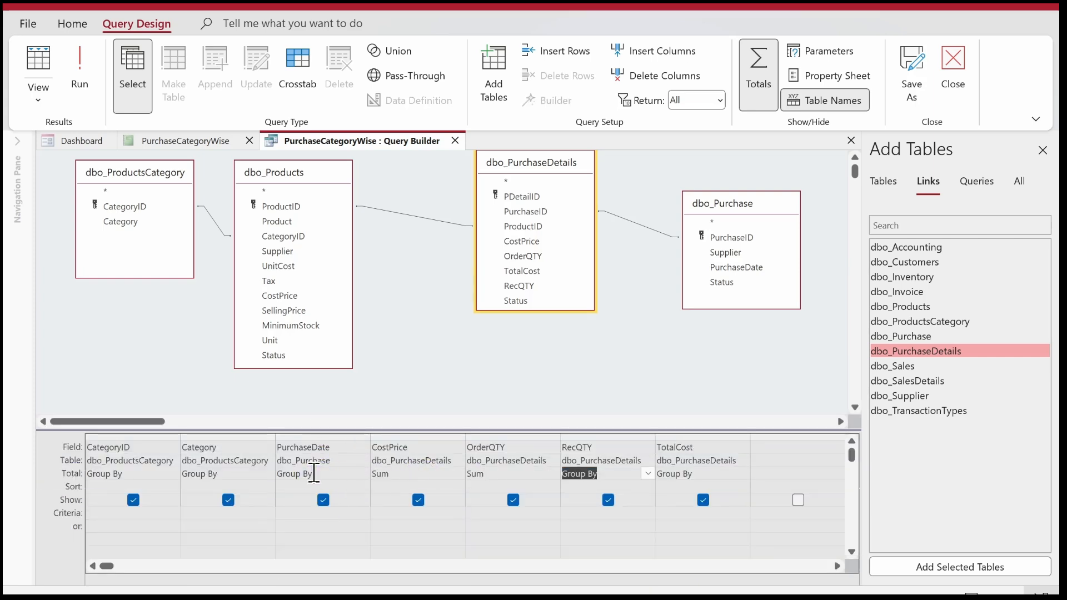
type("Sum")
key("Tab")
type("Sum")
key("Tab")
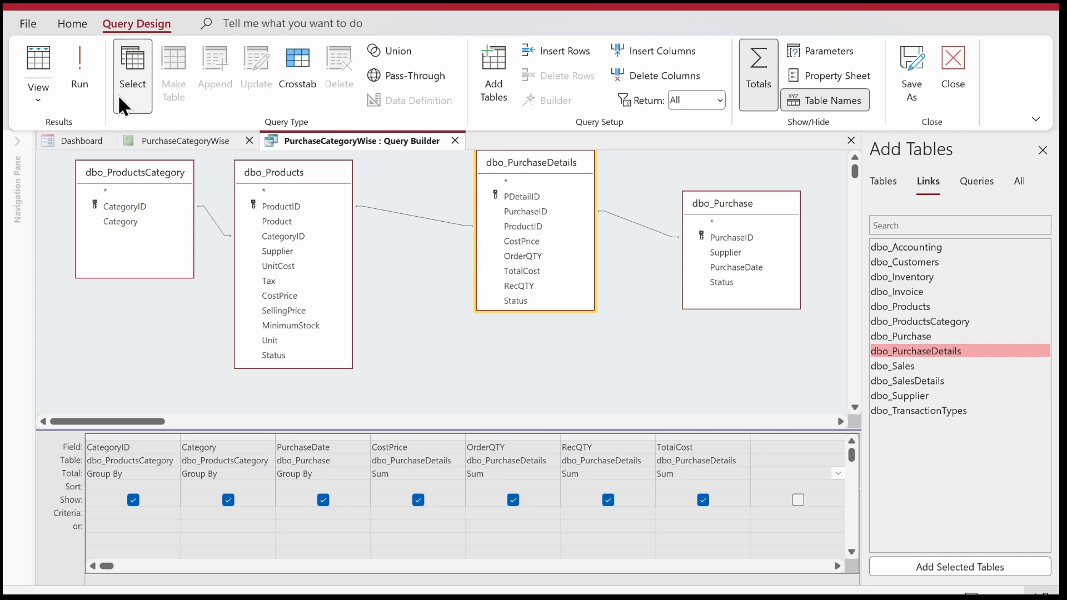
Run the totals query to check its results, and close the query builder, saving the SQL statement to the report's Record Source.
left_click(95, 79)
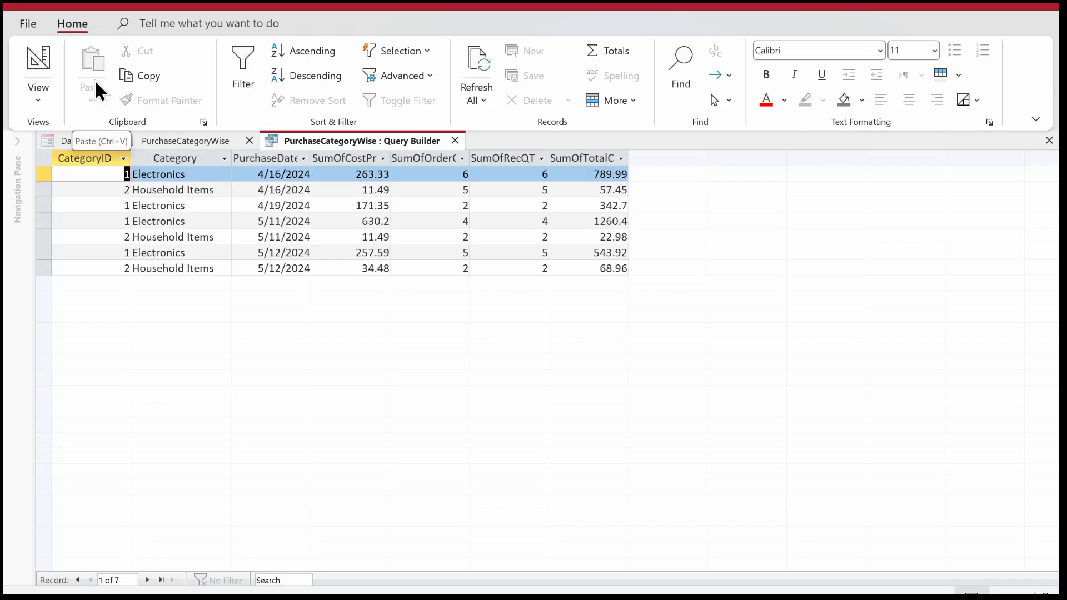
left_click(245, 177)
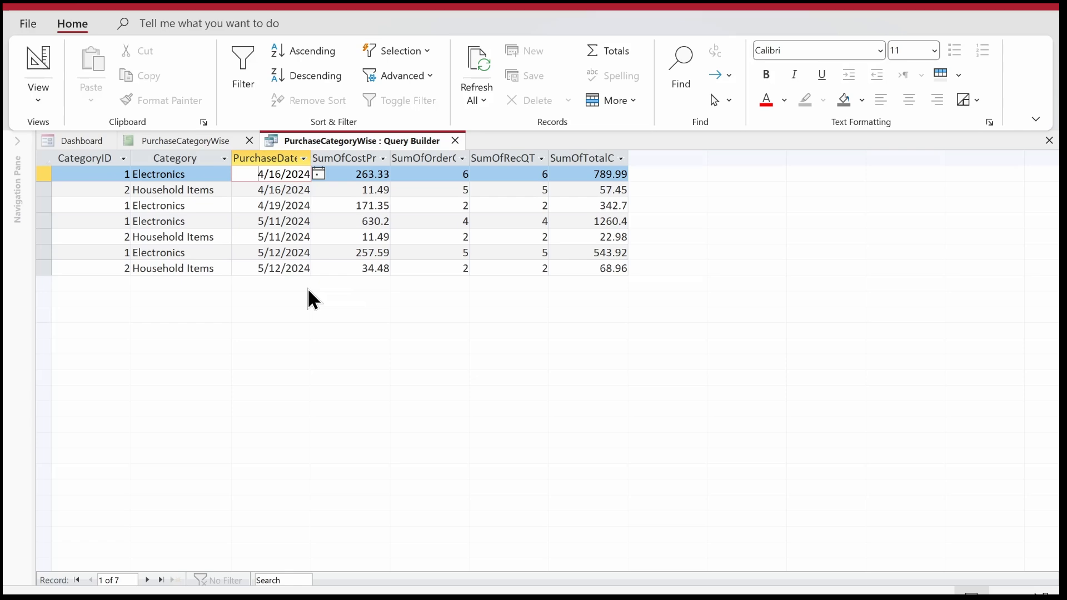
left_click(451, 138)
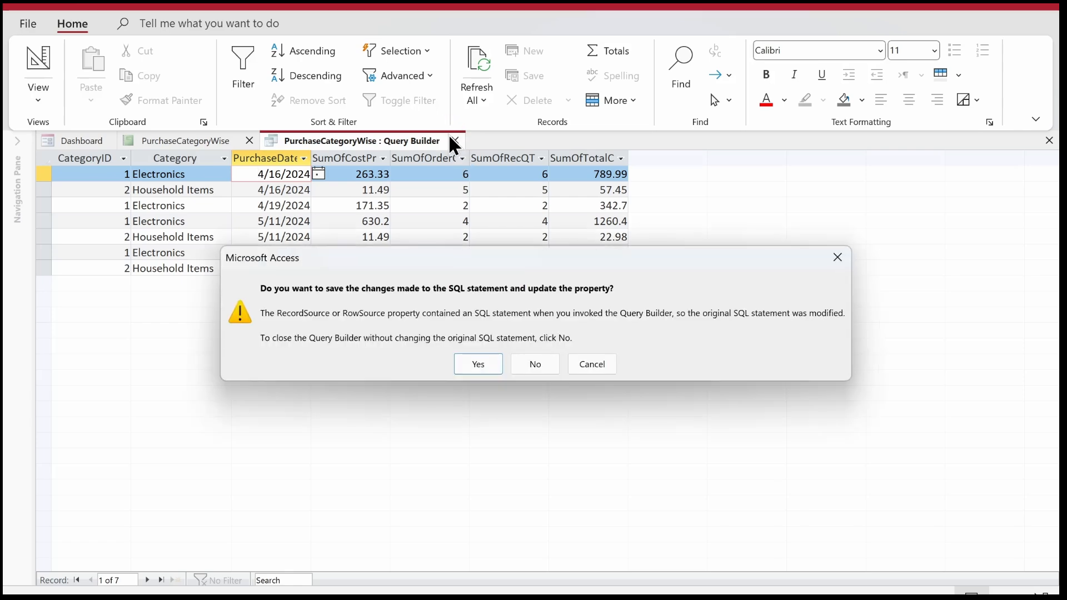
key("Return")
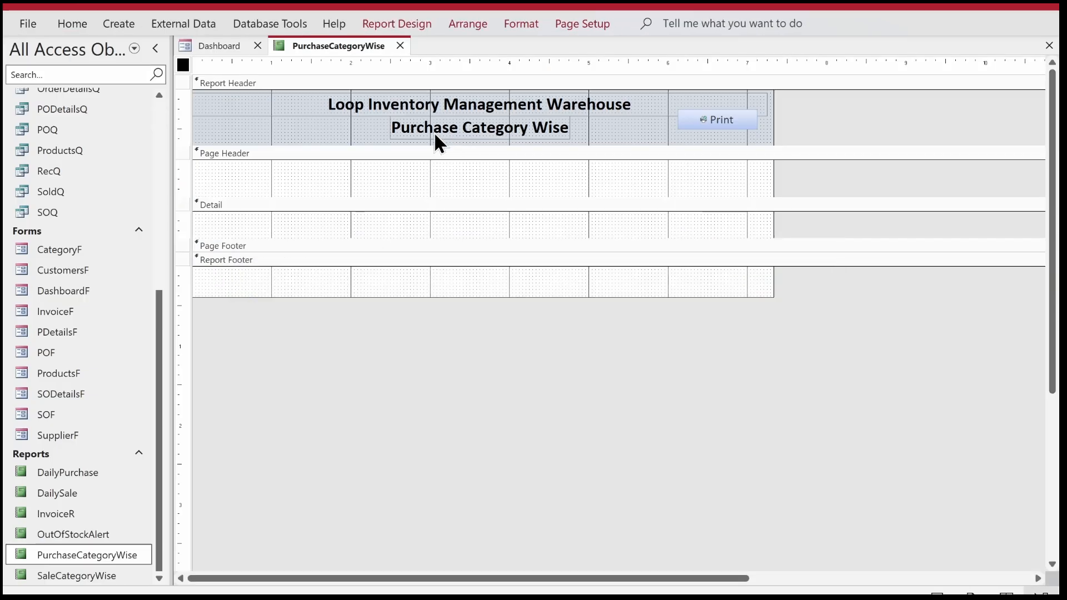
Place all available fields, from CategoryID to SumOfTotalCost, in the report's Detail section.
left_click(401, 23)
left_click(836, 64)
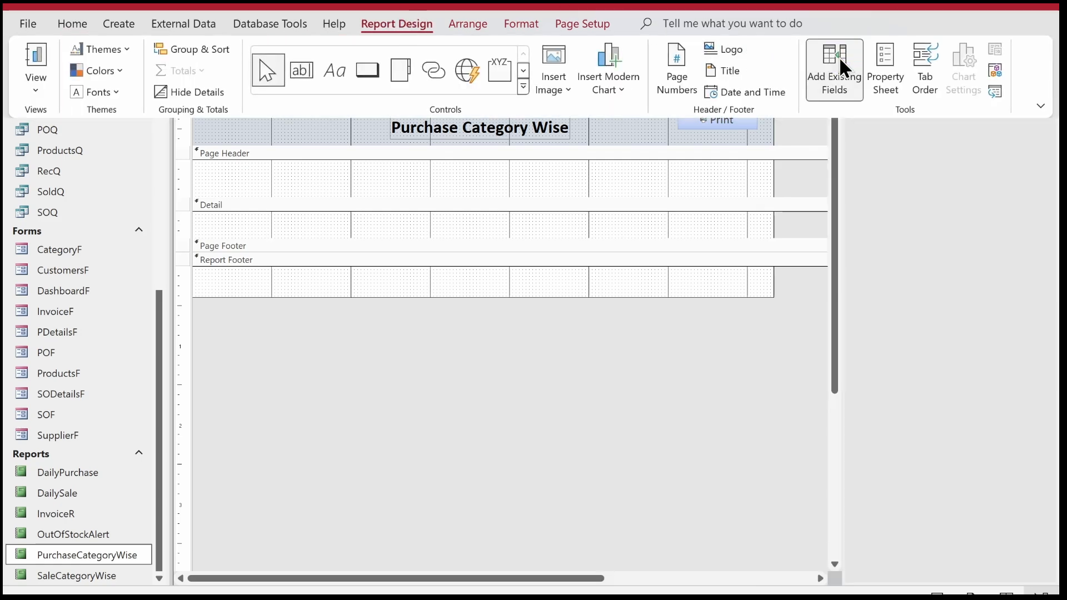
left_click(876, 147)
left_click(886, 114)
key("ctrl+a")
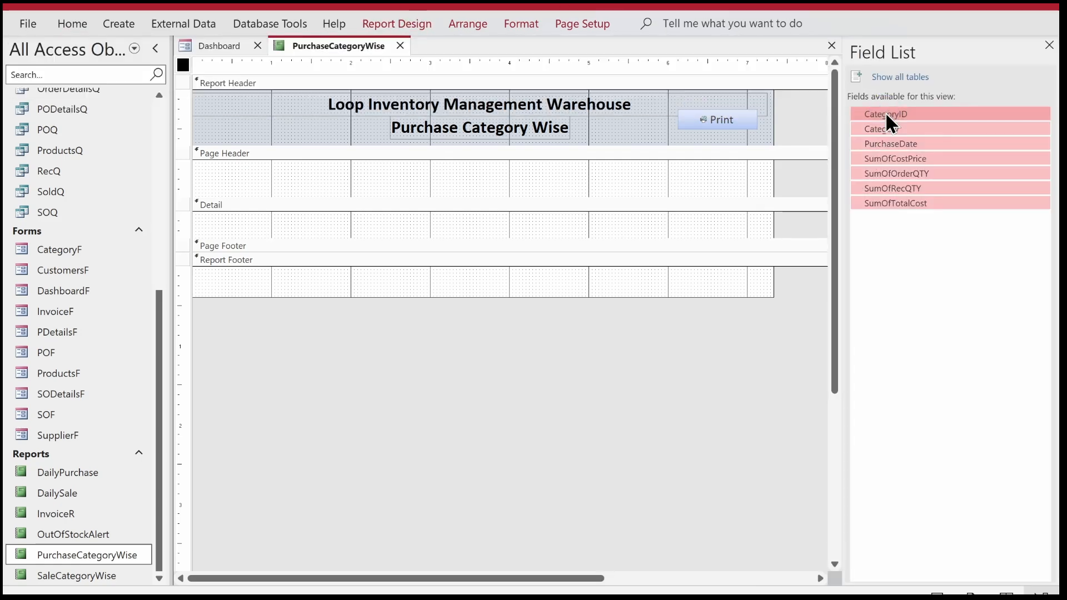
left_click_drag(887, 115, 407, 217)
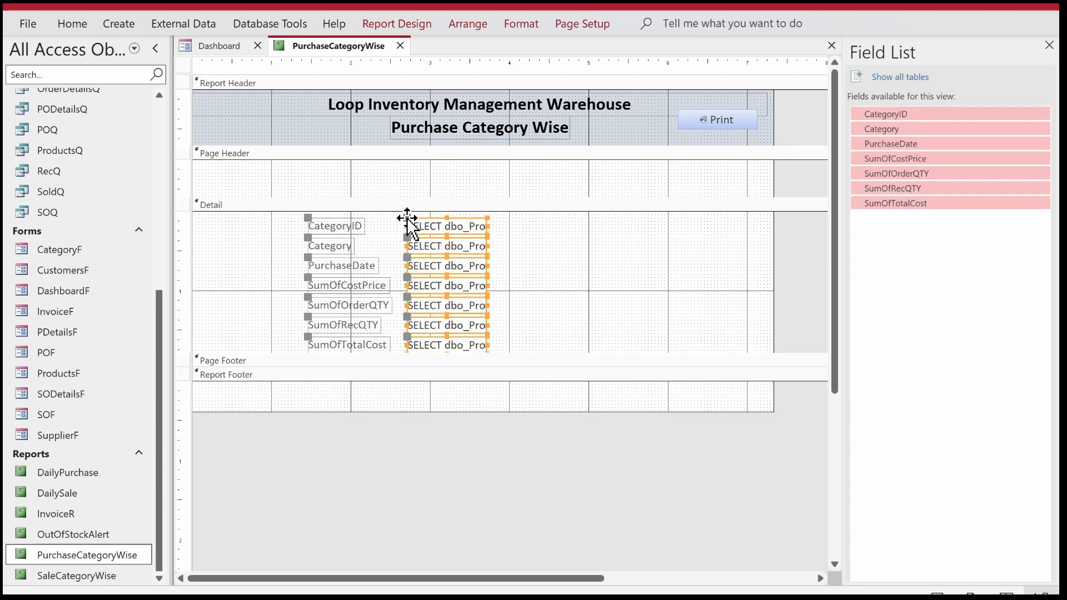
key("Delete")
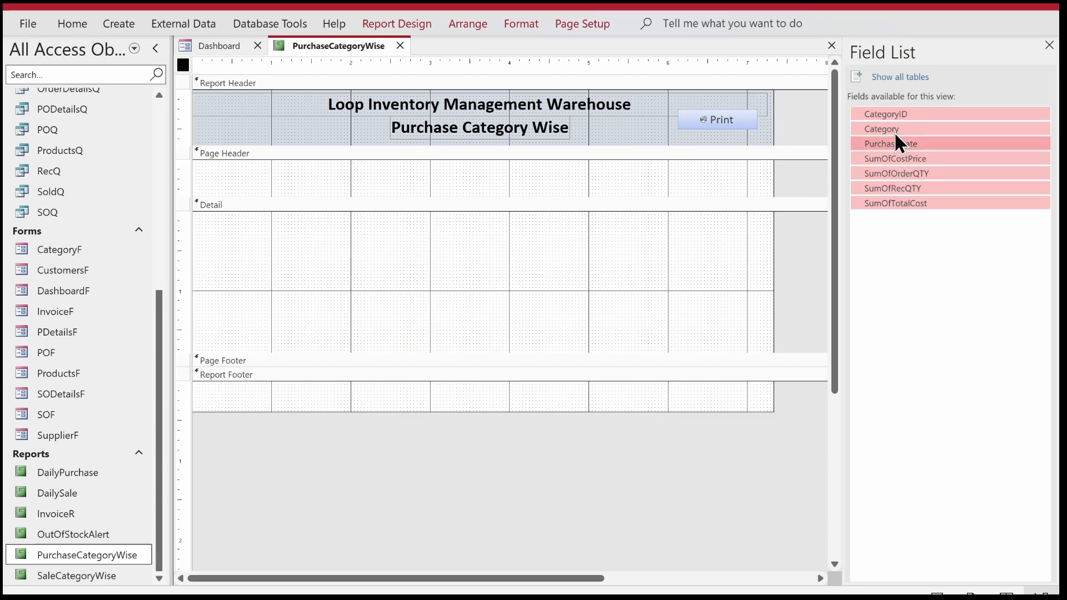
left_click_drag(885, 113, 479, 240)
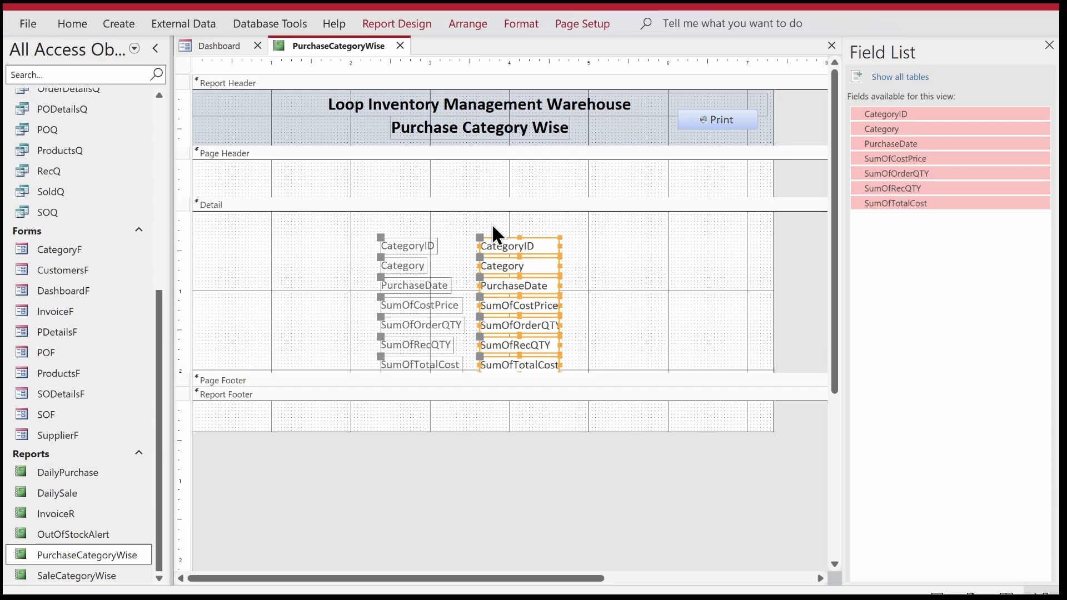
Group the report on CategoryID.
left_click(384, 25)
left_click(231, 51)
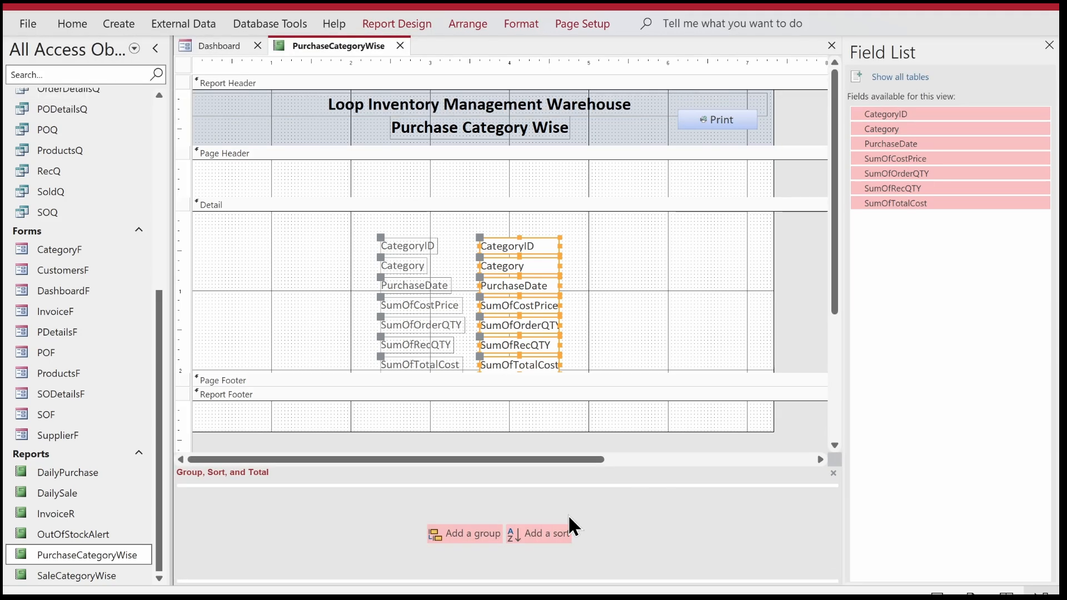
left_click(471, 533)
left_click(361, 448)
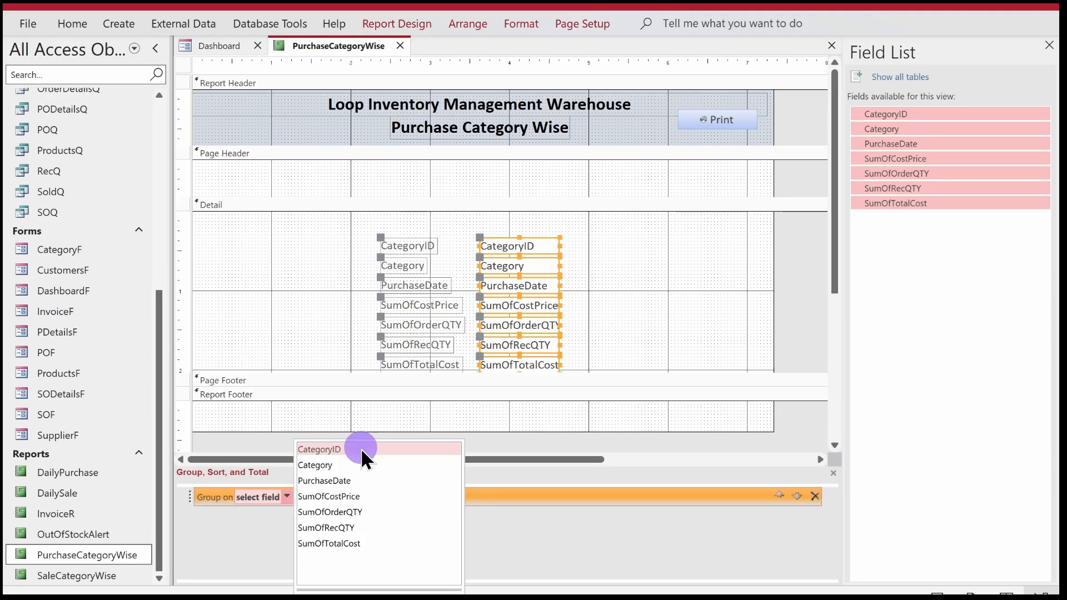
Move the CategoryID text box into the CategoryID Header section and delete its label.
left_click(601, 272)
left_click_drag(602, 272, 440, 221)
left_click(402, 221)
left_click(423, 222)
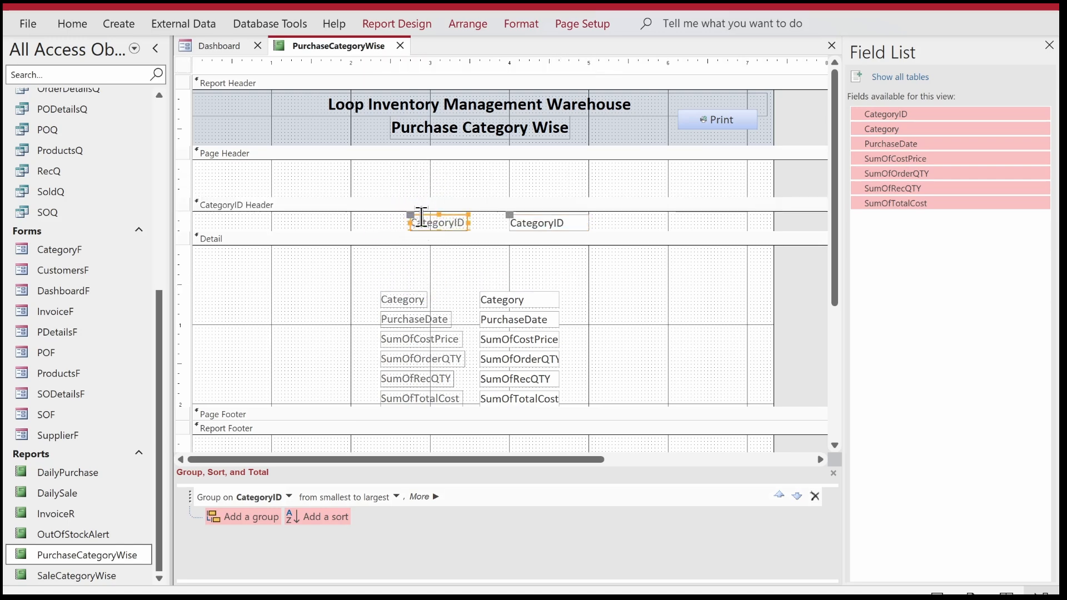
key("Delete")
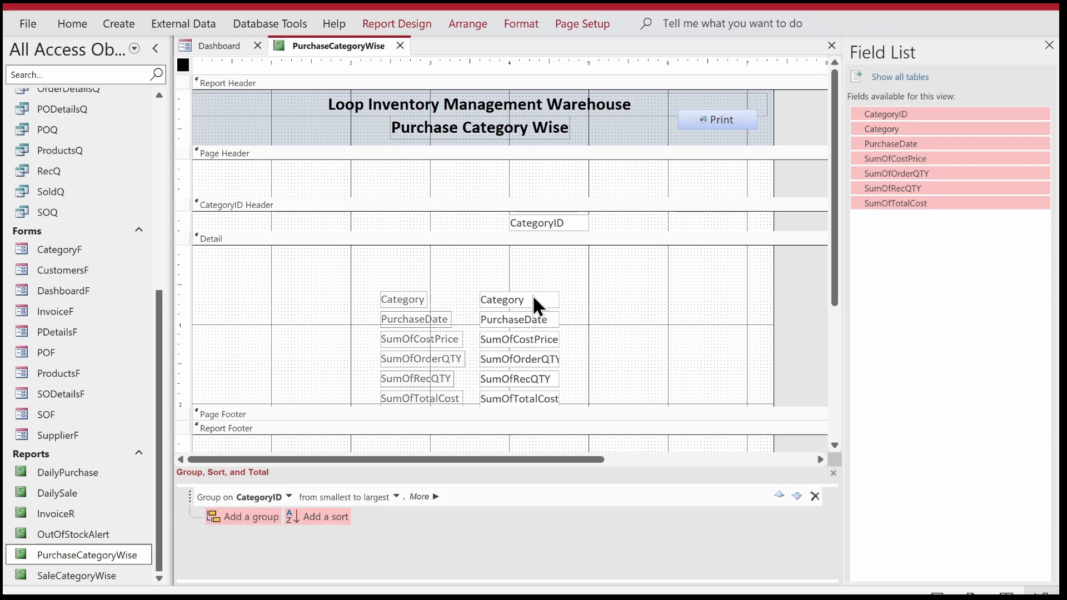
Move the Category text box into the CategoryID Header section, delete its label, and place it near the section's left edge.
left_click_drag(533, 298, 411, 218)
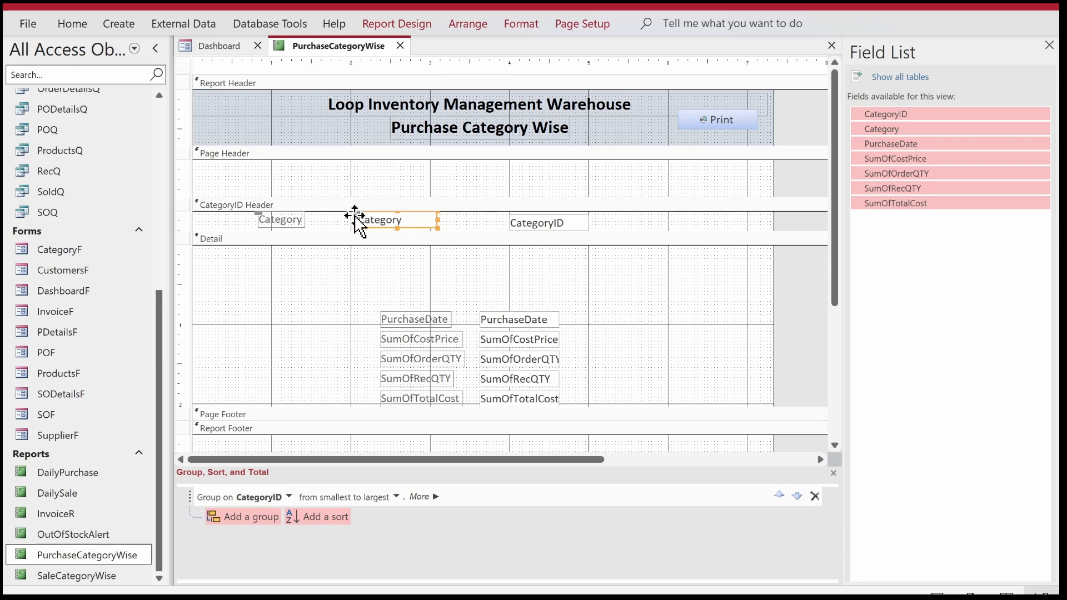
double_click(294, 218)
key("Delete")
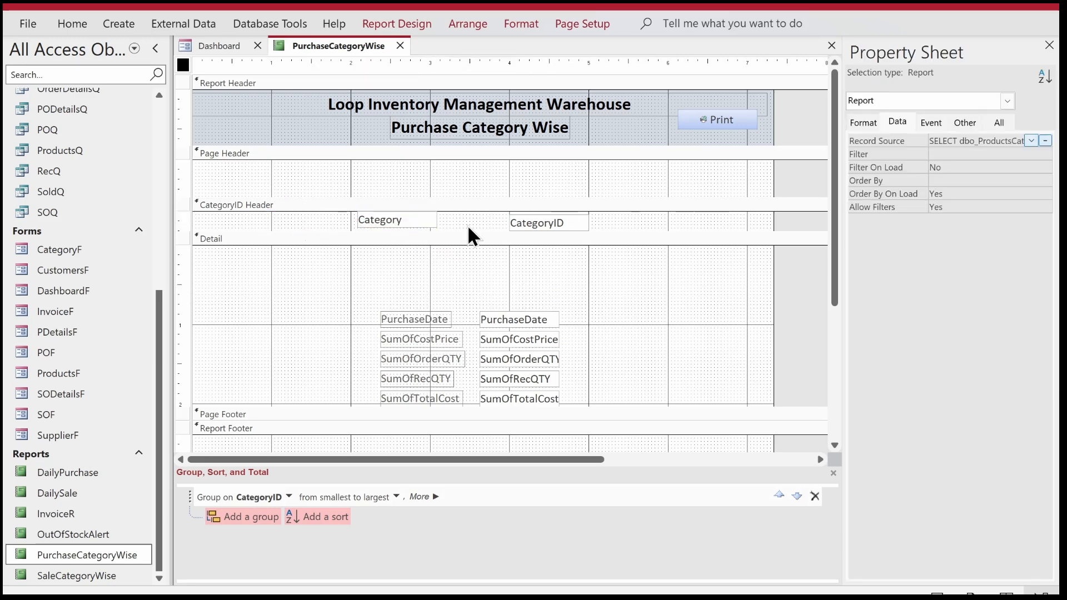
left_click(254, 216)
left_click_drag(254, 217, 264, 221)
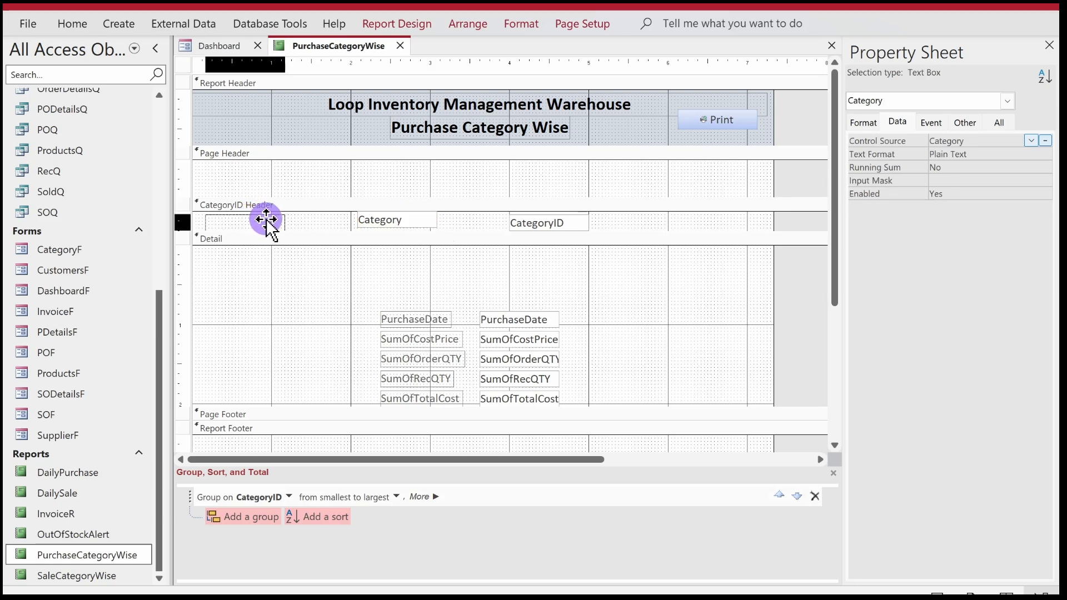
Arrange the PurchaseDate to SumOfTotalCost fields in a tabular layout and shift it left to start just before the 1-inch mark.
left_click_drag(355, 301, 548, 440)
left_click_drag(836, 292, 839, 357)
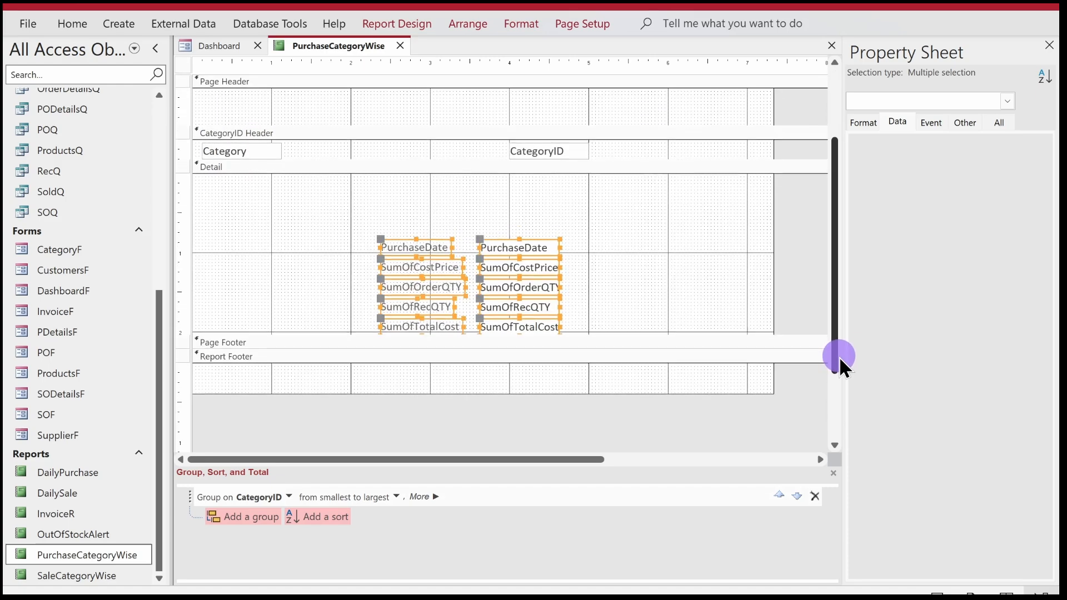
left_click(527, 269)
left_click_drag(527, 269, 516, 230)
right_click(516, 230)
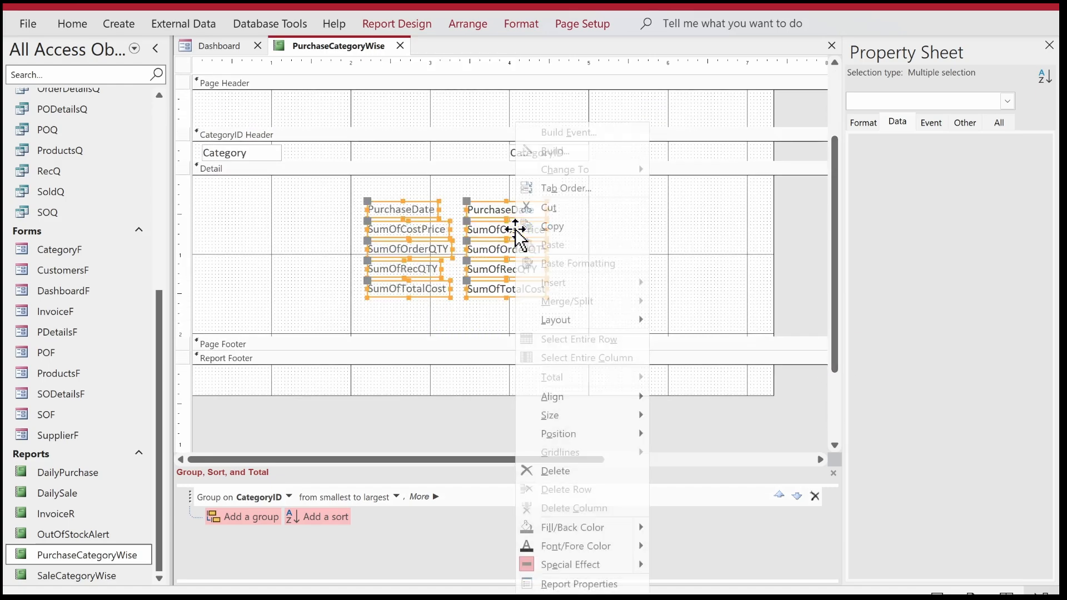
mouse_move(605, 323)
left_click(670, 320)
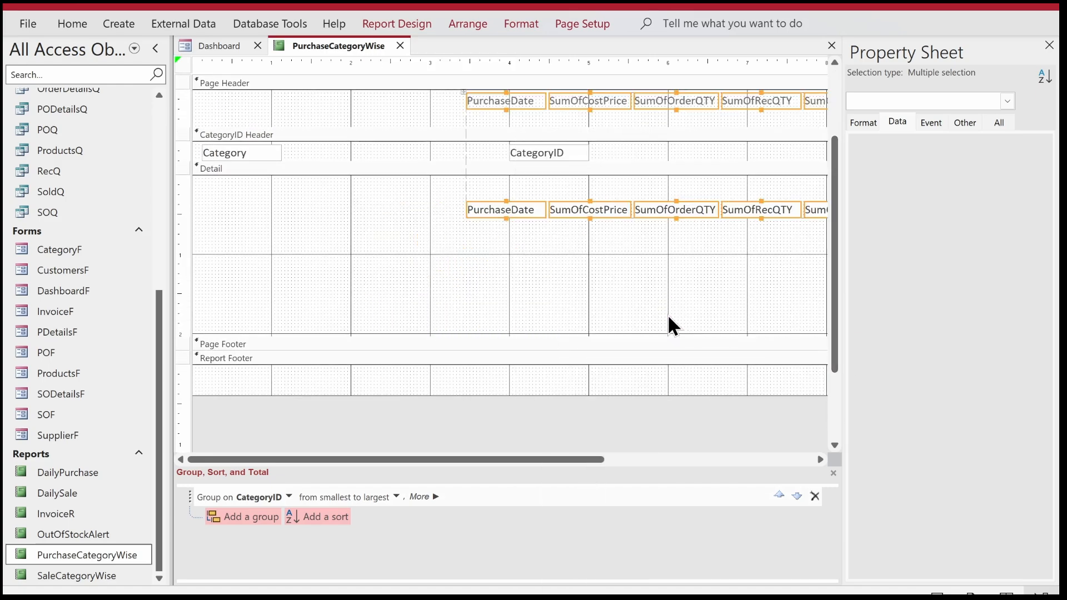
left_click(1050, 44)
left_click_drag(754, 103, 533, 105)
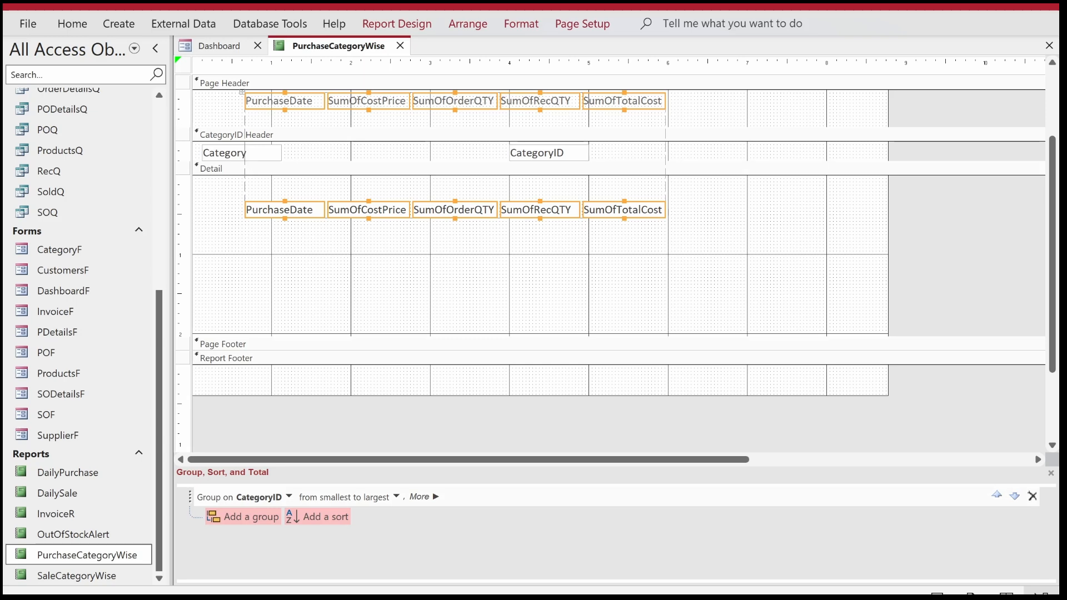
Give the tabular layout's labels and text boxes a transparent outline and a black font color.
left_click(534, 24)
left_click(823, 71)
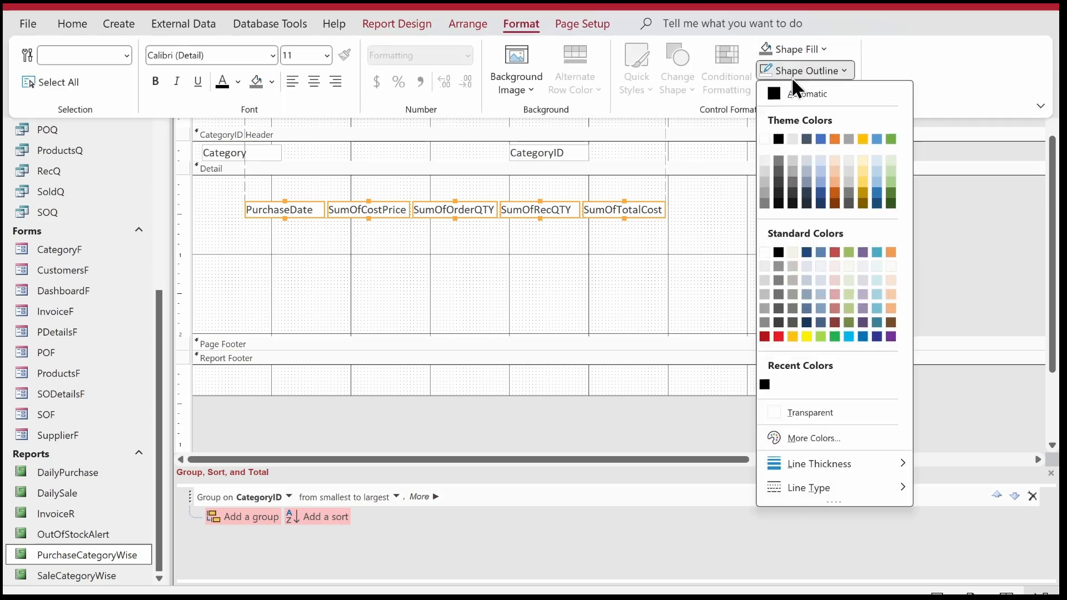
left_click(820, 416)
left_click(370, 294)
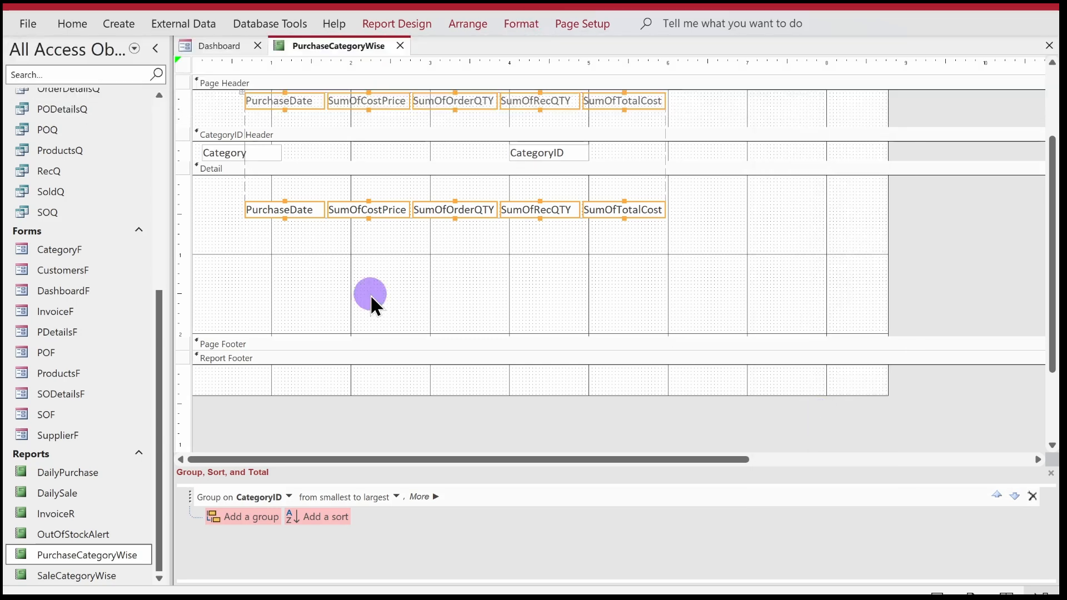
left_click(73, 24)
left_click(745, 92)
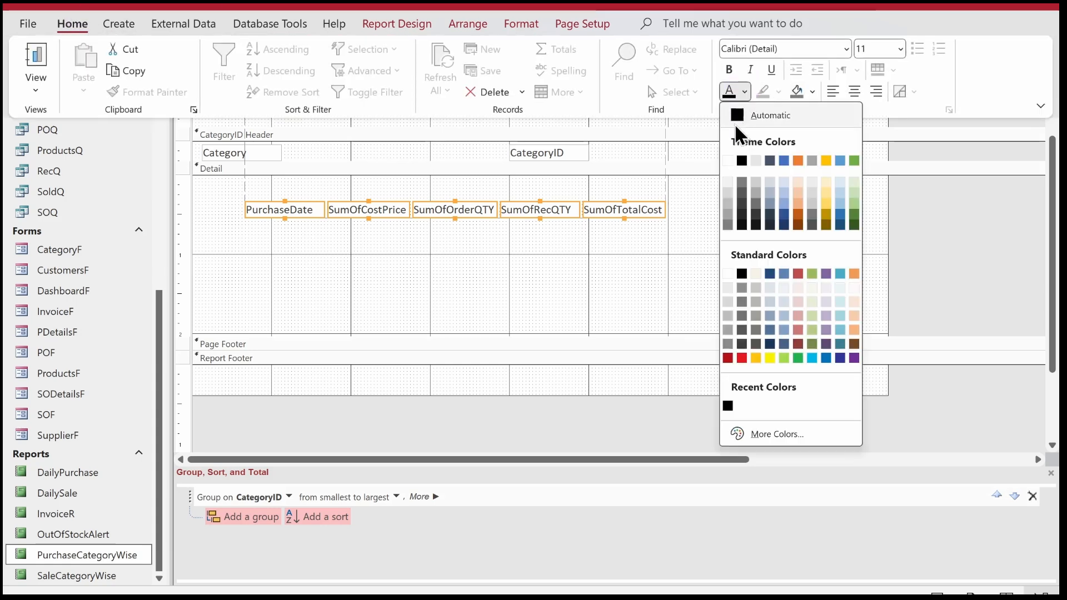
left_click(742, 160)
left_click(551, 249)
Hide the CategoryID text box in the CategoryID Header by setting Visible to No and its height to 0".
left_click(542, 151)
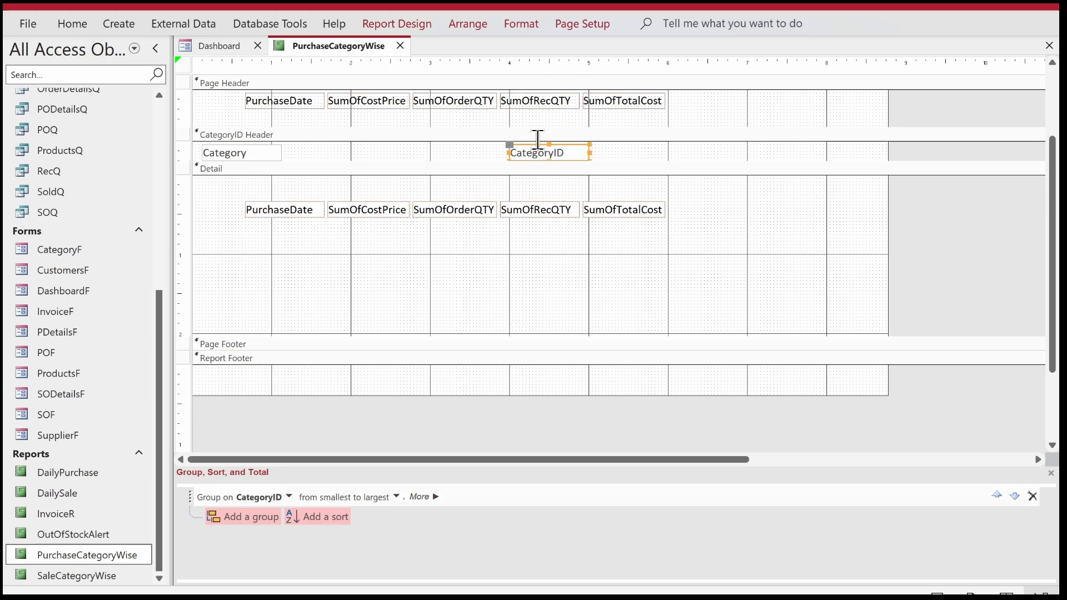
left_click(394, 22)
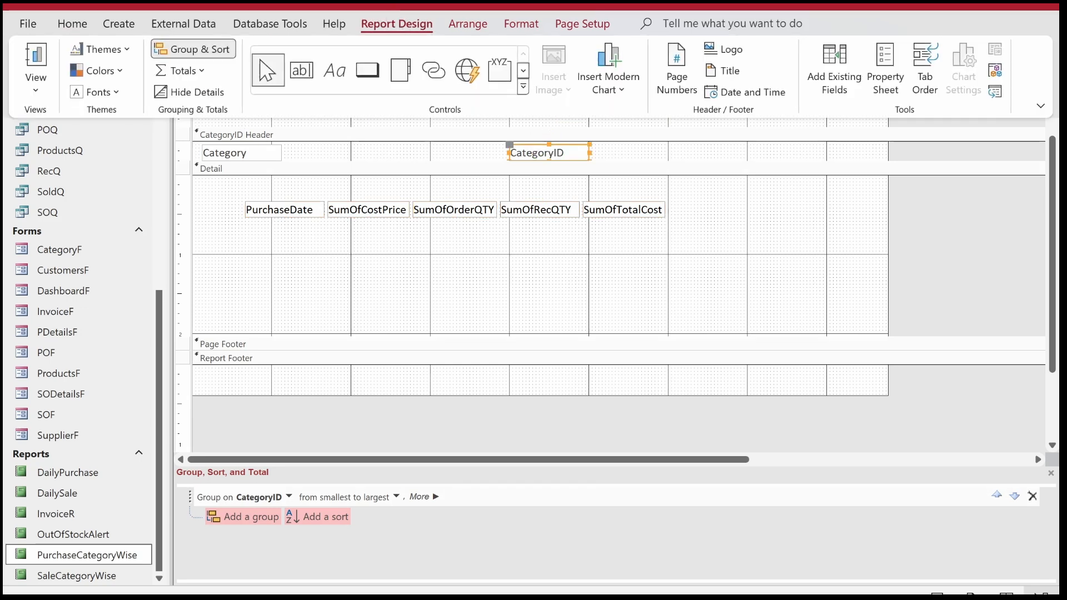
left_click(888, 78)
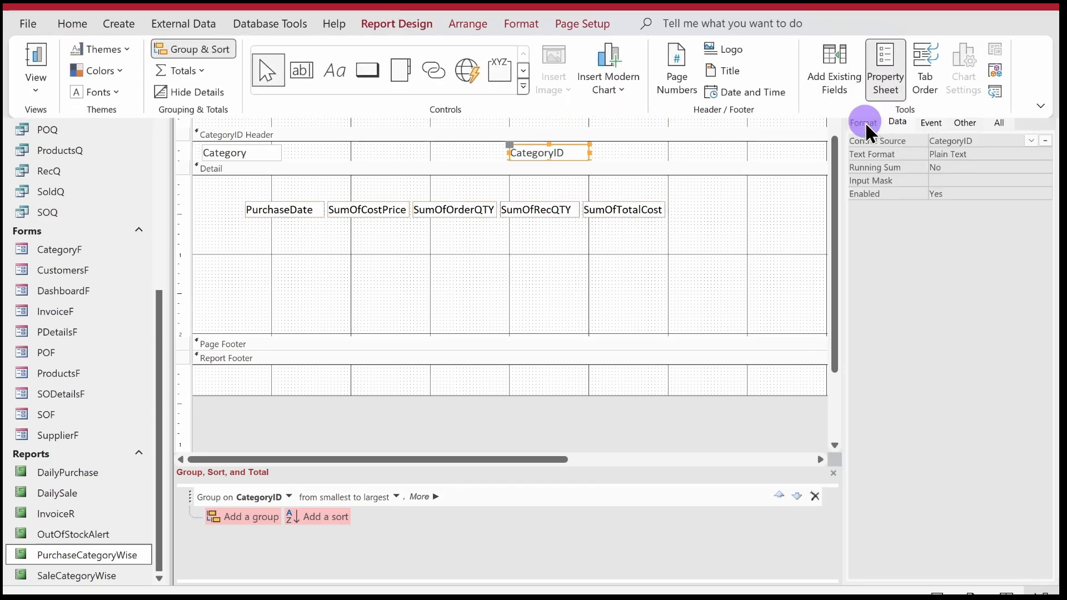
left_click(865, 122)
double_click(954, 167)
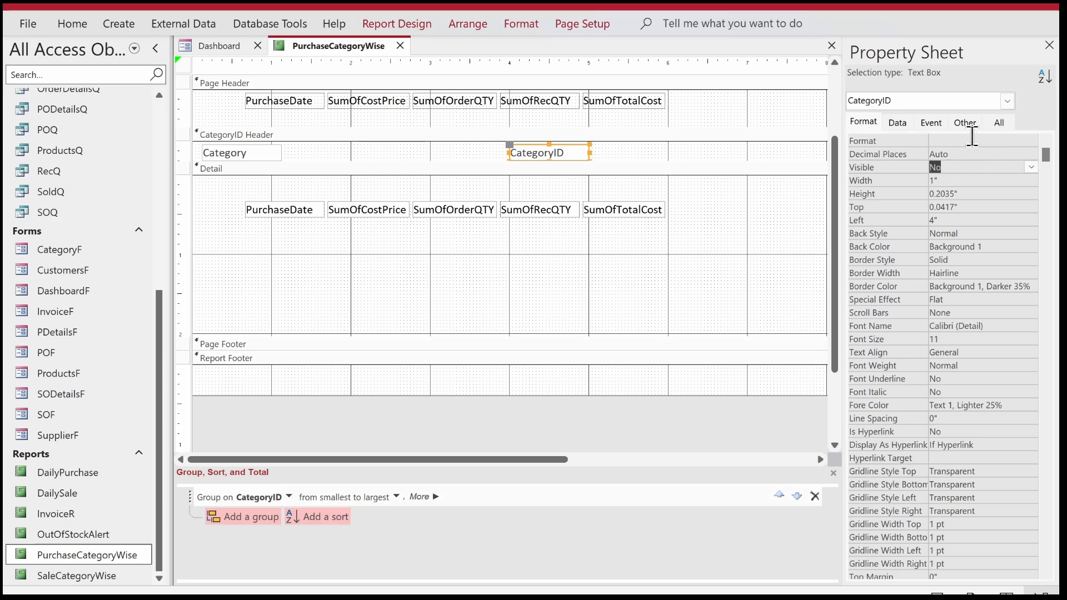
left_click(963, 183)
type("0")
key("Return")
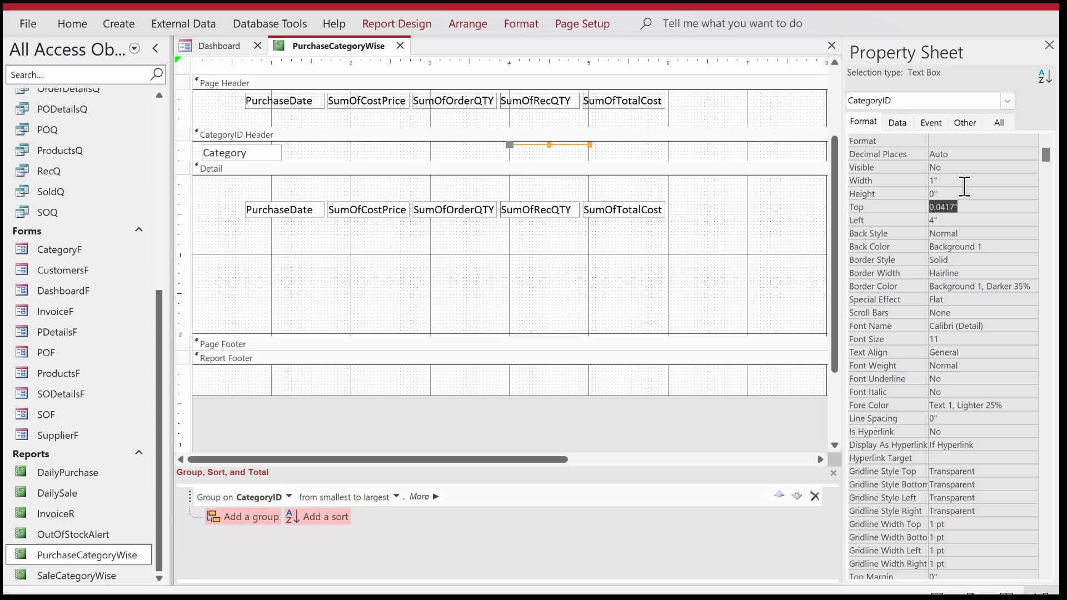
Format the Category text box in the CategoryID Header with black, bold, 16-point text.
left_click(259, 159)
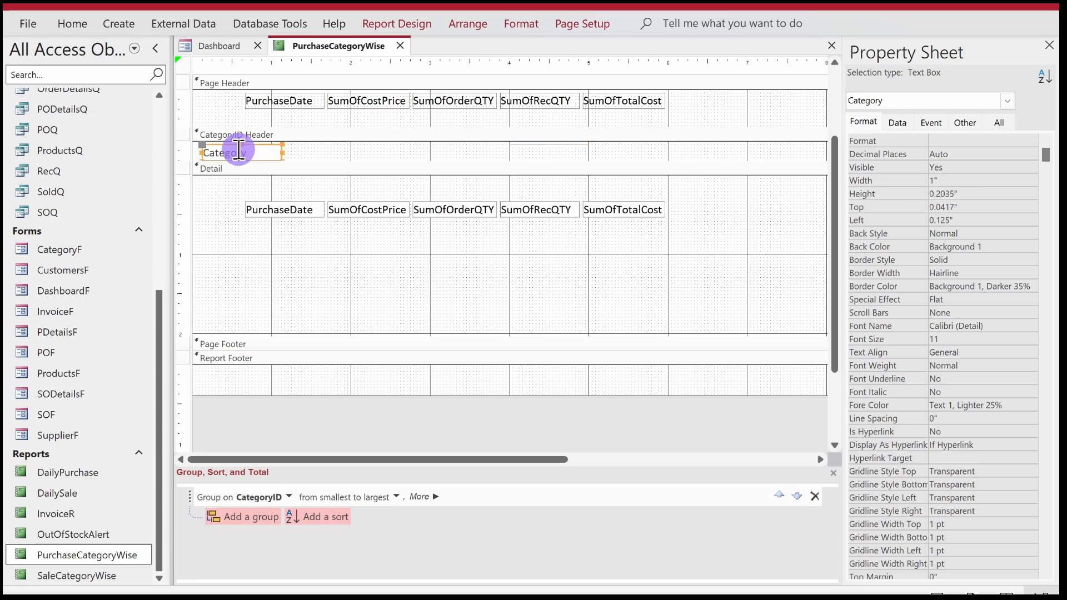
left_click(74, 23)
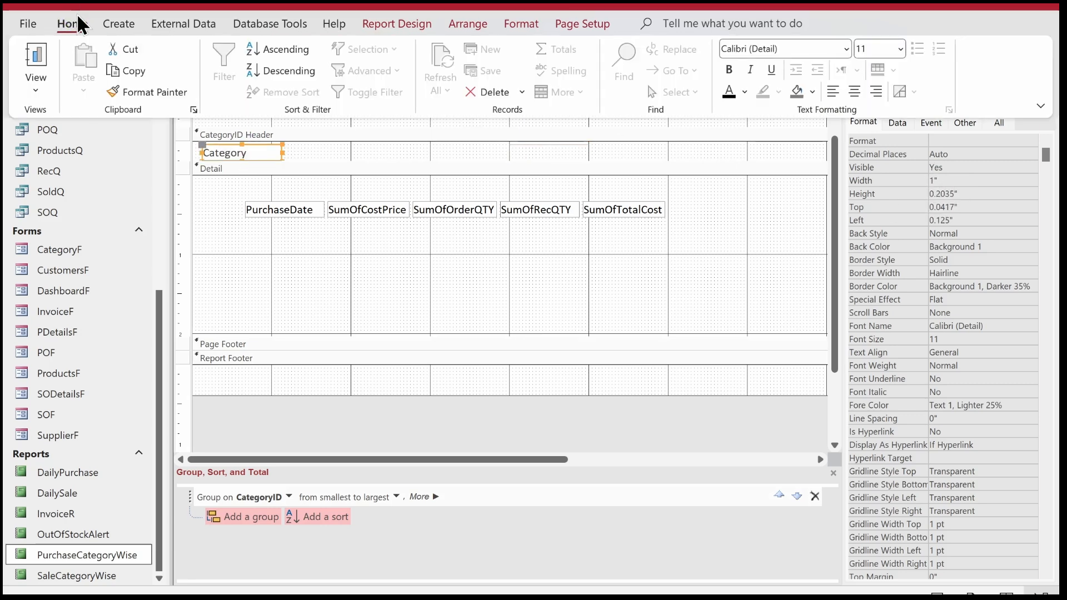
left_click(744, 92)
left_click(742, 160)
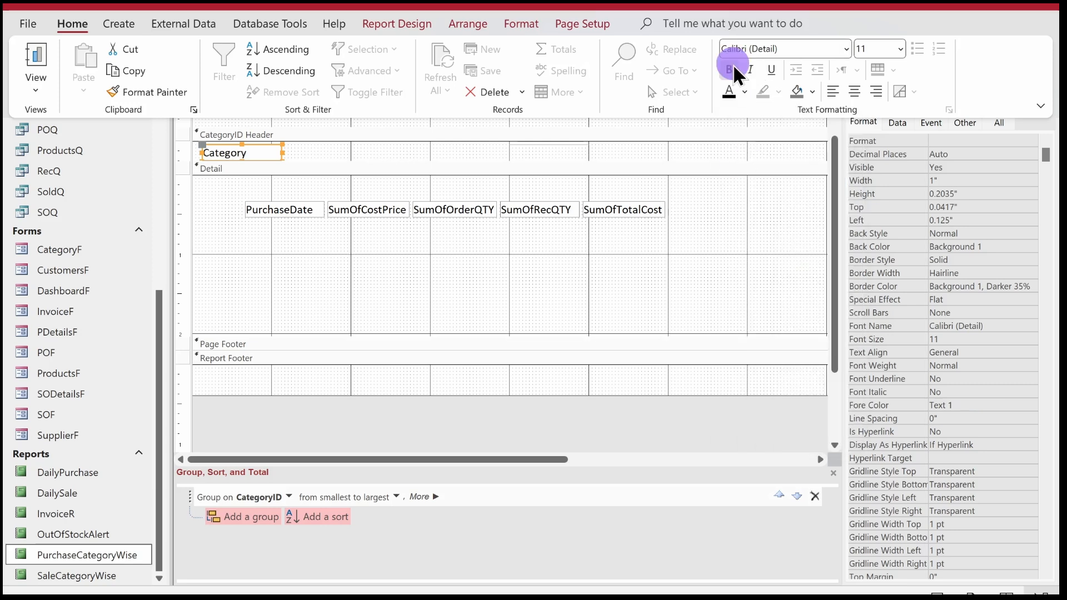
left_click(900, 49)
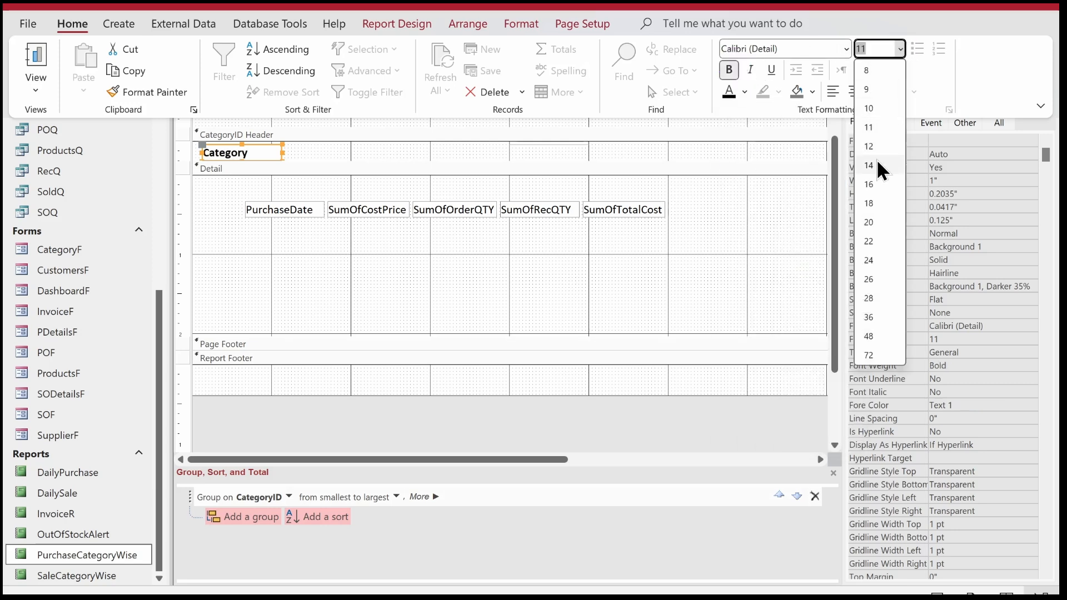
left_click(875, 183)
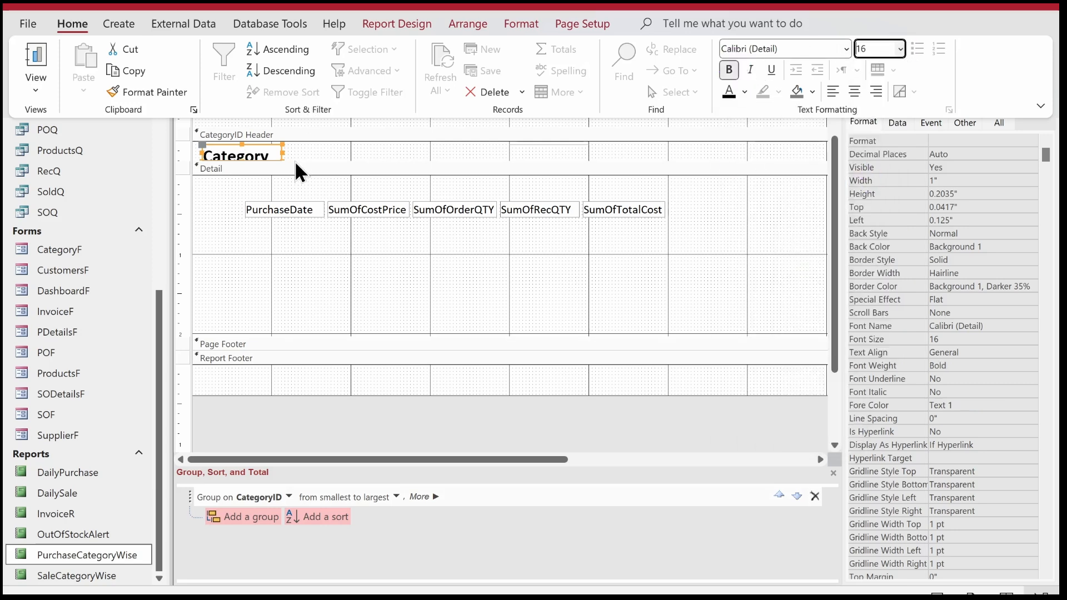
Enlarge the Category text box to about 3.92" by 0.29" and shrink the CategoryID Header and Page Header to fit their controls.
left_click_drag(295, 161, 513, 187)
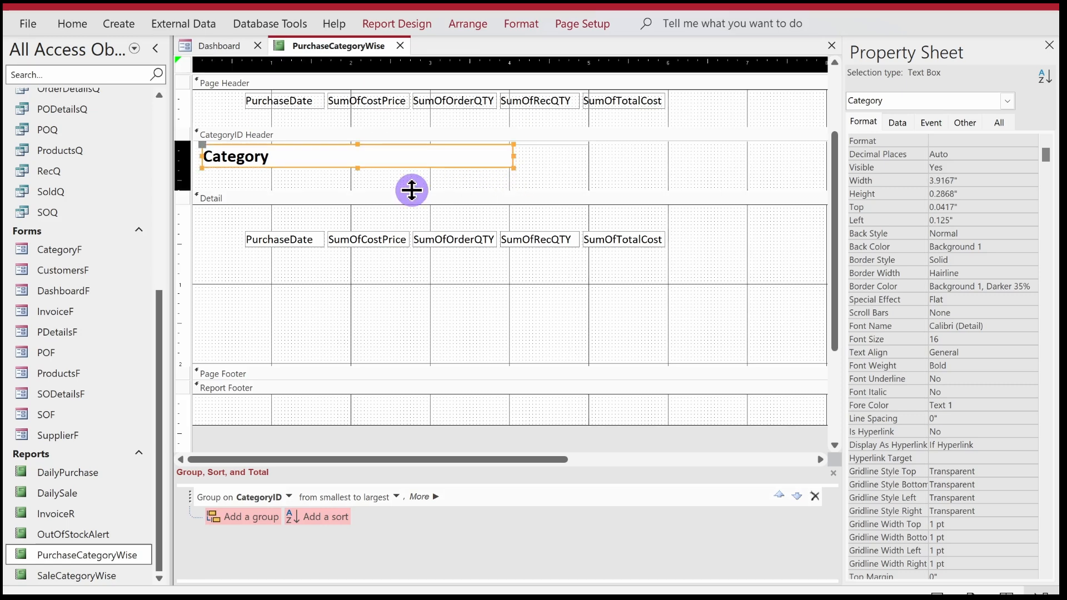
left_click_drag(414, 174, 370, 149)
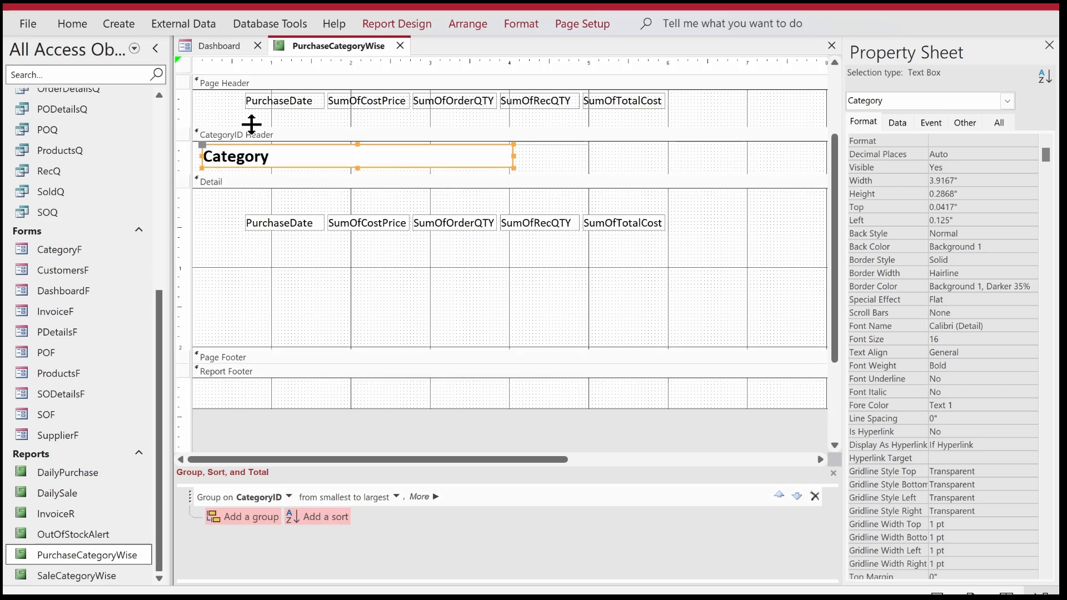
left_click_drag(251, 124, 251, 109)
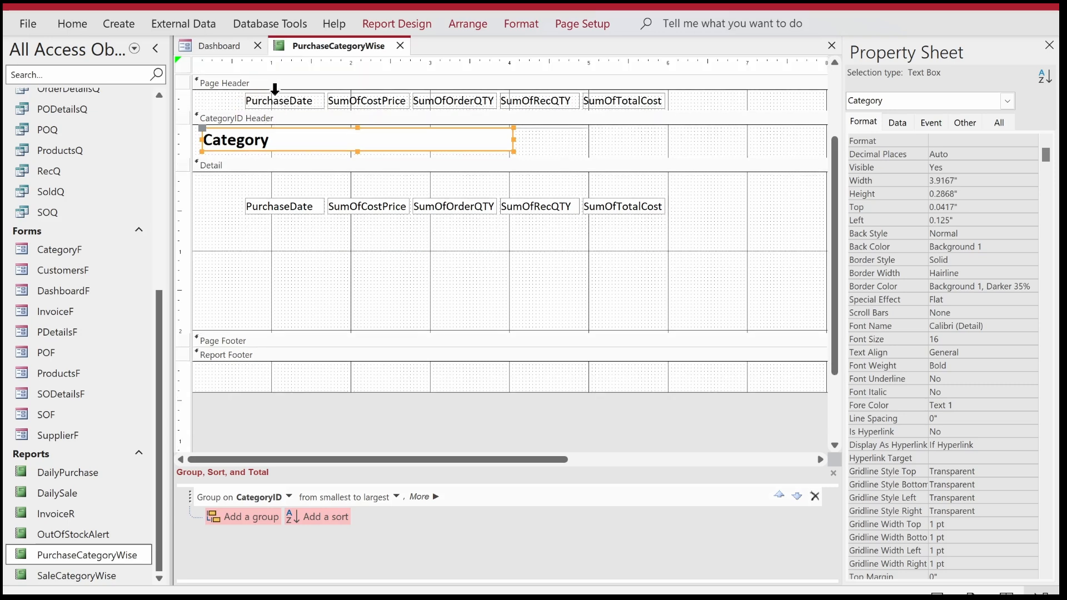
Left-align the text of the PurchaseDate column's label and text box.
left_click(275, 89)
left_click(77, 22)
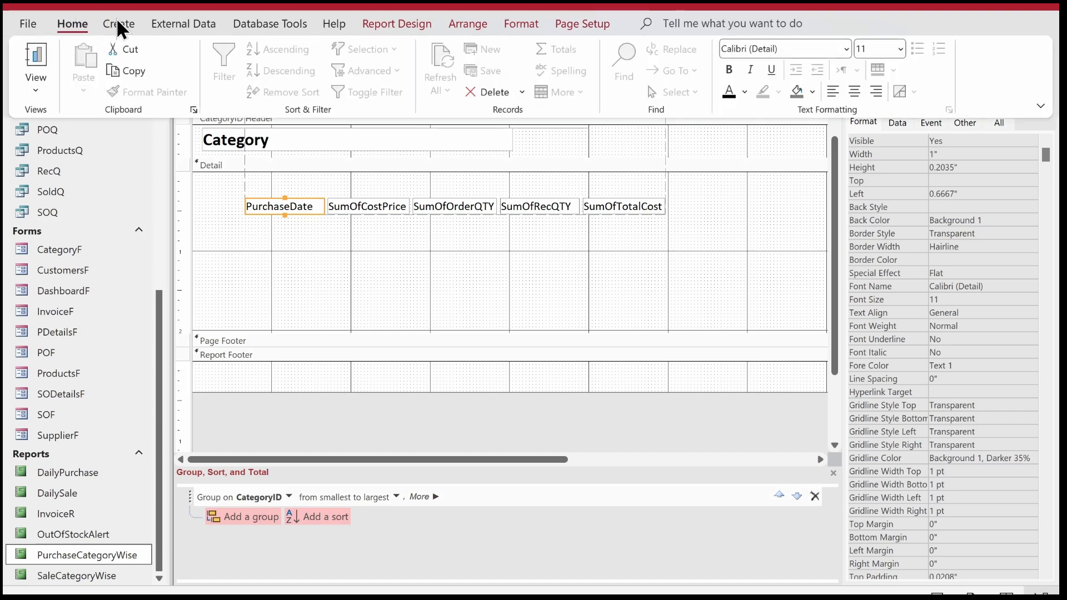
left_click(835, 91)
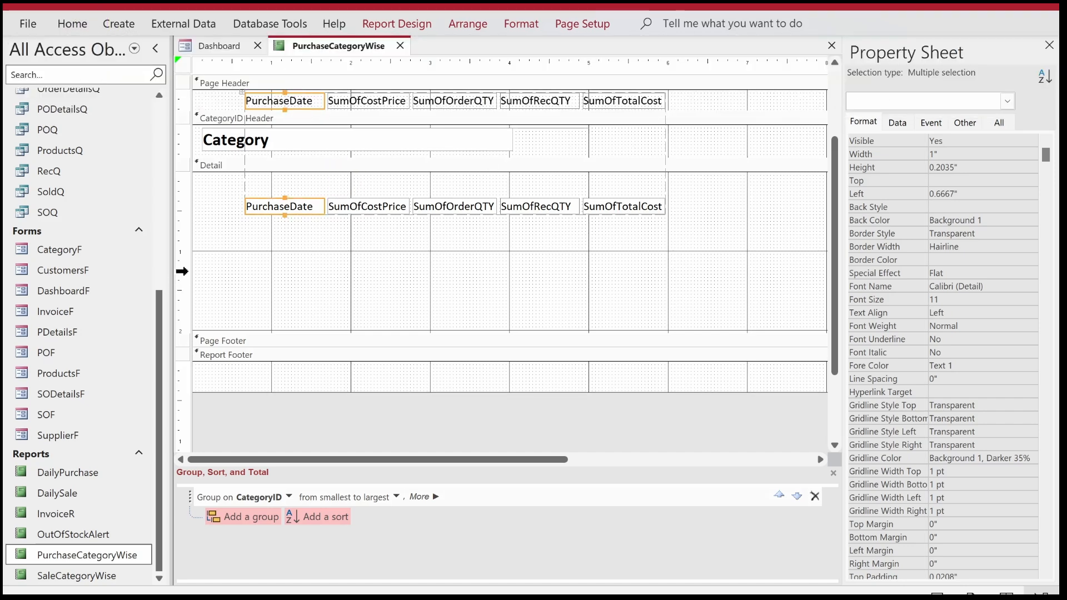
left_click(224, 242)
Change the captions of the first two Page Header labels to Purchase Date and Cost Price.
left_click(292, 101)
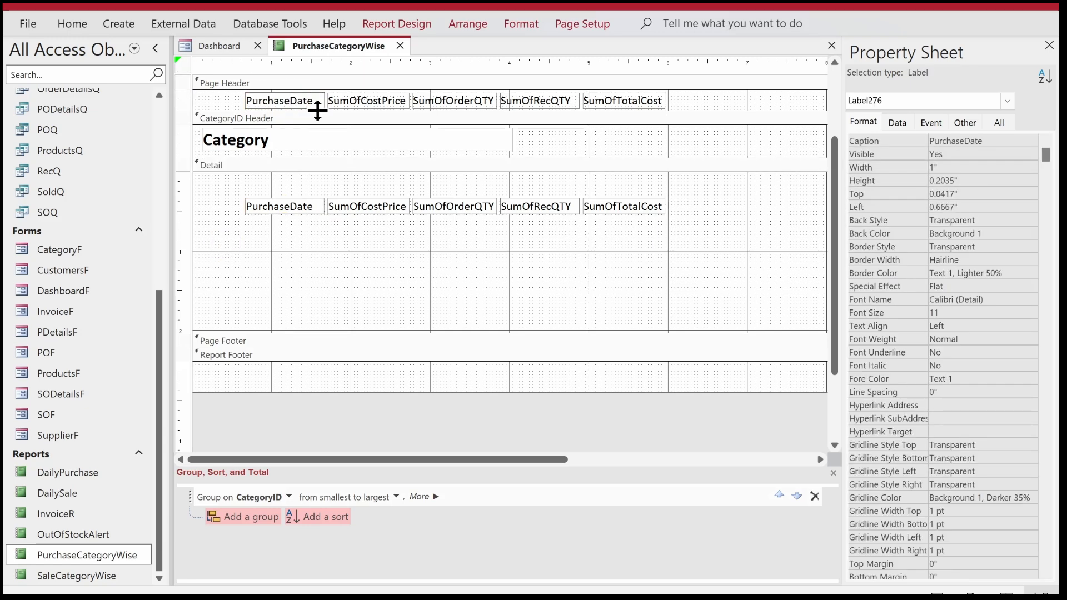
left_click(377, 95)
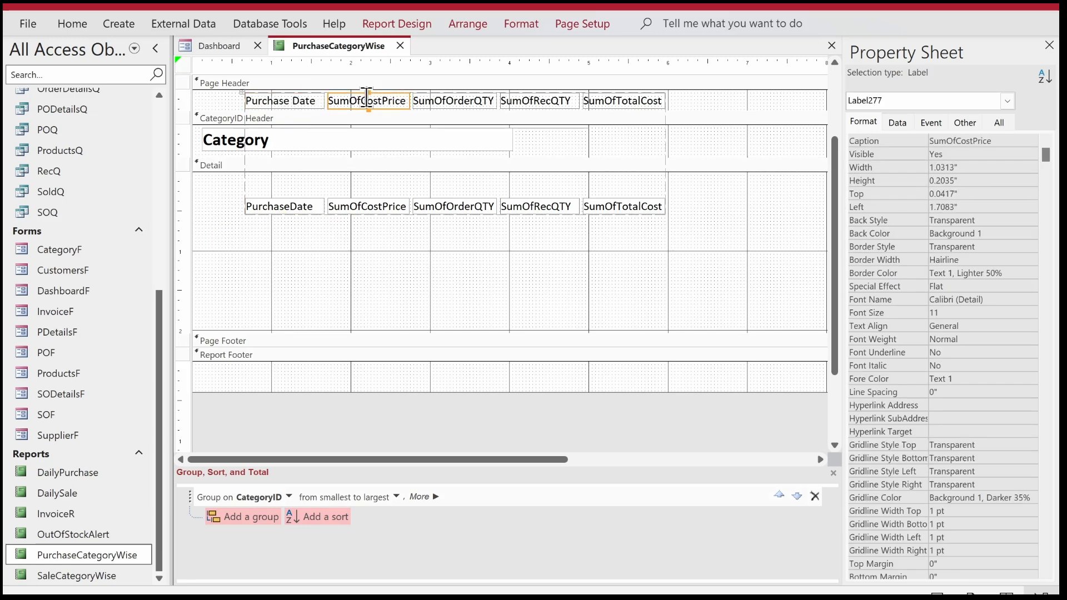
left_click_drag(352, 100, 282, 95)
key("BackSpace")
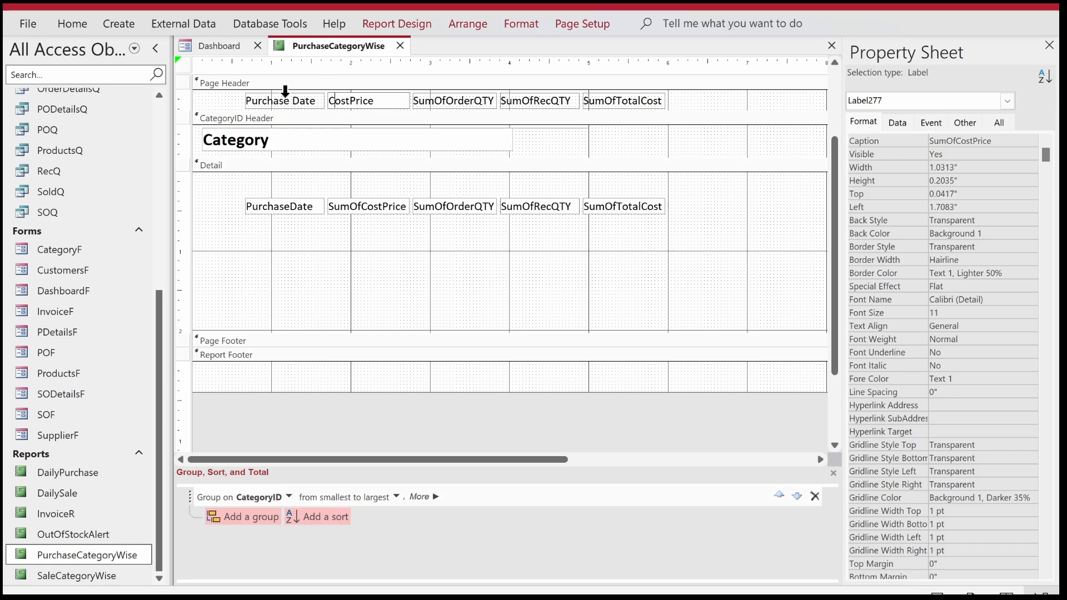
key("Right")
key("Right")
key("Right")
key("Right")
key("Return")
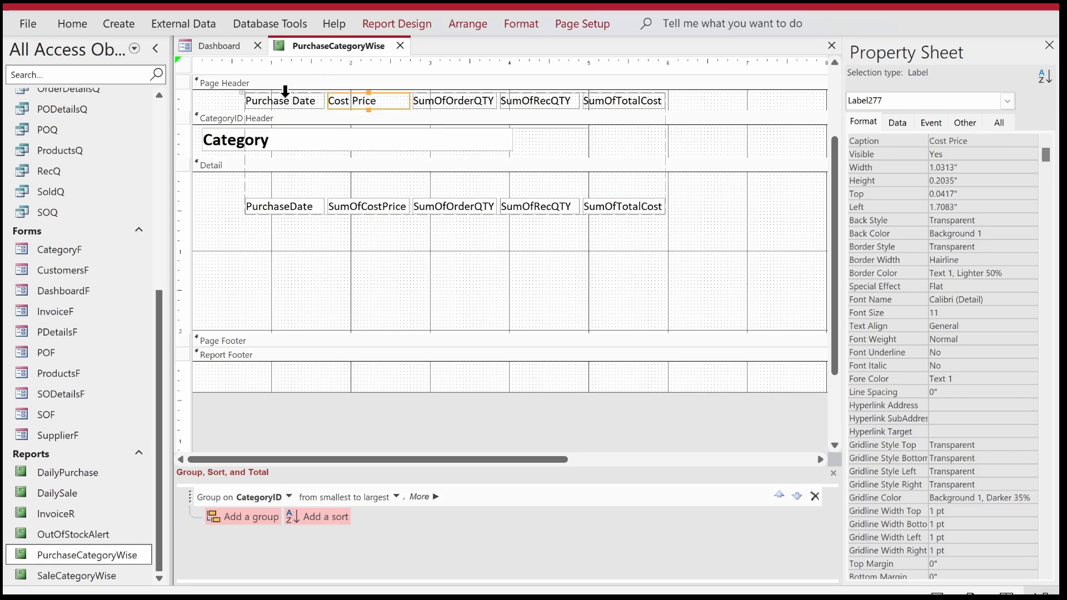
Change the SumOfOrderQTY label's caption in the Page Header to Order QTY.
left_click(443, 102)
left_click(445, 102)
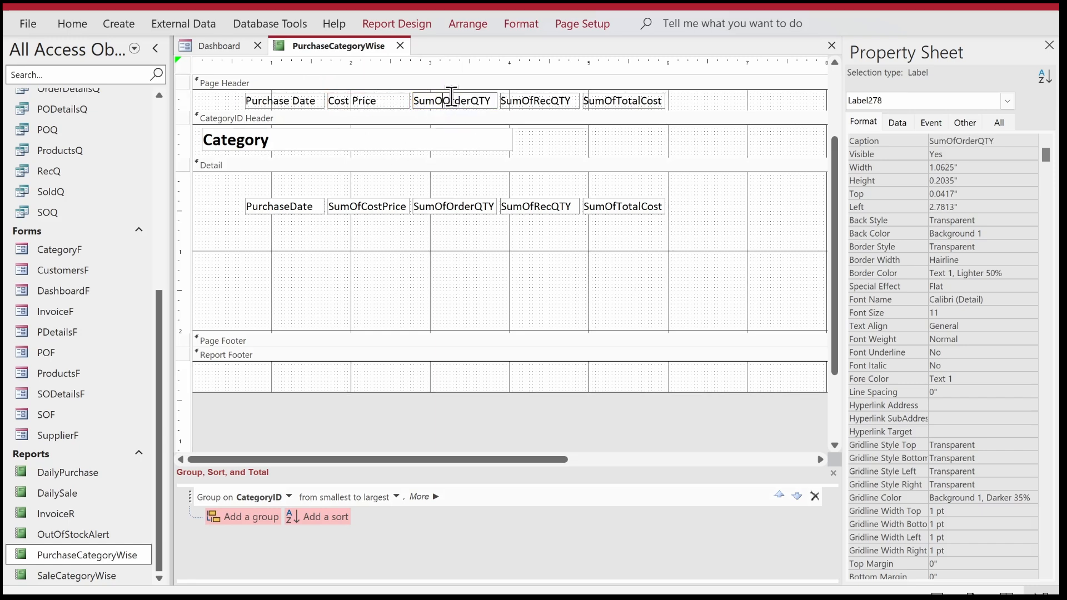
key("BackSpace")
key("BackSpace")
key("BackSpace")
key("BackSpace")
key("BackSpace")
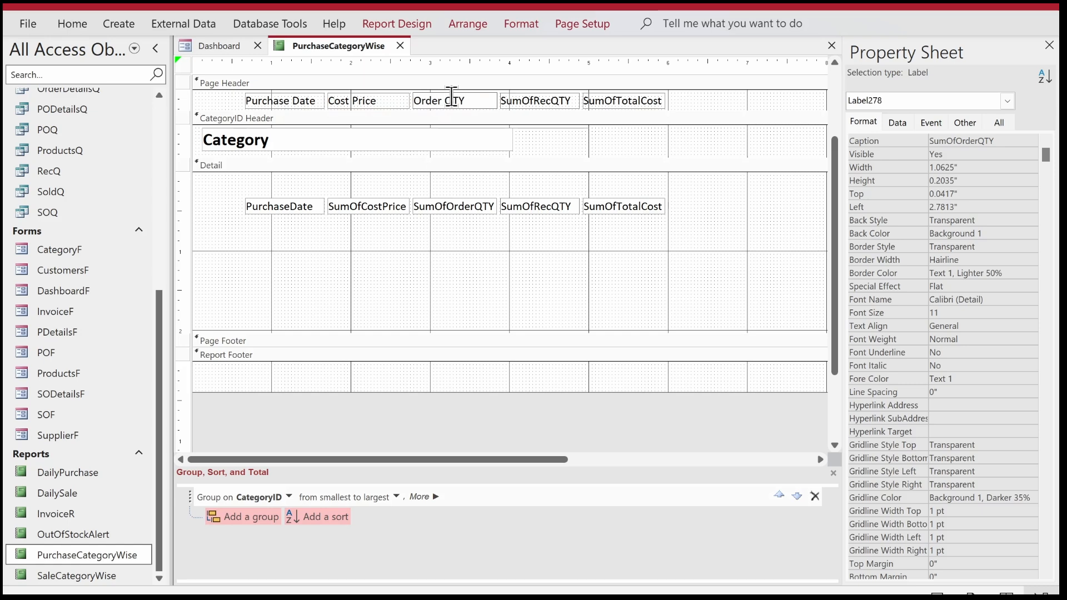
key("Return")
Change the SumOfRecQTY label's caption in the Page Header to Rec QTY.
left_click(534, 104)
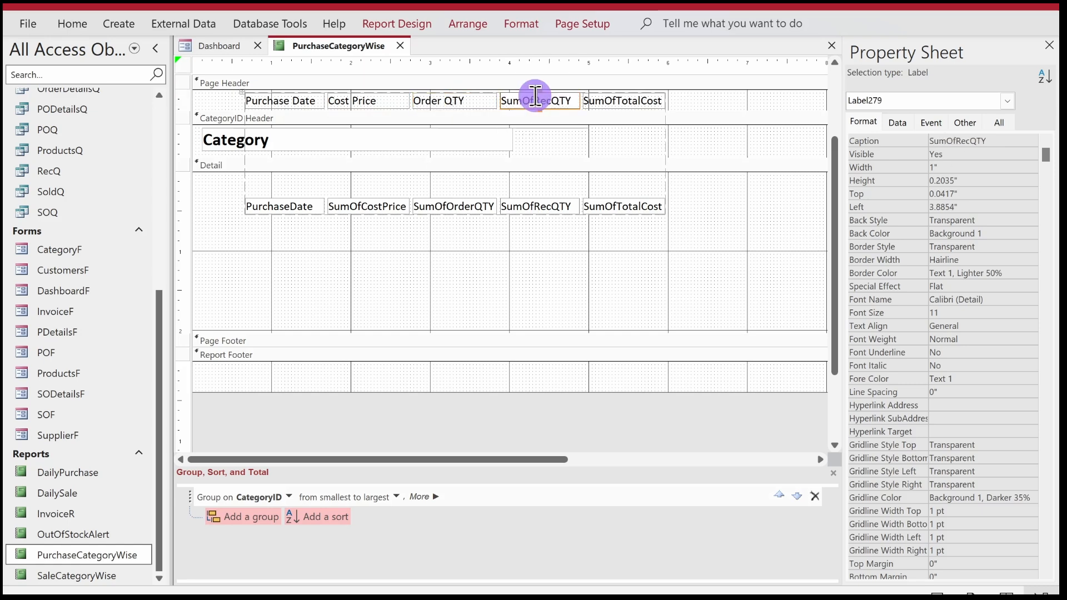
left_click(537, 99)
key("BackSpace")
key("BackSpace")
key("BackSpace")
key("BackSpace")
key("BackSpace")
key("Right")
key("Right")
key("Right")
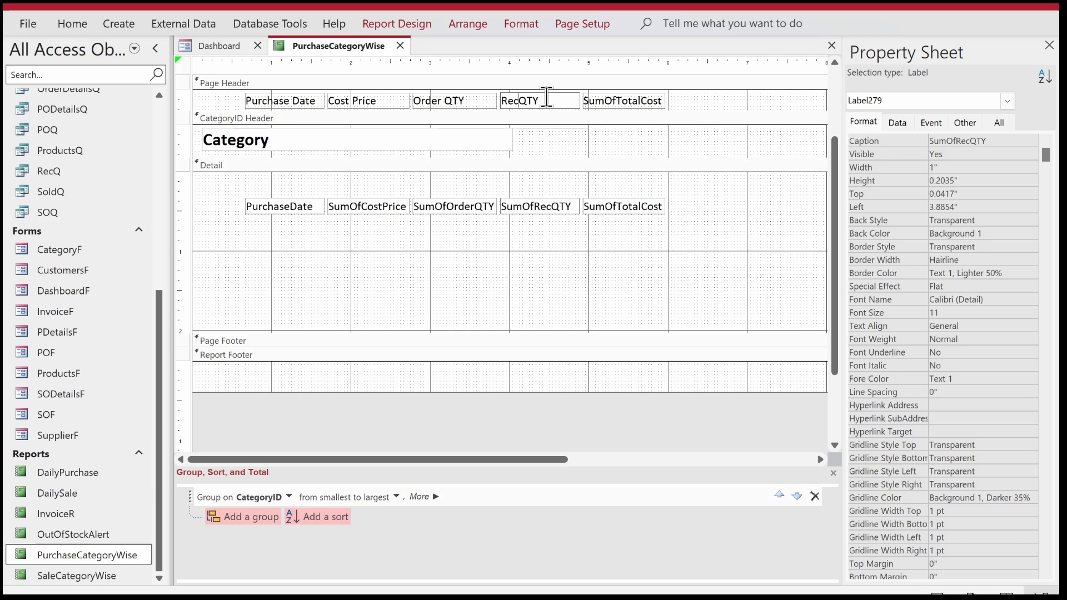
key("Return")
Change the SumOfTotalCost label's caption to Total Cost and make all five Page Header labels bold.
left_click(612, 101)
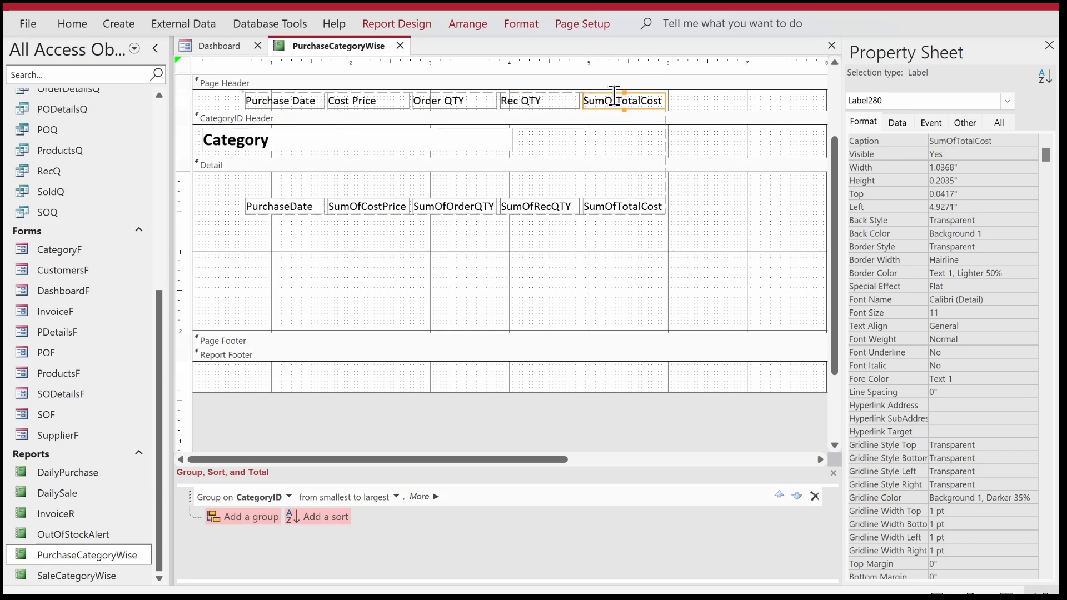
left_click(613, 101)
key("BackSpace")
key("BackSpace")
key("BackSpace")
key("BackSpace")
key("BackSpace")
key("Right")
key("Right")
key("Right")
key("Right")
key("Right")
key("Return")
left_click_drag(682, 102, 272, 102)
key("ctrl+b")
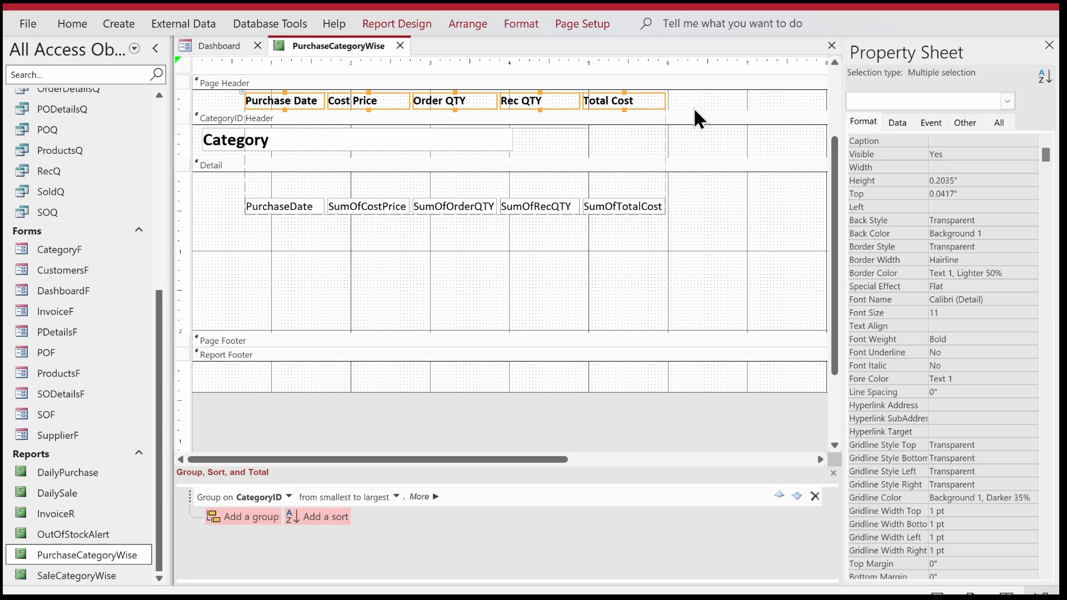
Center the text of the labels and text boxes in the Cost Price to Total Cost columns.
left_click_drag(686, 226, 359, 209)
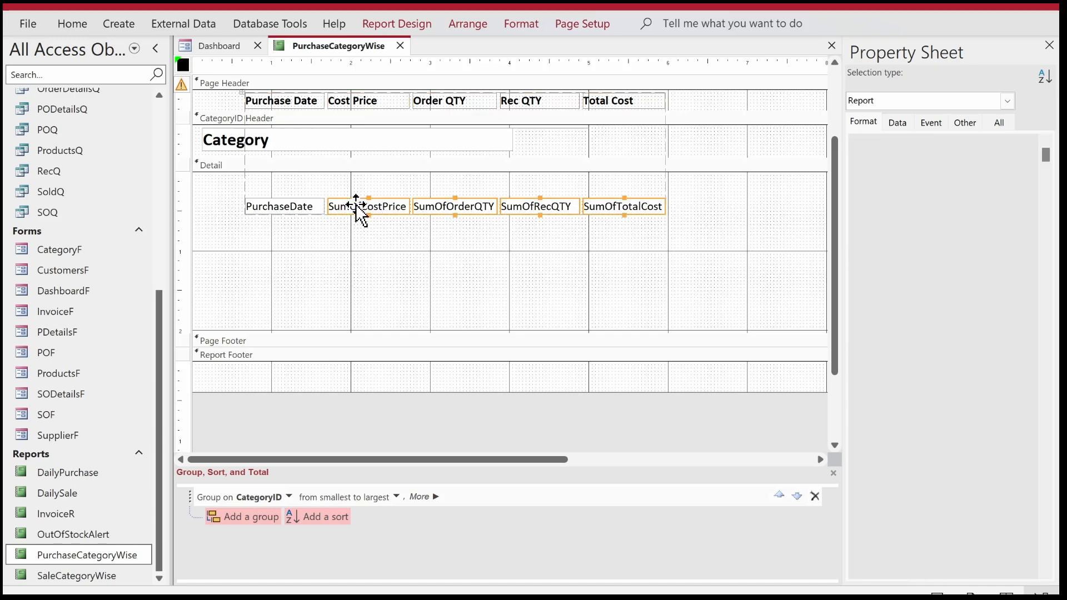
left_click(374, 101, "shift")
left_click(438, 100, "shift")
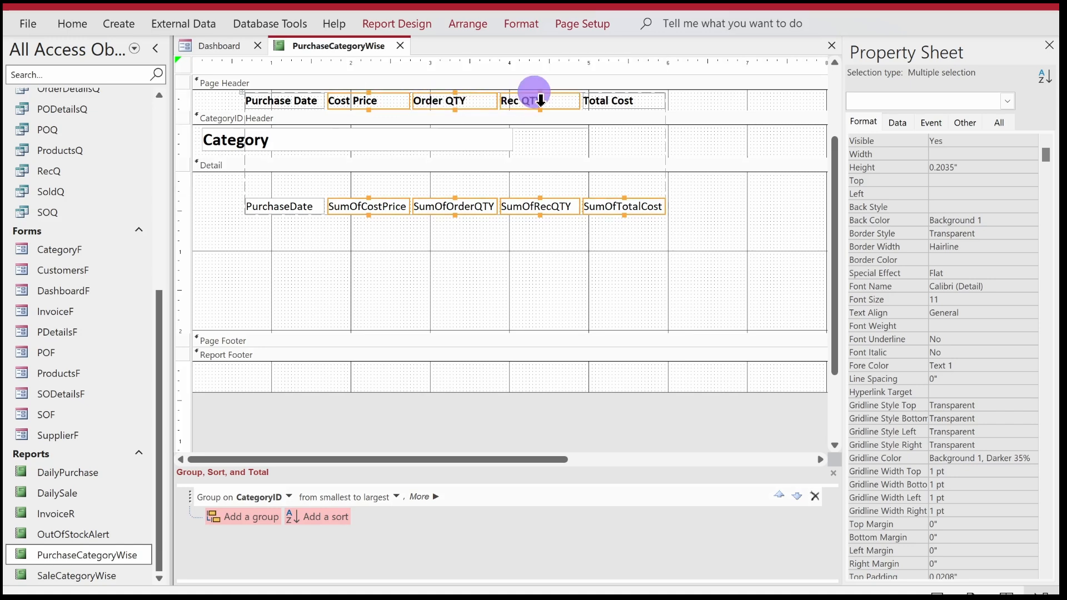
left_click(609, 95, "shift")
left_click(66, 22)
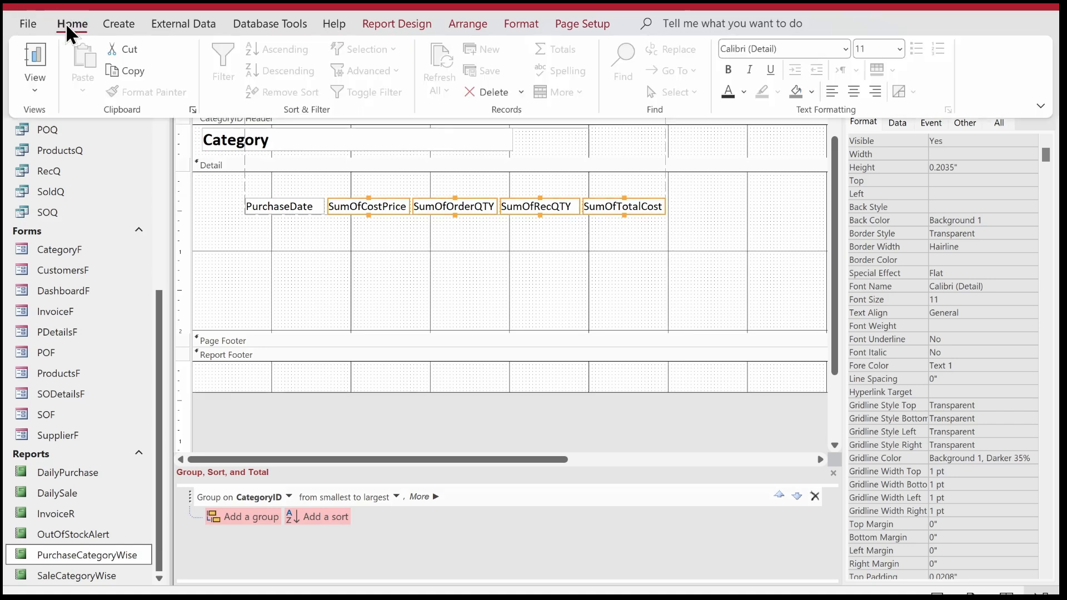
left_click(854, 89)
left_click(682, 285)
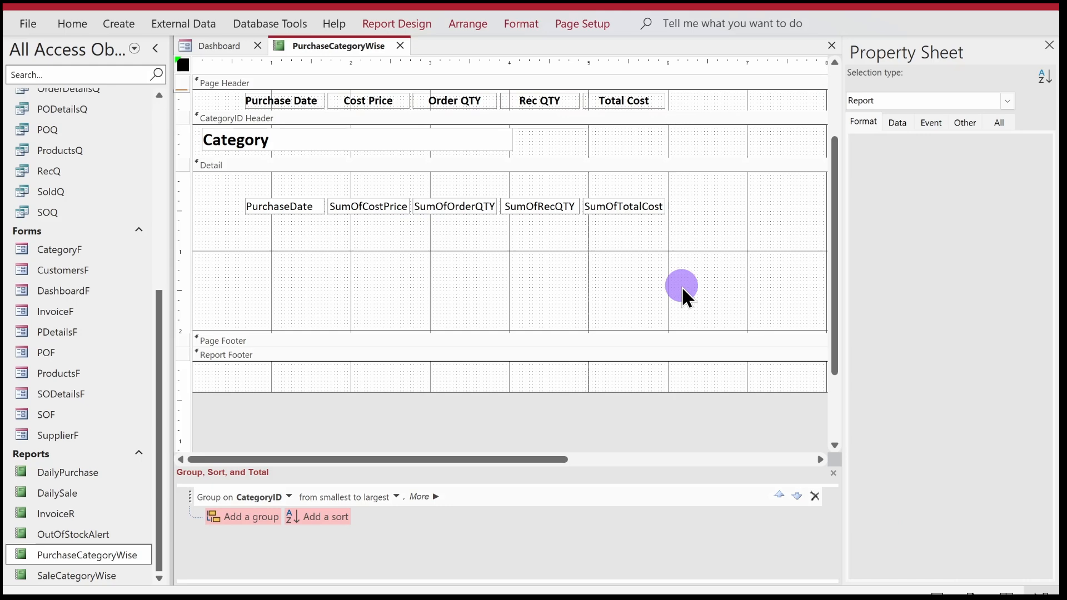
Give the SumOfCostPrice and SumOfTotalCost text boxes the Standard format with 1 decimal place.
left_click(696, 210)
left_click(649, 205)
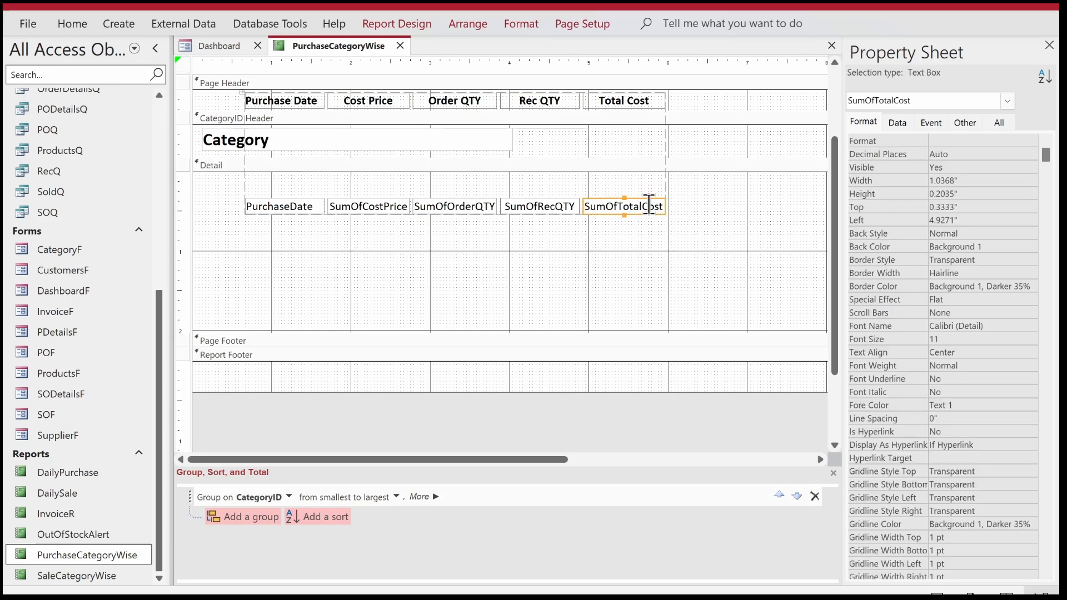
left_click(403, 205, "shift")
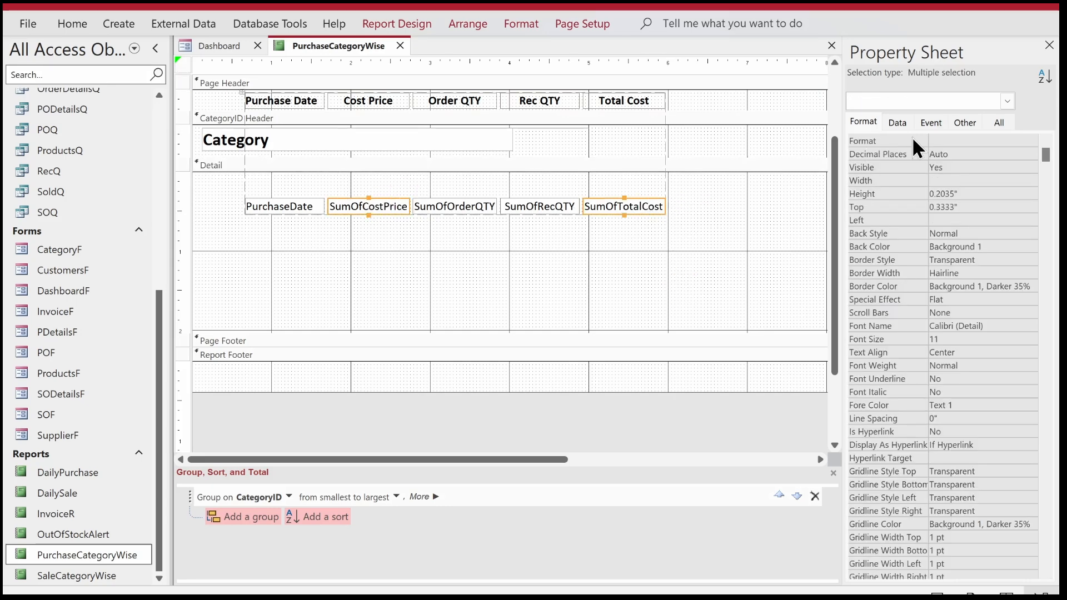
left_click(946, 141)
type("Standard")
key("Return")
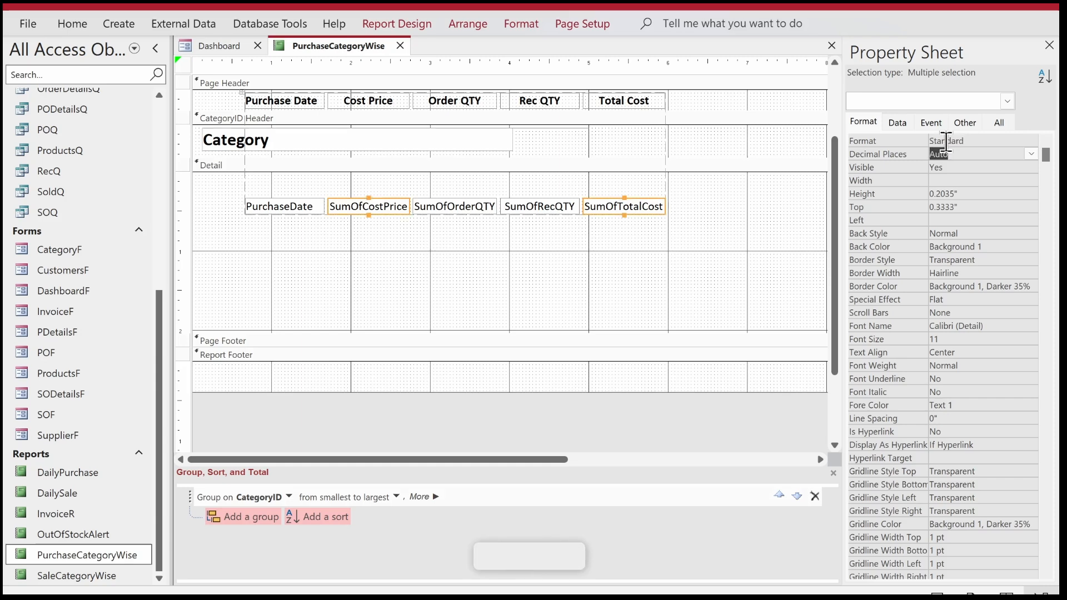
type("1")
key("Return")
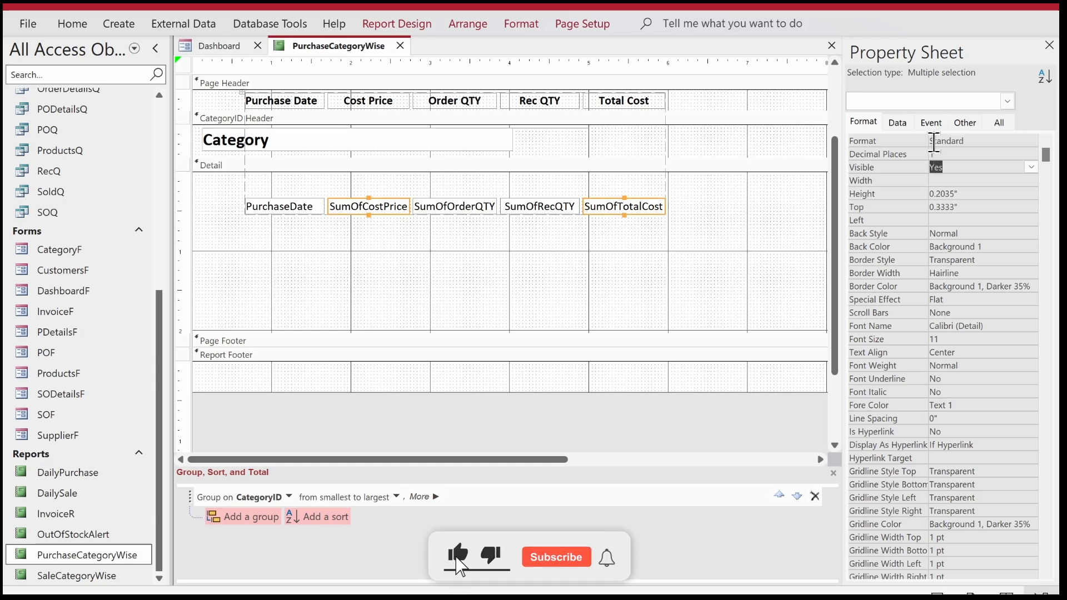
left_click(761, 278)
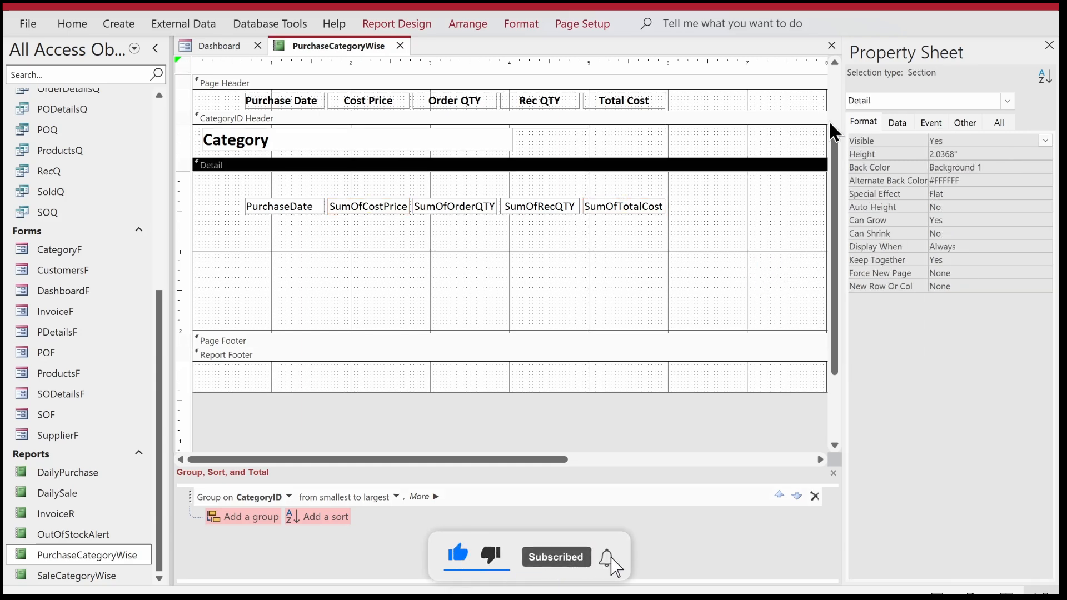
scroll(813, 148, "up", 2)
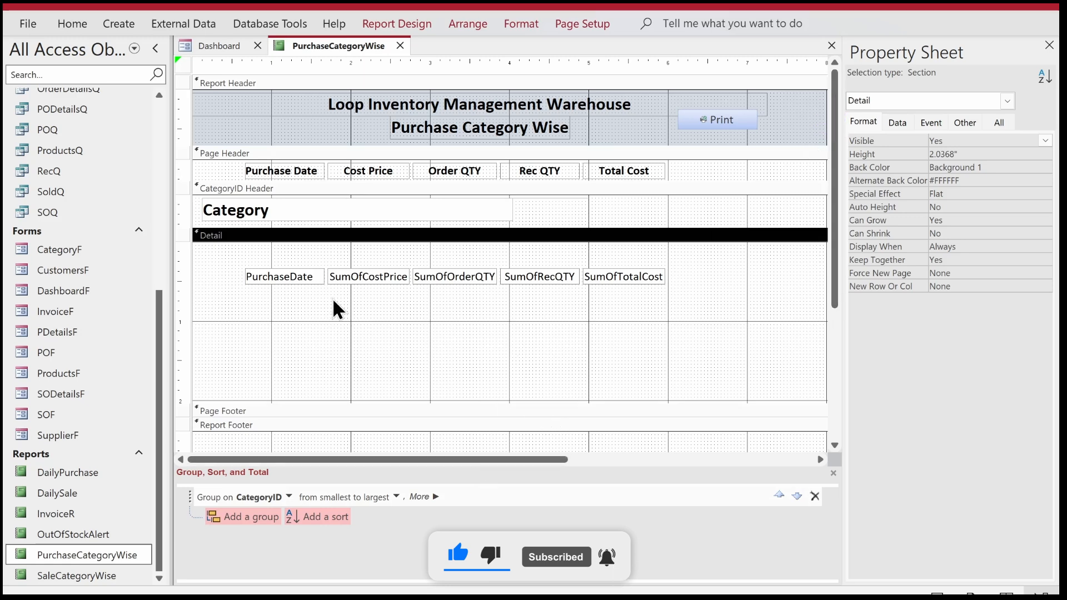
Widen the PurchaseDate column to about 1.7 inches and move the whole tabular layout about half an inch to the right.
left_click(318, 276)
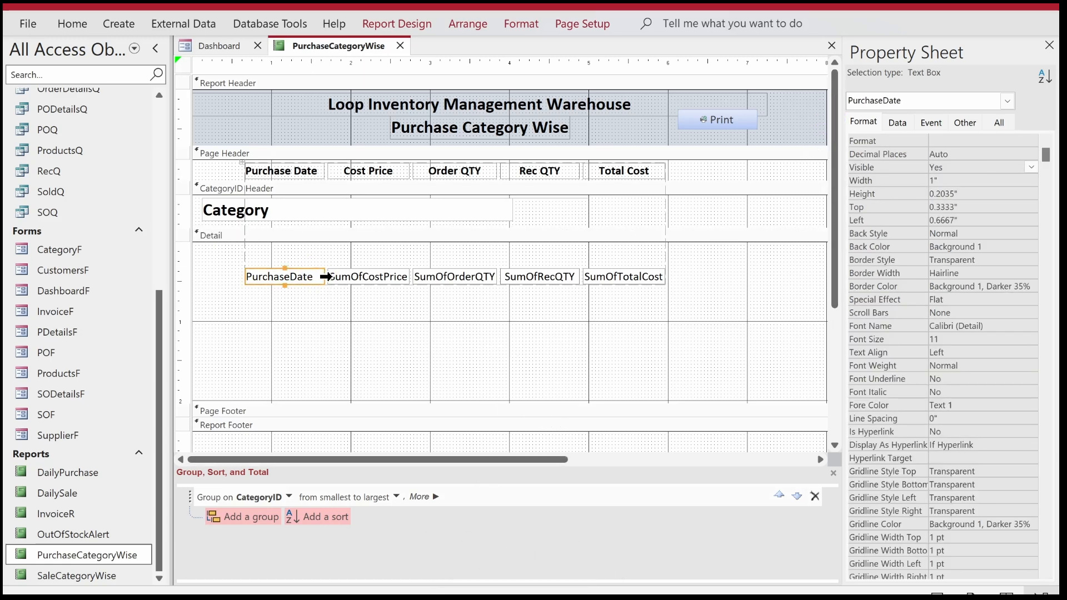
left_click_drag(325, 277, 381, 276)
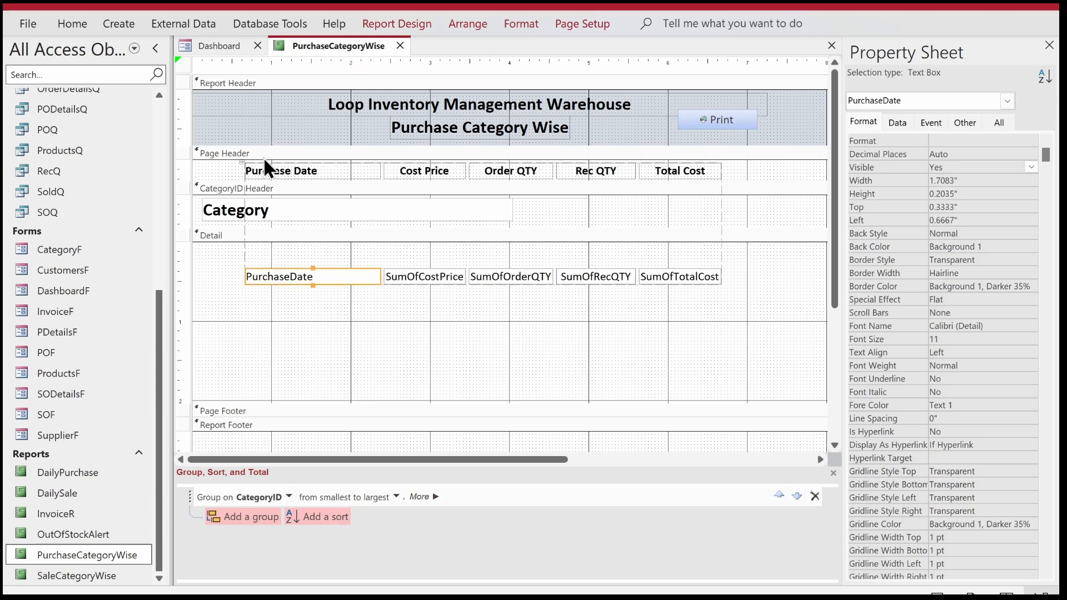
left_click(243, 161)
left_click_drag(265, 168, 309, 172)
Move the five Detail text boxes up to the section's upper edge and set their height to 0.3 inches.
left_click_drag(721, 317, 334, 260)
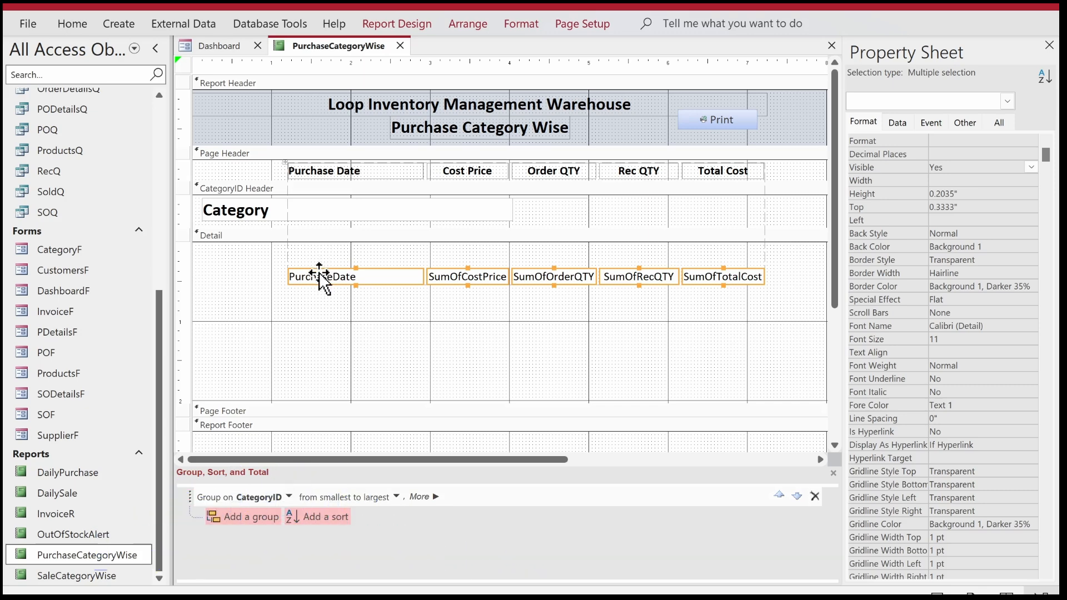
left_click_drag(318, 273, 318, 249)
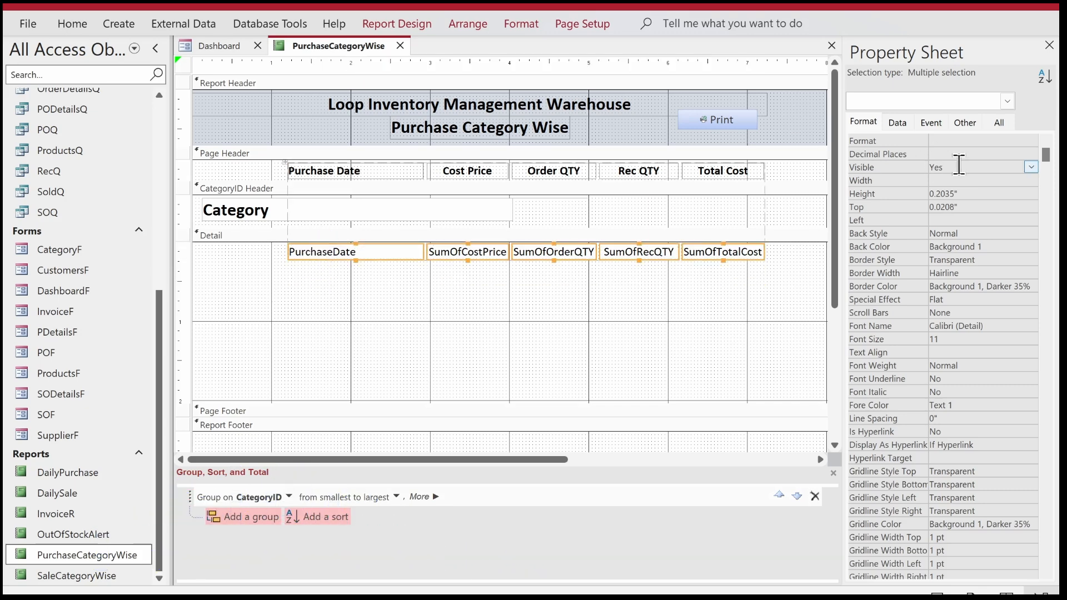
left_click(959, 197)
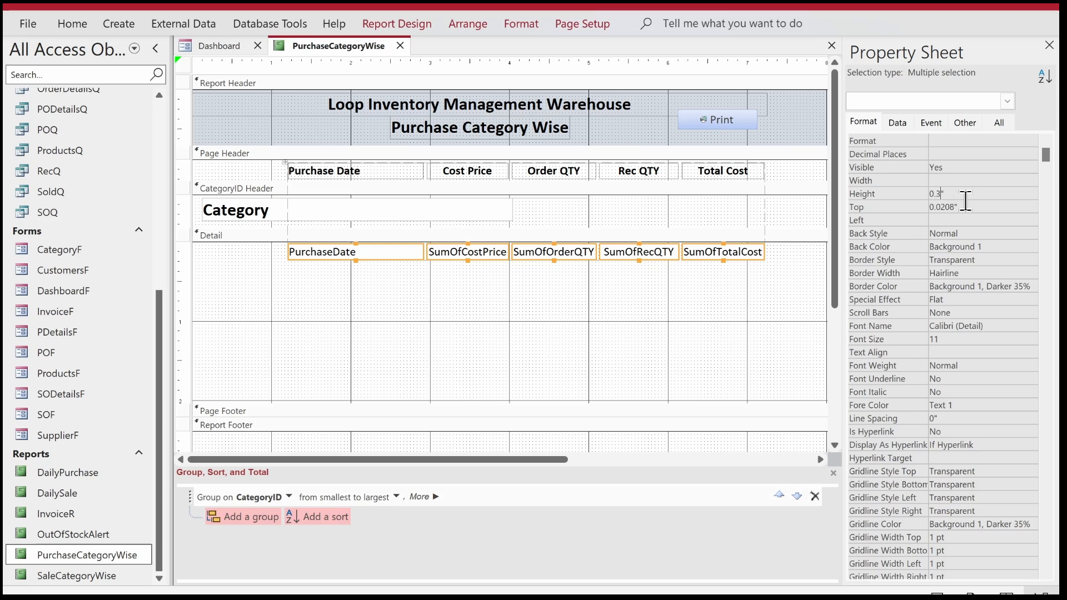
key("Return")
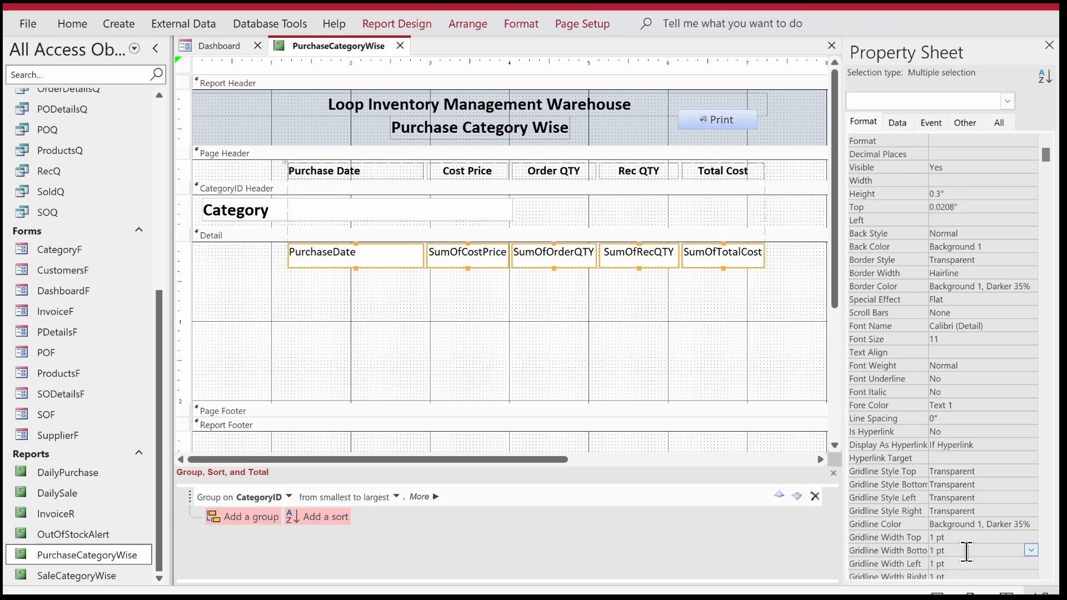
Set the top margin of the five Detail text boxes to 0.05 inches.
scroll(956, 553, "down", 3)
left_click(967, 552)
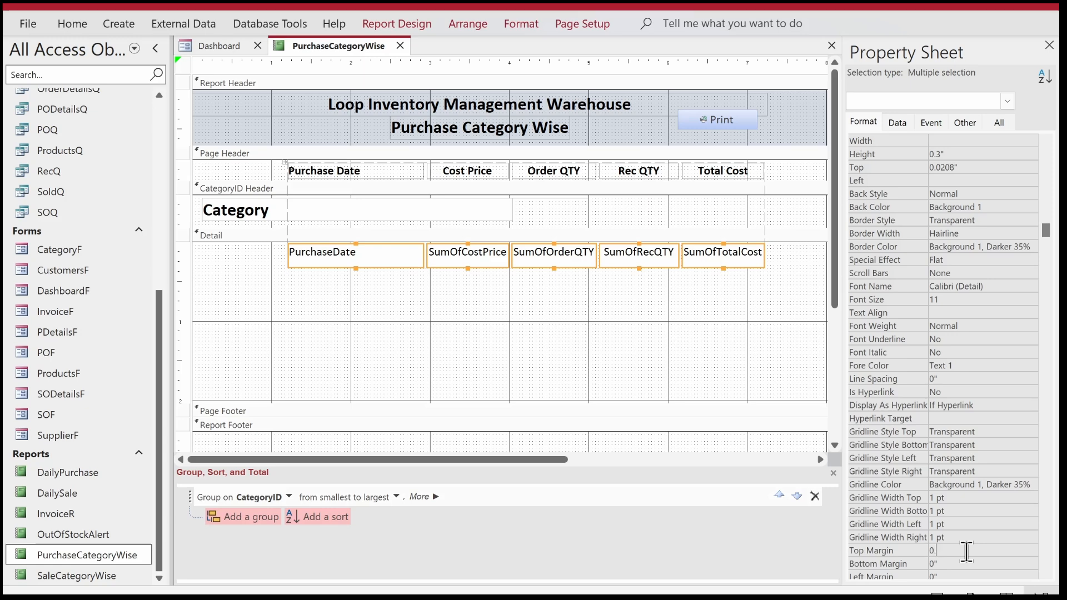
type("0.05")
key("Return")
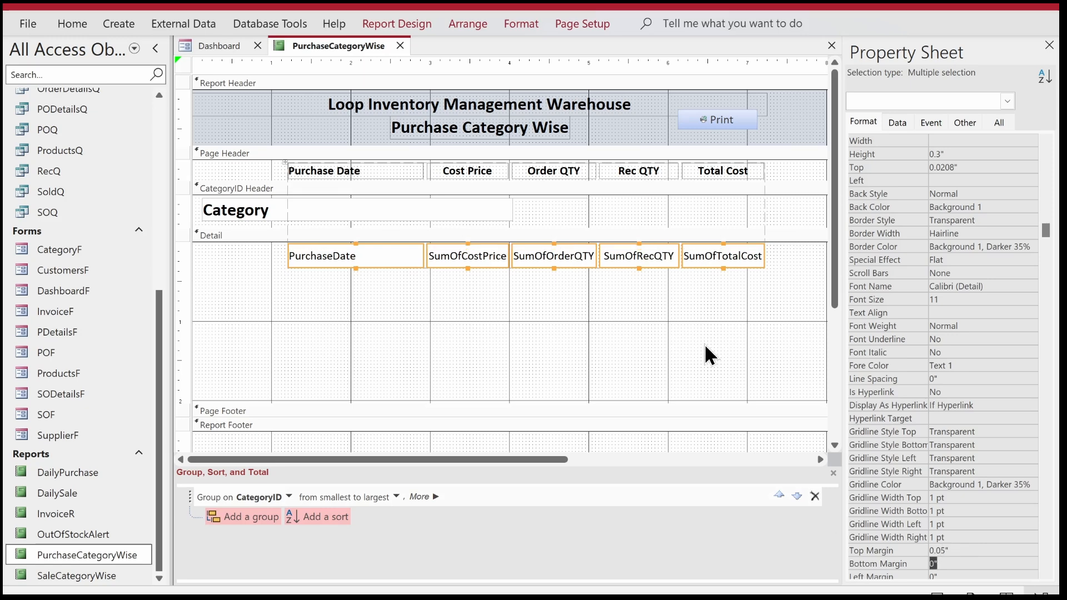
left_click(705, 346)
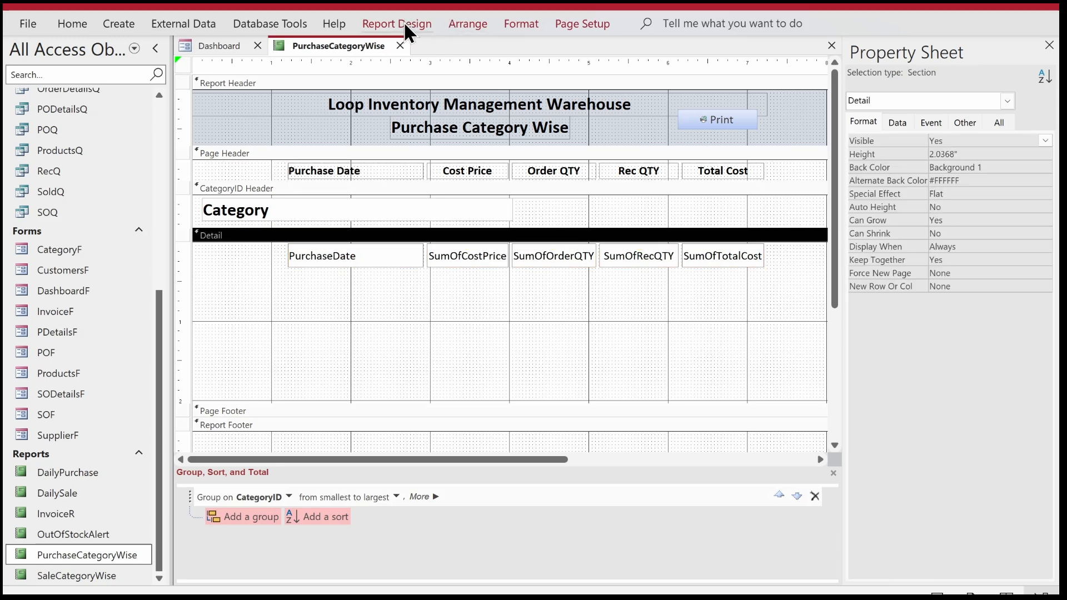
Draw a horizontal line about 6 inches long directly beneath the Detail text boxes, spanning PurchaseDate to SumOfTotalCost.
left_click(408, 25)
left_click(523, 70)
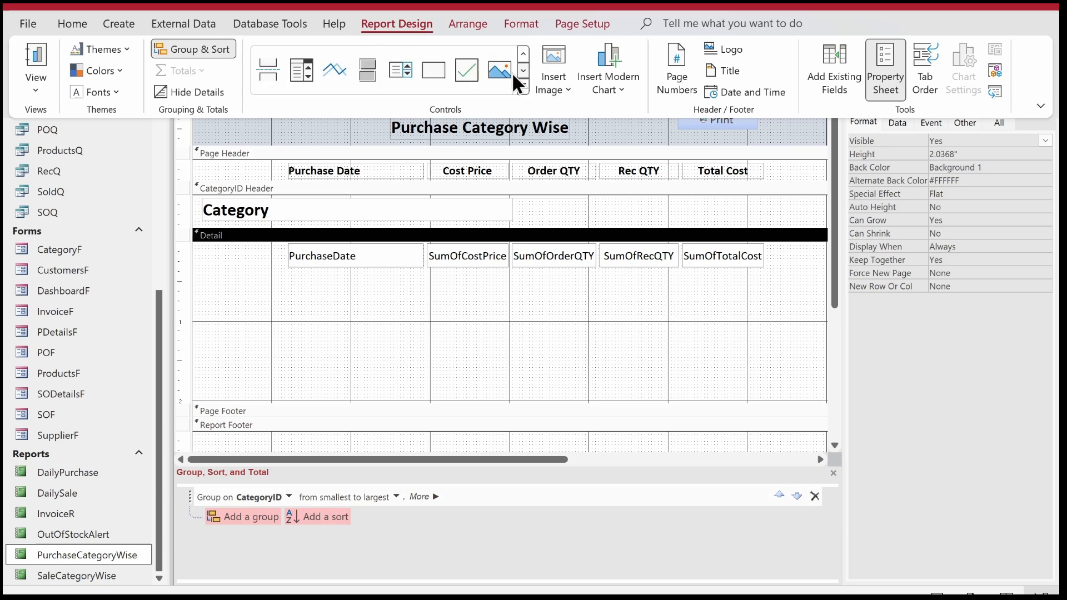
left_click(334, 70)
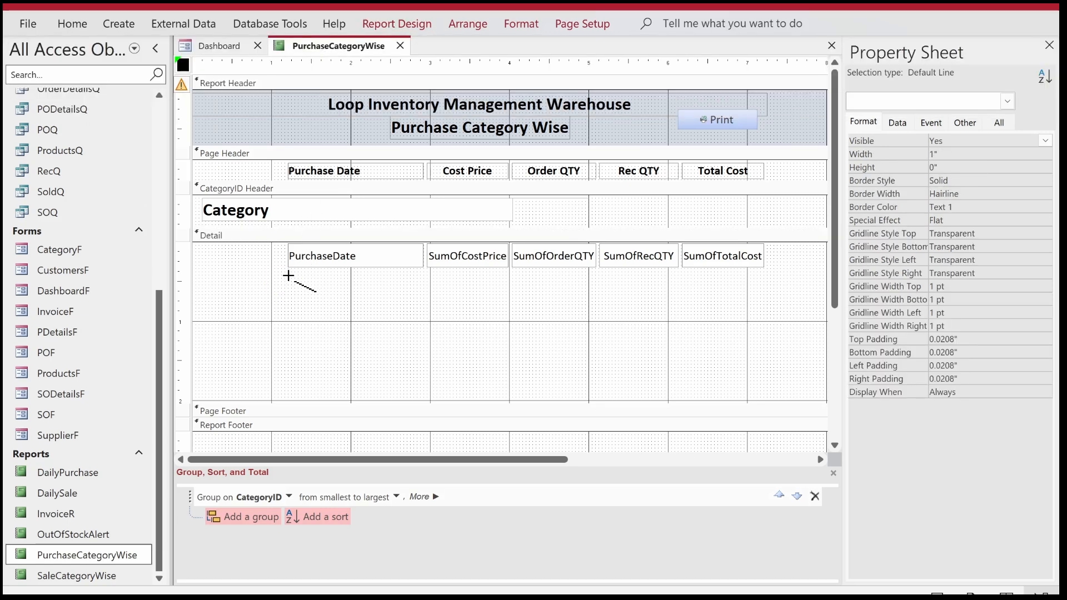
left_click_drag(288, 268, 765, 269)
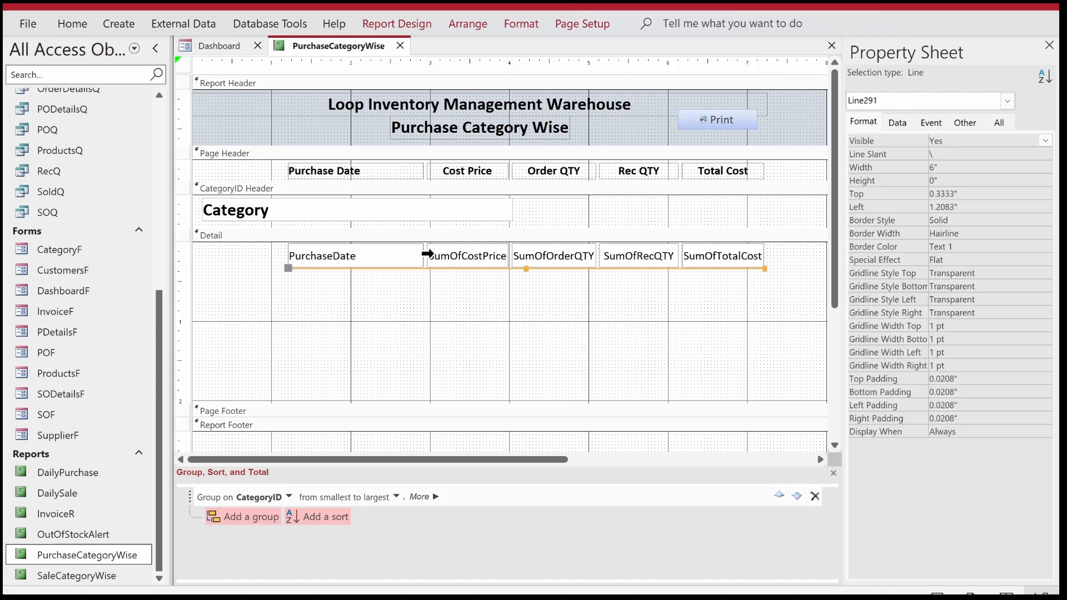
Add a sort by PurchaseDate, from oldest to newest, within the CategoryID group.
left_click(339, 514)
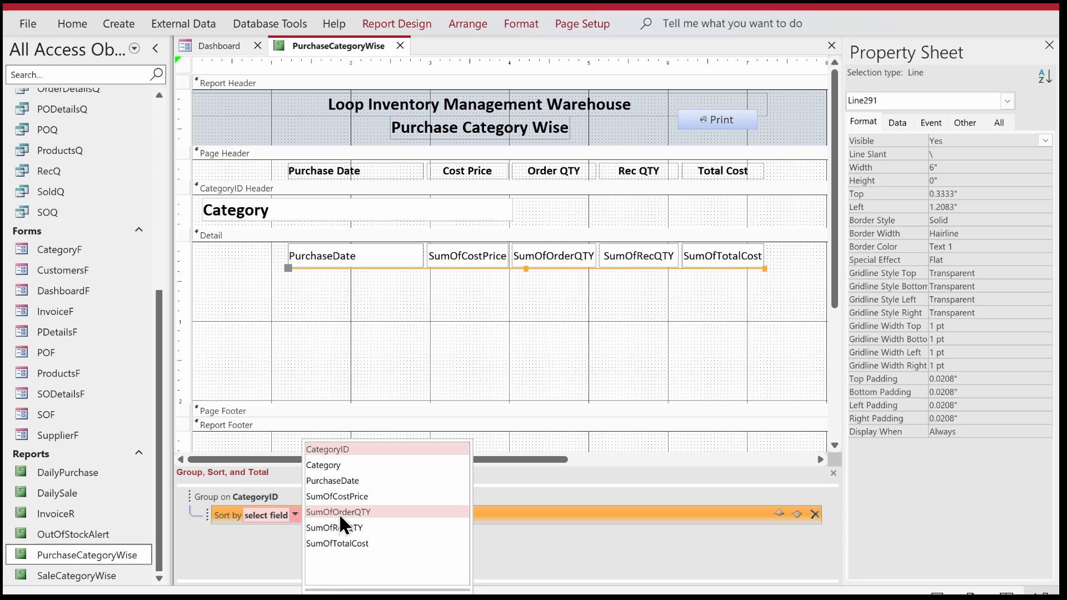
left_click(342, 480)
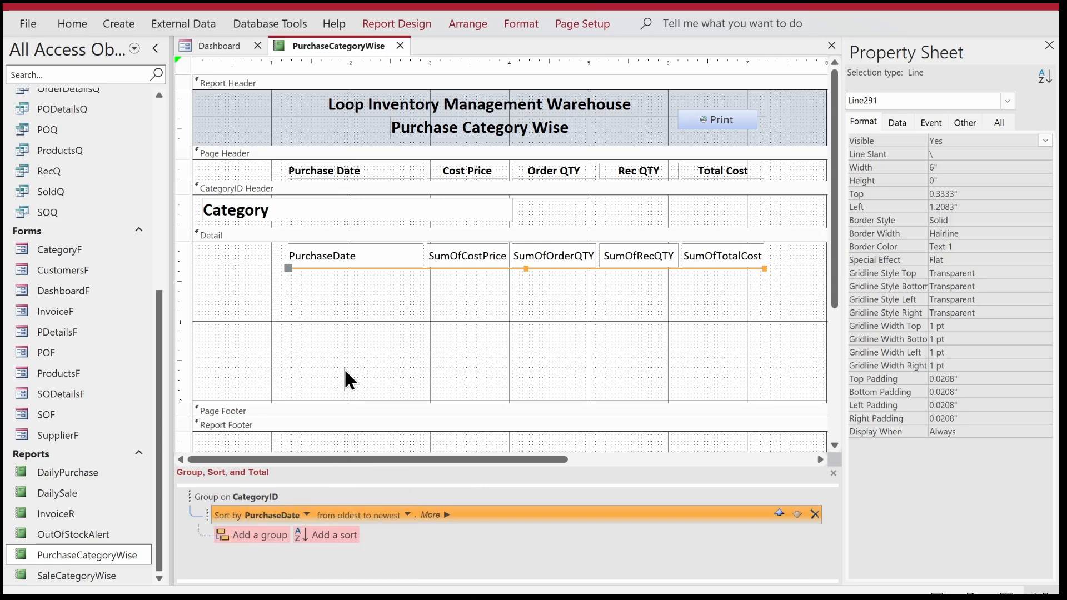
Narrow the report to about 7.25 inches and shrink the Detail section to end just below the line.
left_click(1049, 45)
left_click_drag(887, 141, 748, 127)
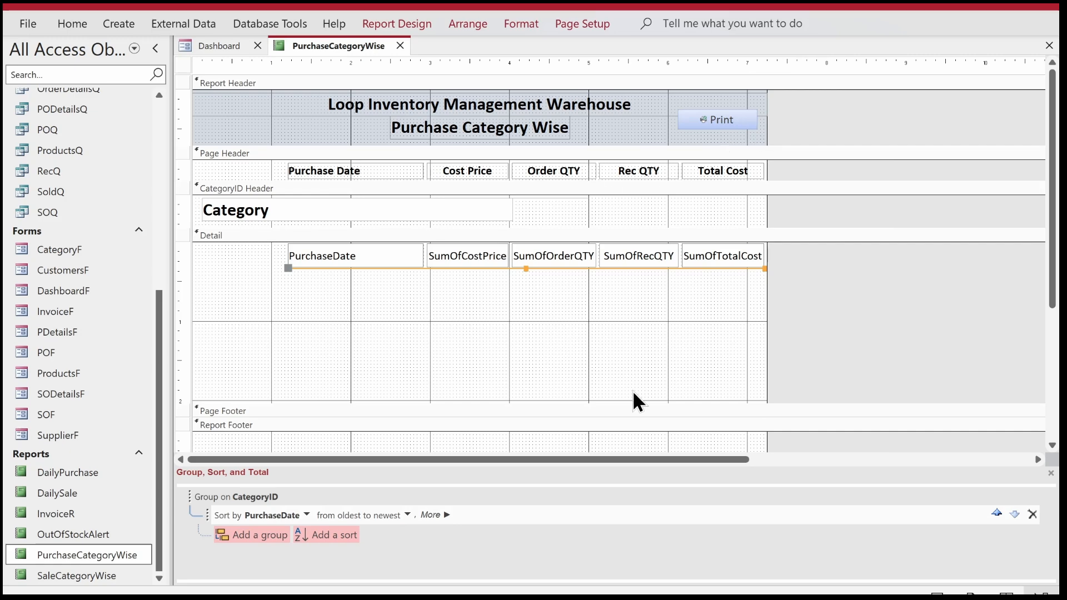
left_click_drag(626, 401, 620, 263)
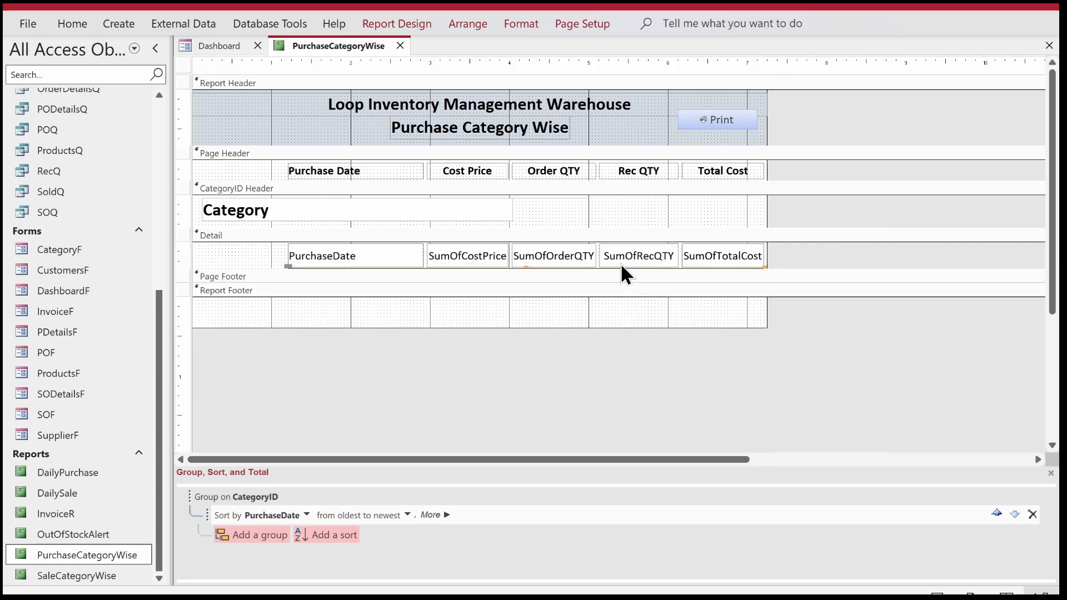
Add Sum totals for the SumOfCostPrice and SumOfOrderQTY text boxes.
left_click(474, 255)
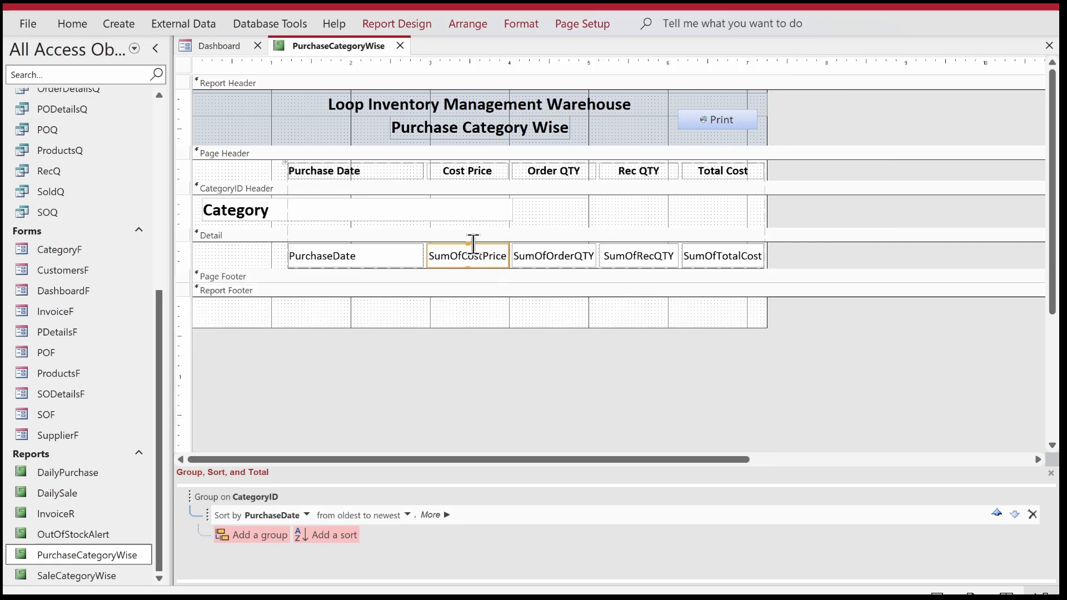
left_click(411, 24)
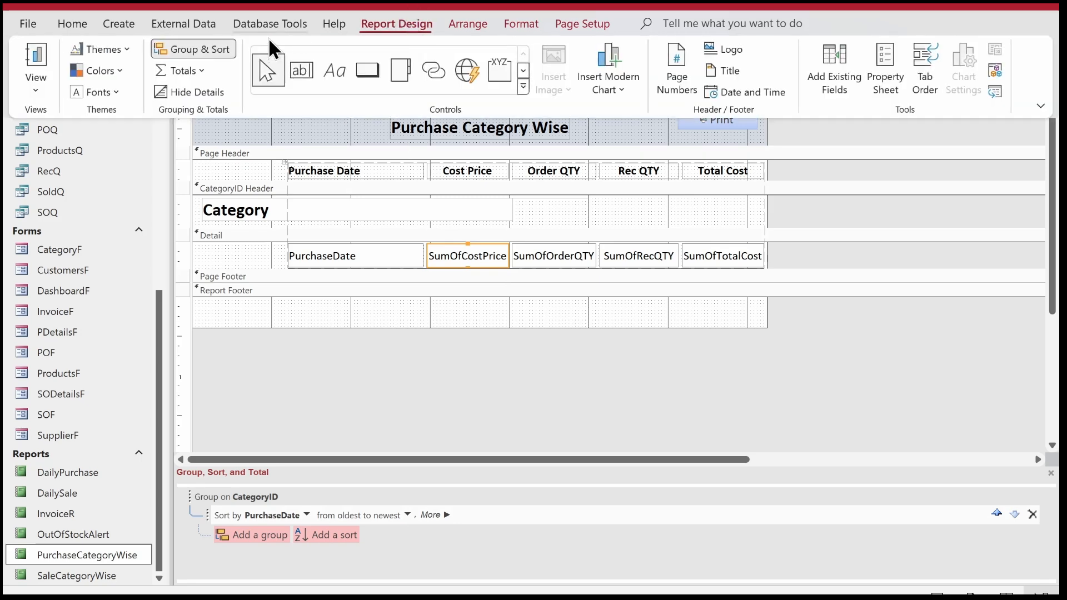
left_click(198, 72)
left_click(191, 93)
left_click(539, 239)
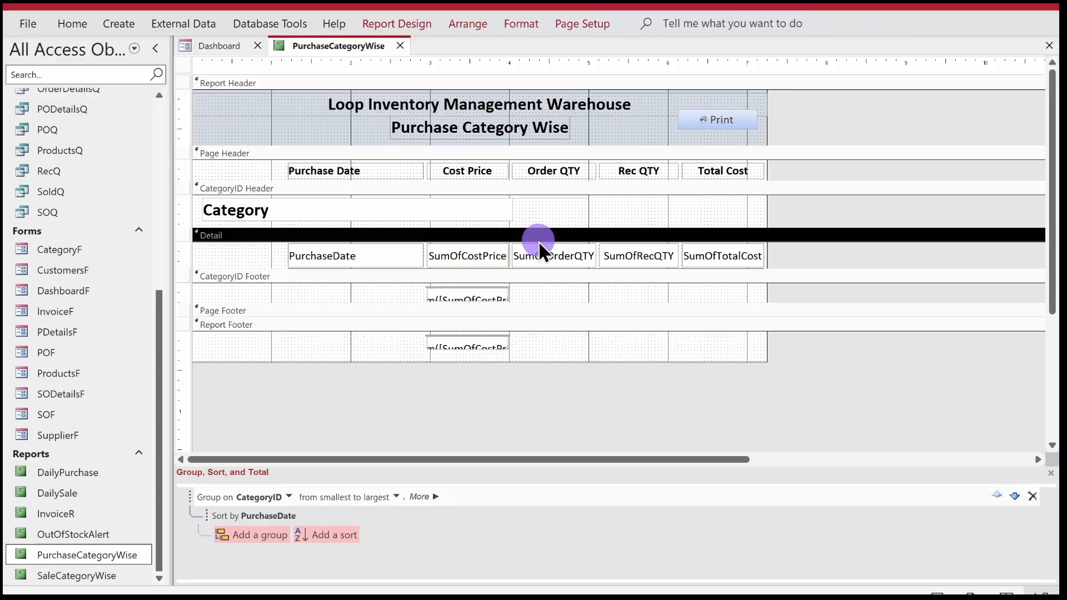
left_click(545, 253)
left_click(411, 22)
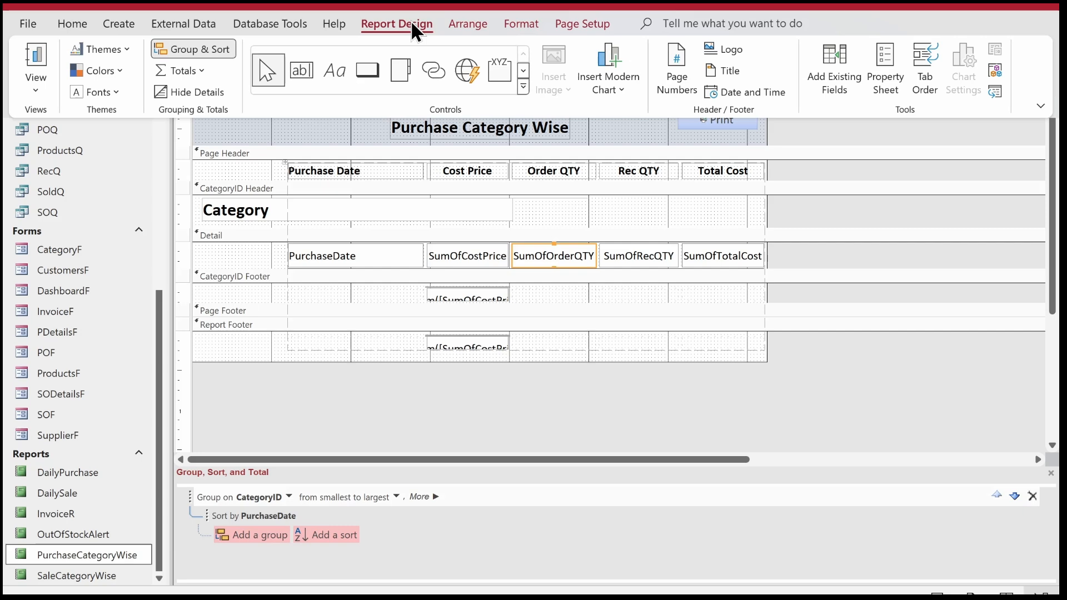
left_click(203, 70)
left_click(195, 90)
Add Sum totals for the SumOfRecQTY and SumOfTotalCost text boxes.
left_click(615, 248)
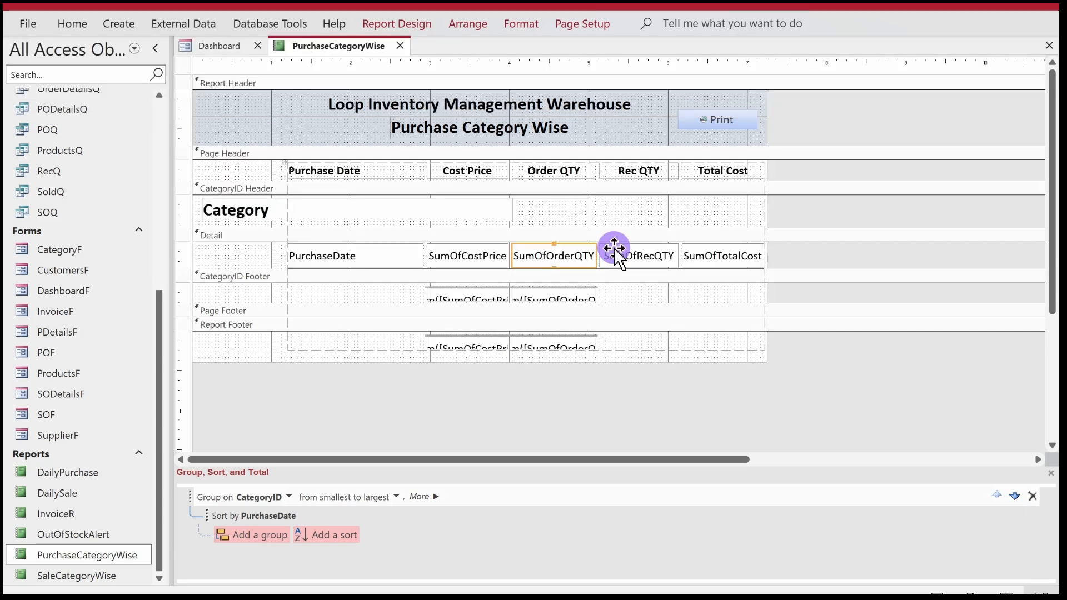
left_click(426, 23)
left_click(203, 71)
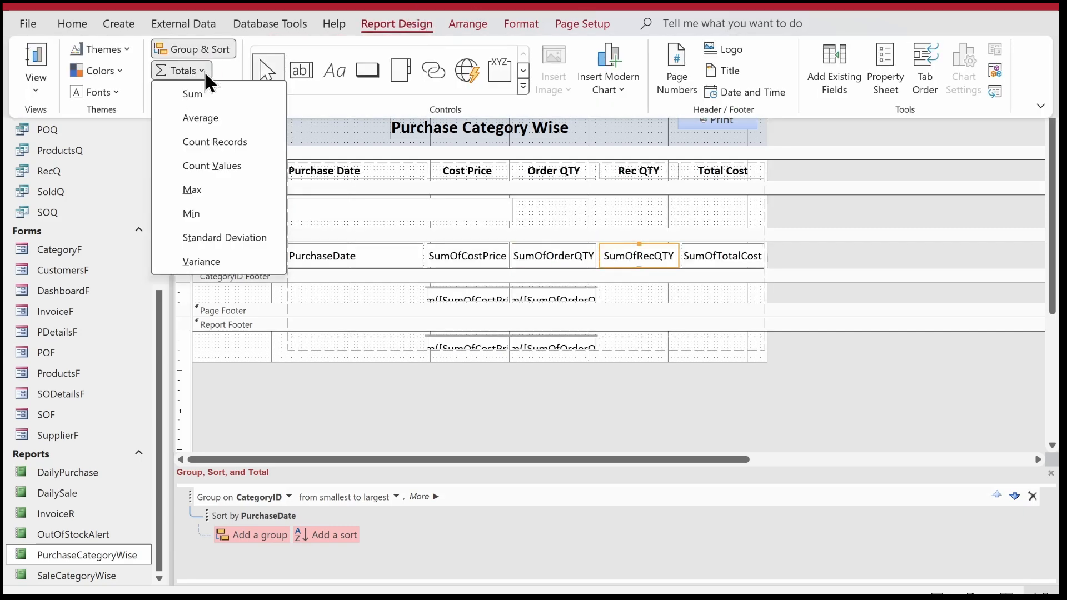
left_click(201, 90)
left_click(700, 245)
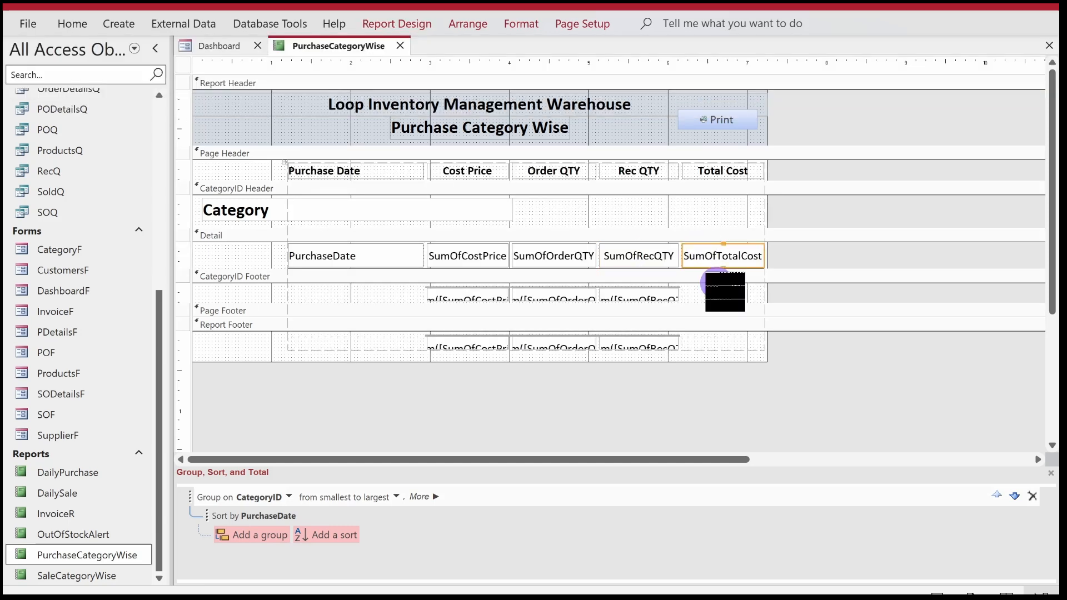
left_click(404, 25)
left_click(202, 66)
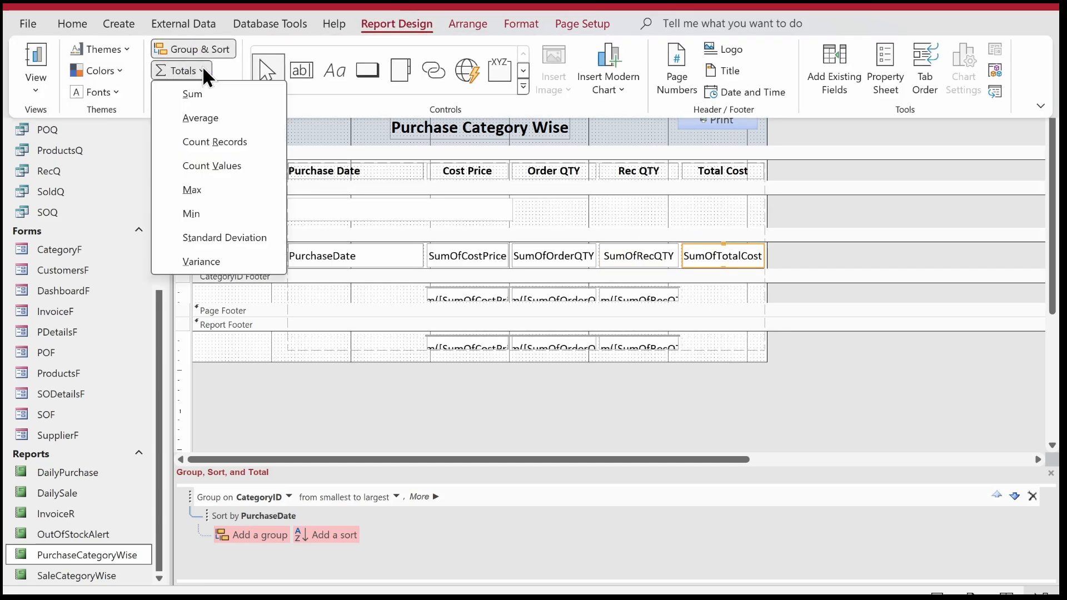
left_click(201, 90)
Set the height of all total text boxes in the CategoryID Footer and Report Footer to 0.3 inches.
left_click(842, 360)
left_click_drag(836, 362, 435, 287)
left_click(418, 26)
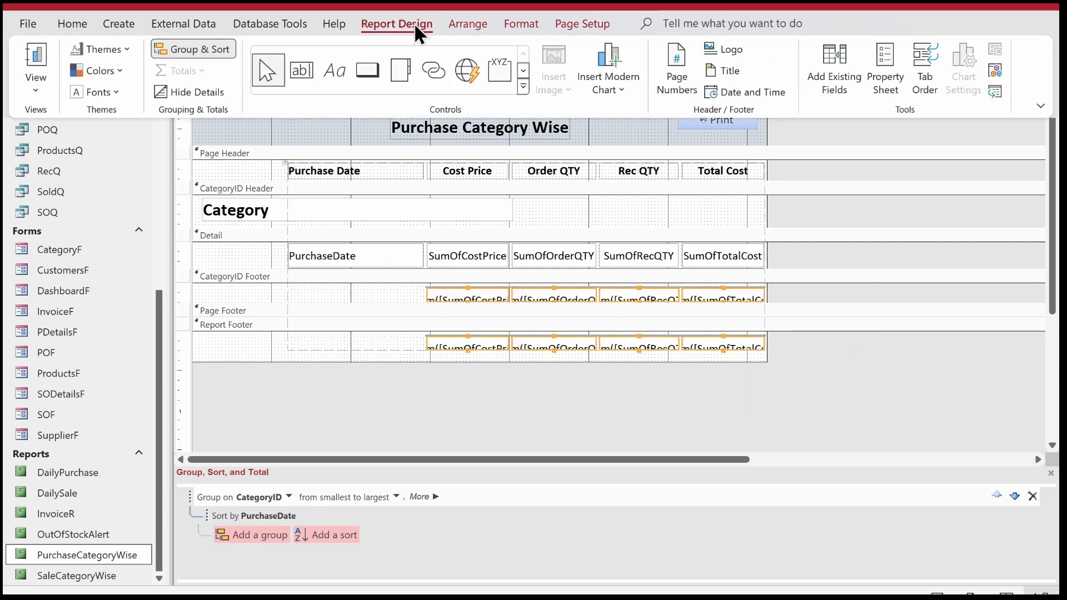
left_click(889, 89)
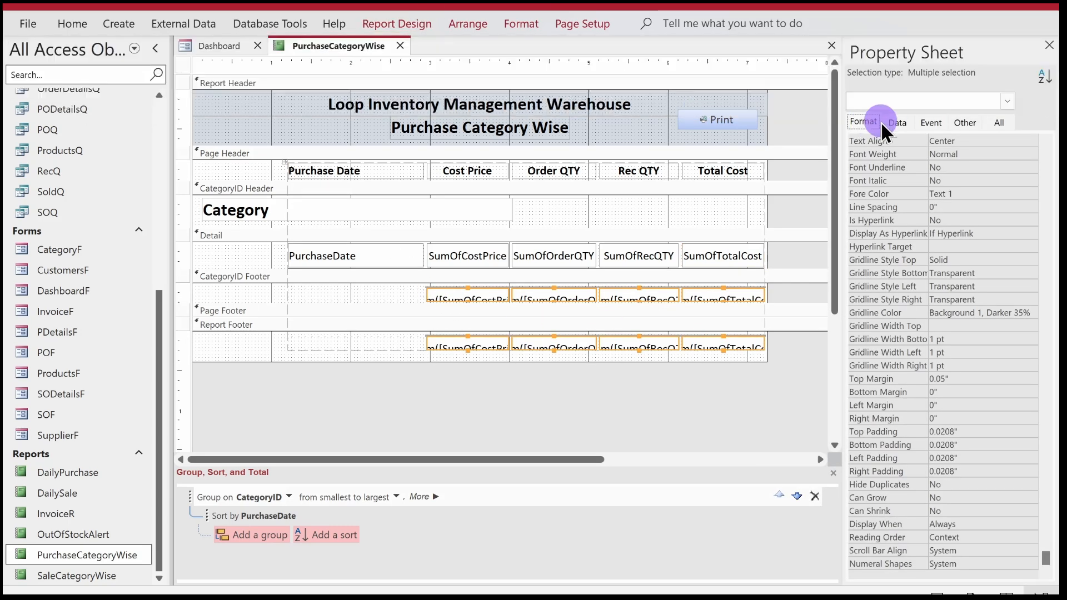
left_click(954, 171)
scroll(954, 177, "up", 6)
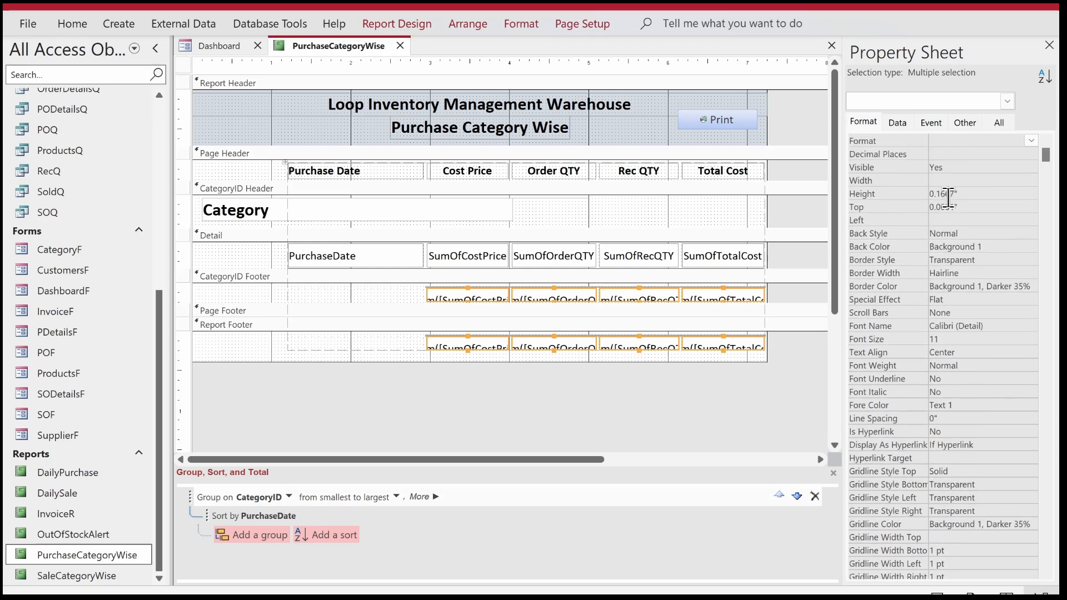
left_click(957, 194)
key("BackSpace")
key("BackSpace")
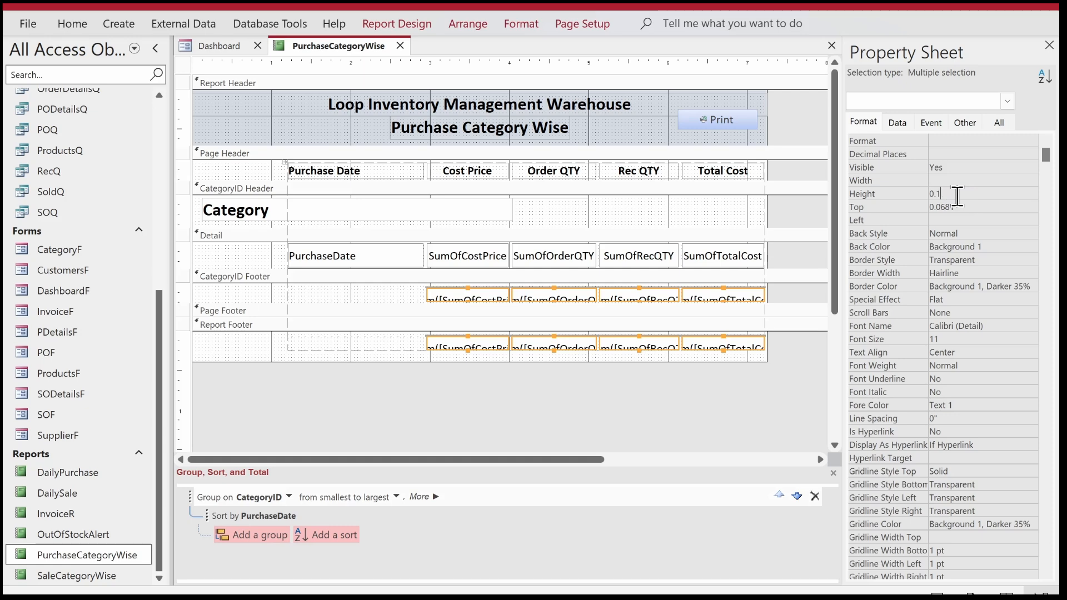
type("3")
key("Return")
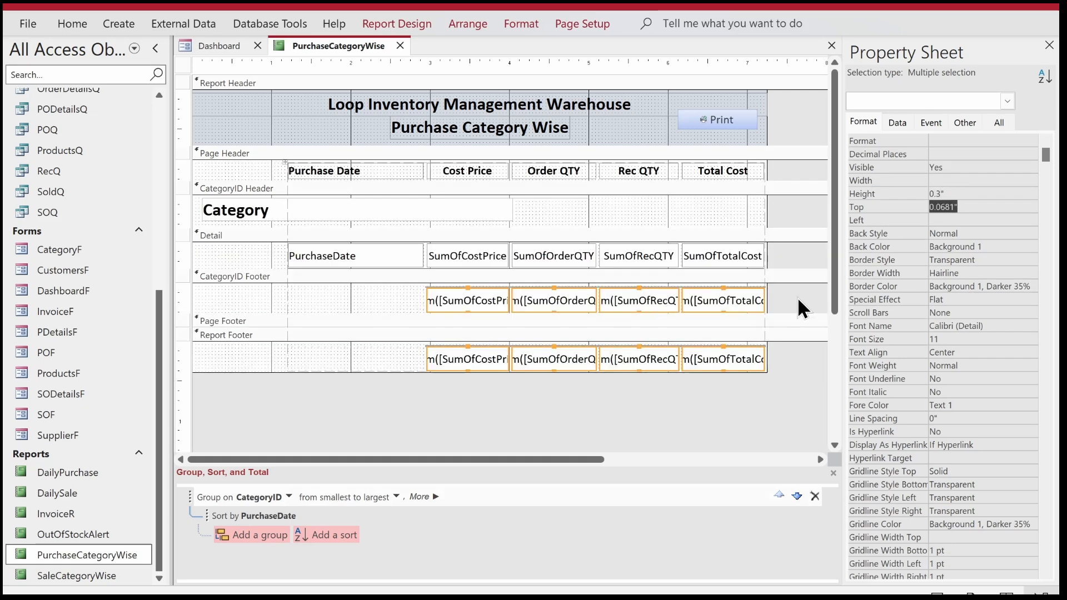
Set the top gridline style of all footer total text boxes to Transparent and make their text bold.
left_click(963, 472)
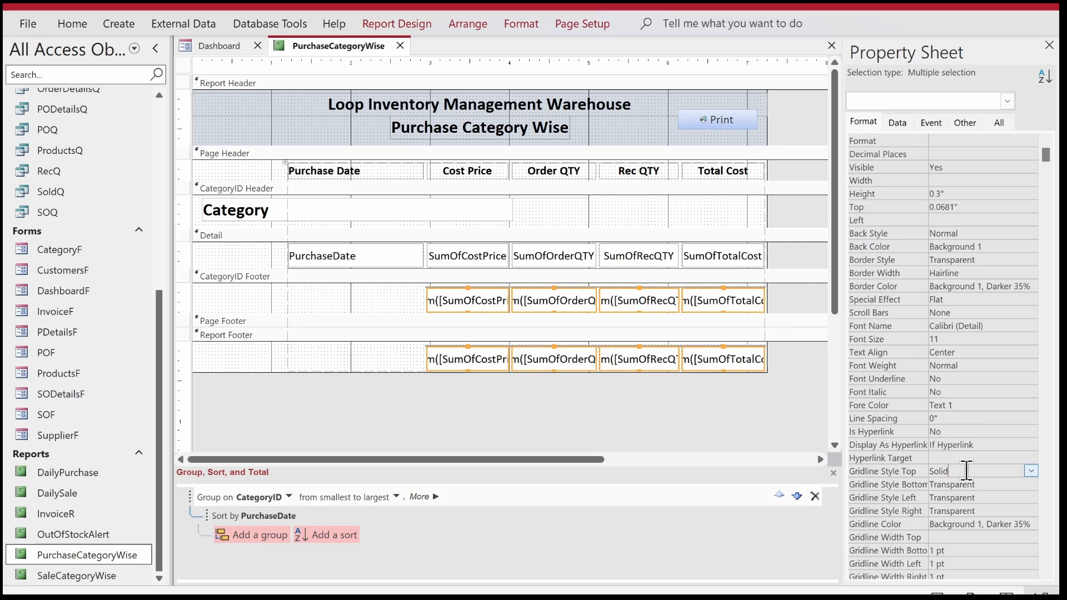
left_click(1031, 471)
left_click(997, 481)
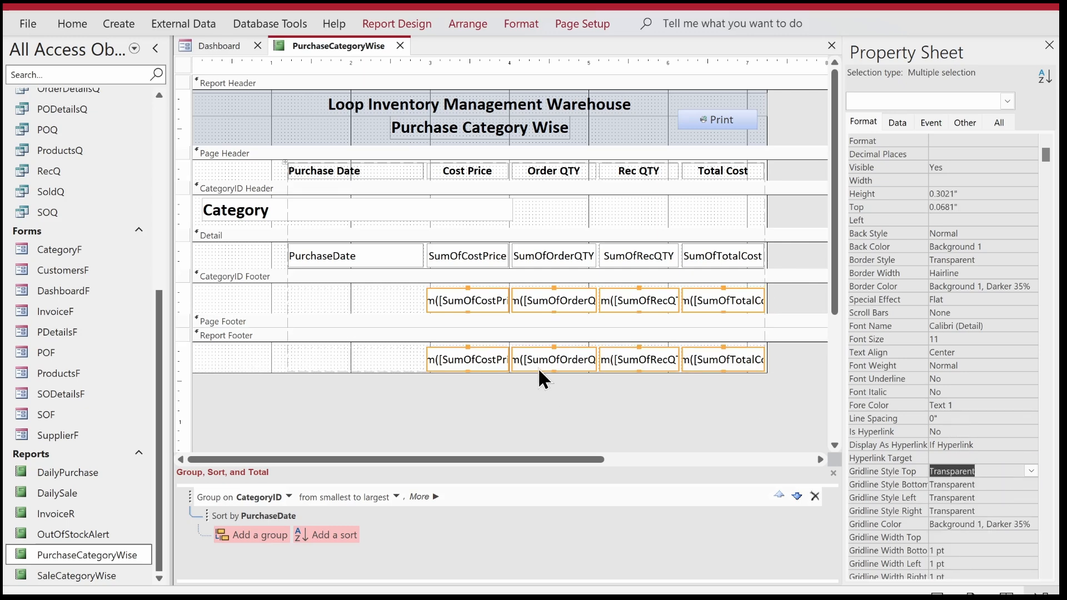
left_click(71, 23)
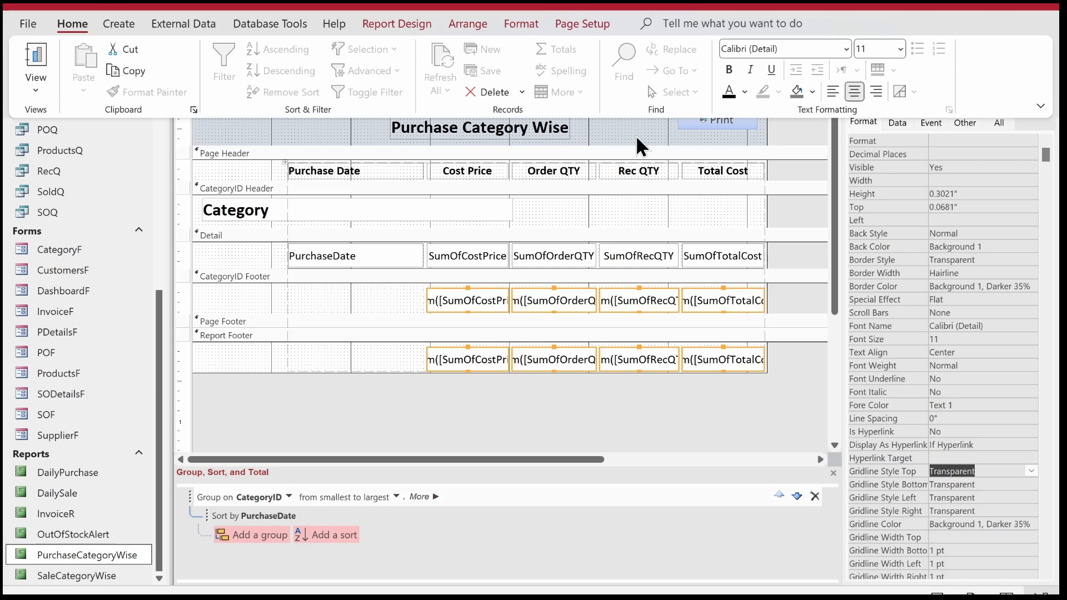
left_click(728, 70)
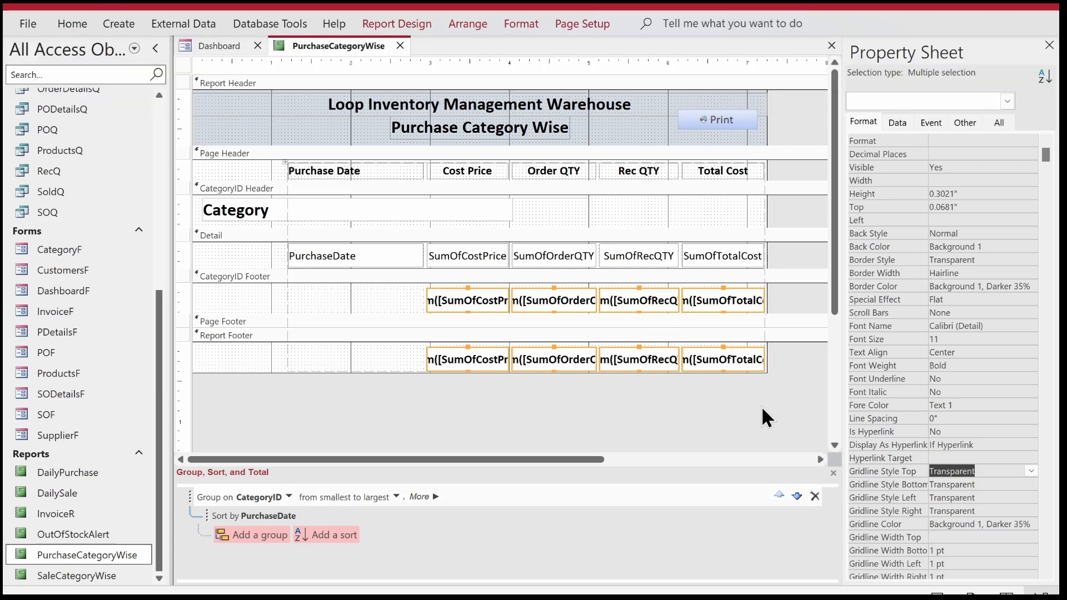
Move the four total text boxes in the CategoryID Footer up to 0.0208 inches from the section's upper edge.
left_click(767, 417)
left_click(794, 305)
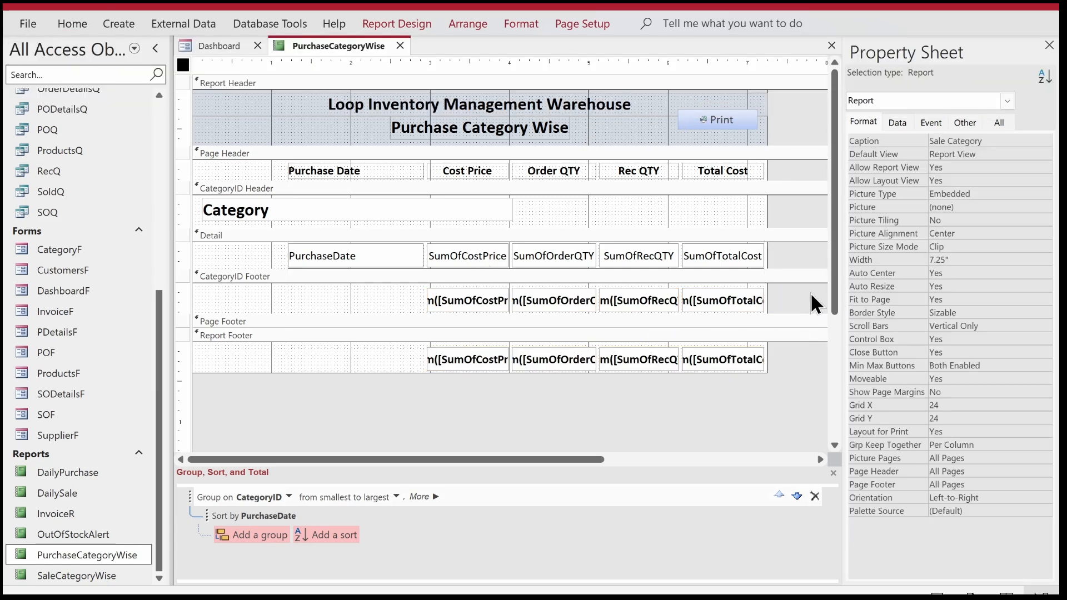
left_click_drag(787, 295, 454, 289)
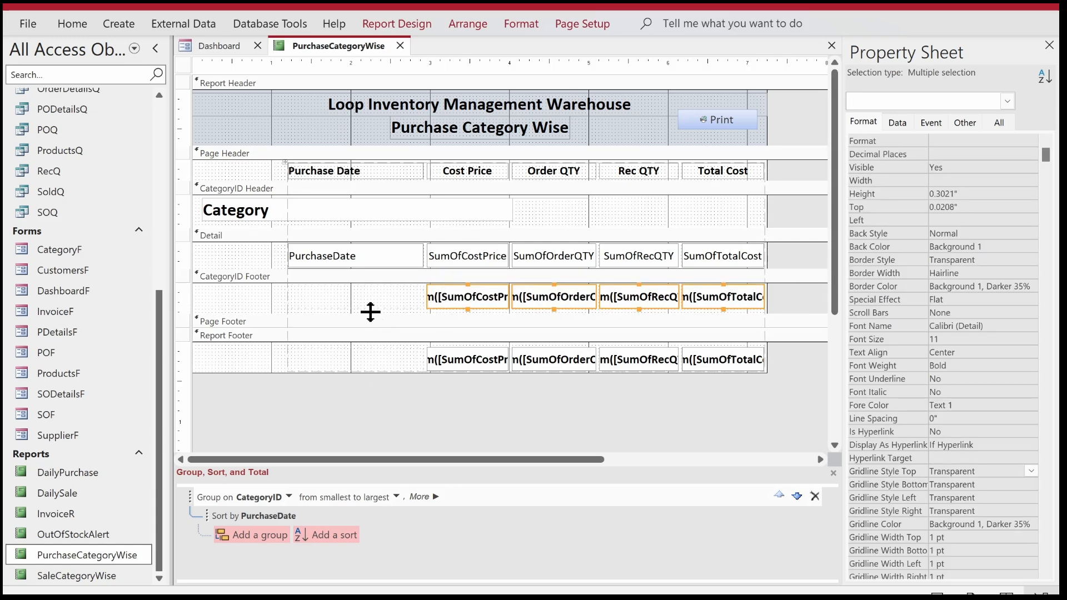
Shorten the CategoryID Footer to fit its totals and move the four Report Footer totals to 0.0208 inches from their section's upper edge.
left_click_drag(366, 312, 366, 298)
left_click_drag(739, 390, 448, 332)
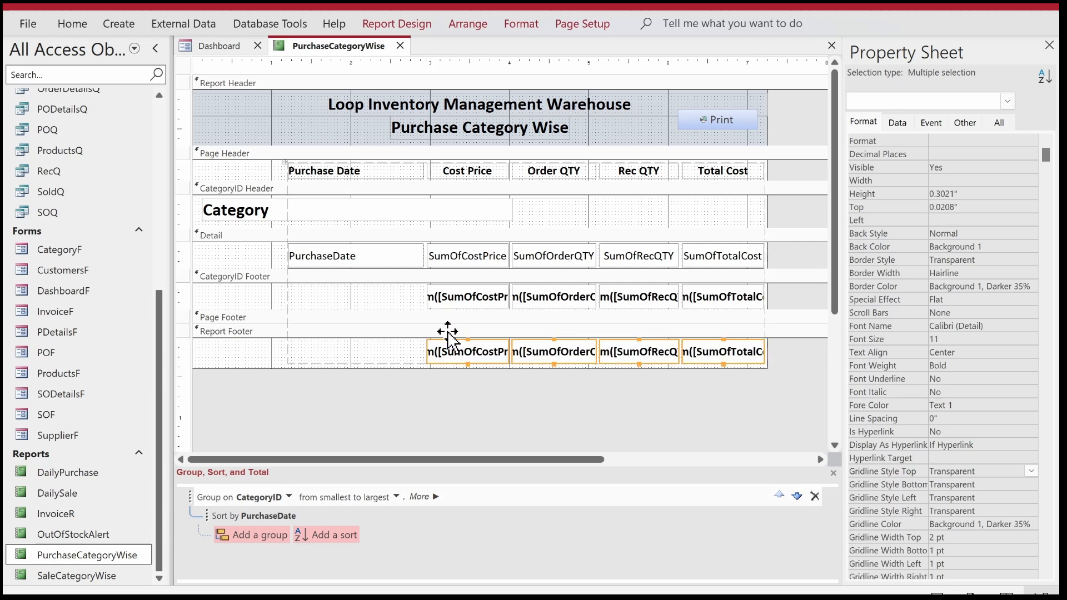
left_click(370, 420)
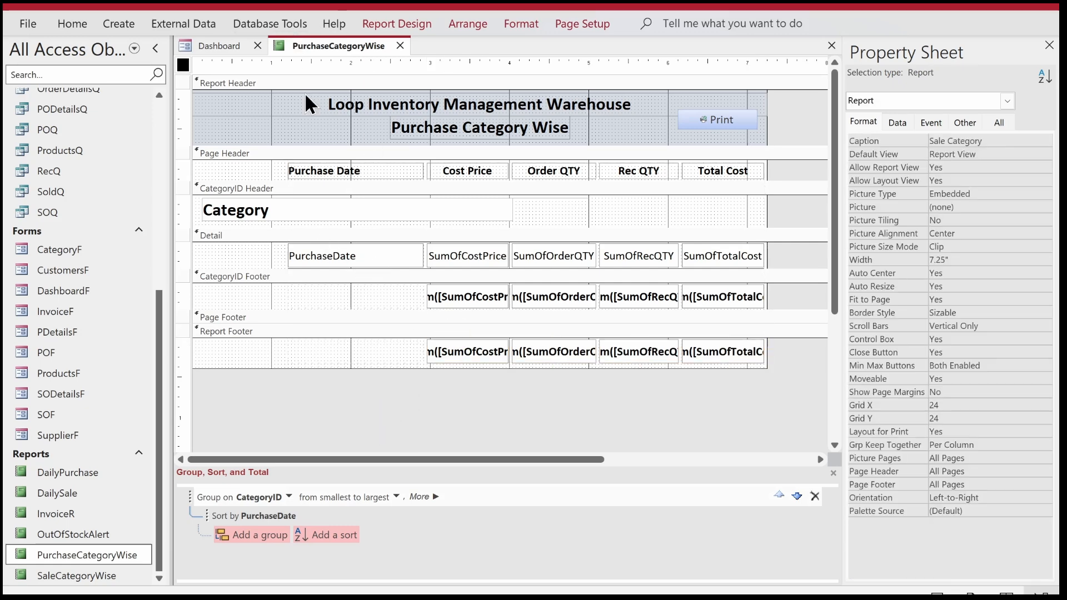
Show the report in Report View and check the layout of its category and grand totals.
left_click(386, 174)
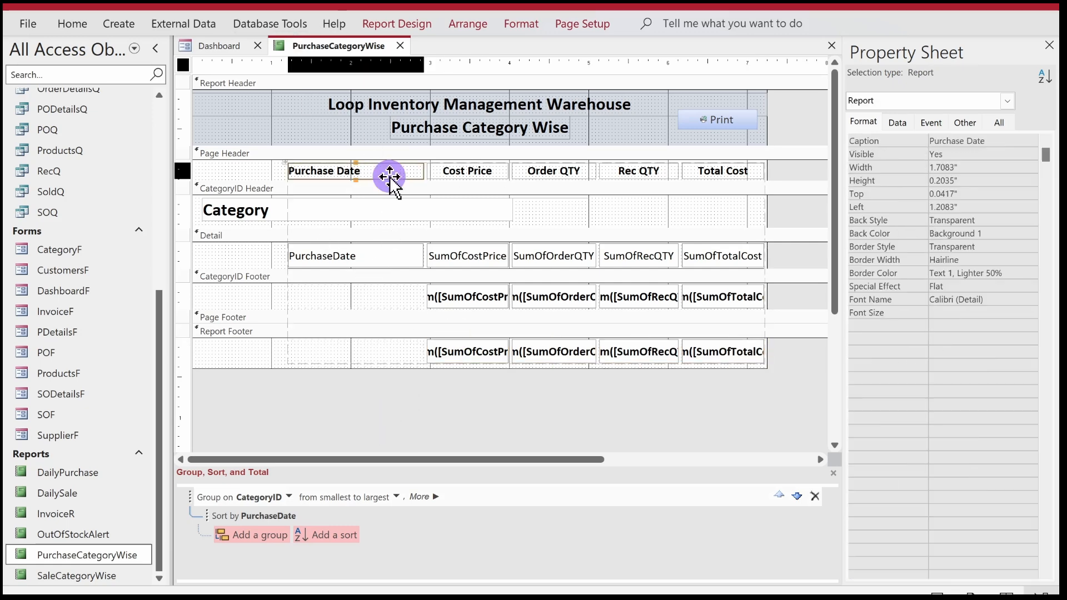
right_click(326, 48)
right_click(339, 55)
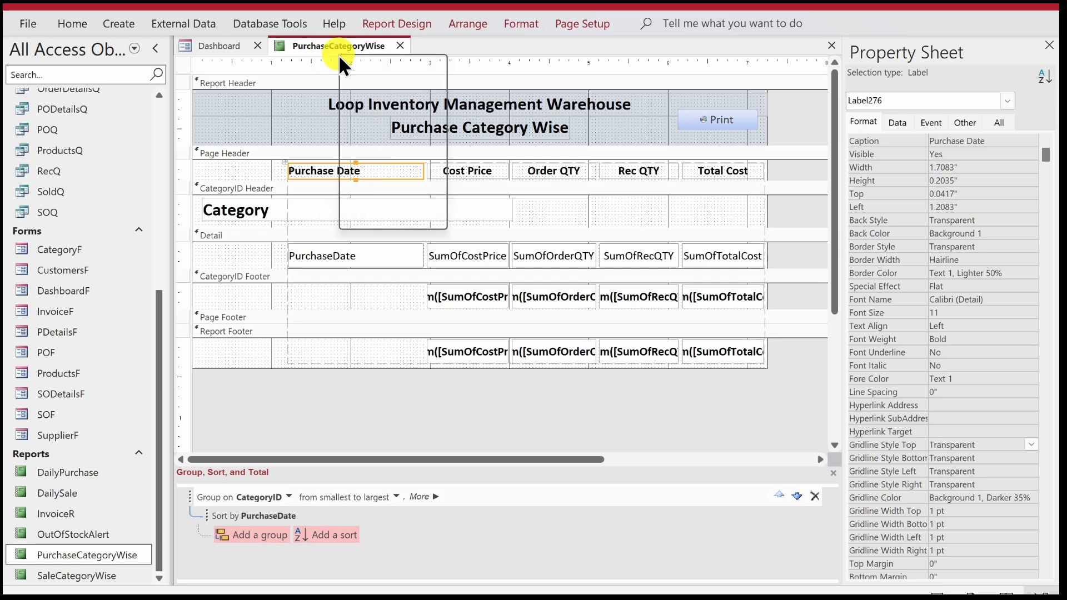
left_click(377, 145)
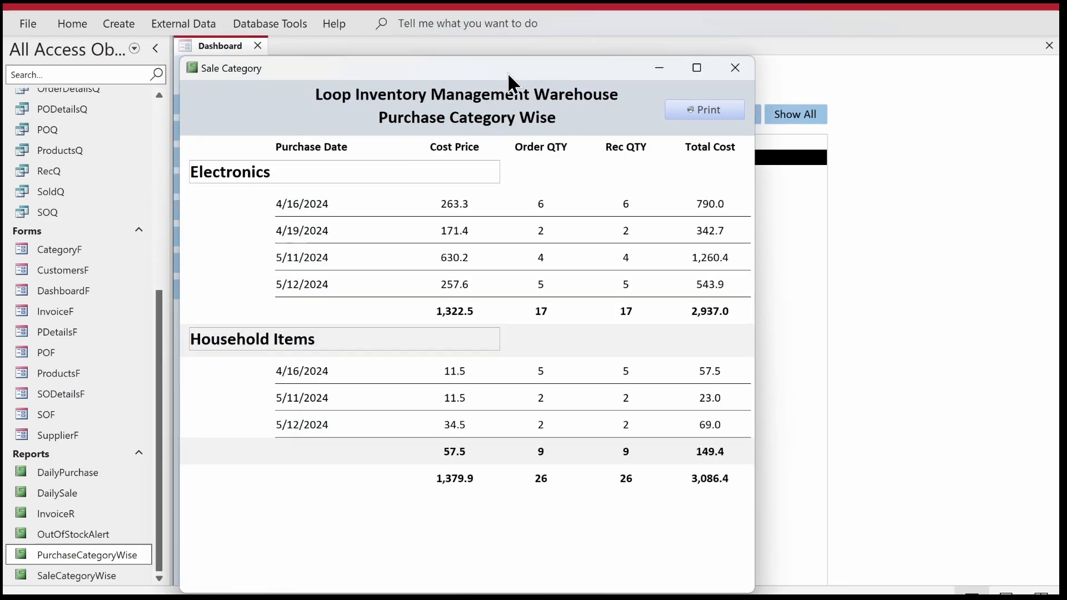
left_click_drag(505, 70, 493, 53)
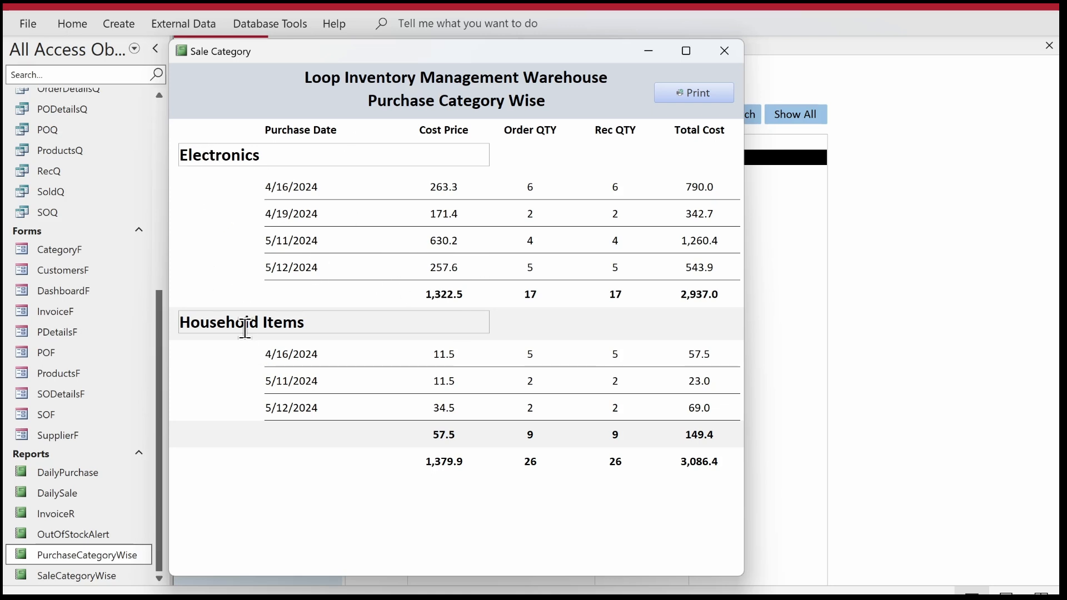
Return the report to Design View and set the outline of the Category text box to Transparent.
right_click(222, 233)
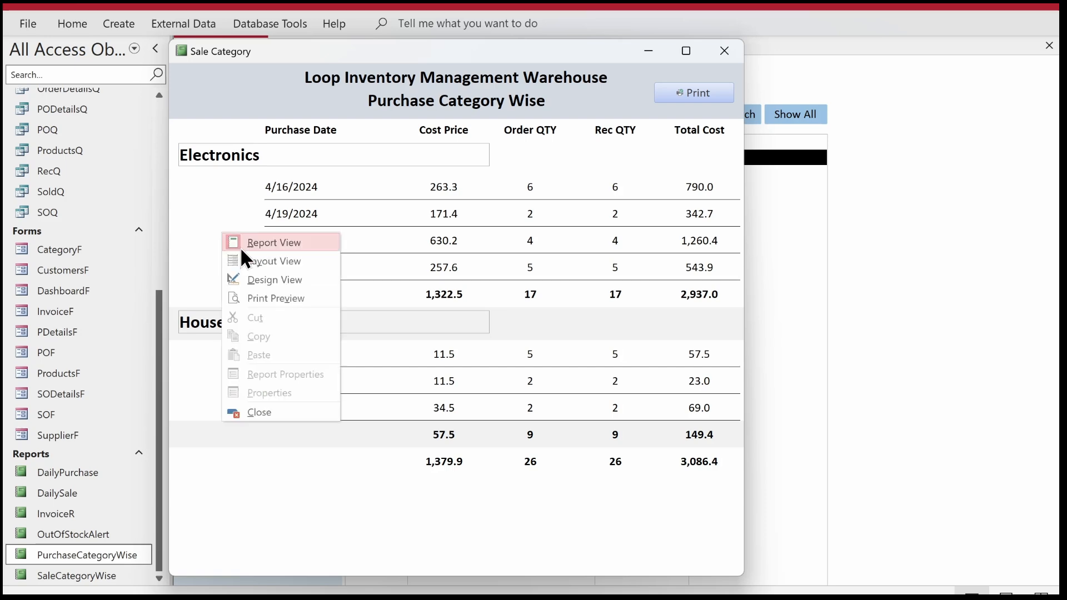
left_click(259, 279)
left_click(362, 214)
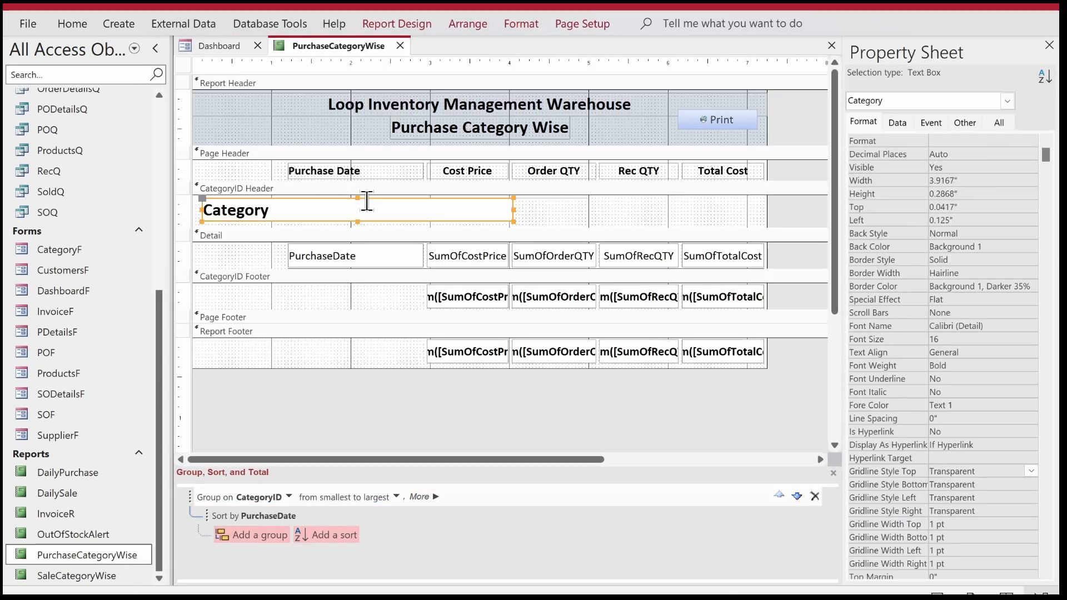
left_click(523, 25)
left_click(805, 71)
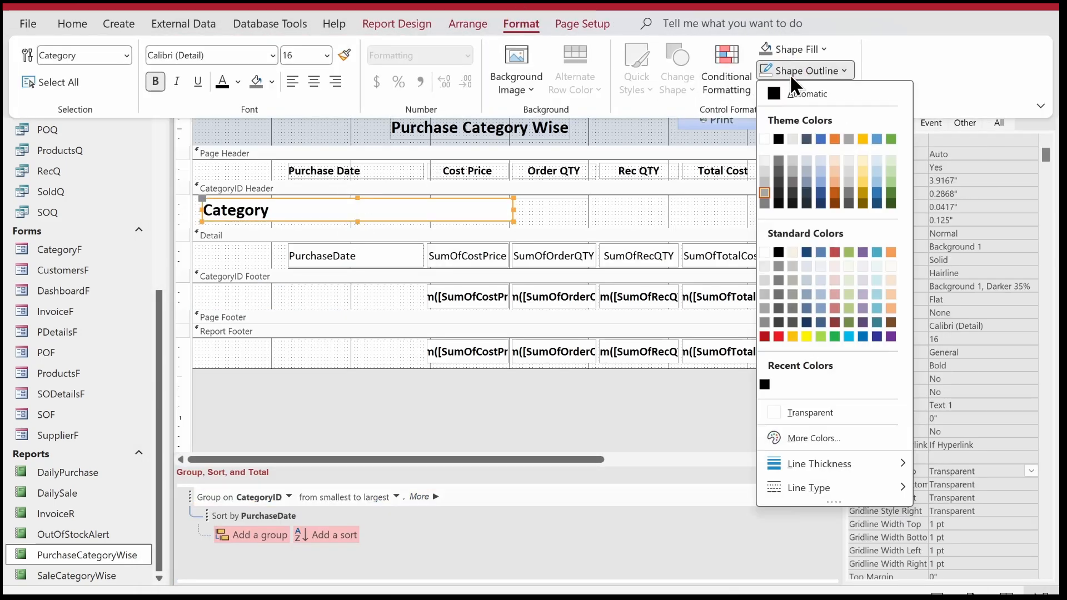
left_click(800, 412)
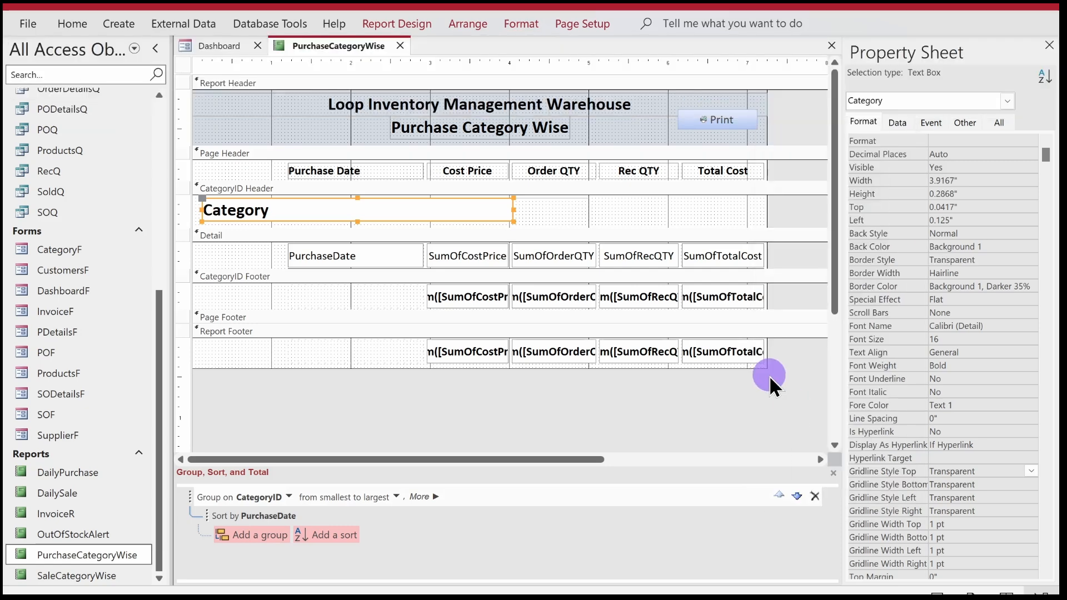
Set the background color of the CategoryID Header section to light gray.
right_click(626, 187)
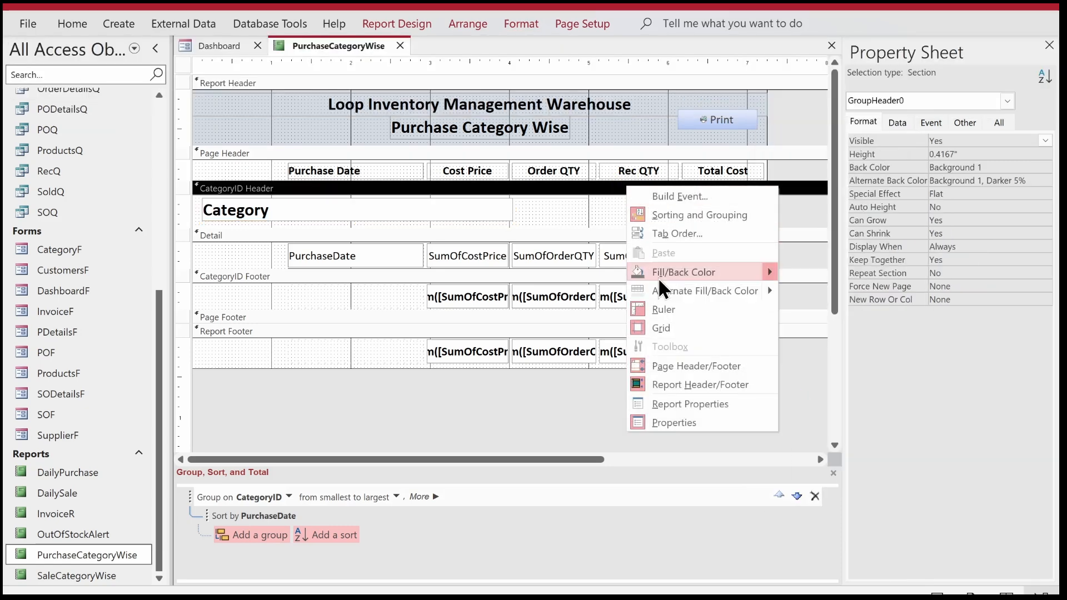
mouse_move(659, 276)
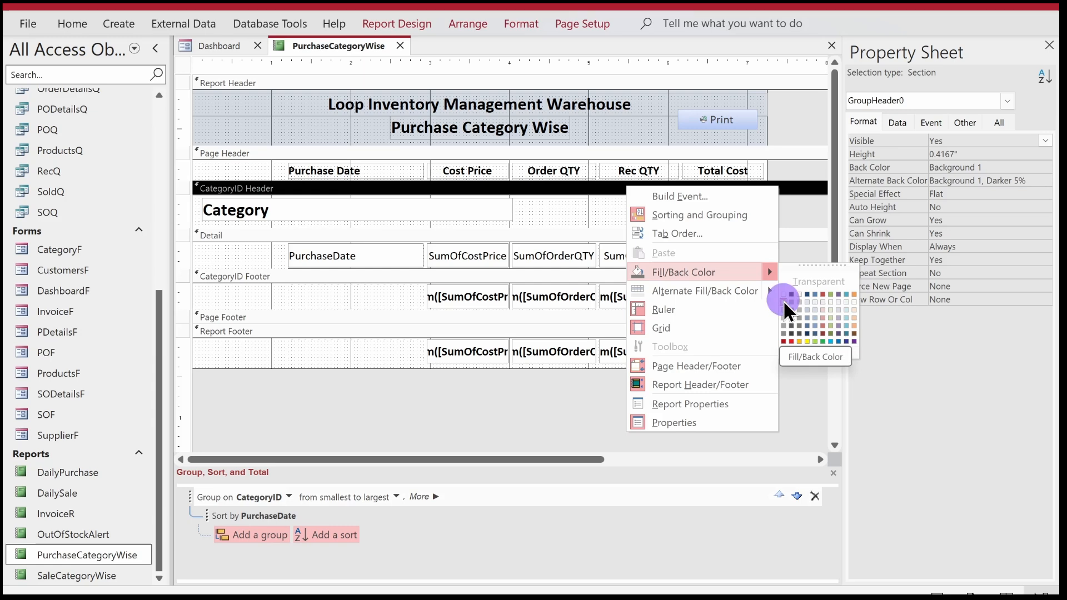
left_click(784, 302)
Set the fill of the Category text box to Transparent and show the report in Report View.
left_click(406, 210)
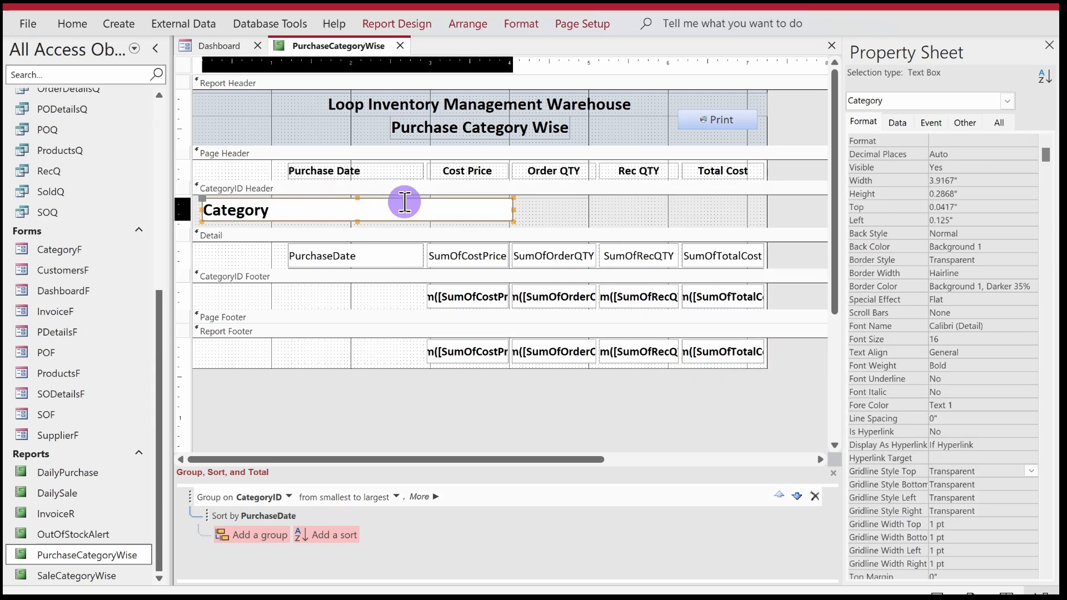
left_click(543, 29)
left_click(815, 47)
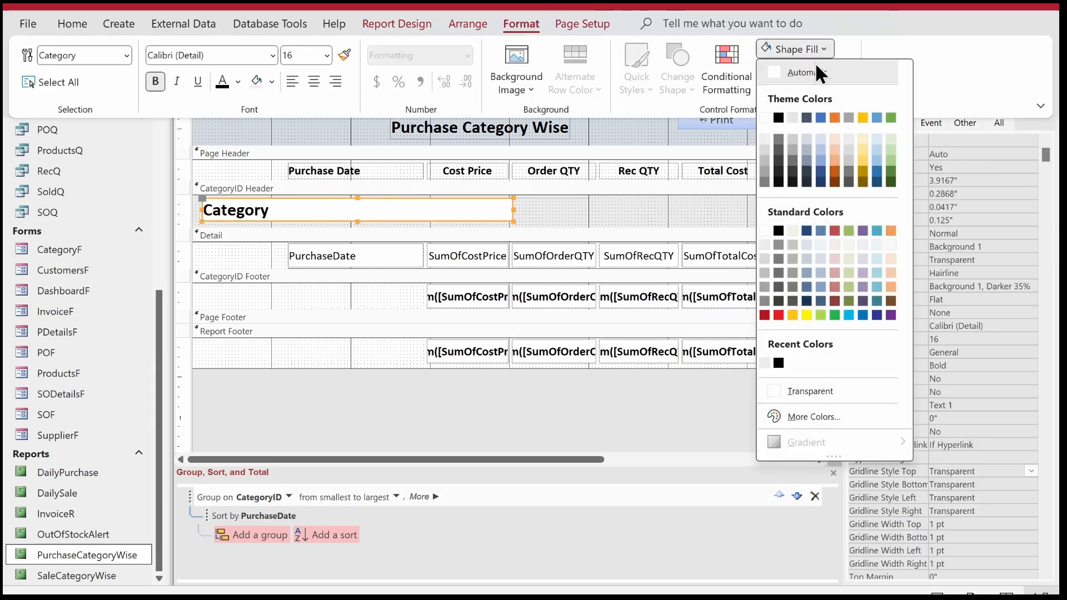
left_click(802, 390)
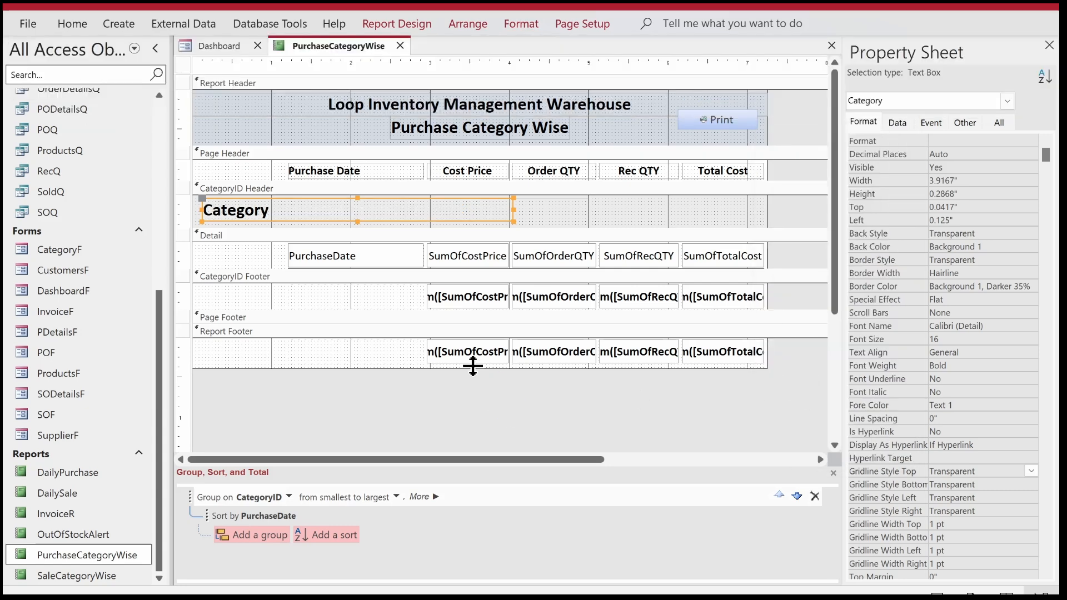
right_click(325, 42)
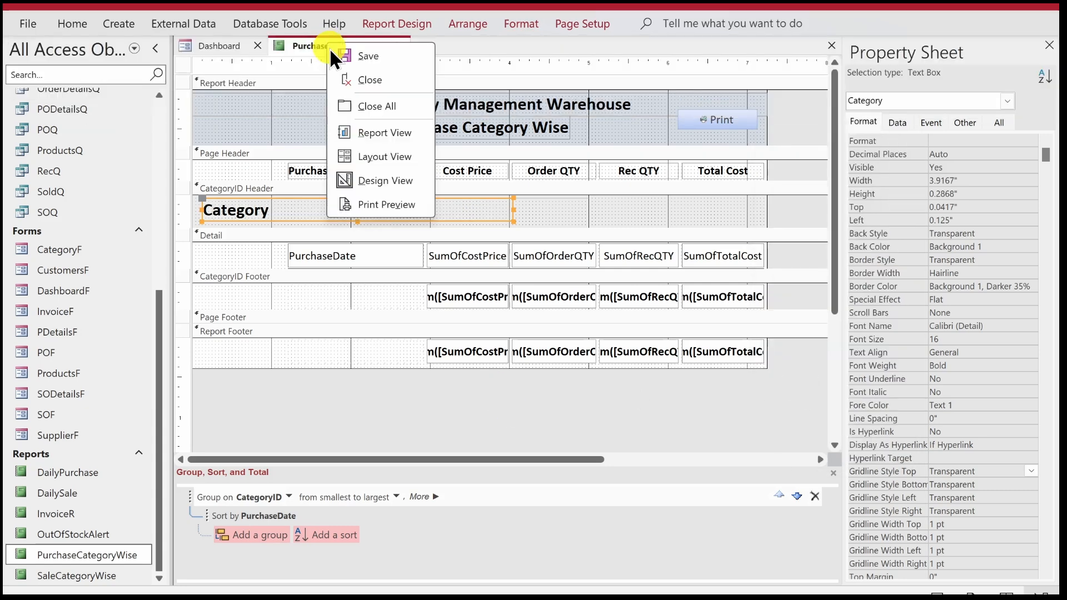
left_click(350, 132)
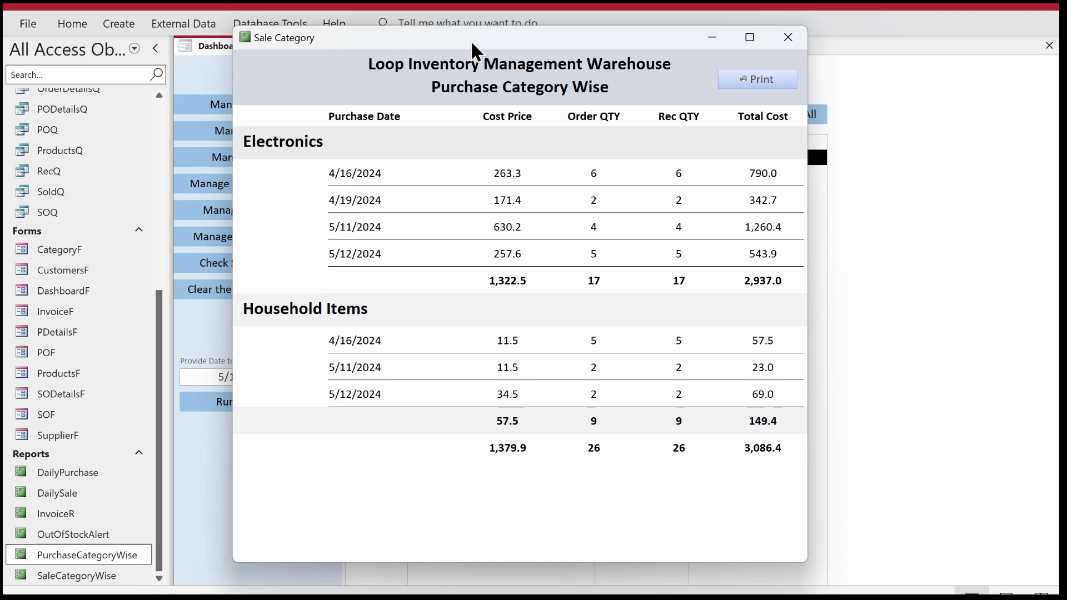